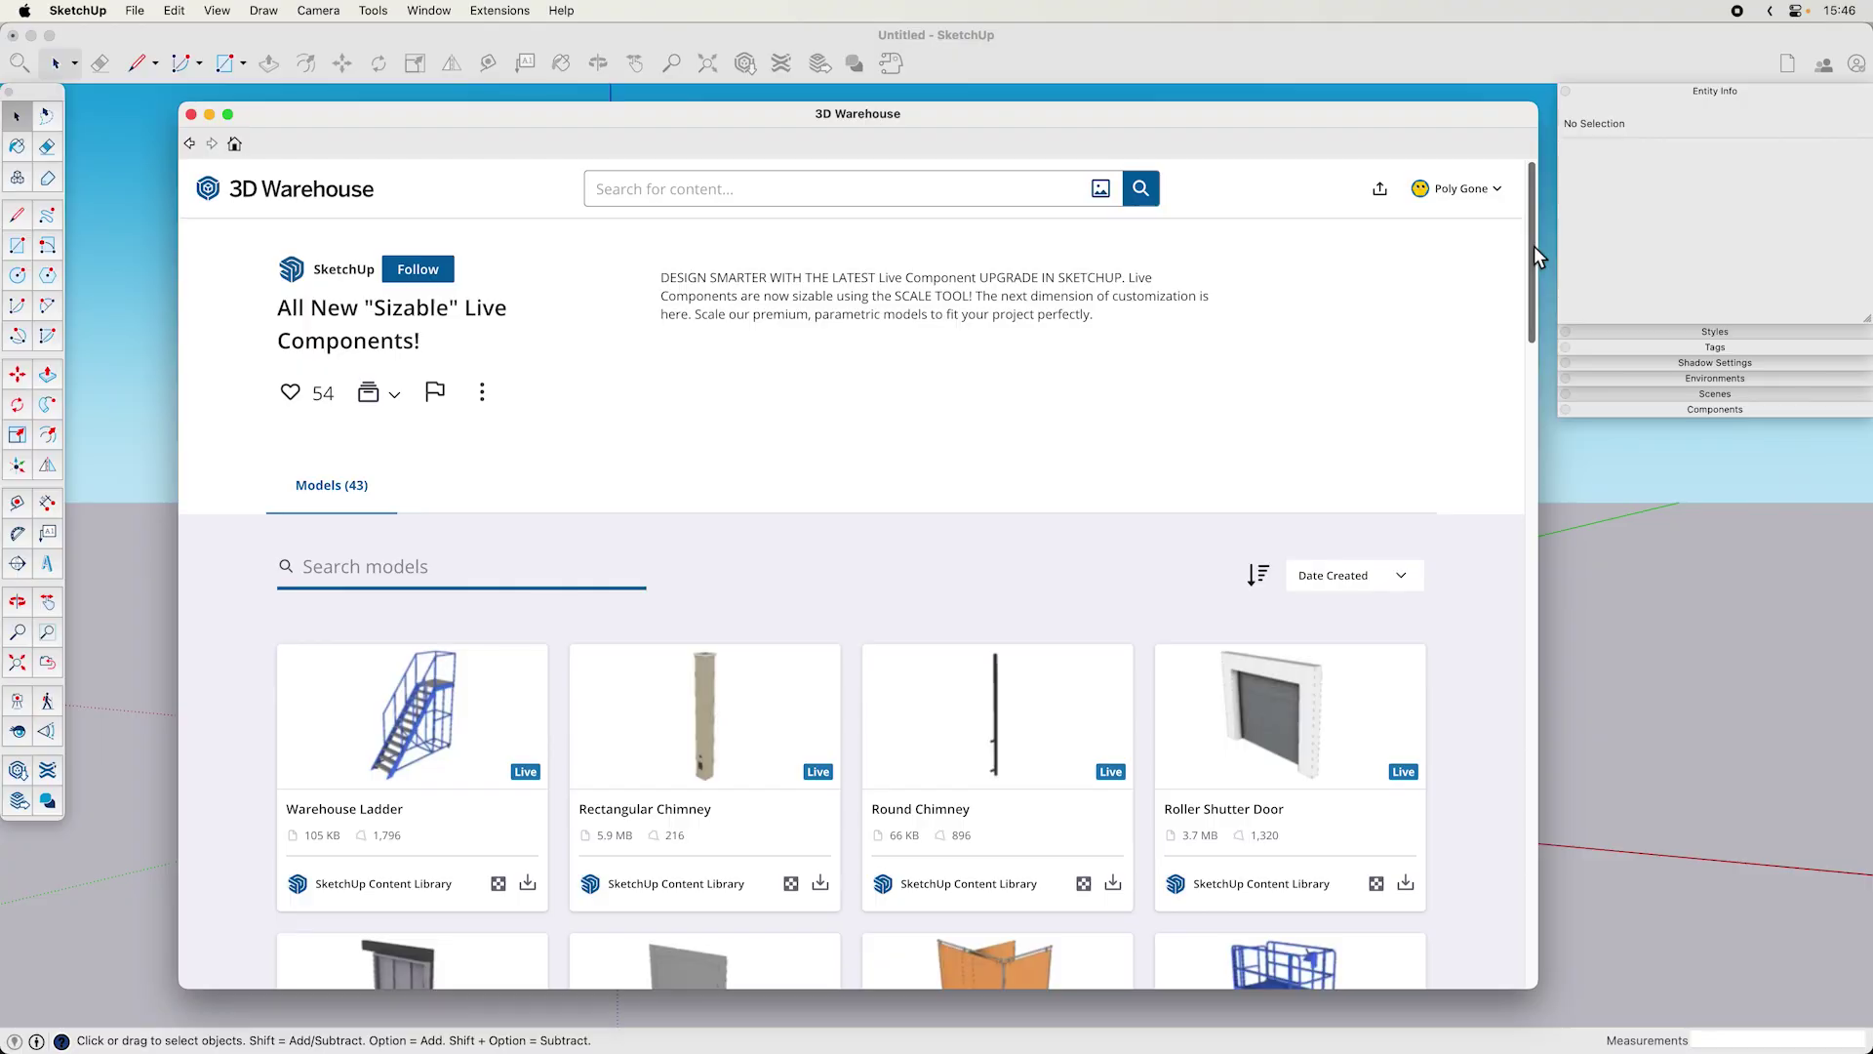
- Load the Scissor Lift live component from the sizable components collection and place it at the axes origin
drag(1536, 248, 1541, 318)
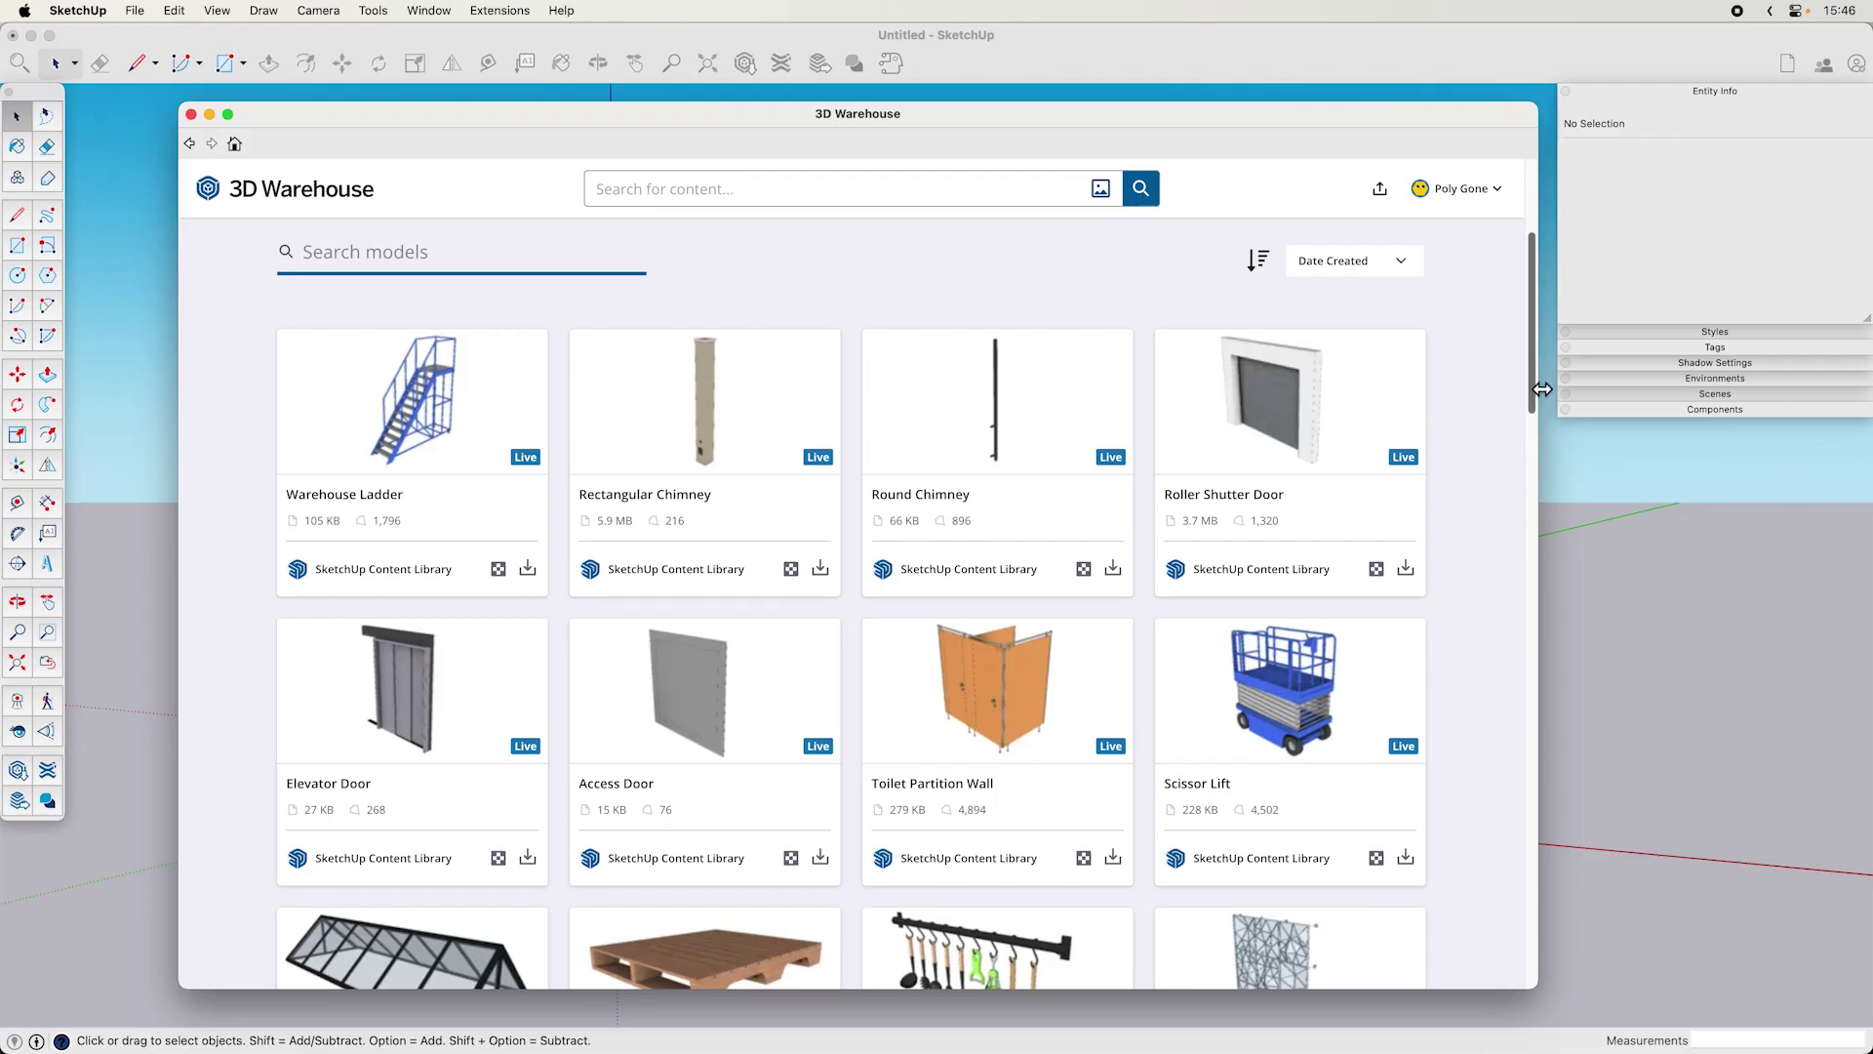
drag(1533, 391, 1527, 318)
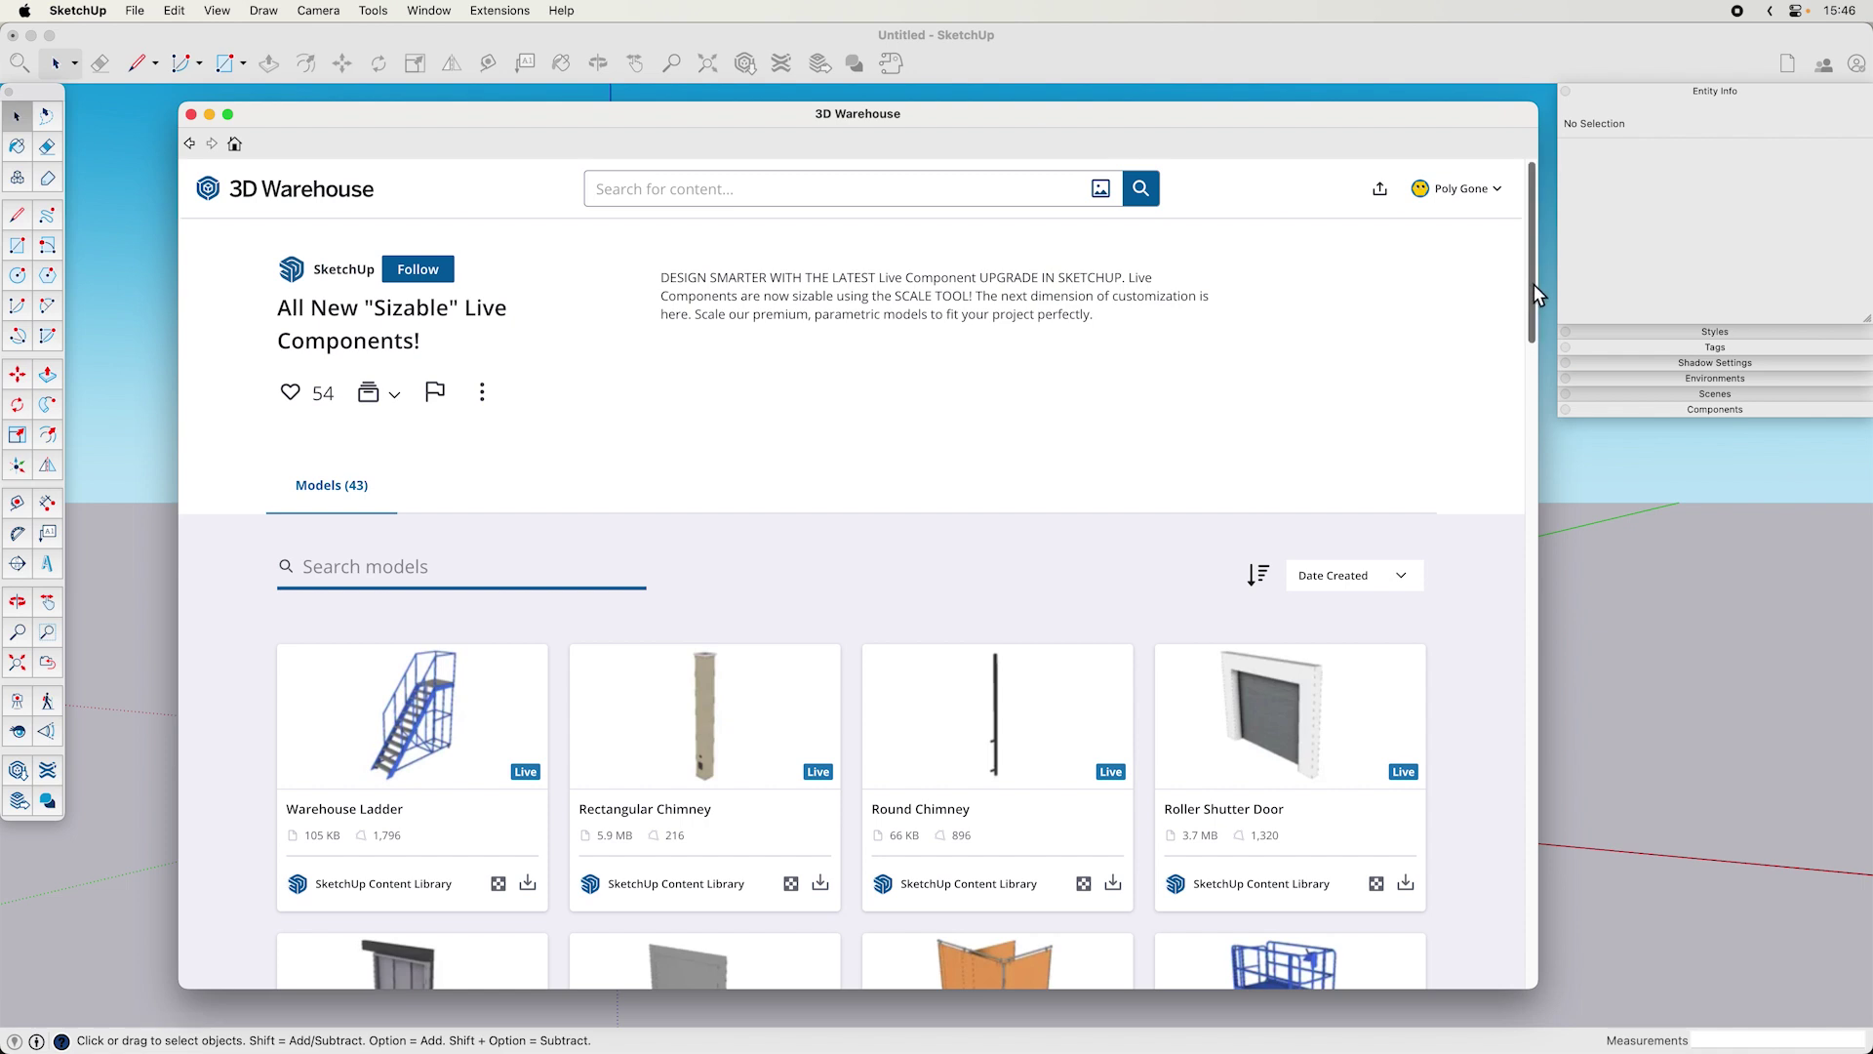
drag(1534, 289, 1550, 389)
click(1405, 747)
click(940, 382)
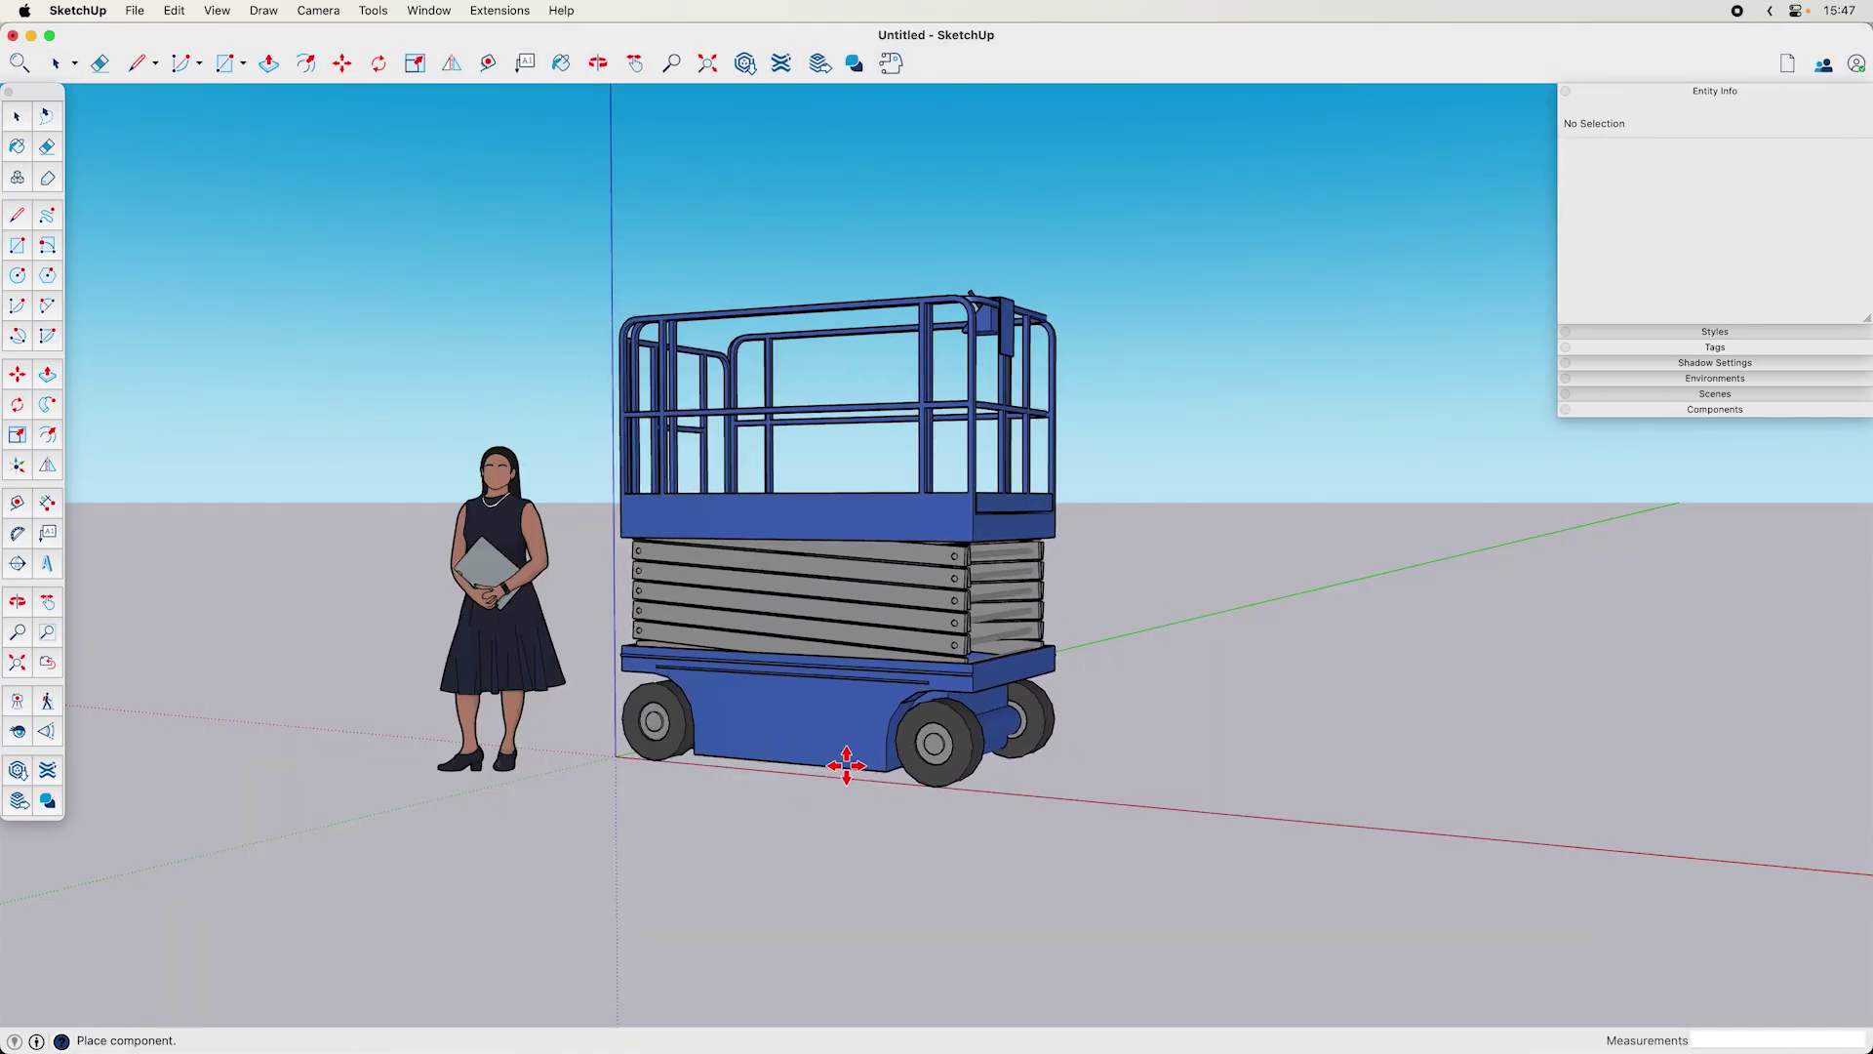
click(845, 763)
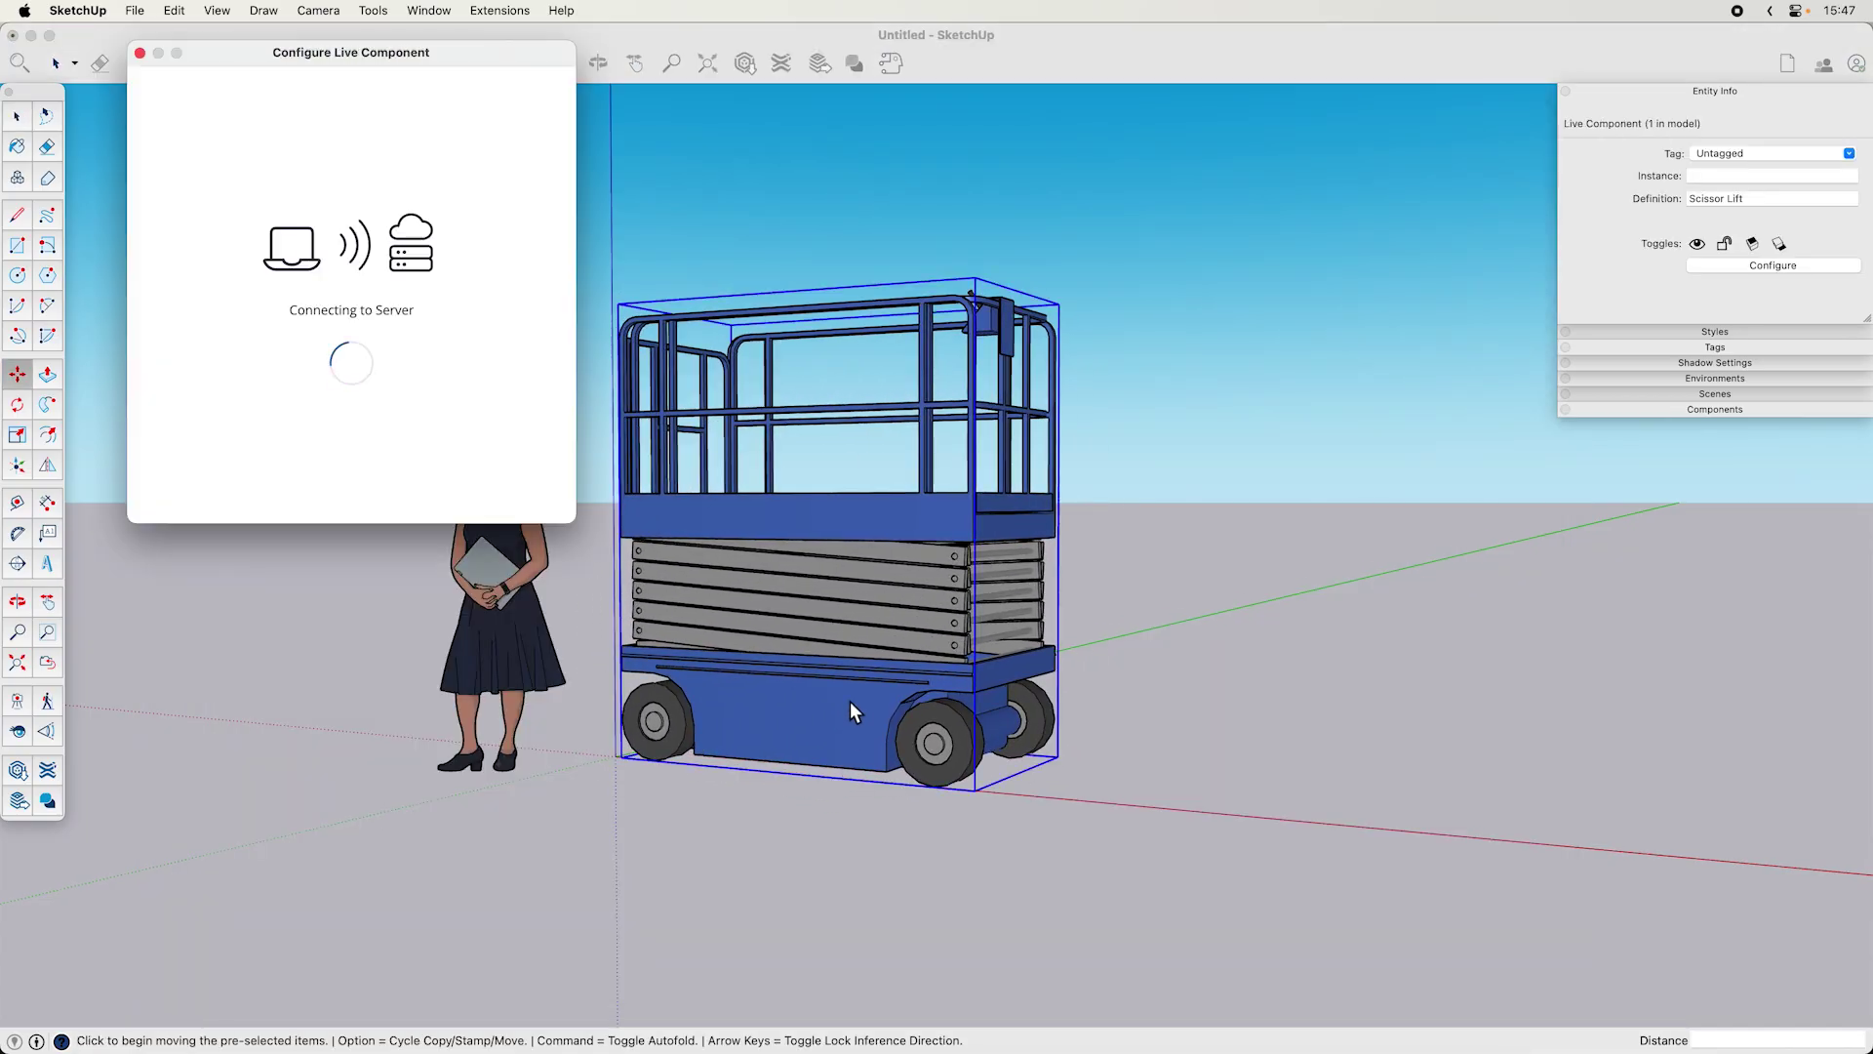
- Set the scissor lift's lift height to 1285 mm in its live component configuration
drag(494, 55, 482, 274)
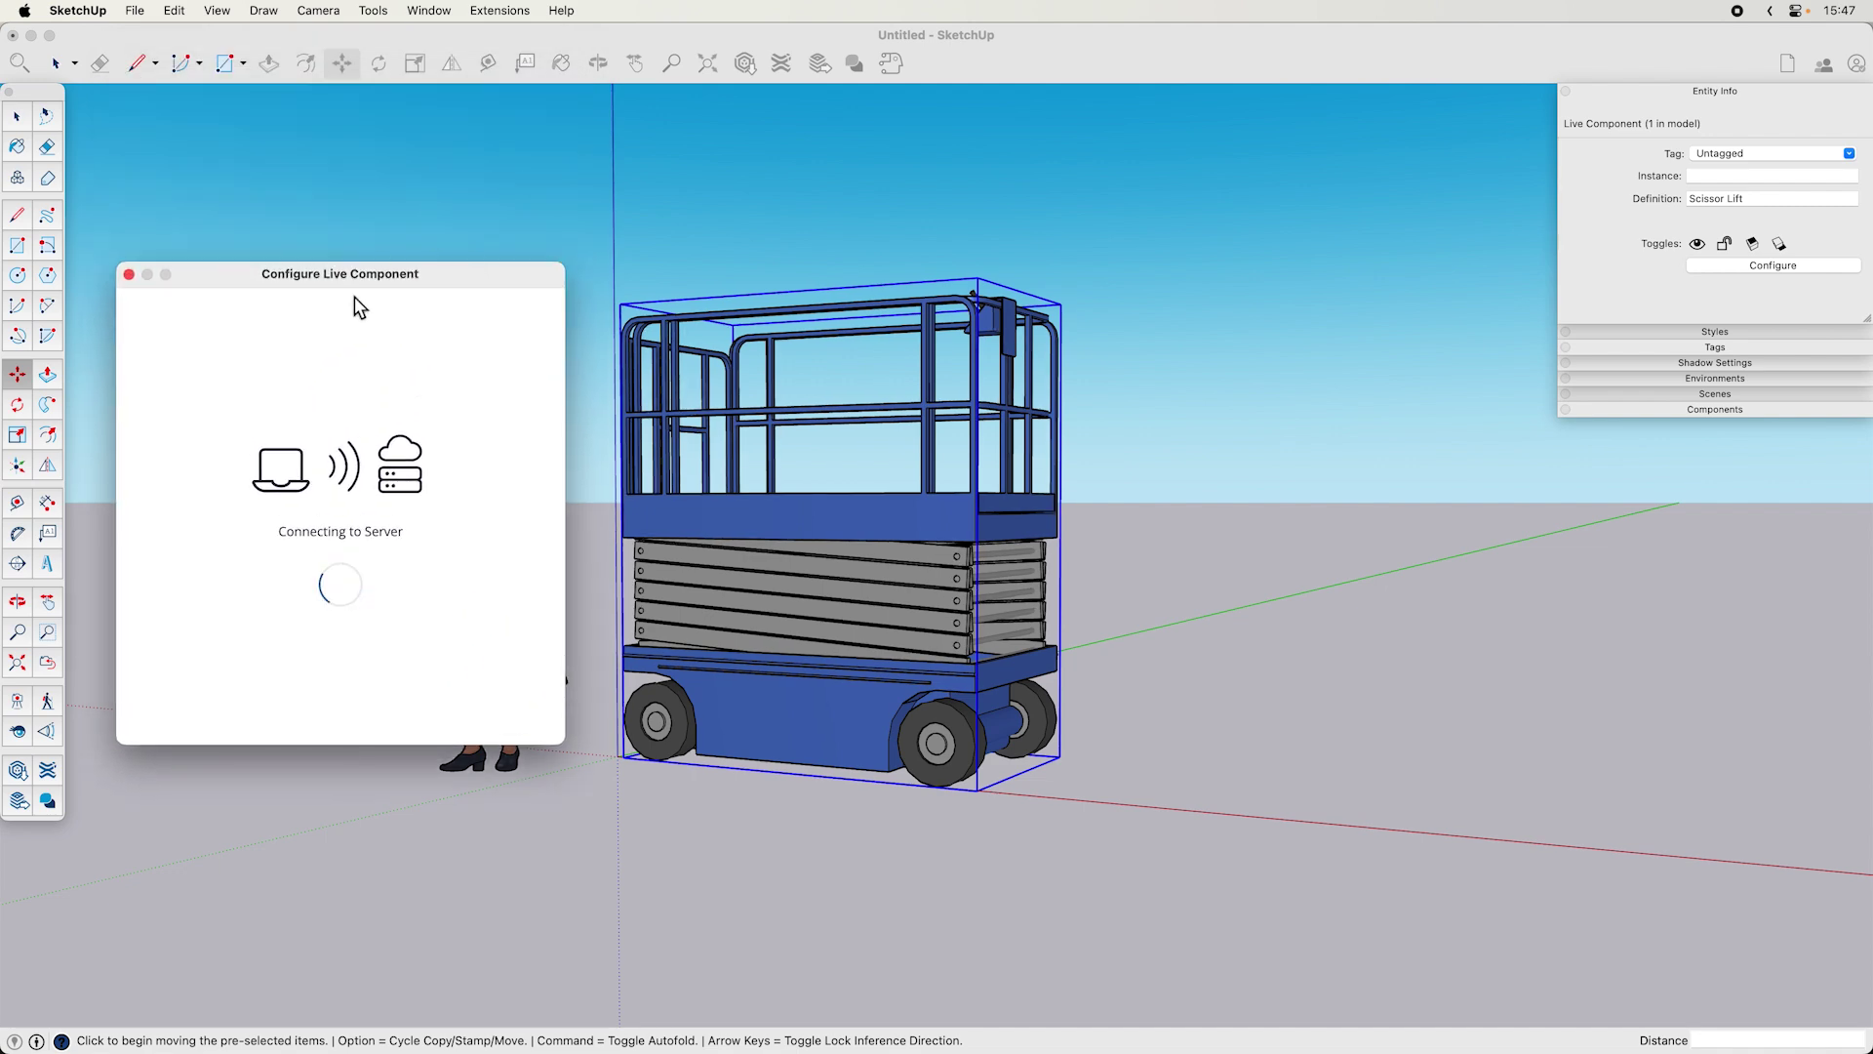
middle_drag(605, 390, 875, 623)
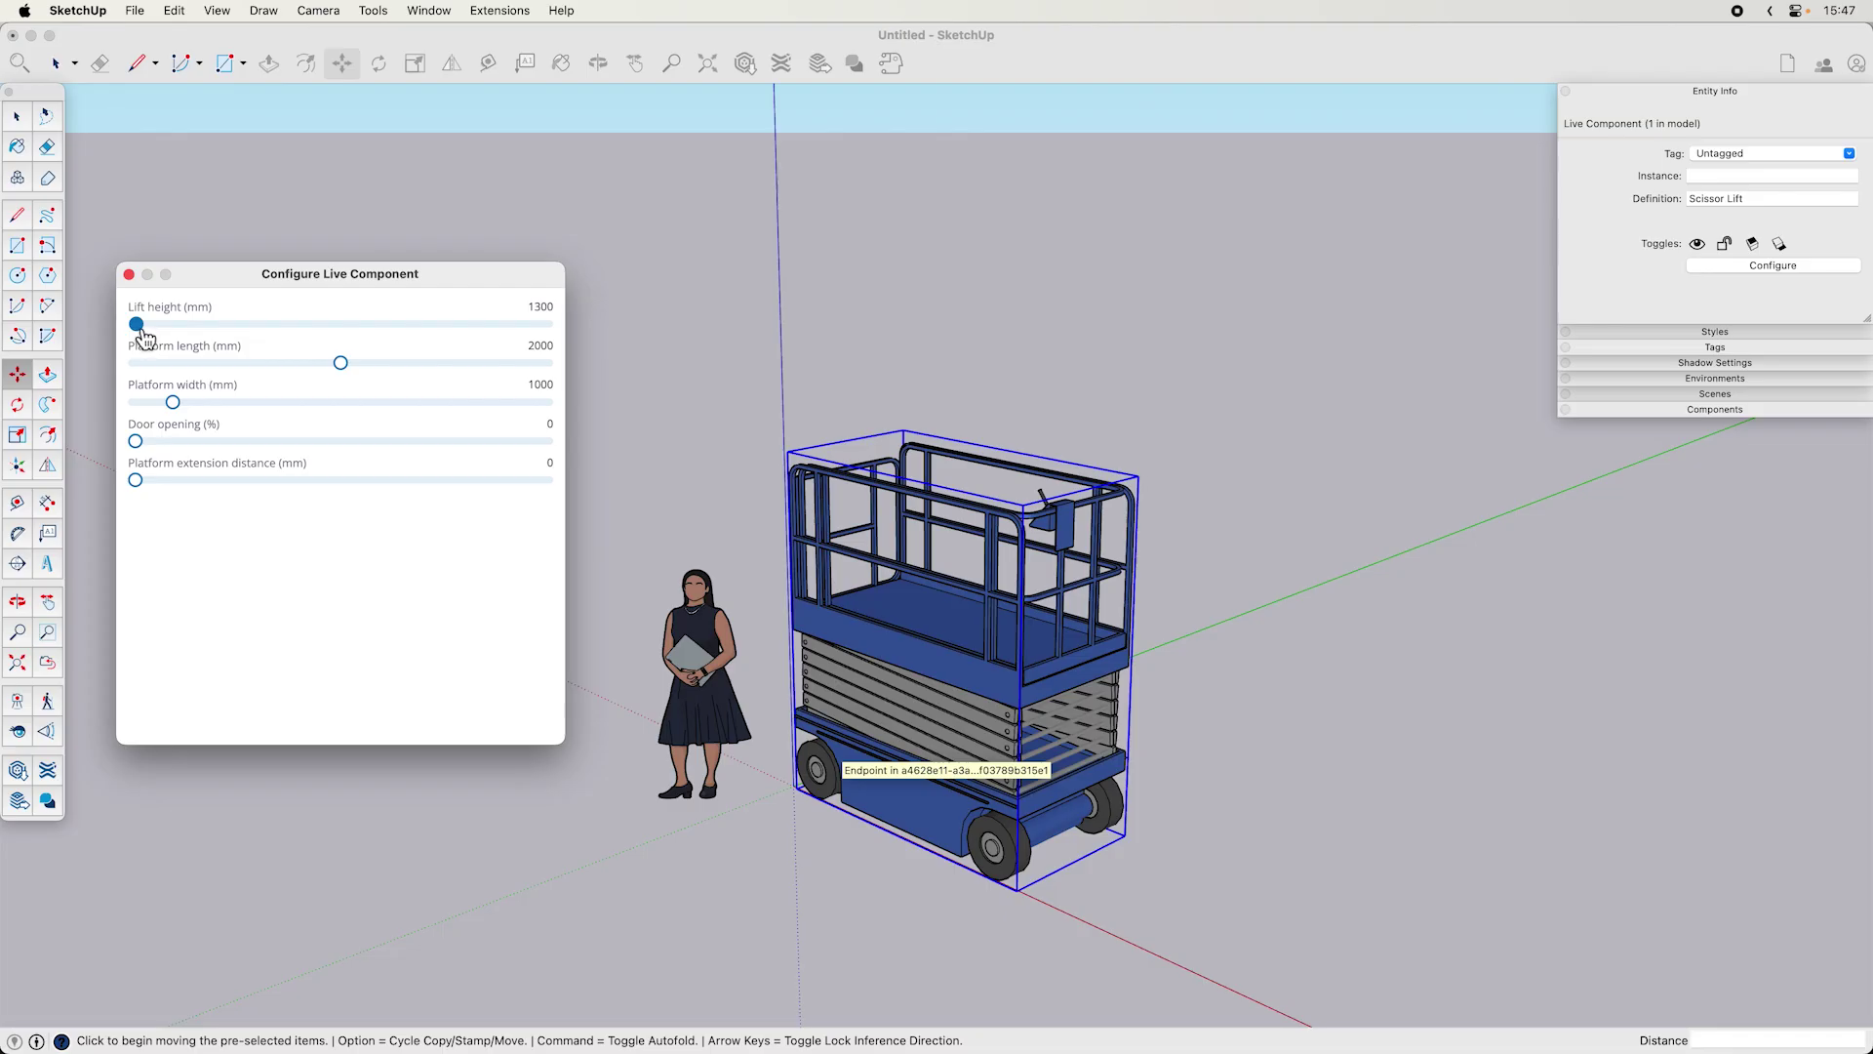
mouse_move(142, 329)
mouse_down()
mouse_move(218, 330)
mouse_move(135, 324)
mouse_up()
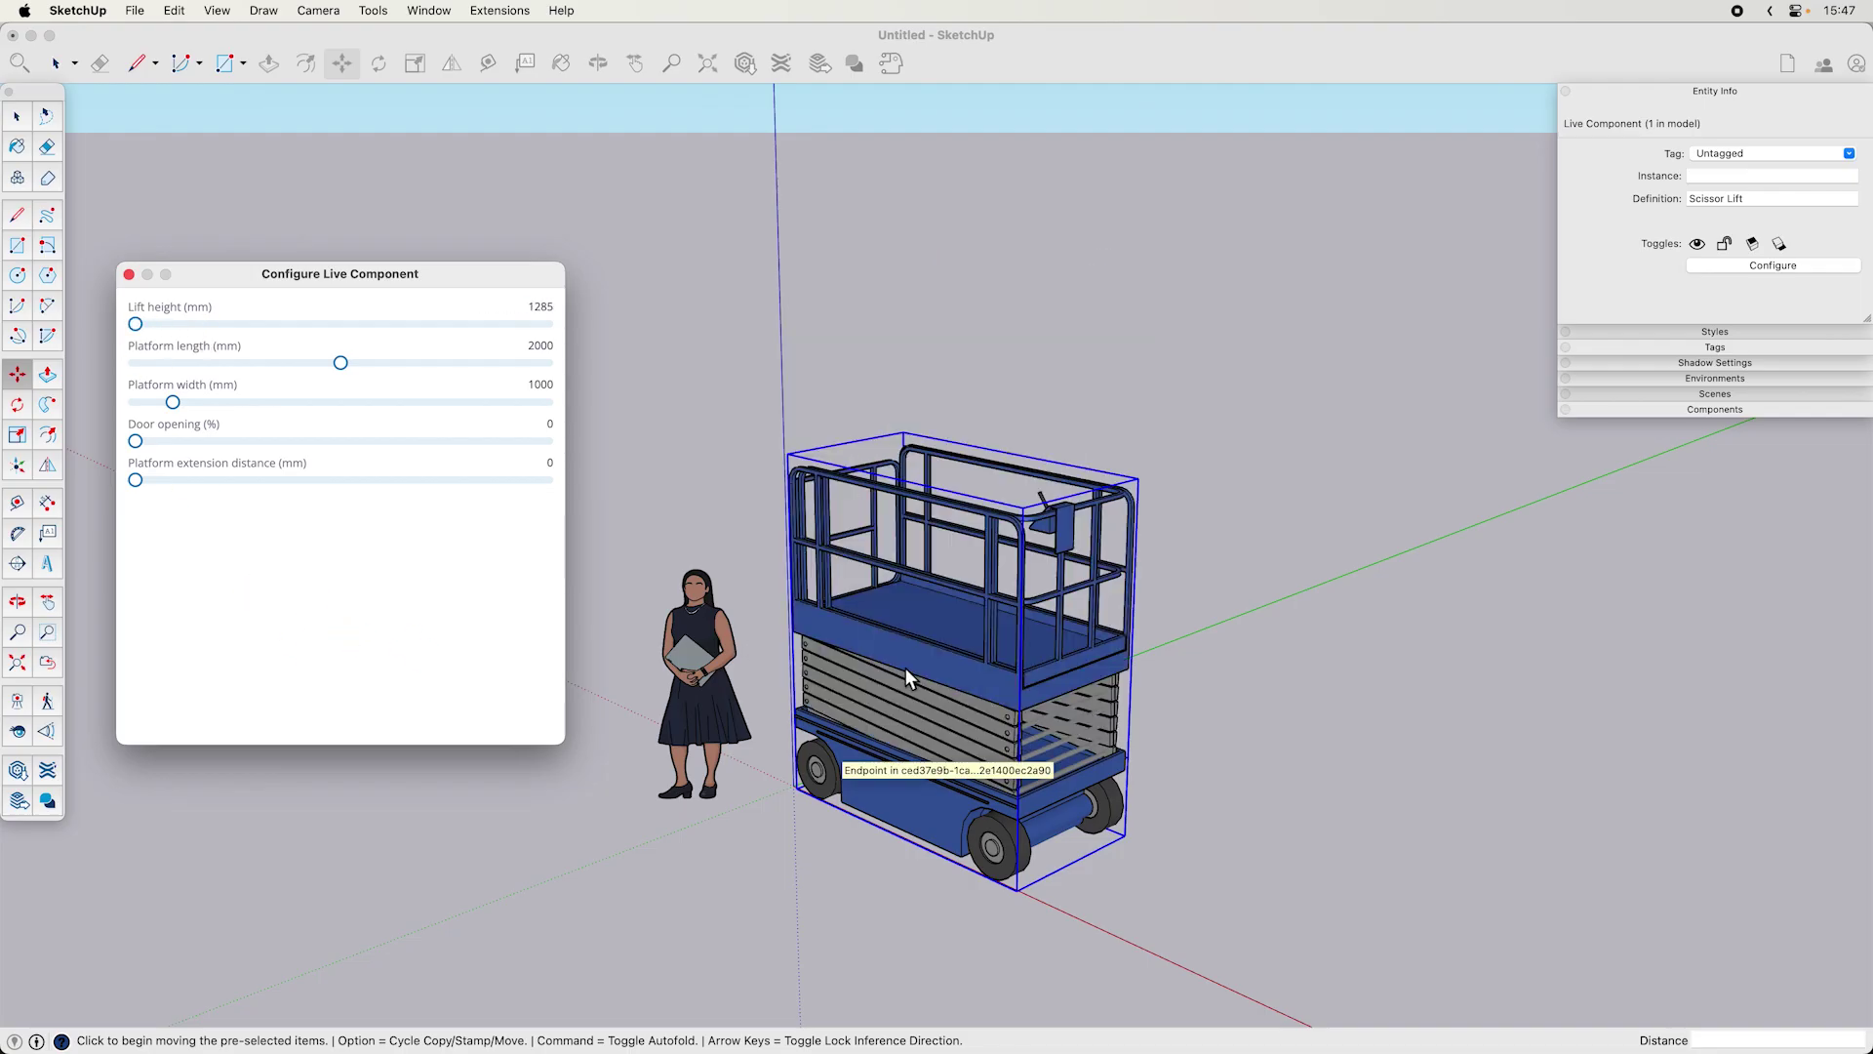
- Scale the scissor lift upward along the blue axis by a factor of about 2.71
click(946, 647)
key(s)
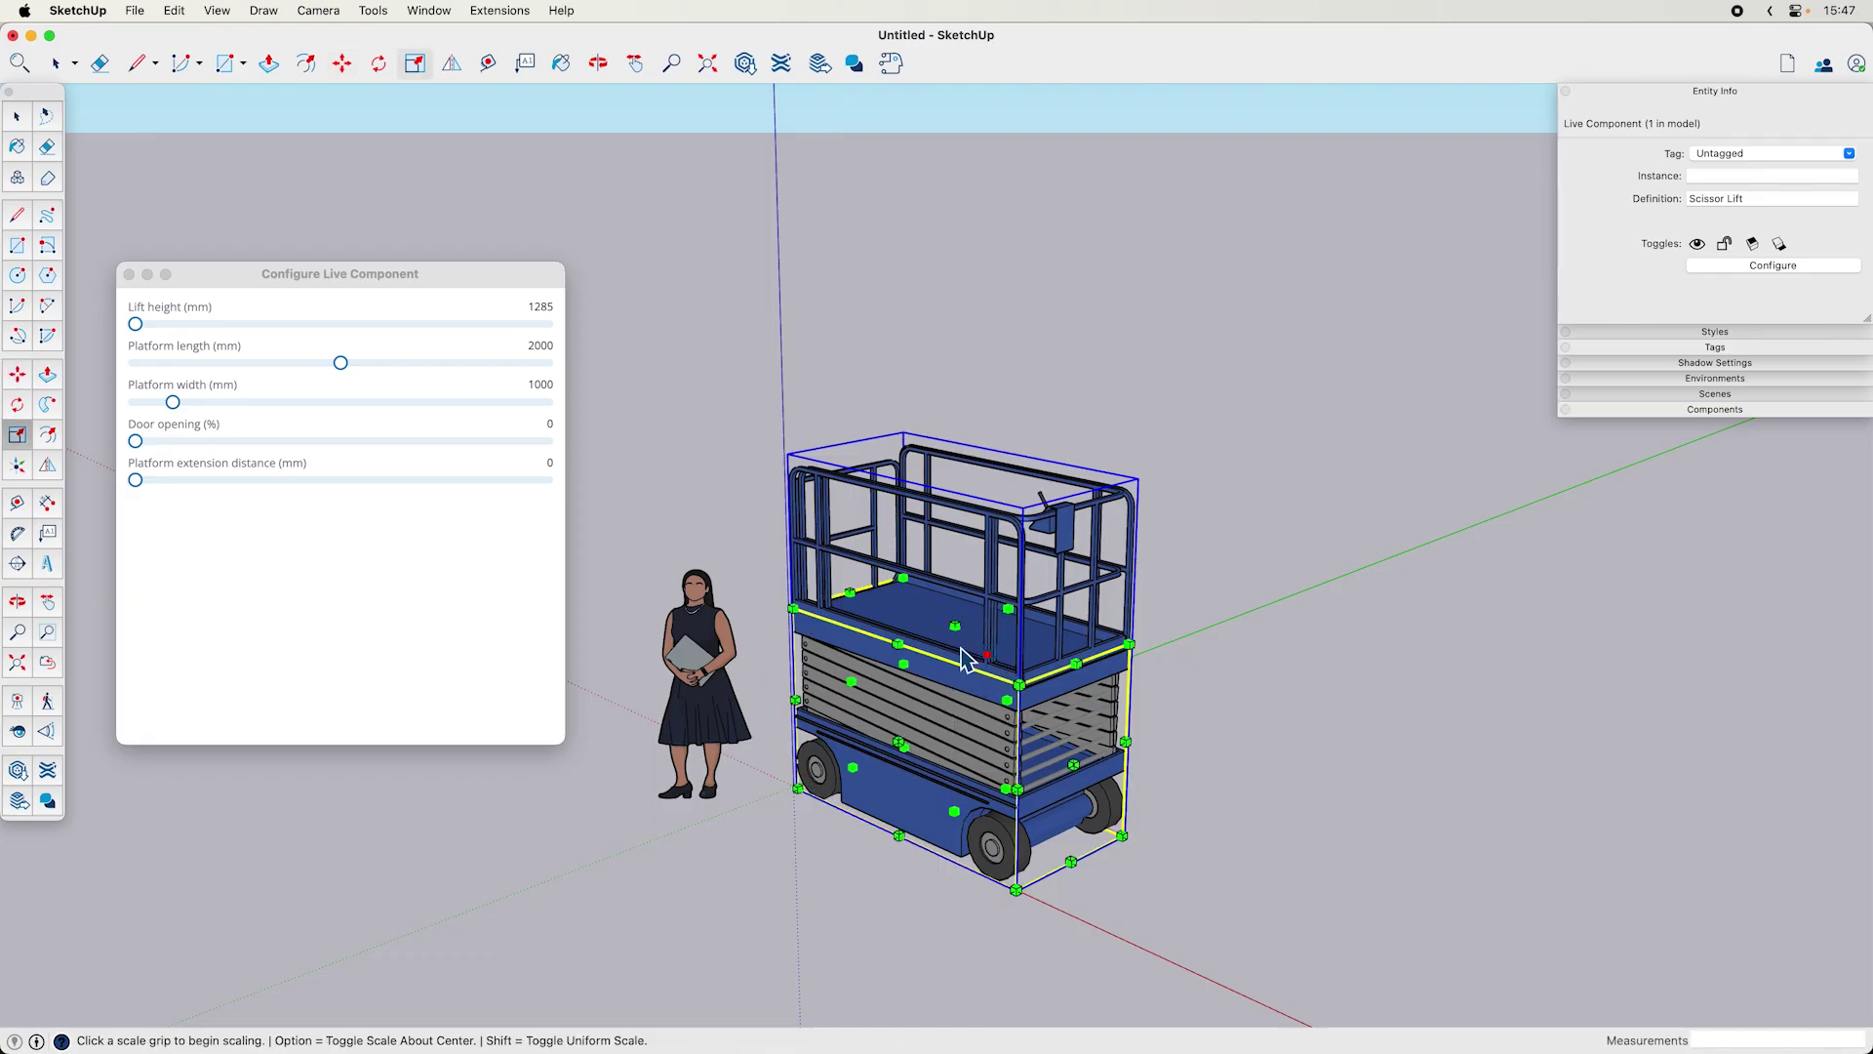
click(957, 629)
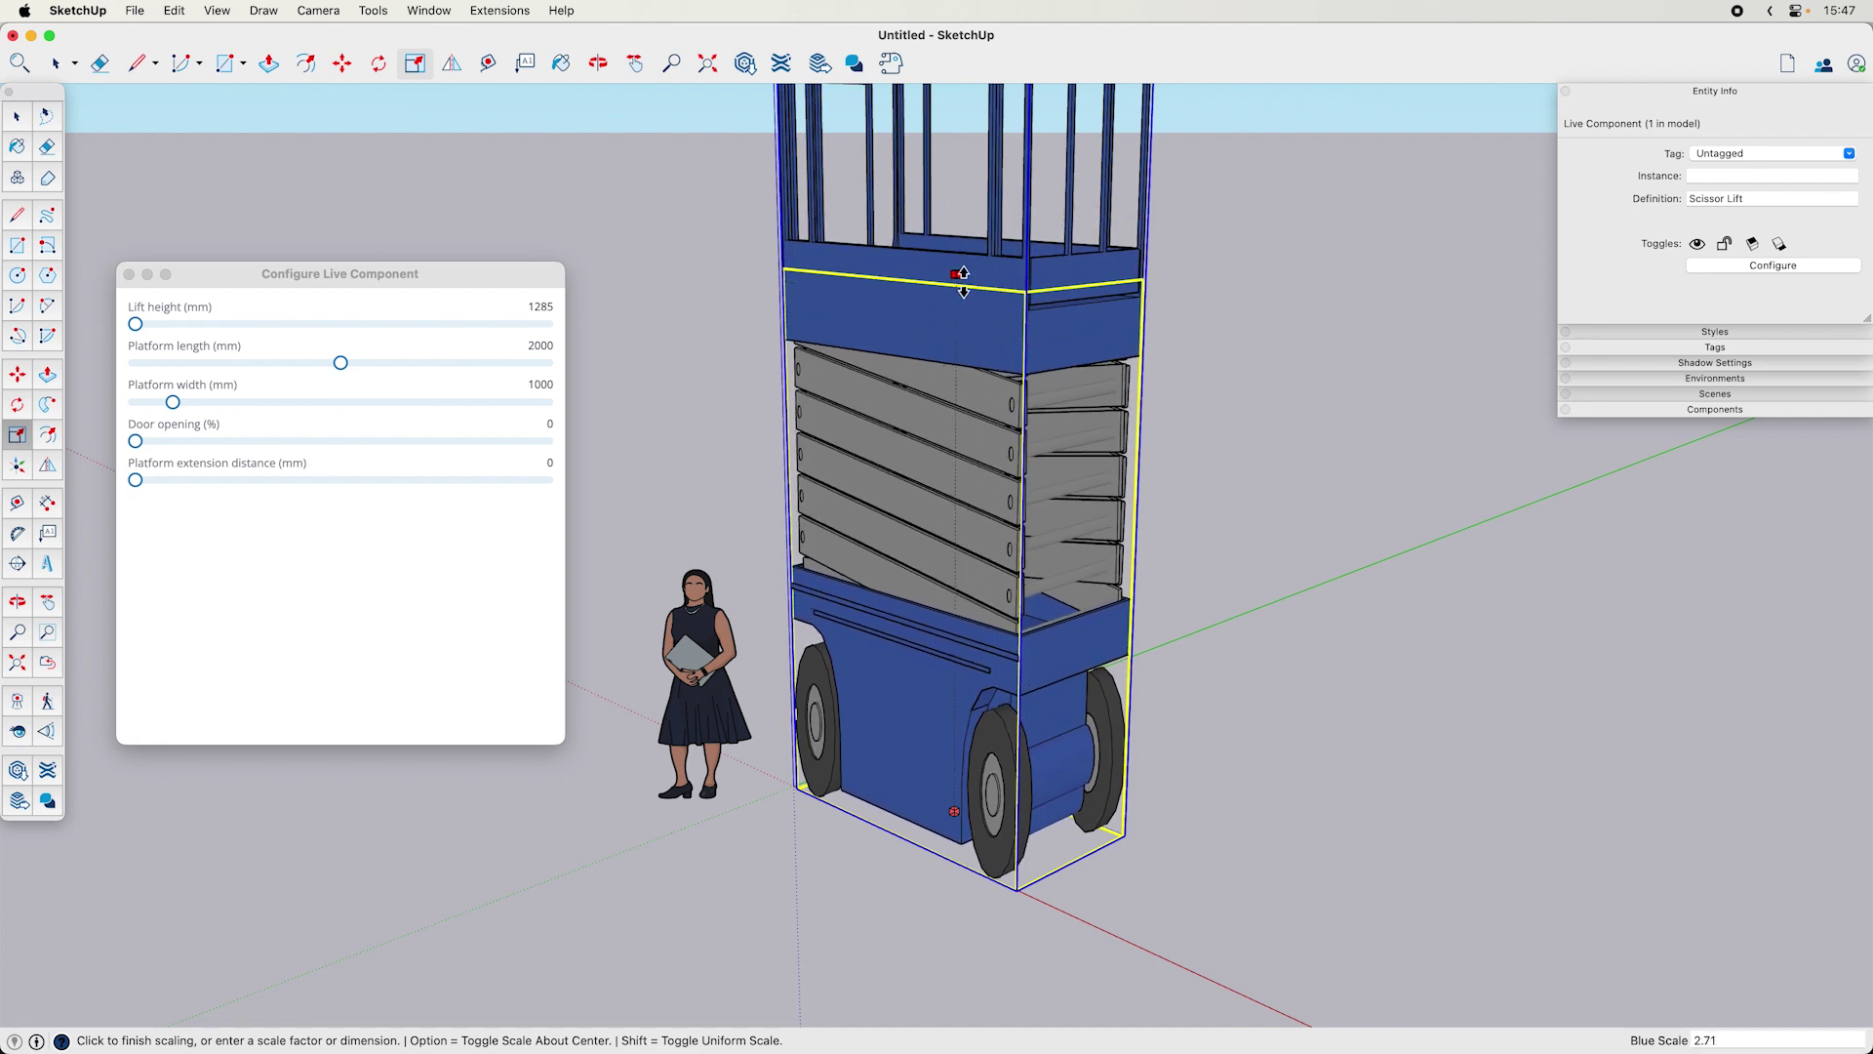
click(959, 279)
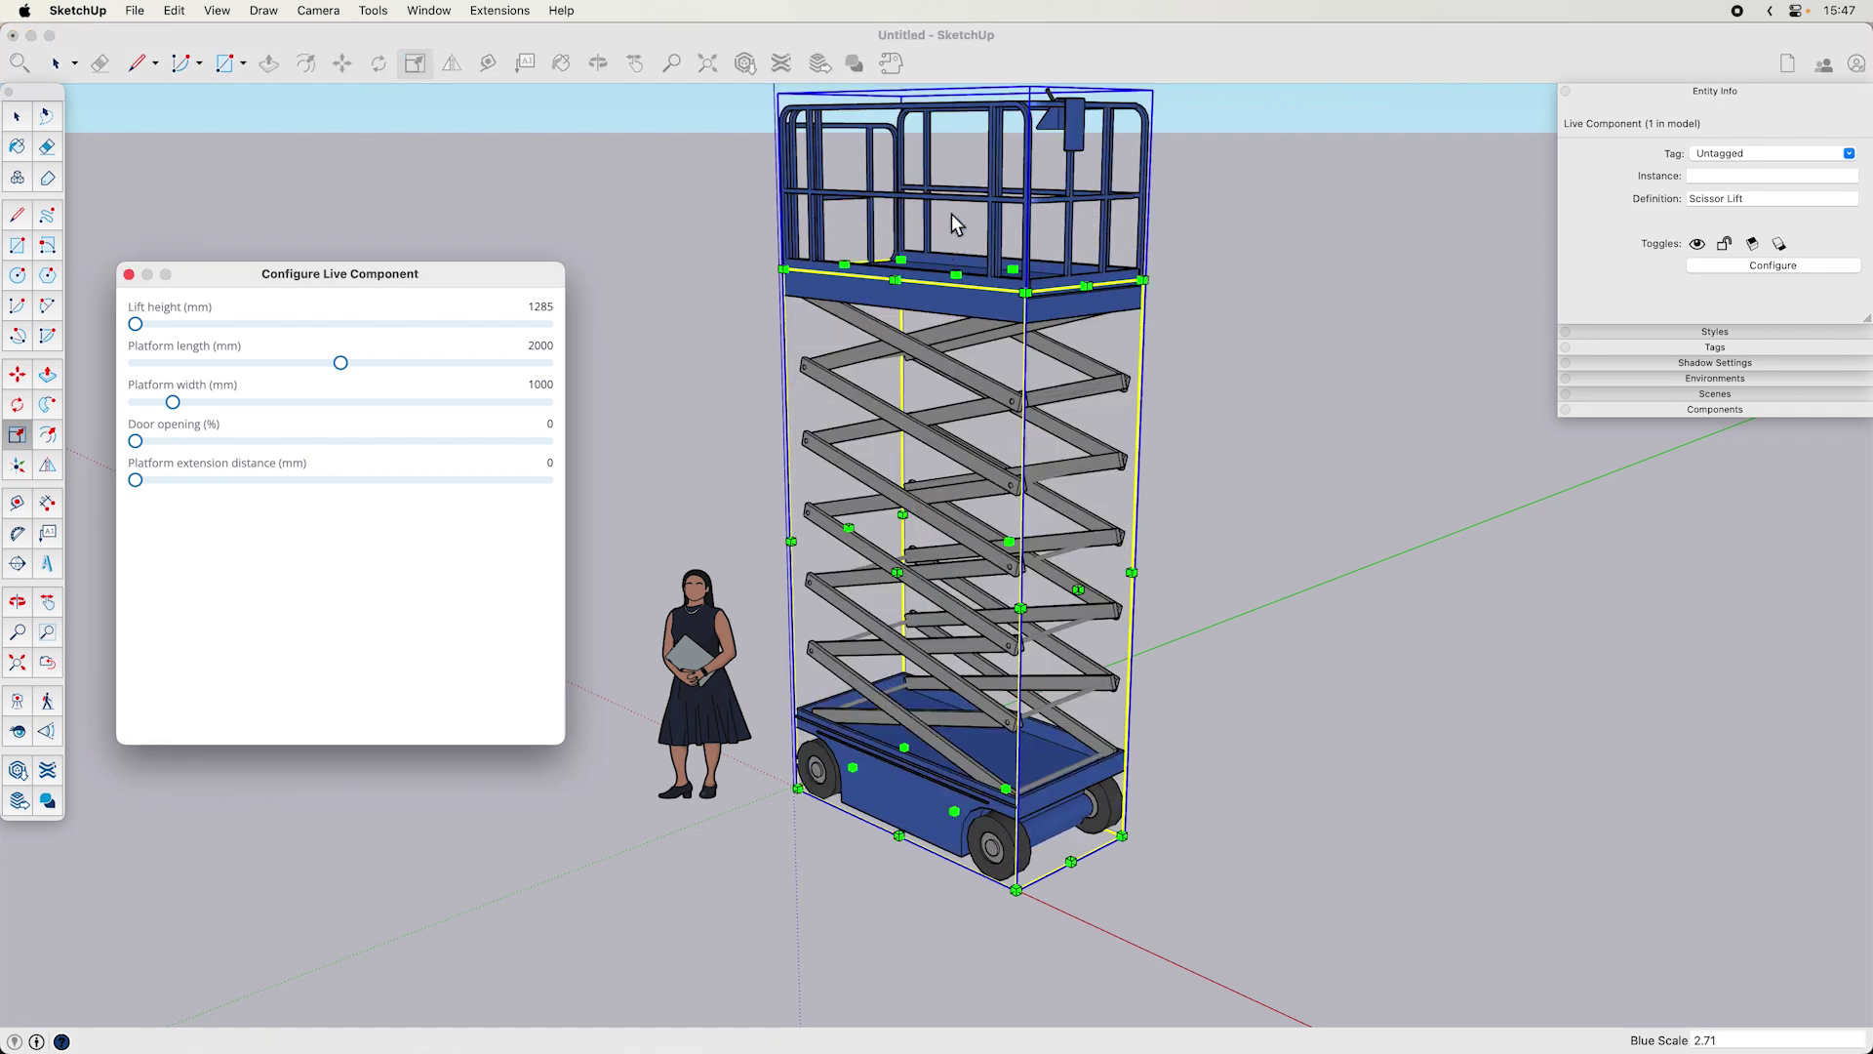
- Load the Glass Partition Wall live component from 3D Warehouse and place it beside the scissor lift
scroll(952, 418, down, 2)
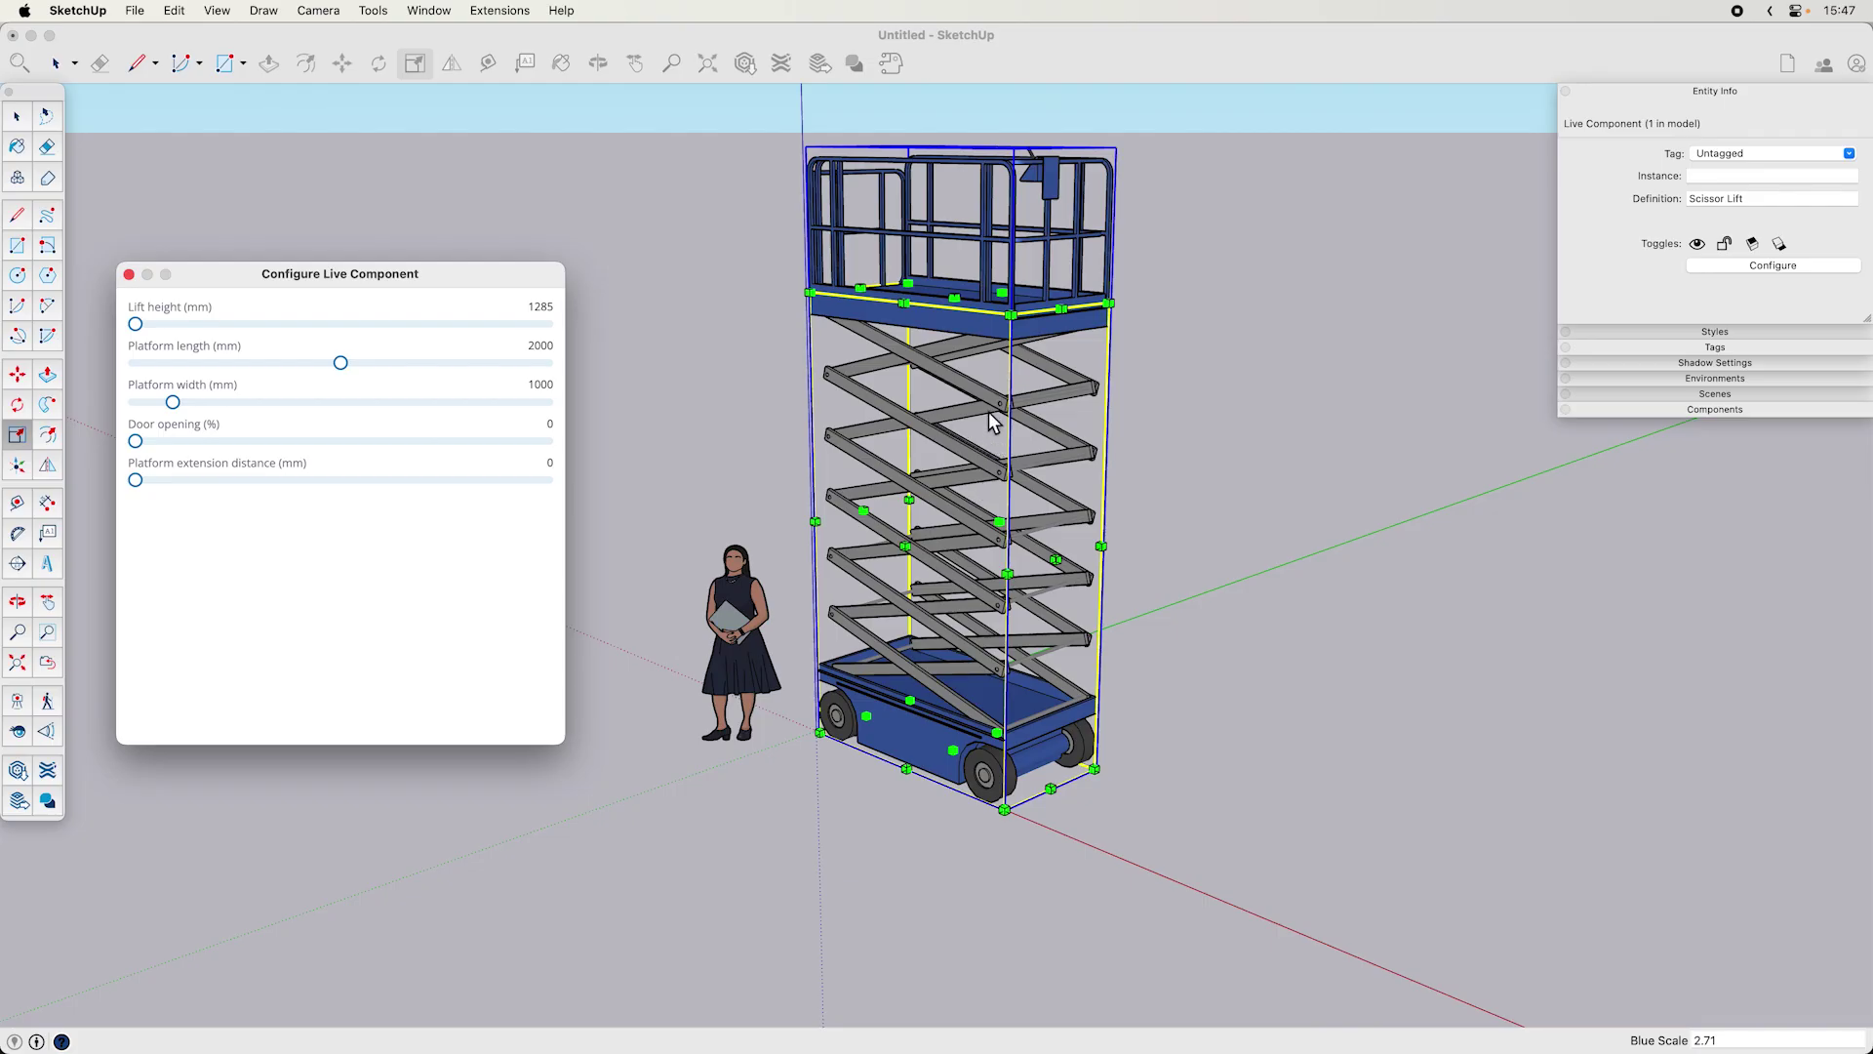
middle_drag(900, 722, 997, 714)
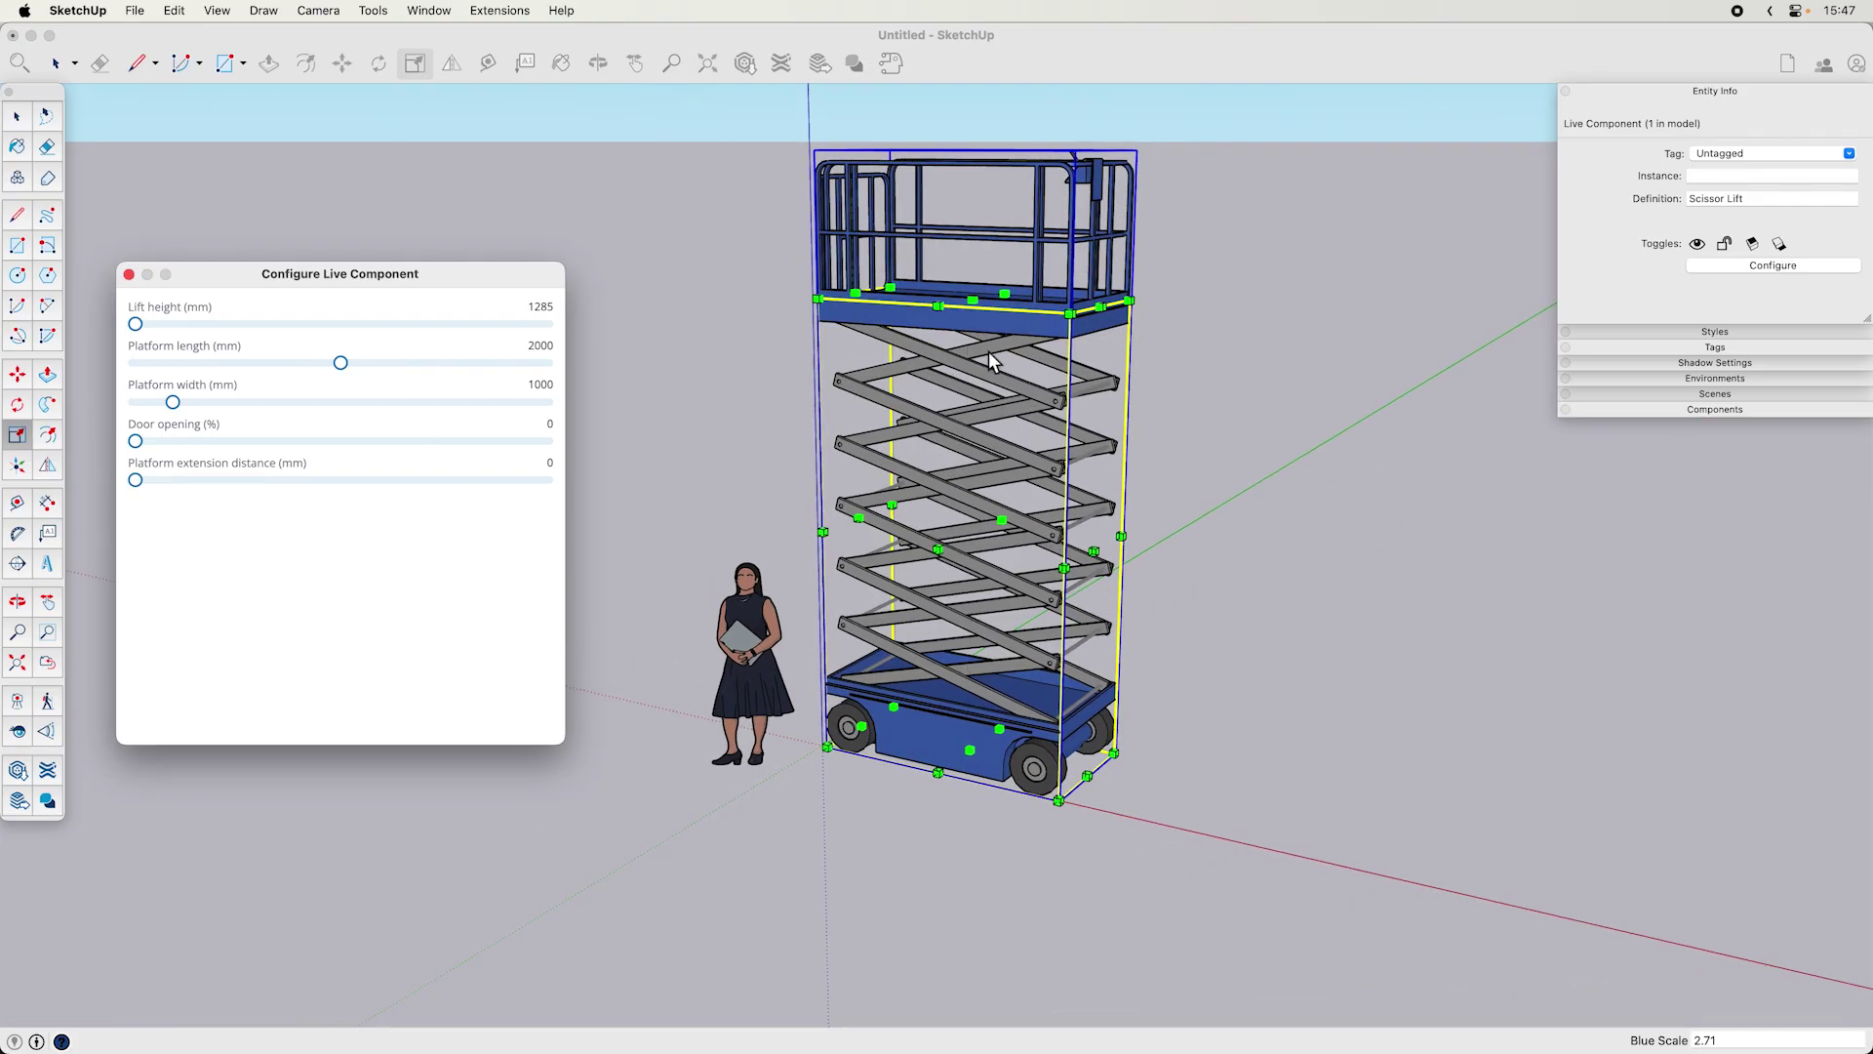
middle_drag(972, 627, 982, 502)
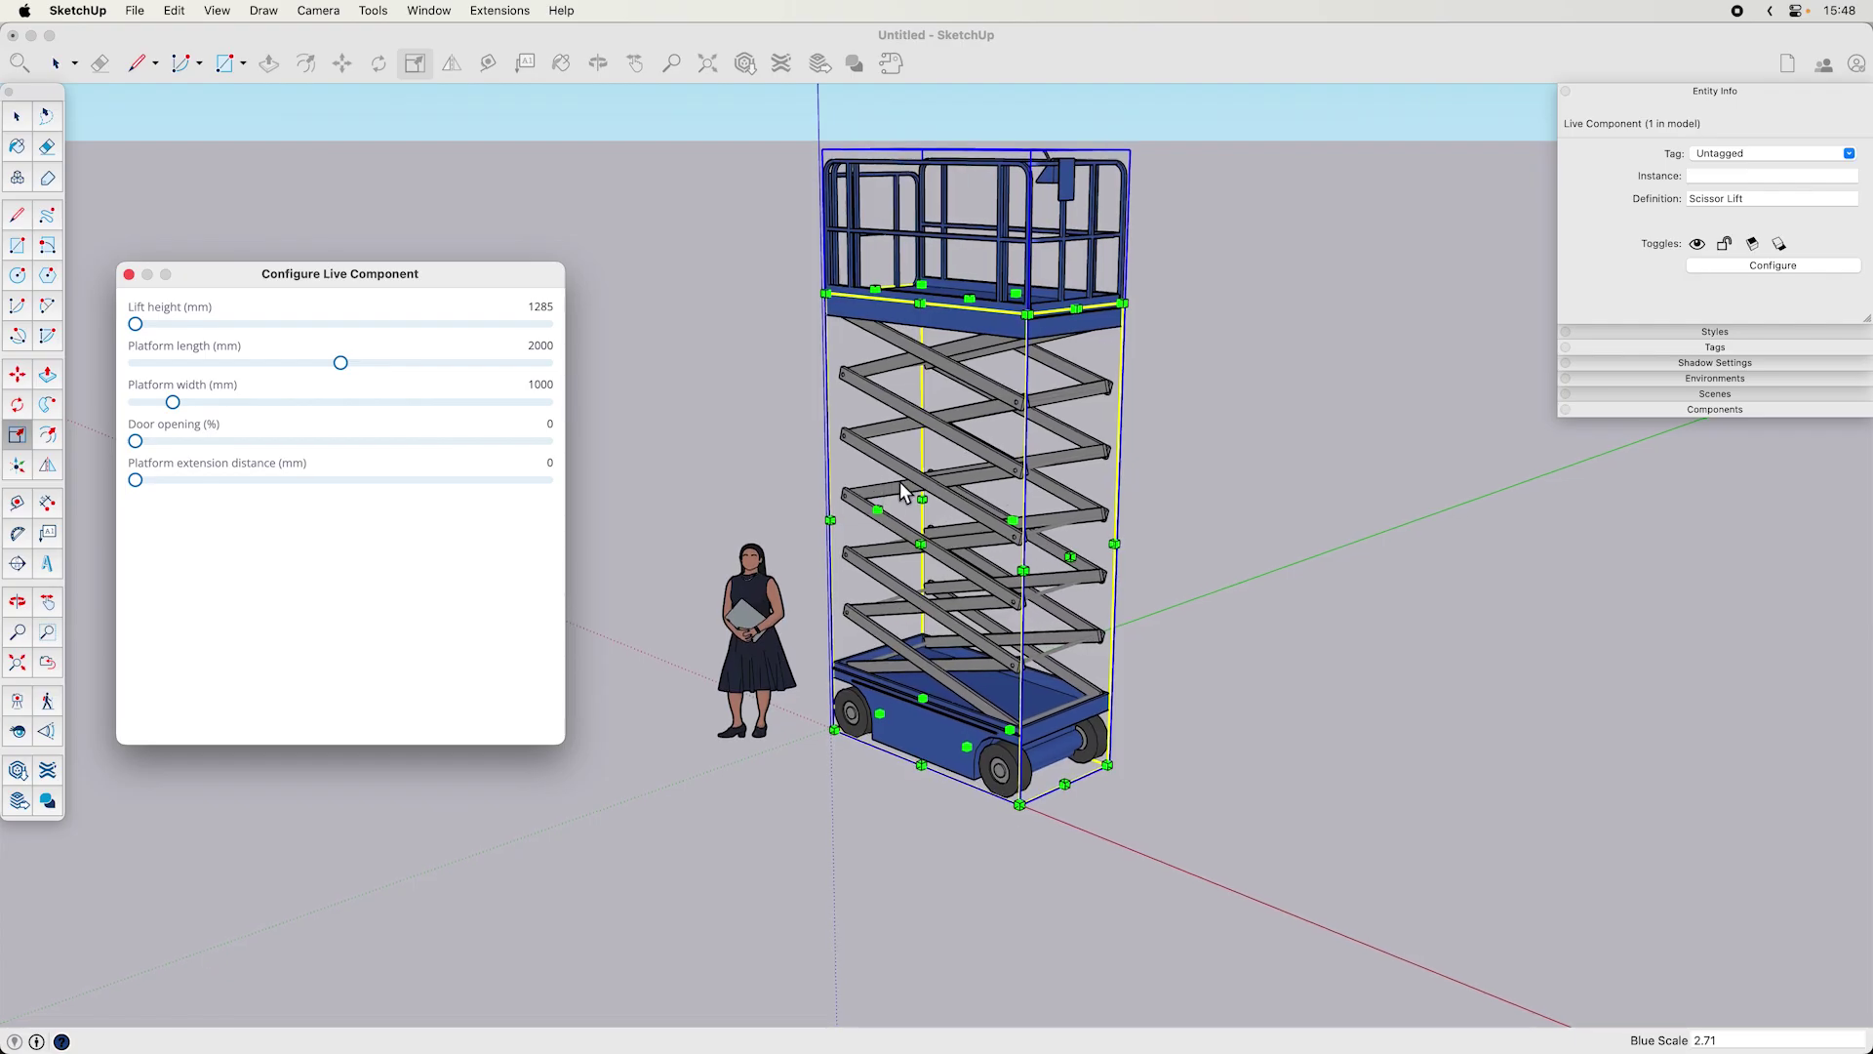
click(724, 90)
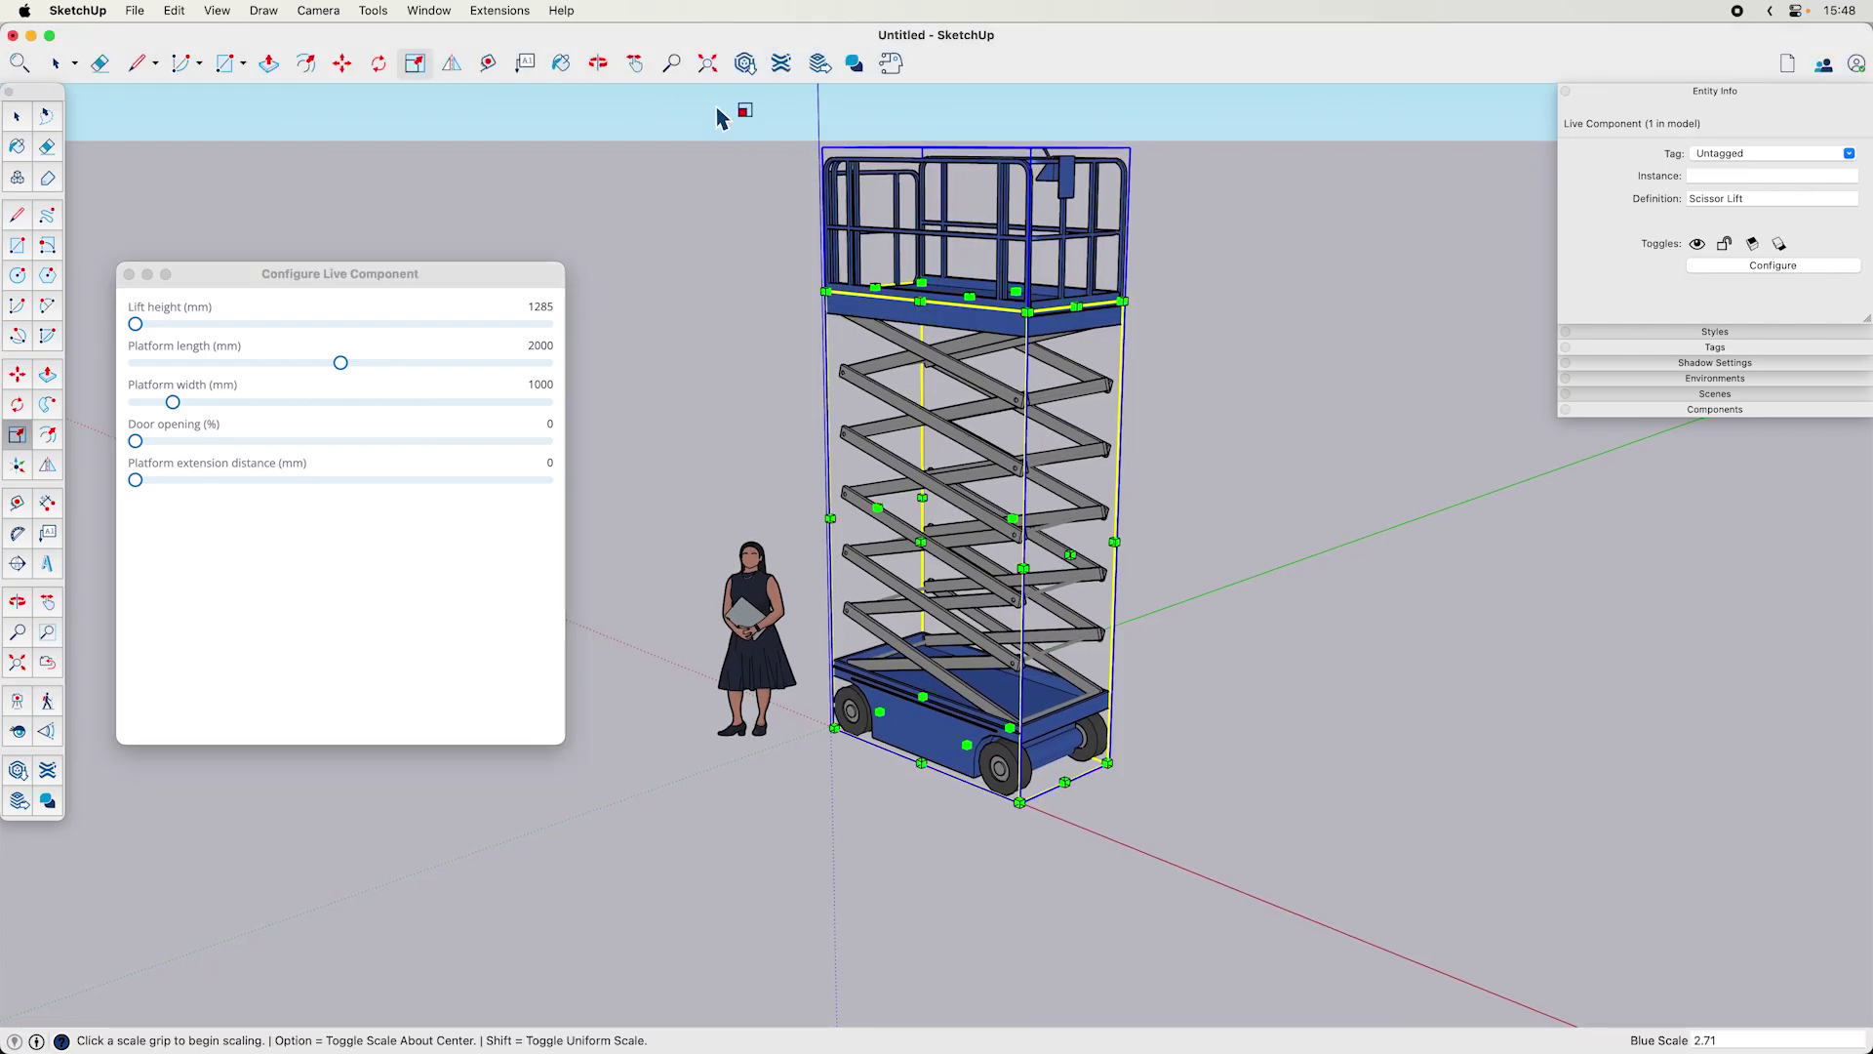
click(745, 66)
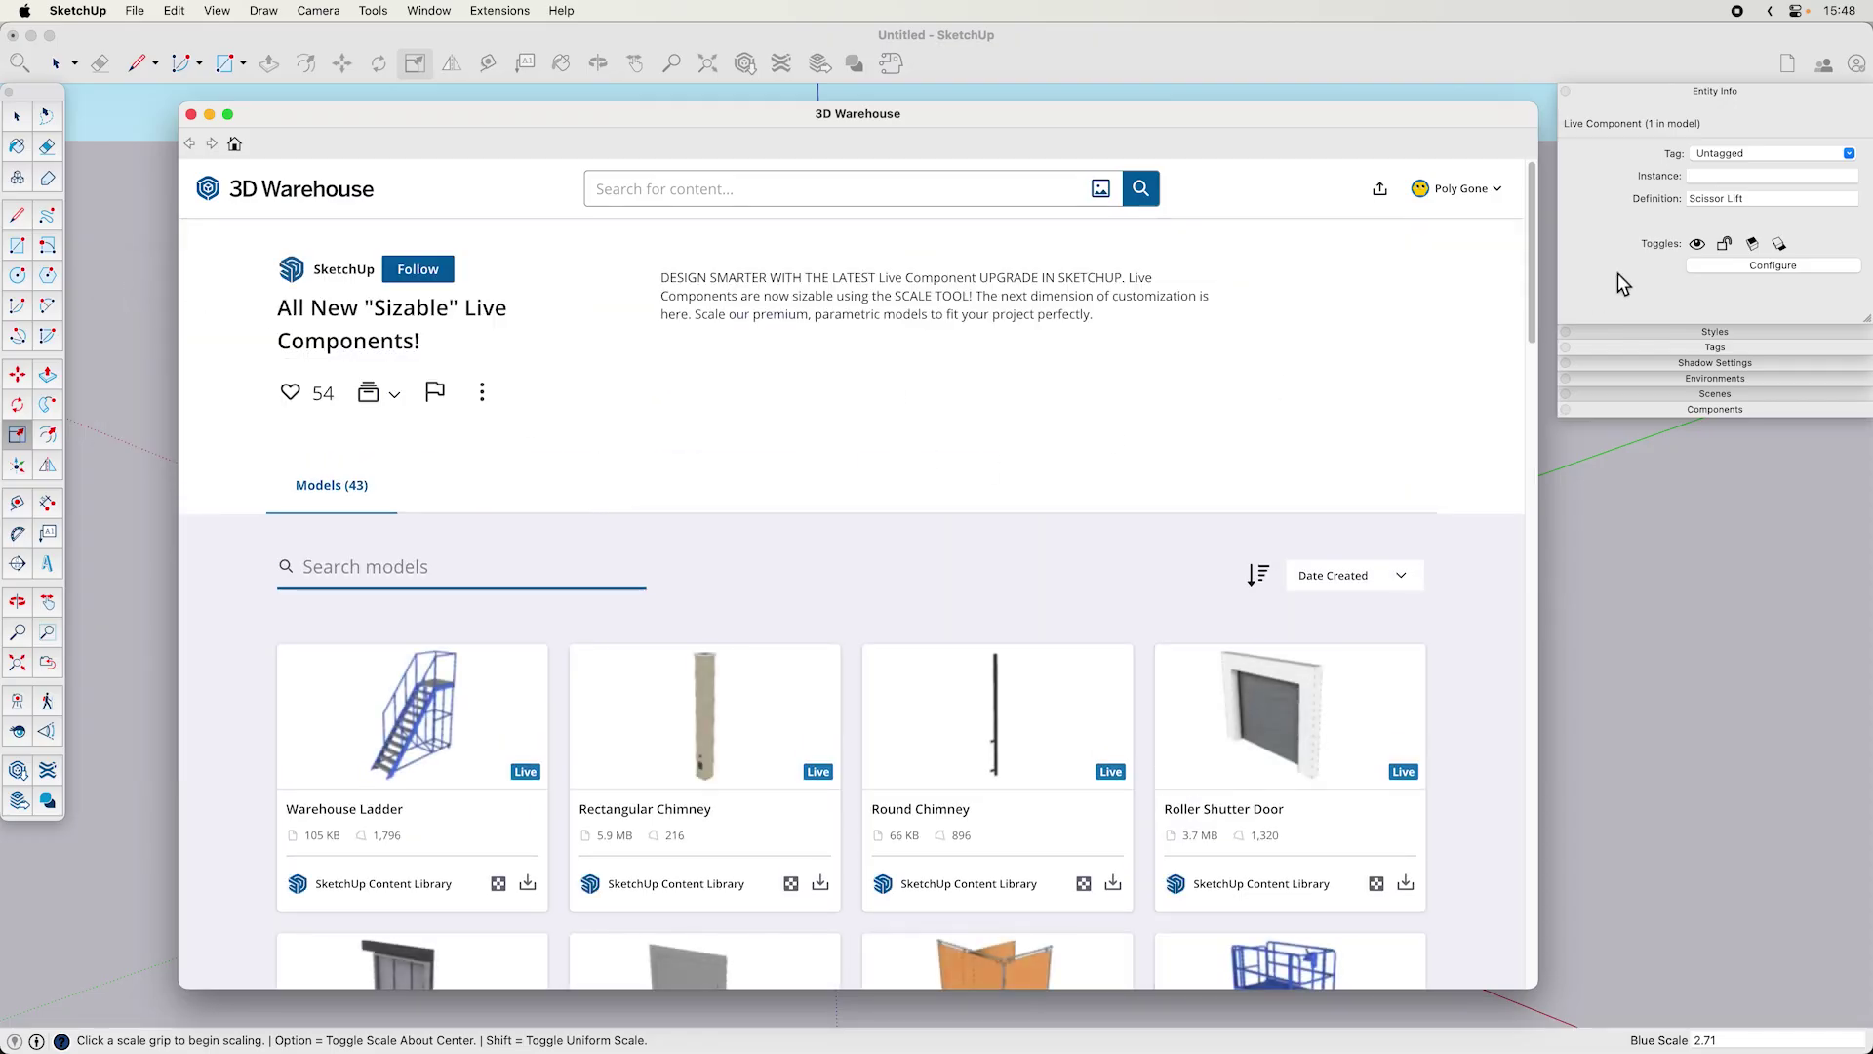
drag(1526, 275, 1530, 710)
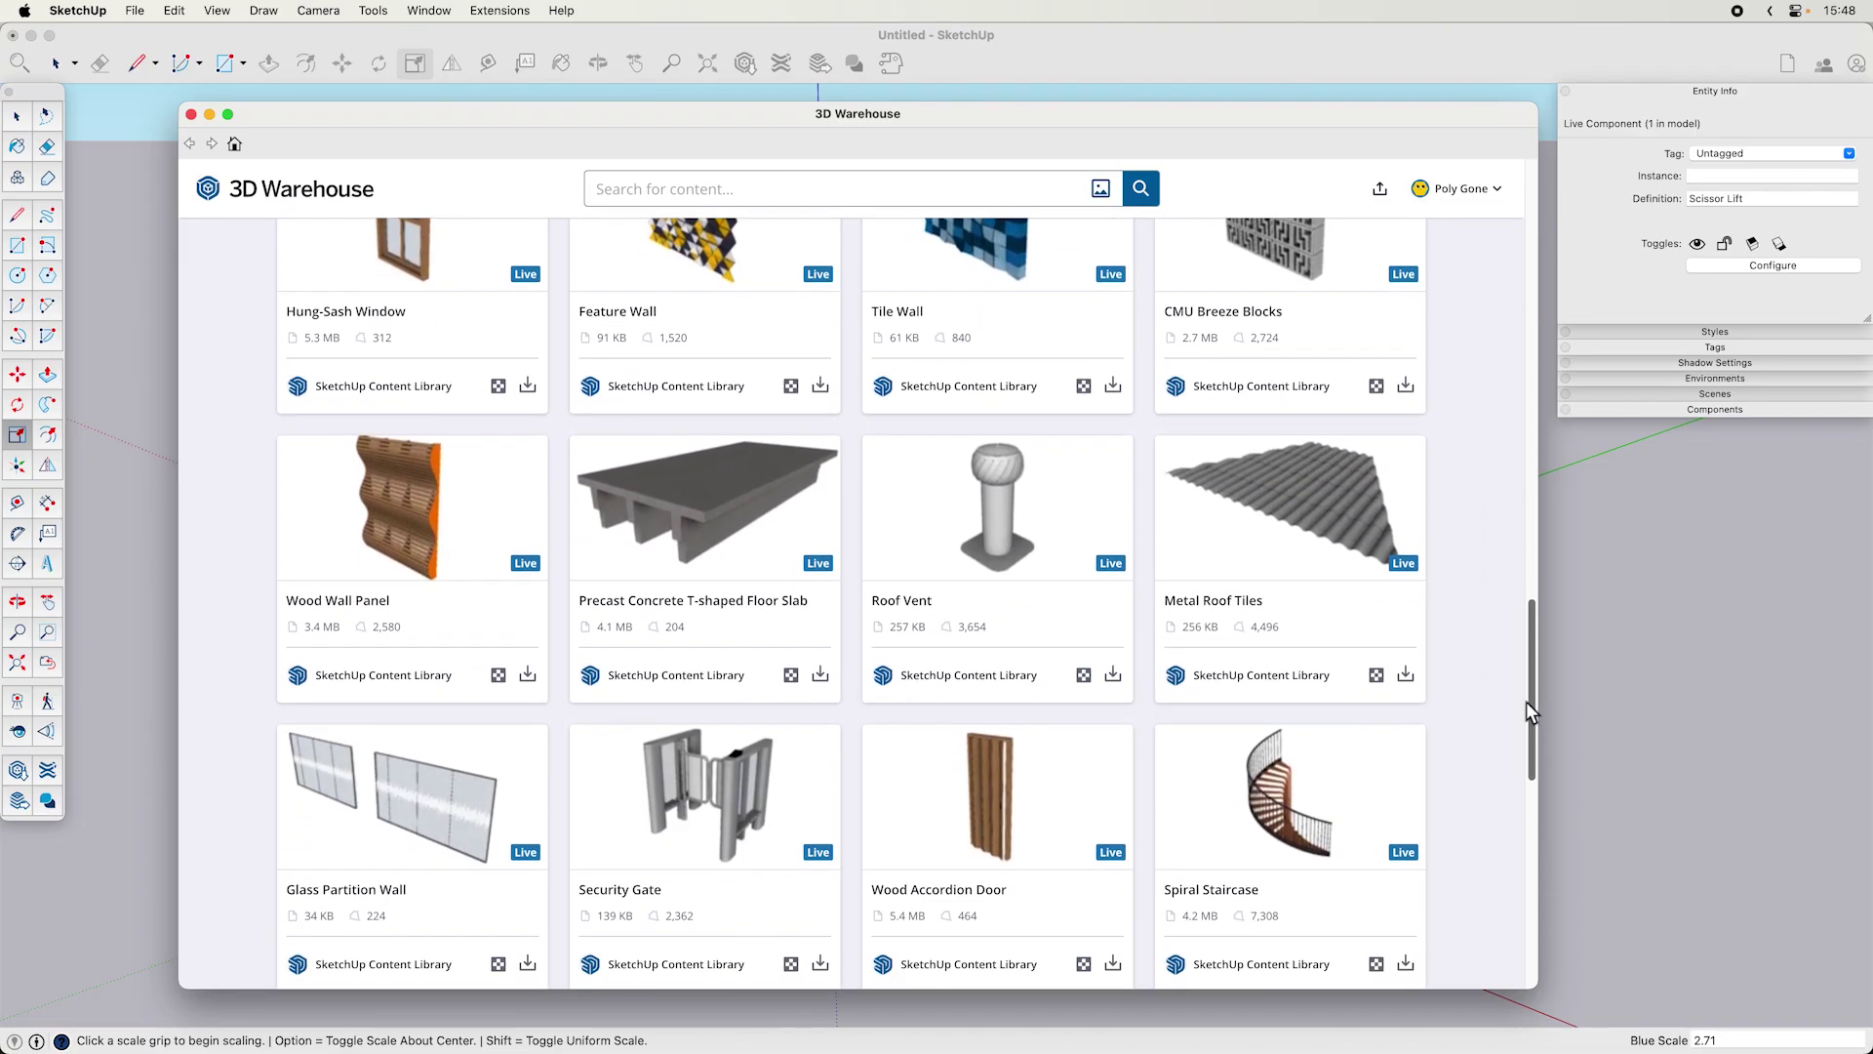
click(534, 977)
click(960, 380)
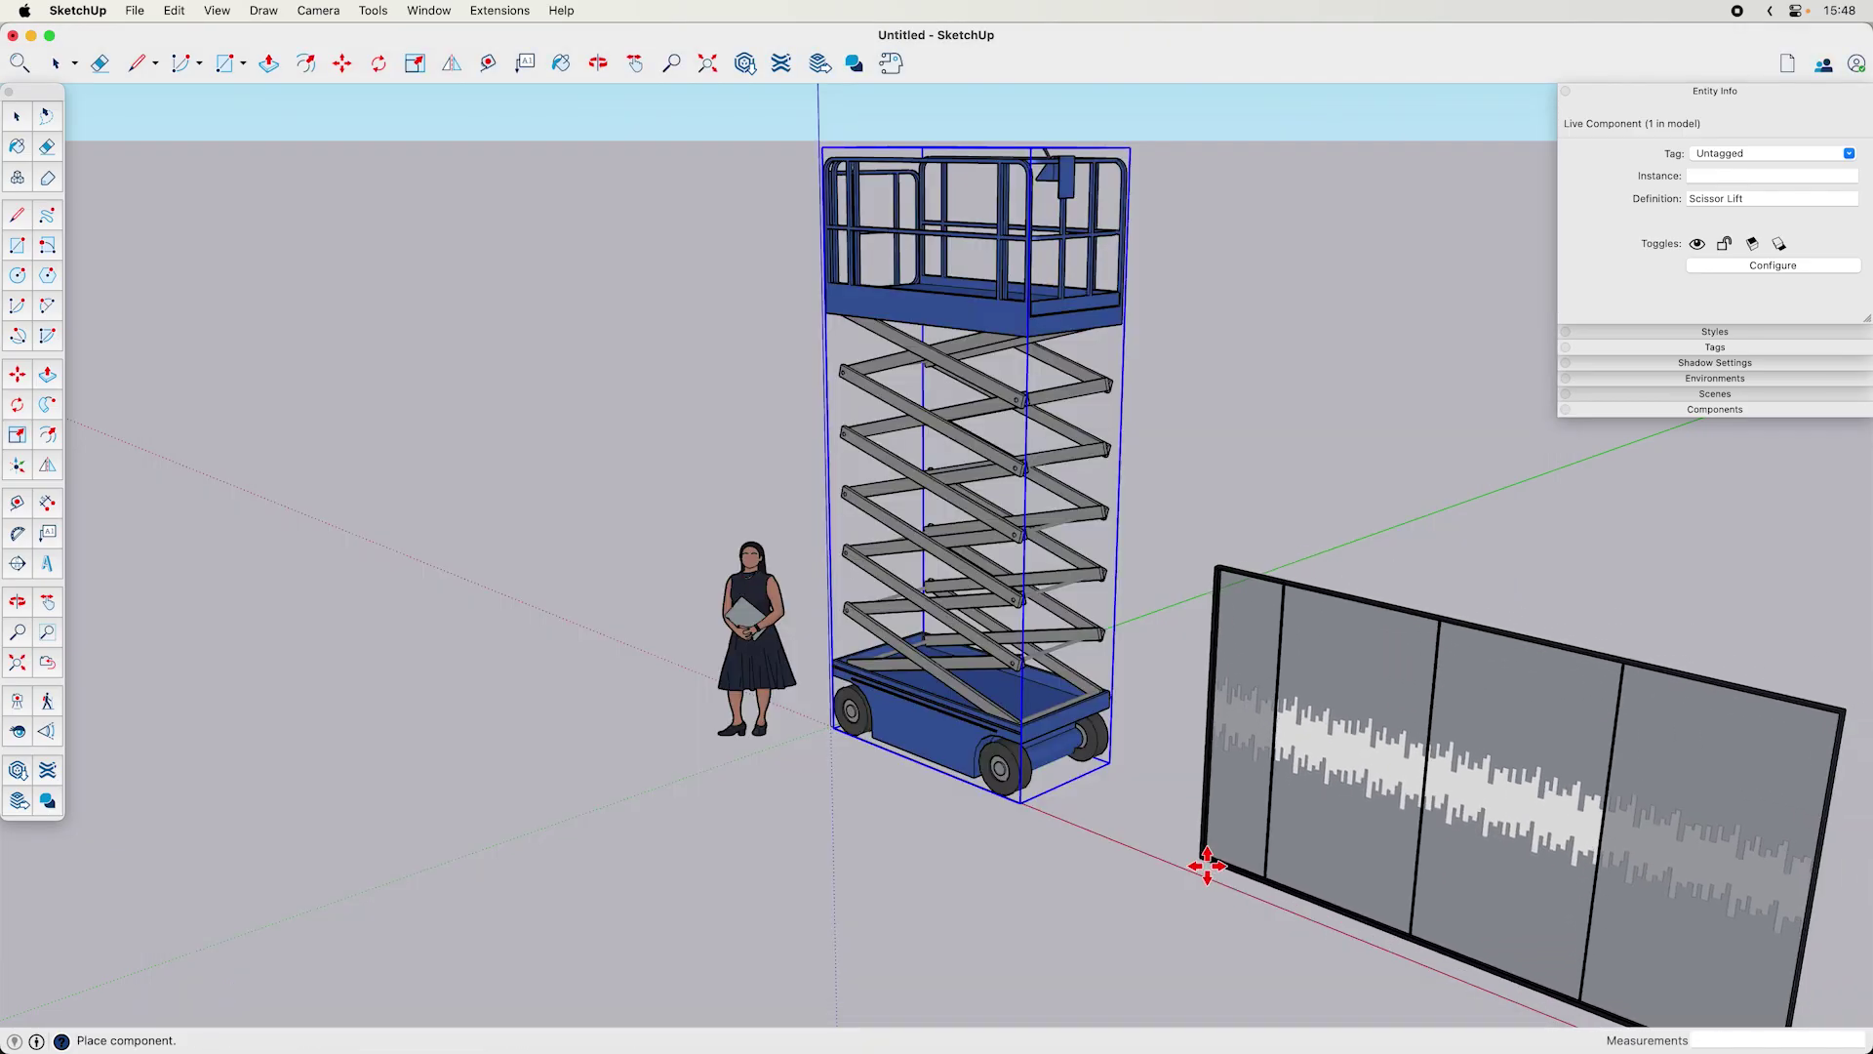
click(1203, 863)
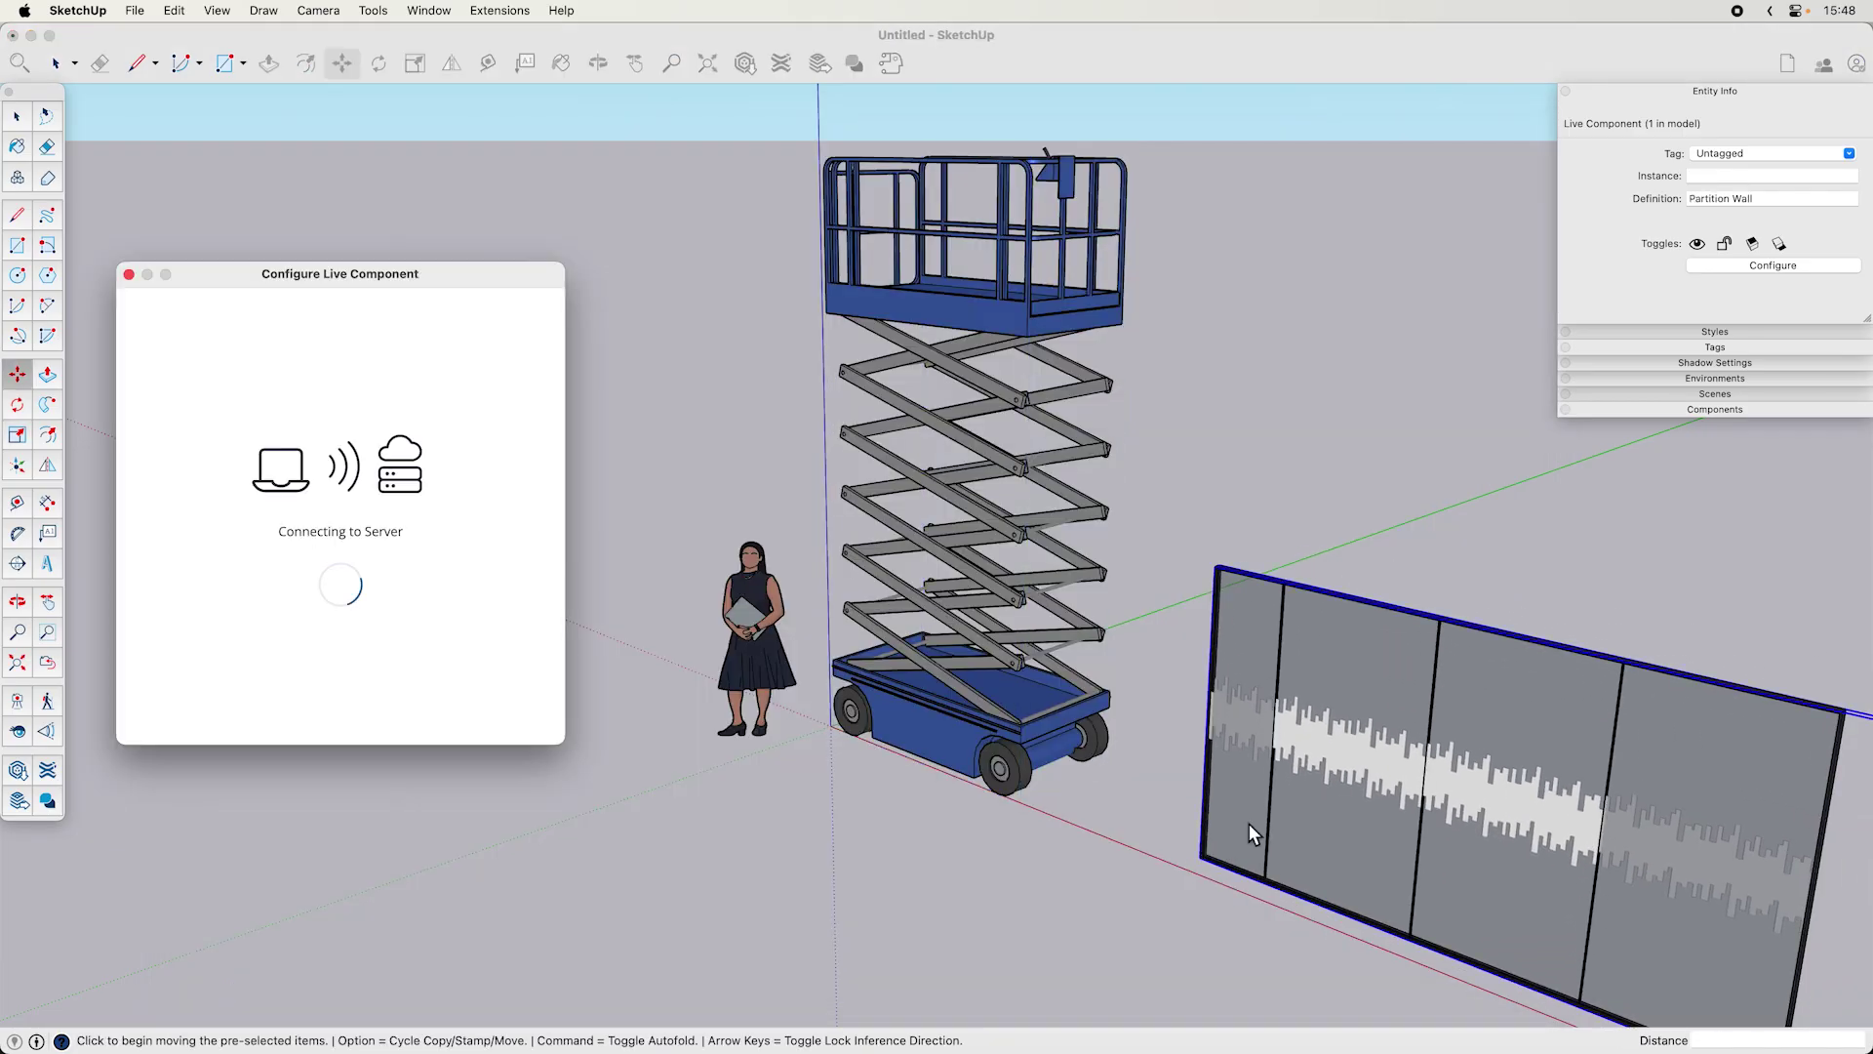
- Set the partition wall's number of segments to 4 with the door opening enabled
scroll(1443, 778, down, 6)
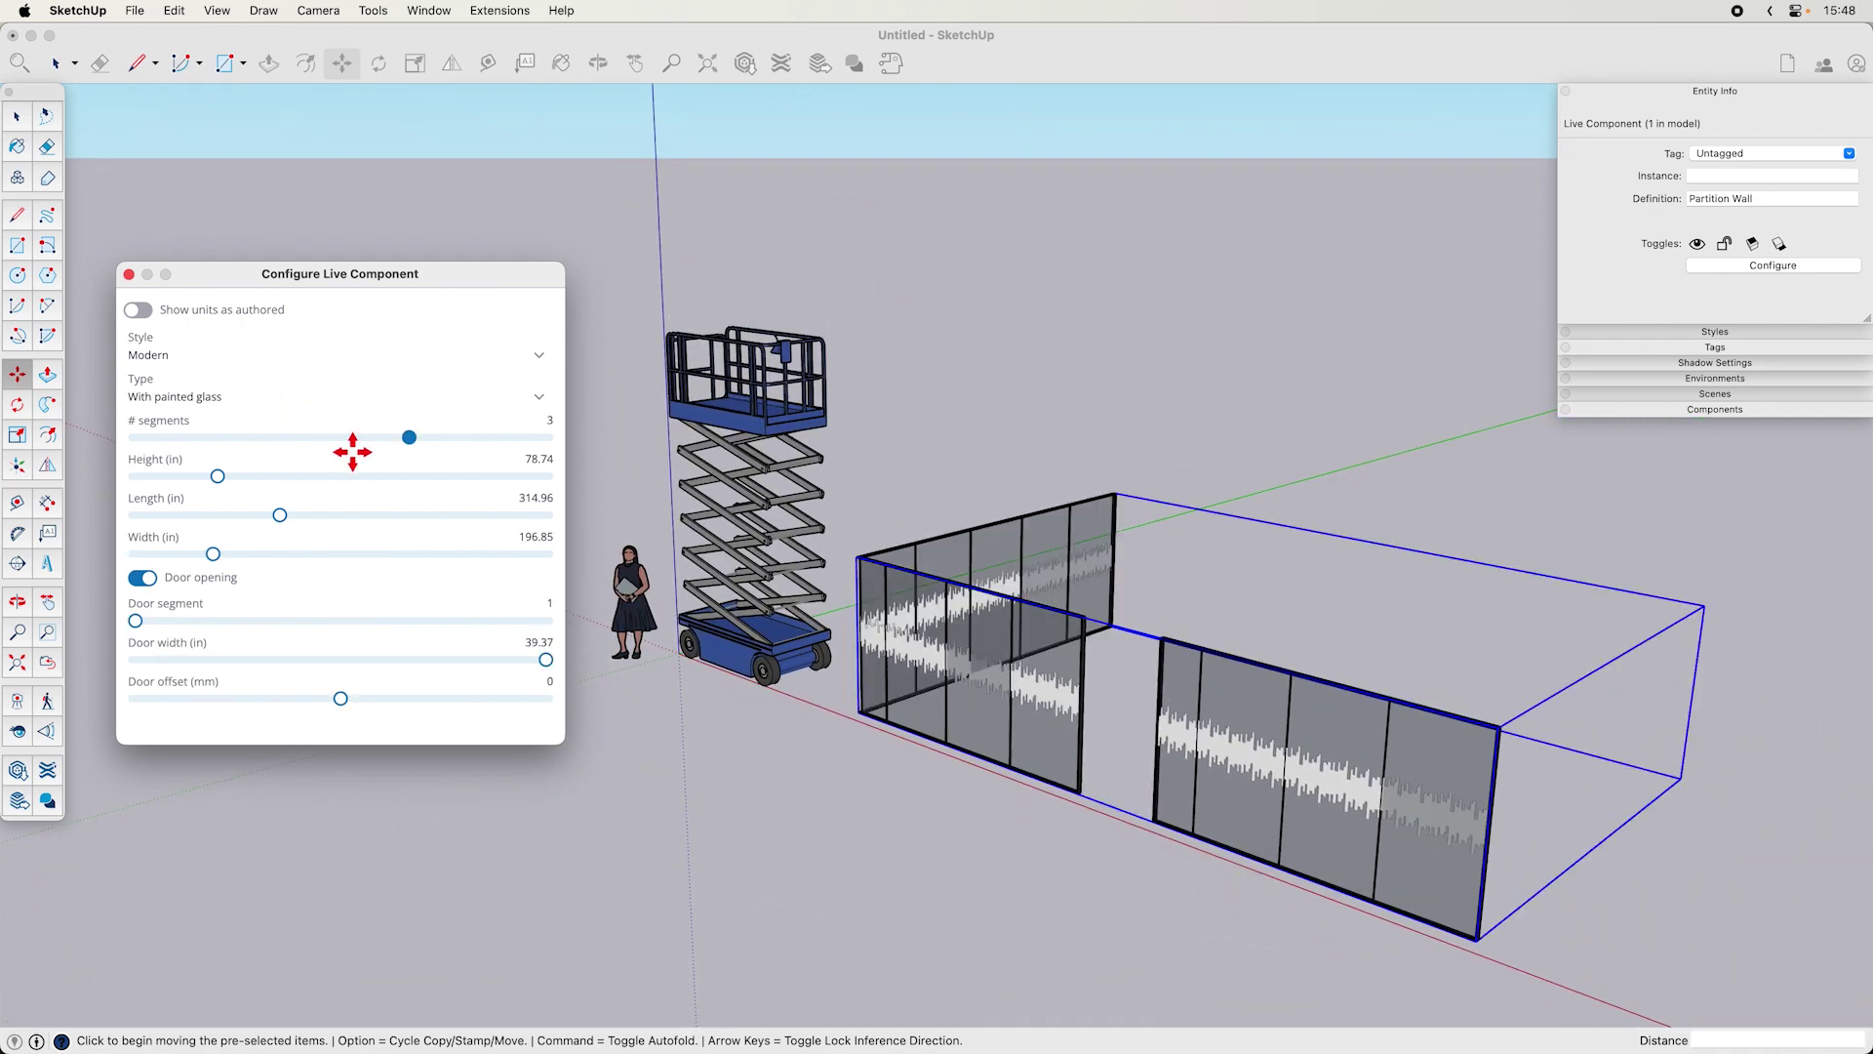
scroll(1335, 732, down, 1)
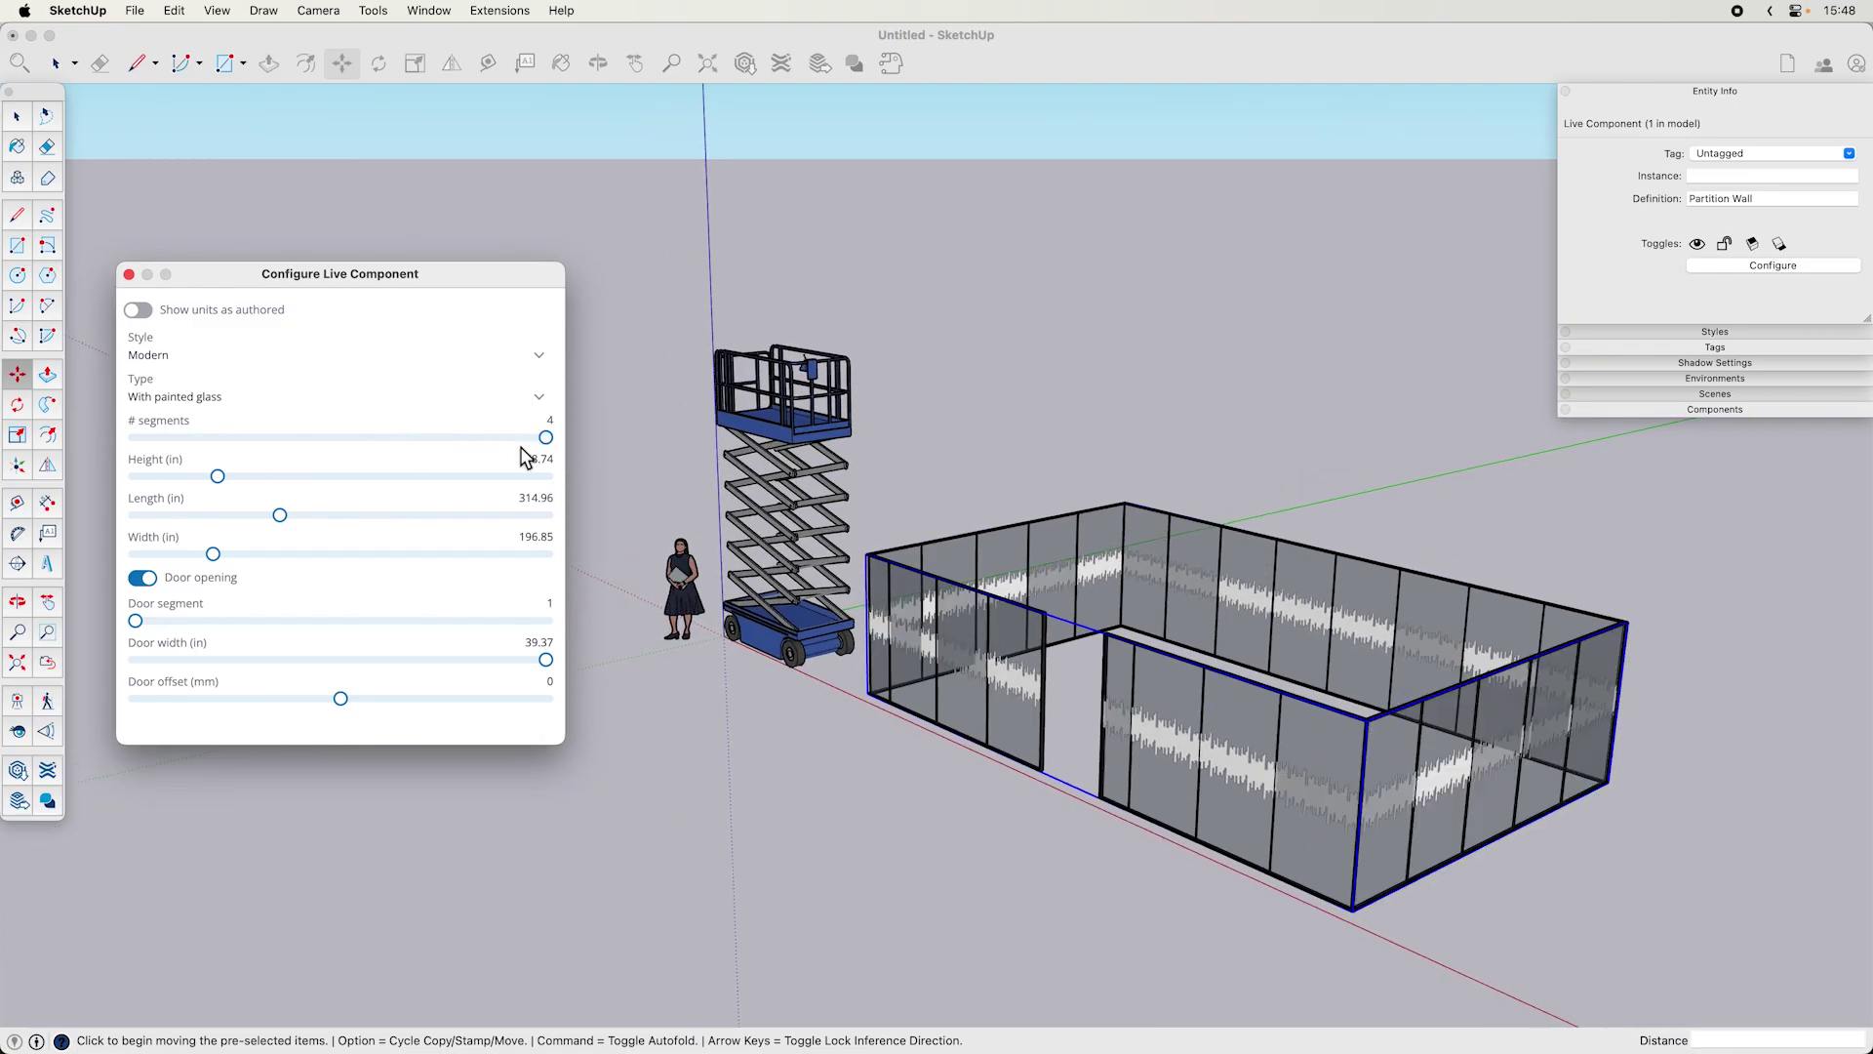
click(146, 579)
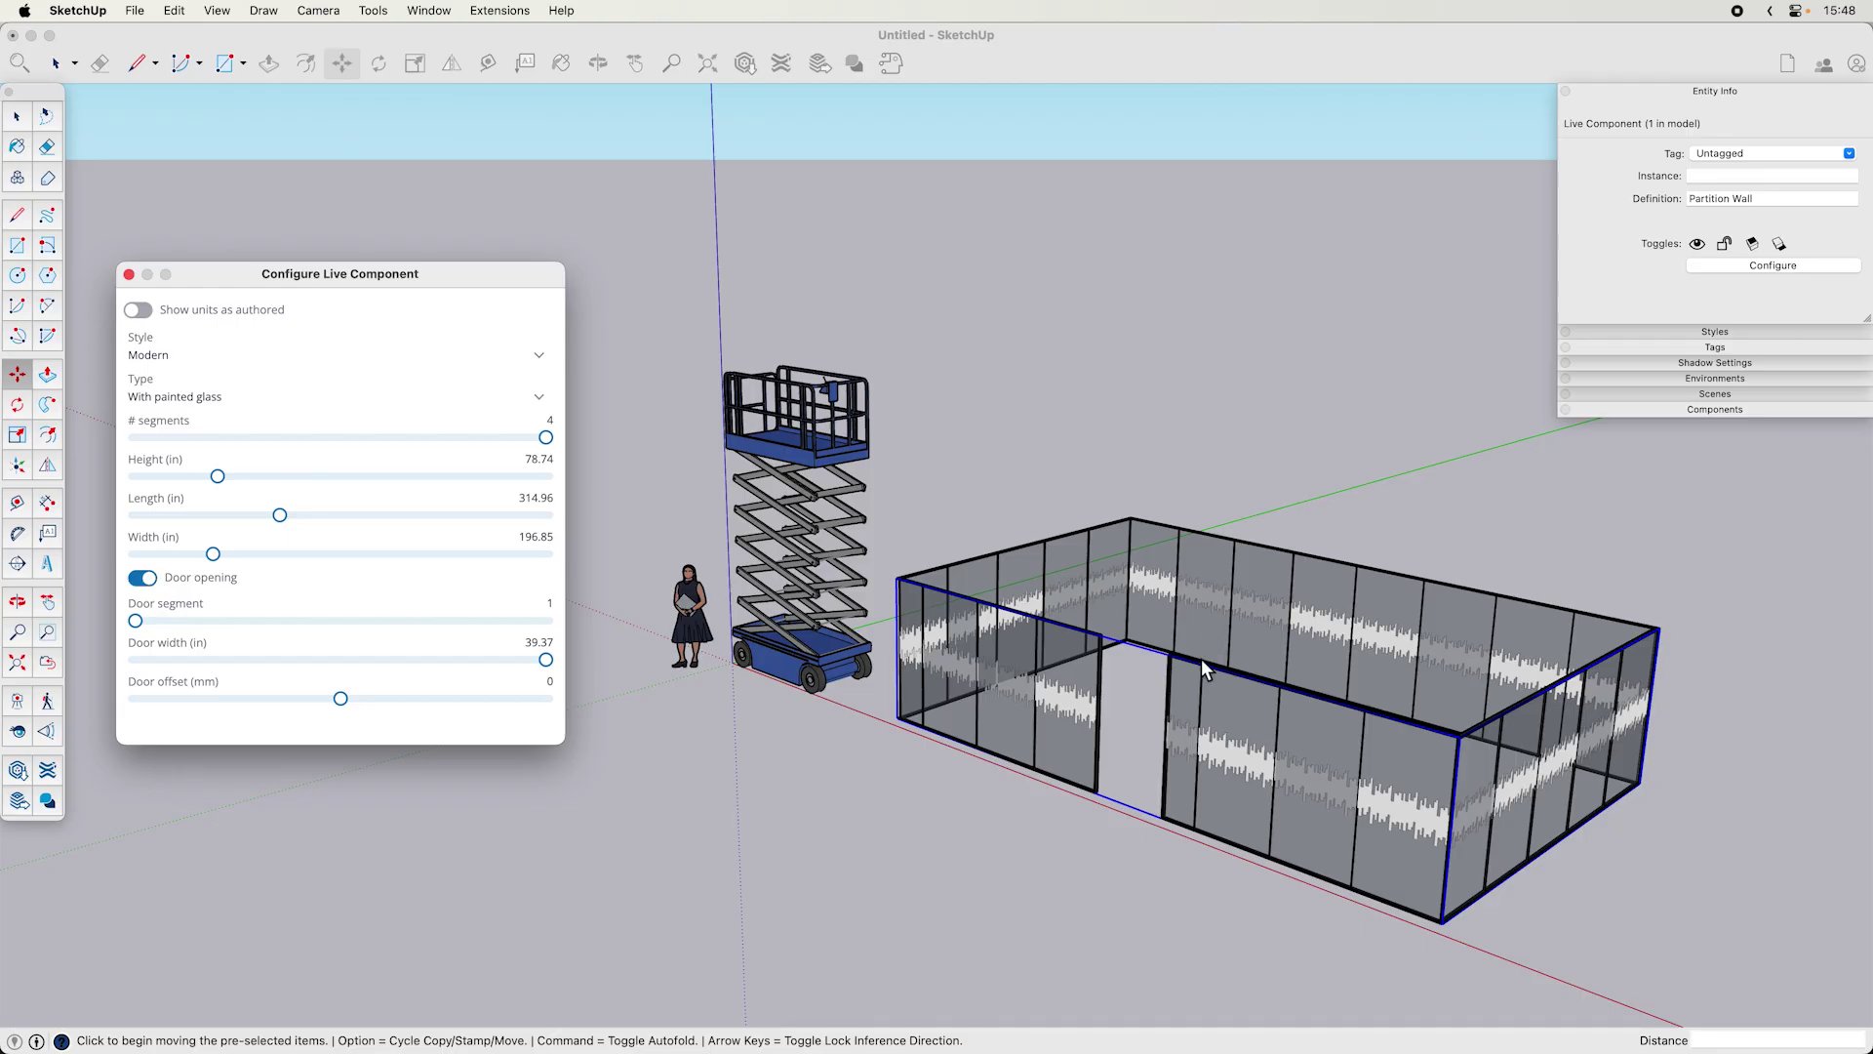
- Scale the partition wall by about 0.53 along the green axis and about 0.37 along the red axis
click(1399, 635)
key(s)
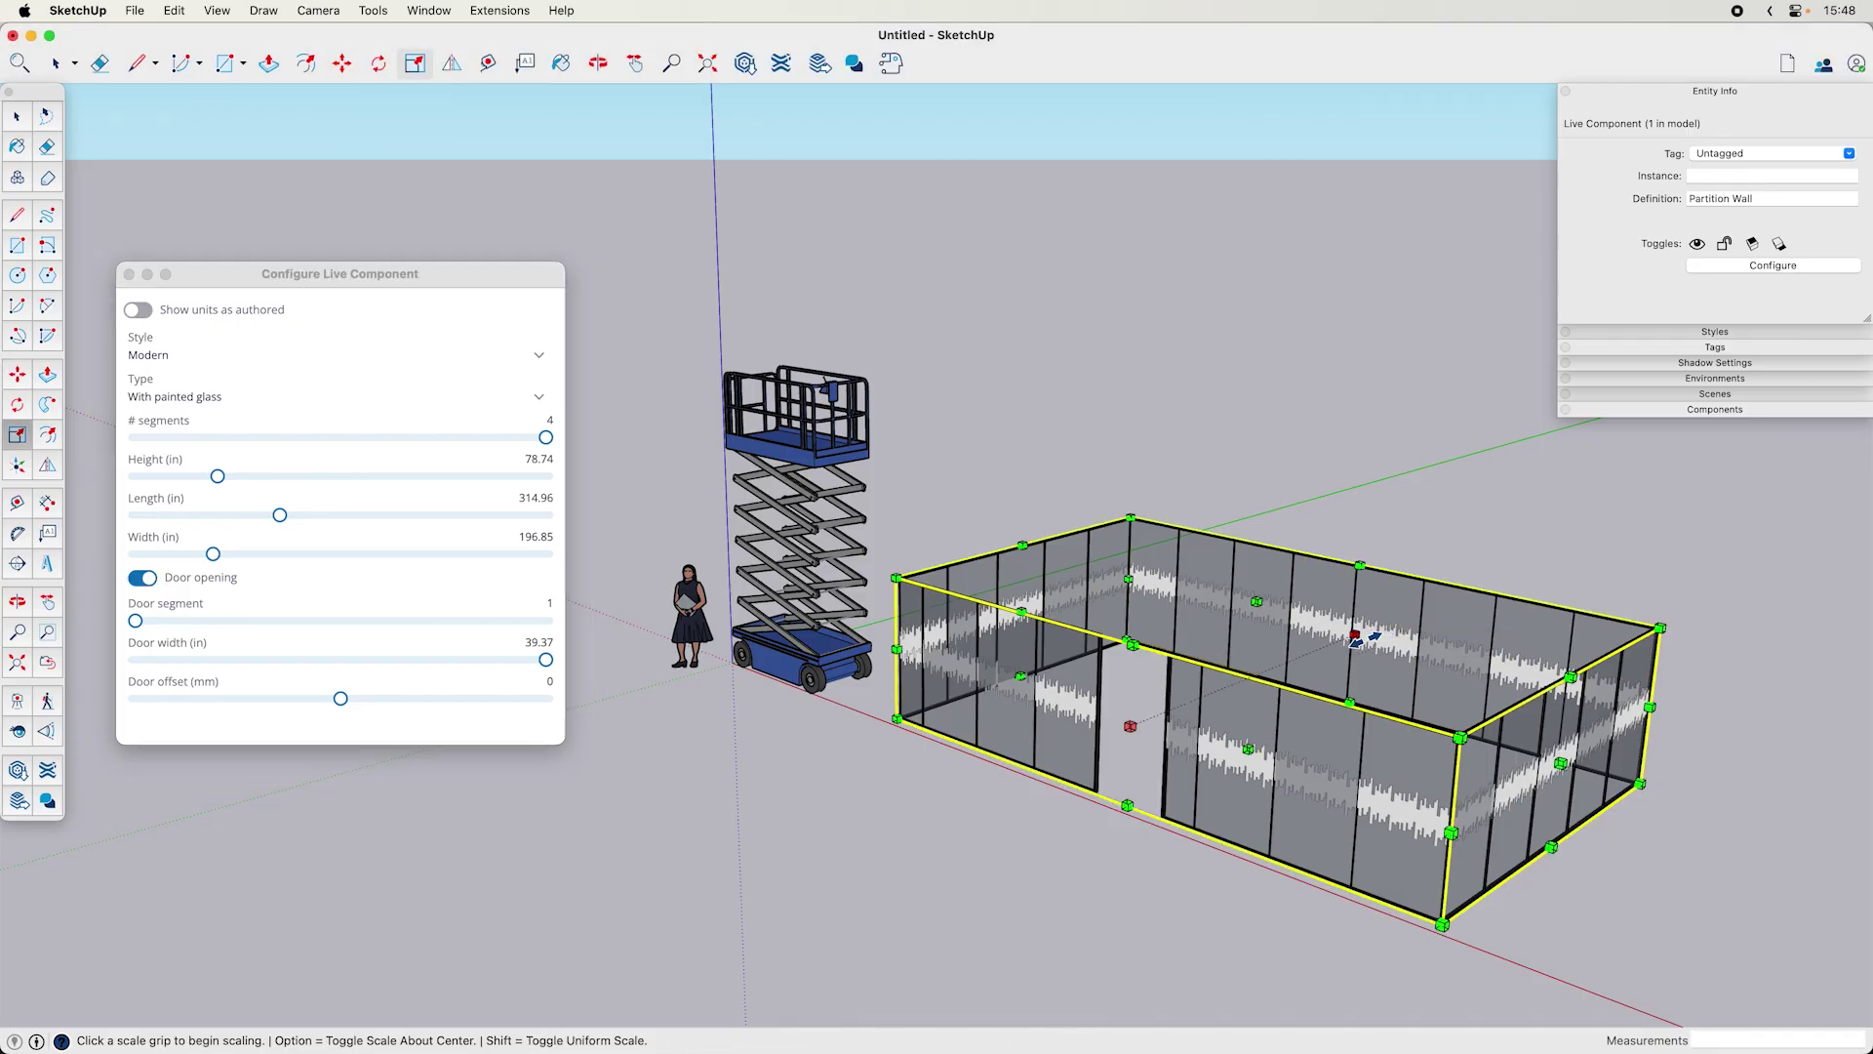
click(1355, 636)
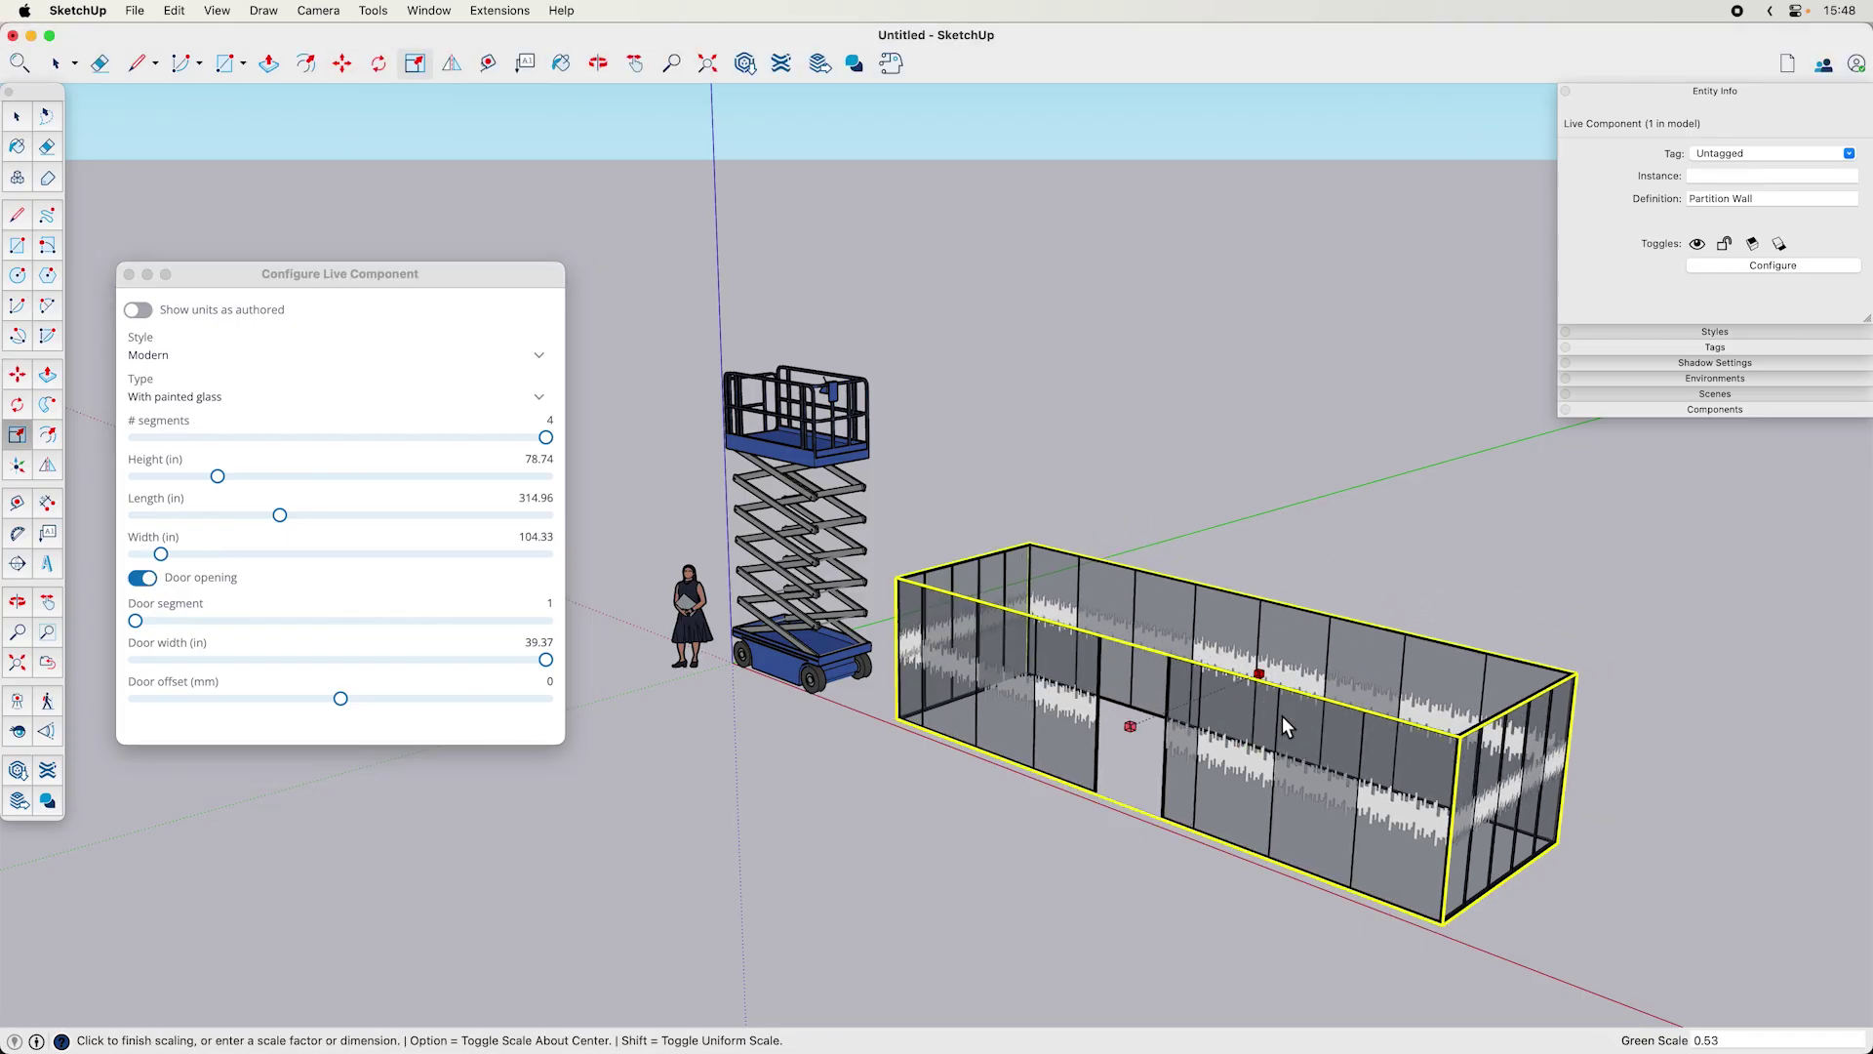
click(1283, 712)
click(1515, 802)
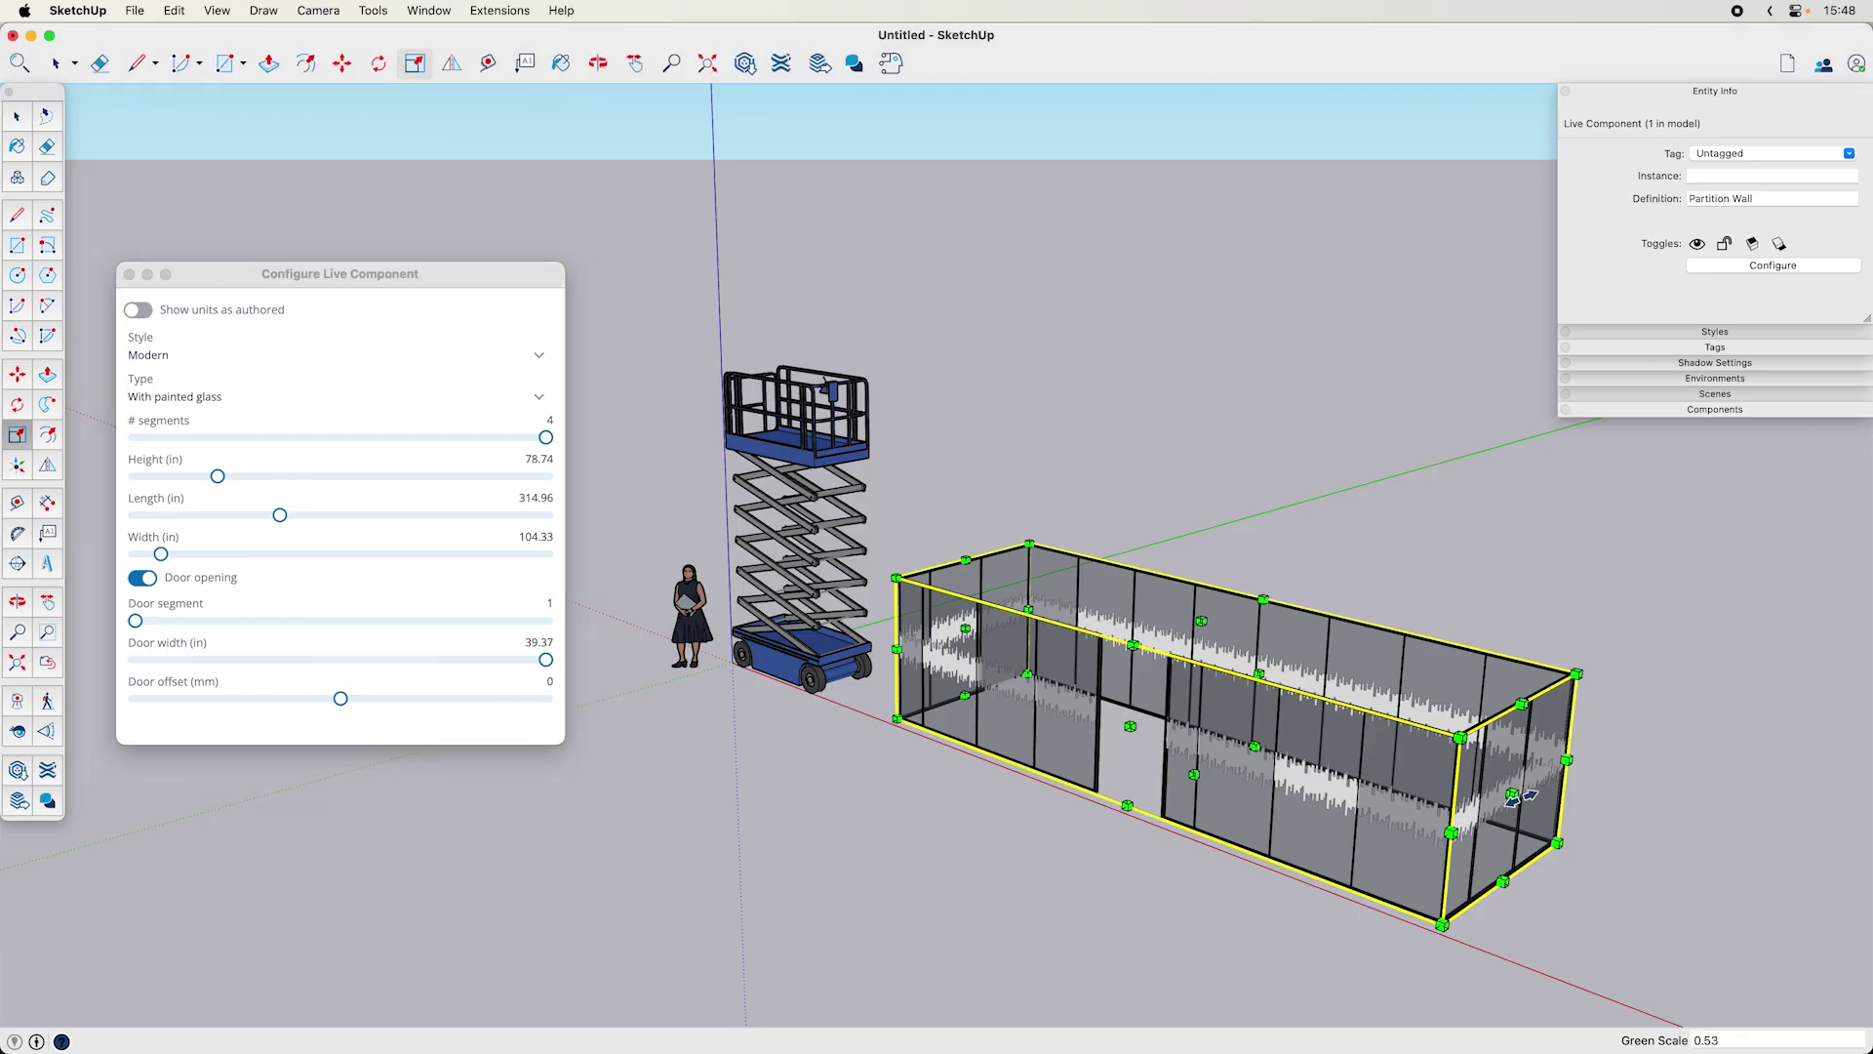
click(1512, 797)
click(1131, 702)
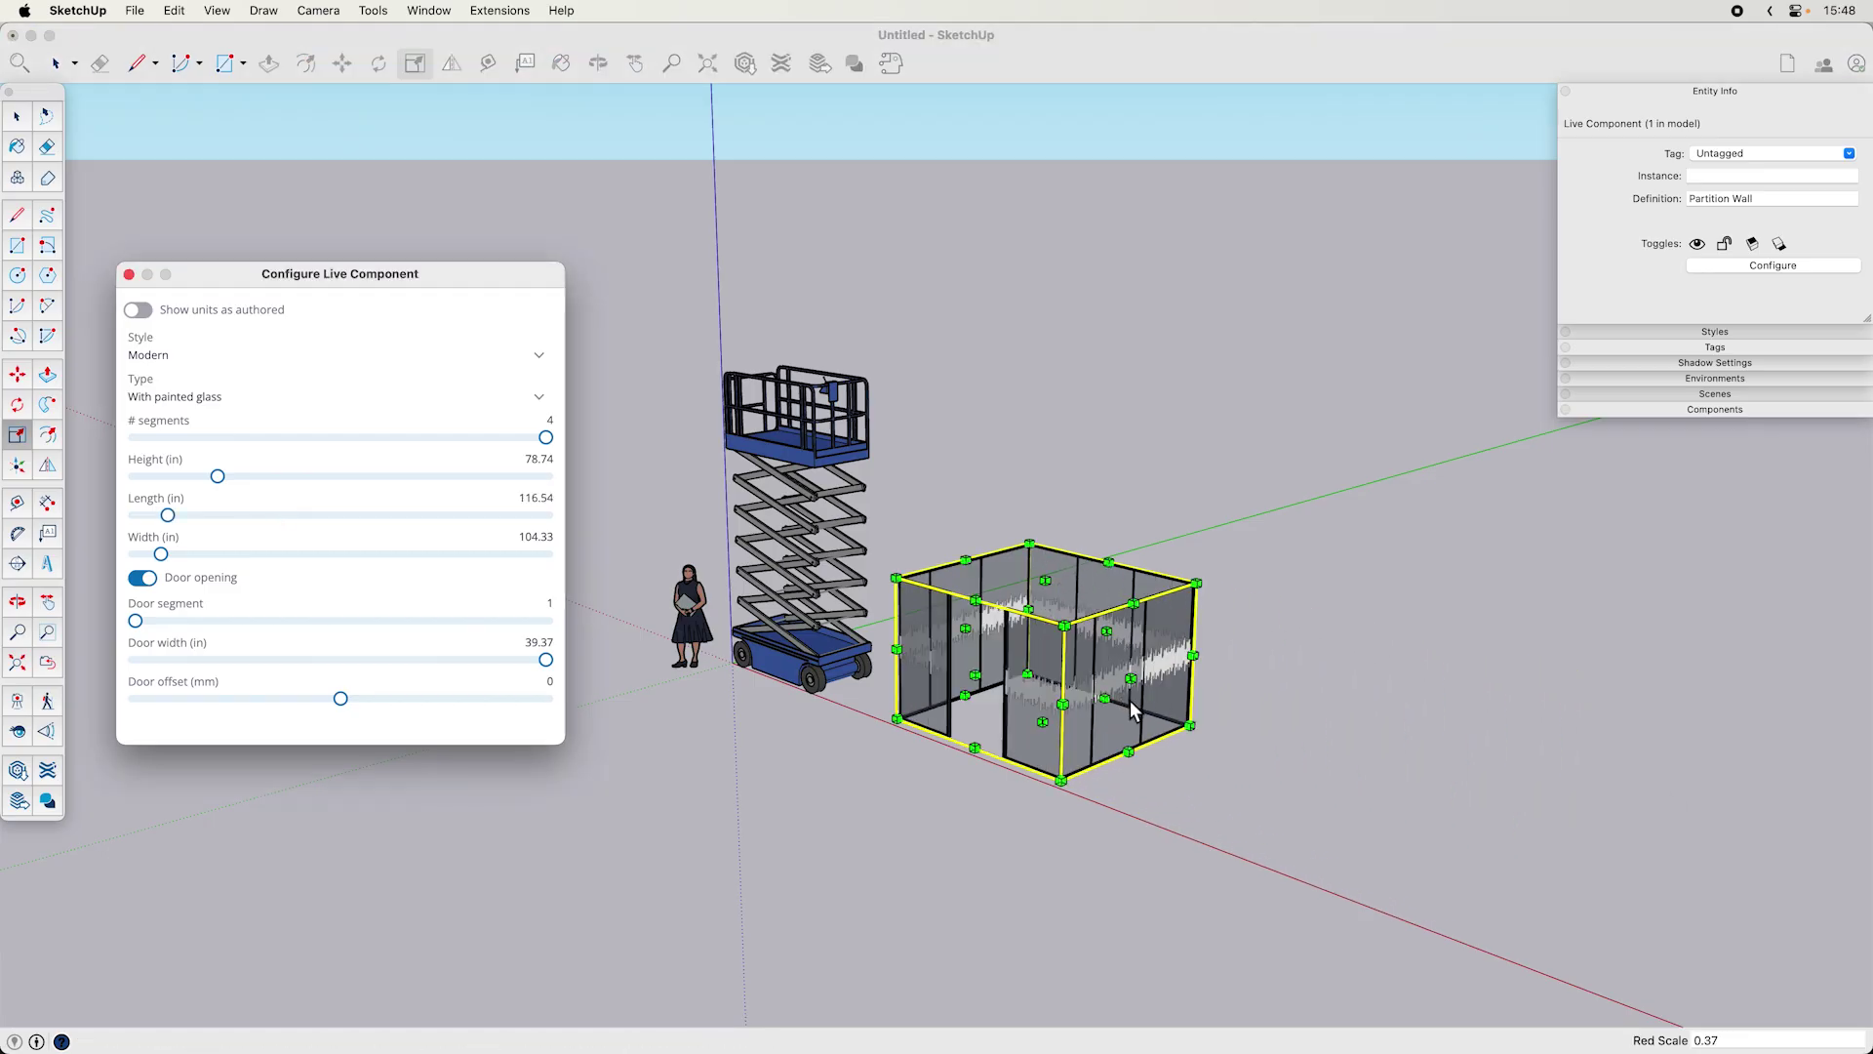
middle_drag(1131, 702, 1102, 674)
- Deselect the partition wall and close the live component configuration window
key(space)
click(1483, 646)
scroll(995, 558, down, 5)
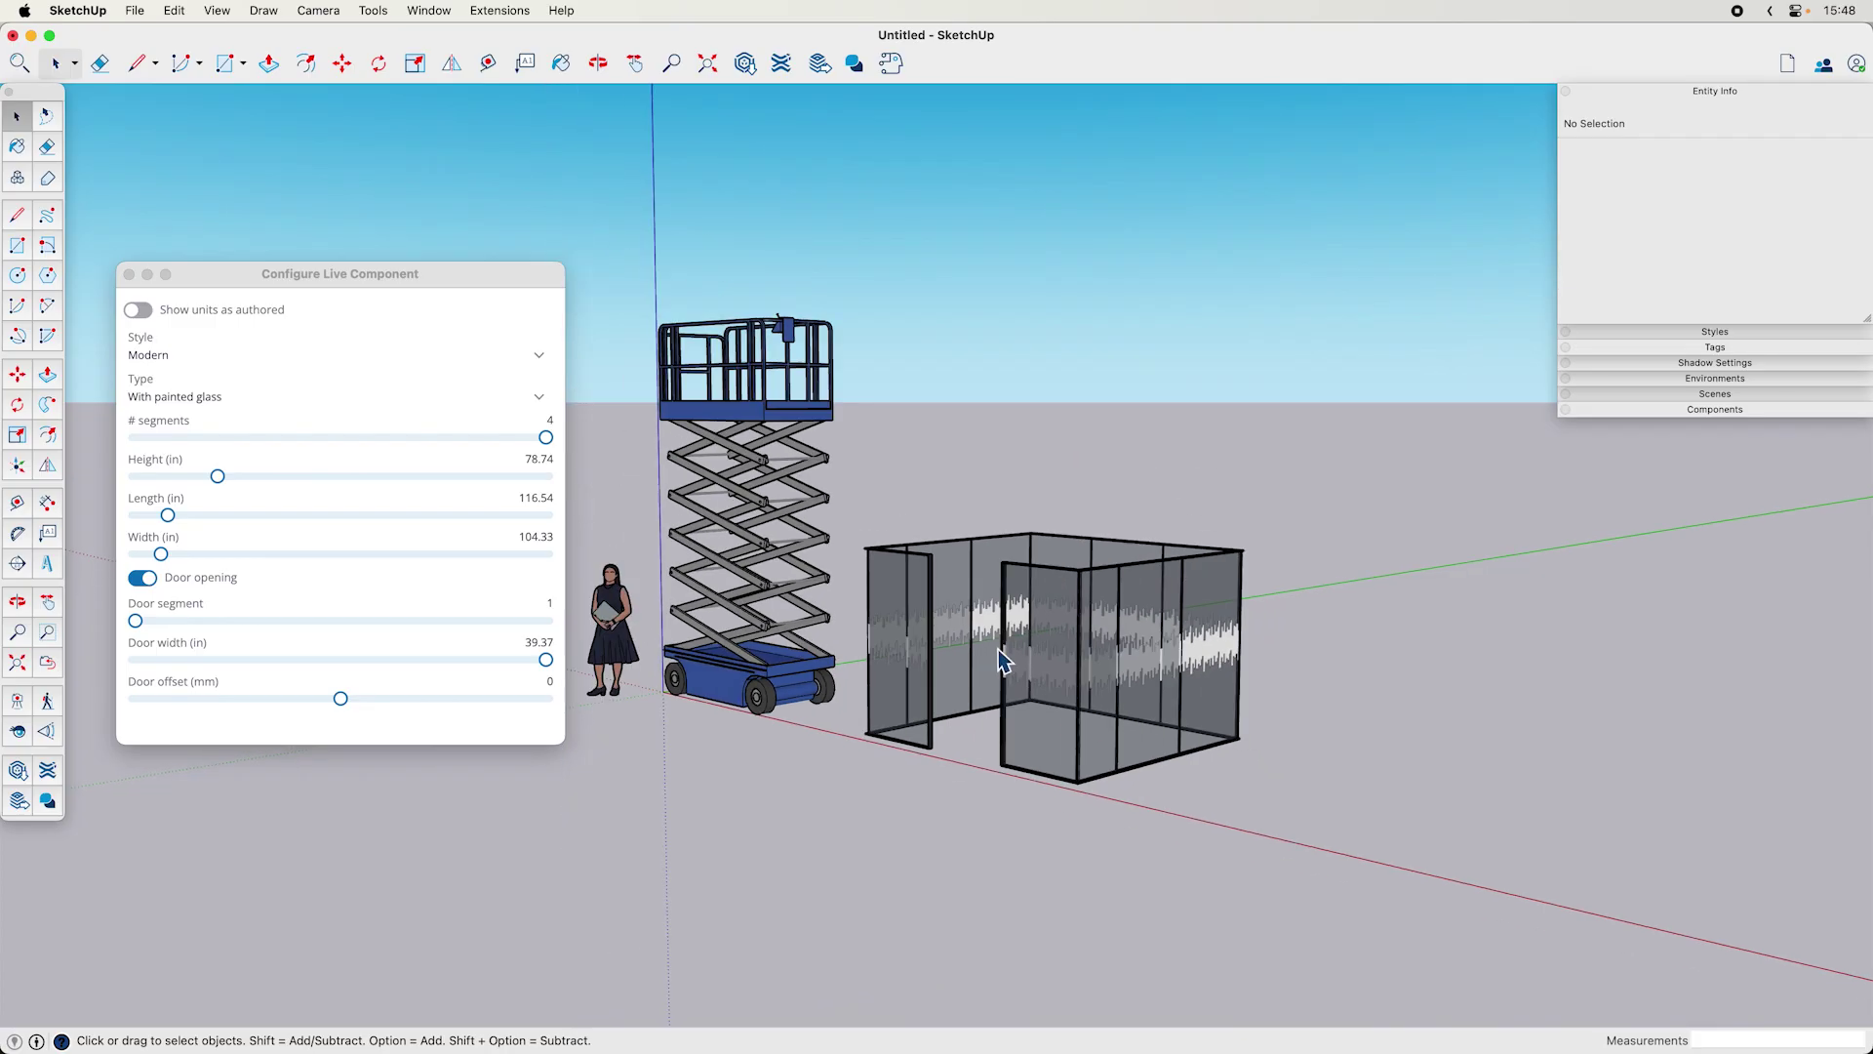
scroll(1122, 737, up, 3)
click(130, 276)
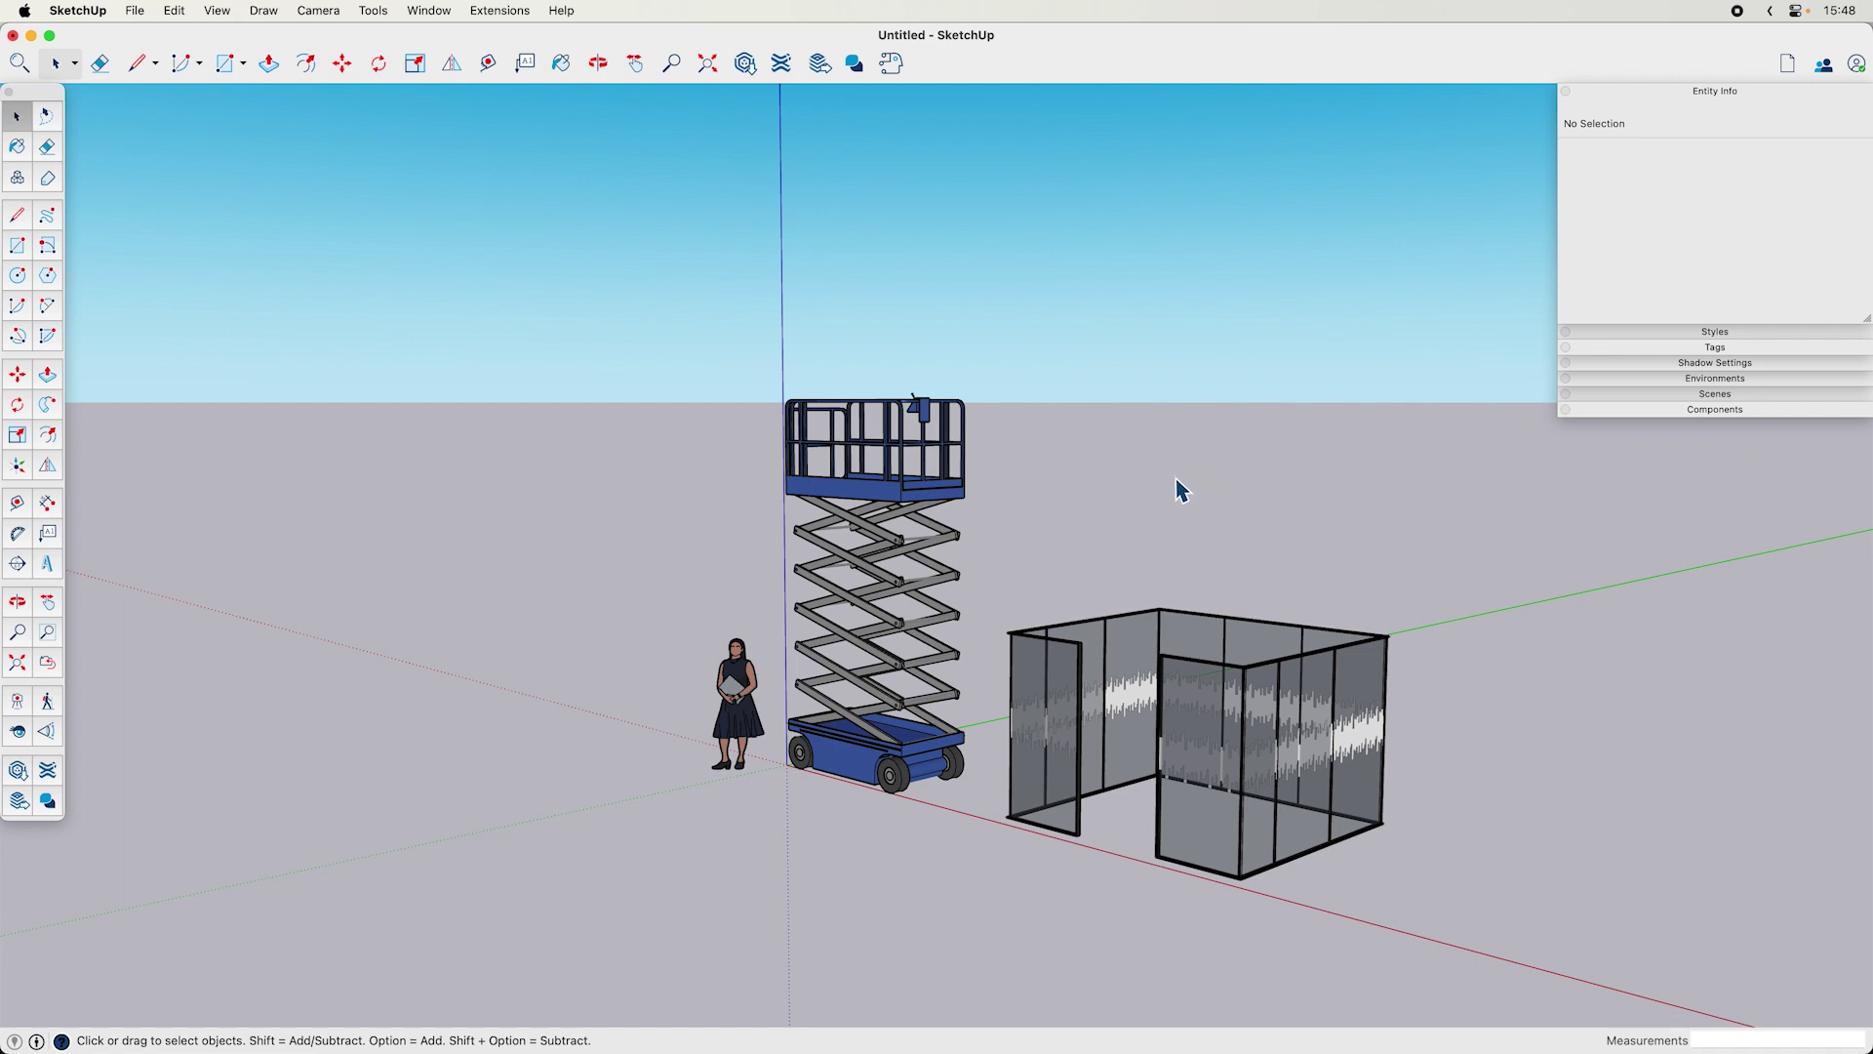
- Switch to the 251023_Sizable Live Components model and show its Floorplan scene
key(super+grave)
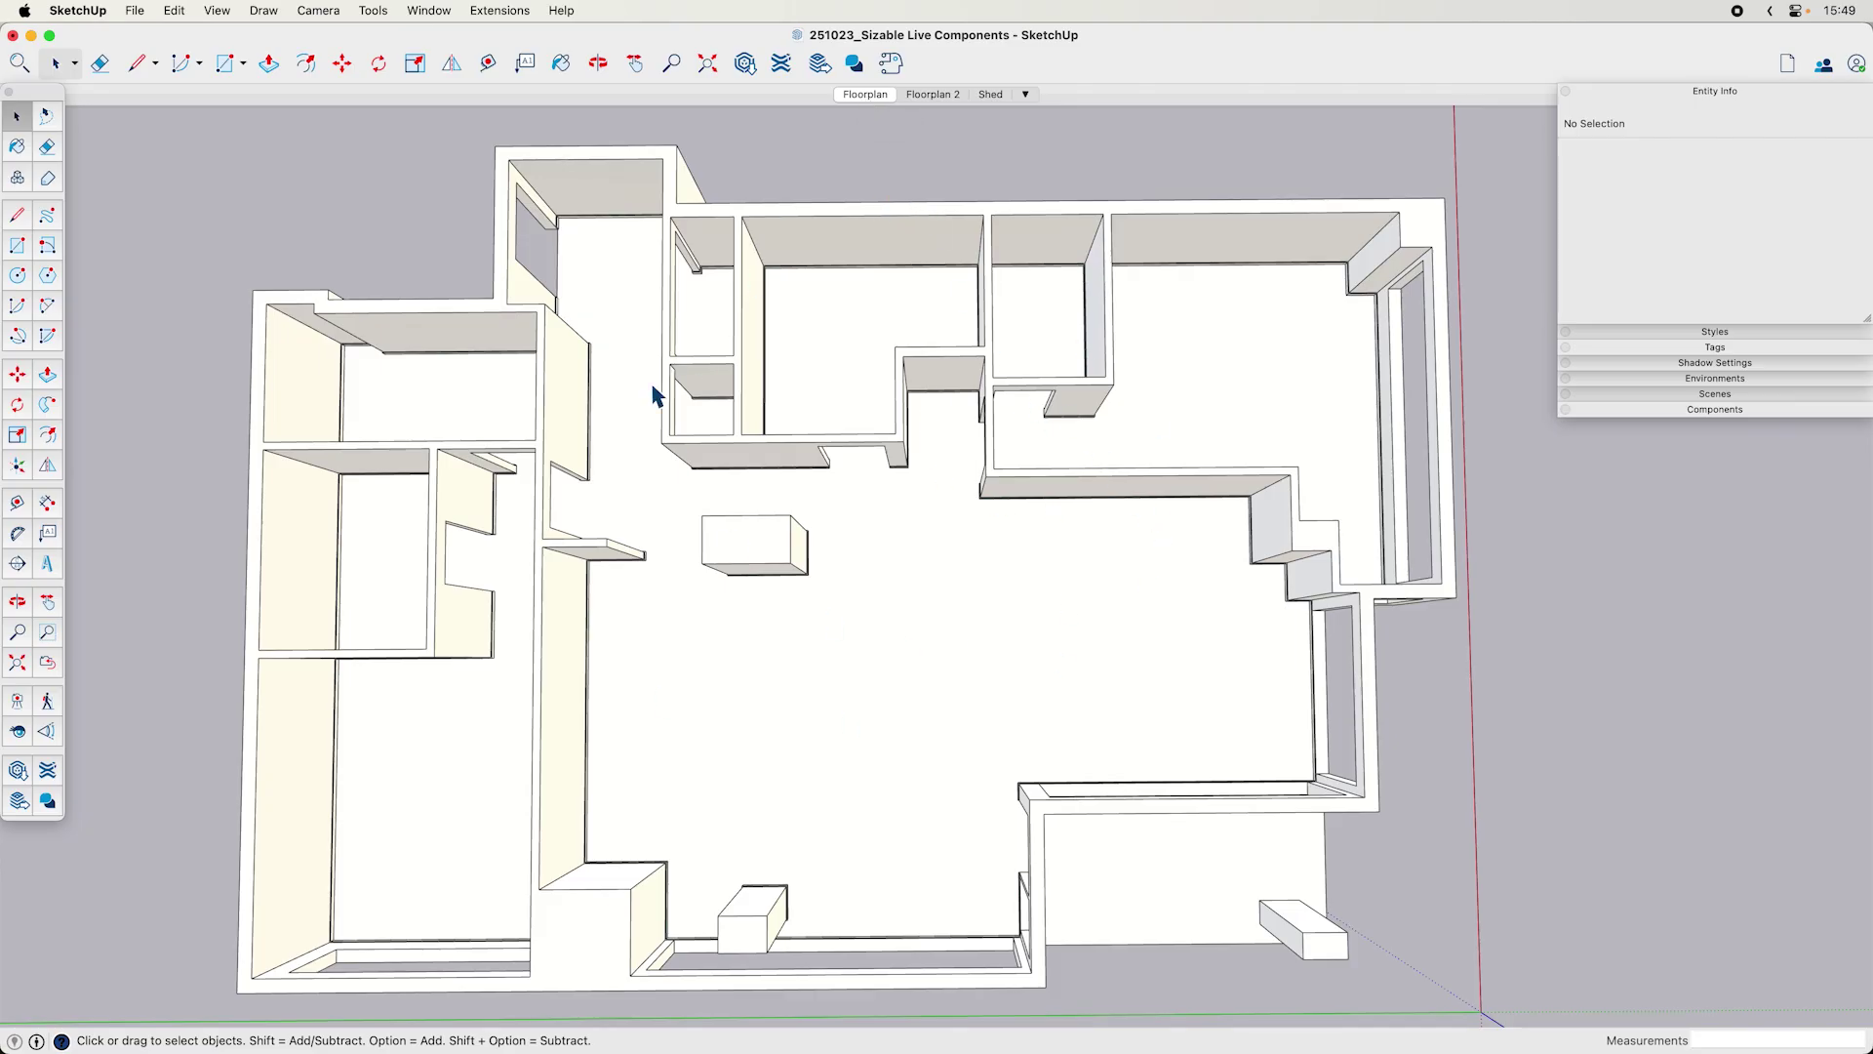
click(864, 96)
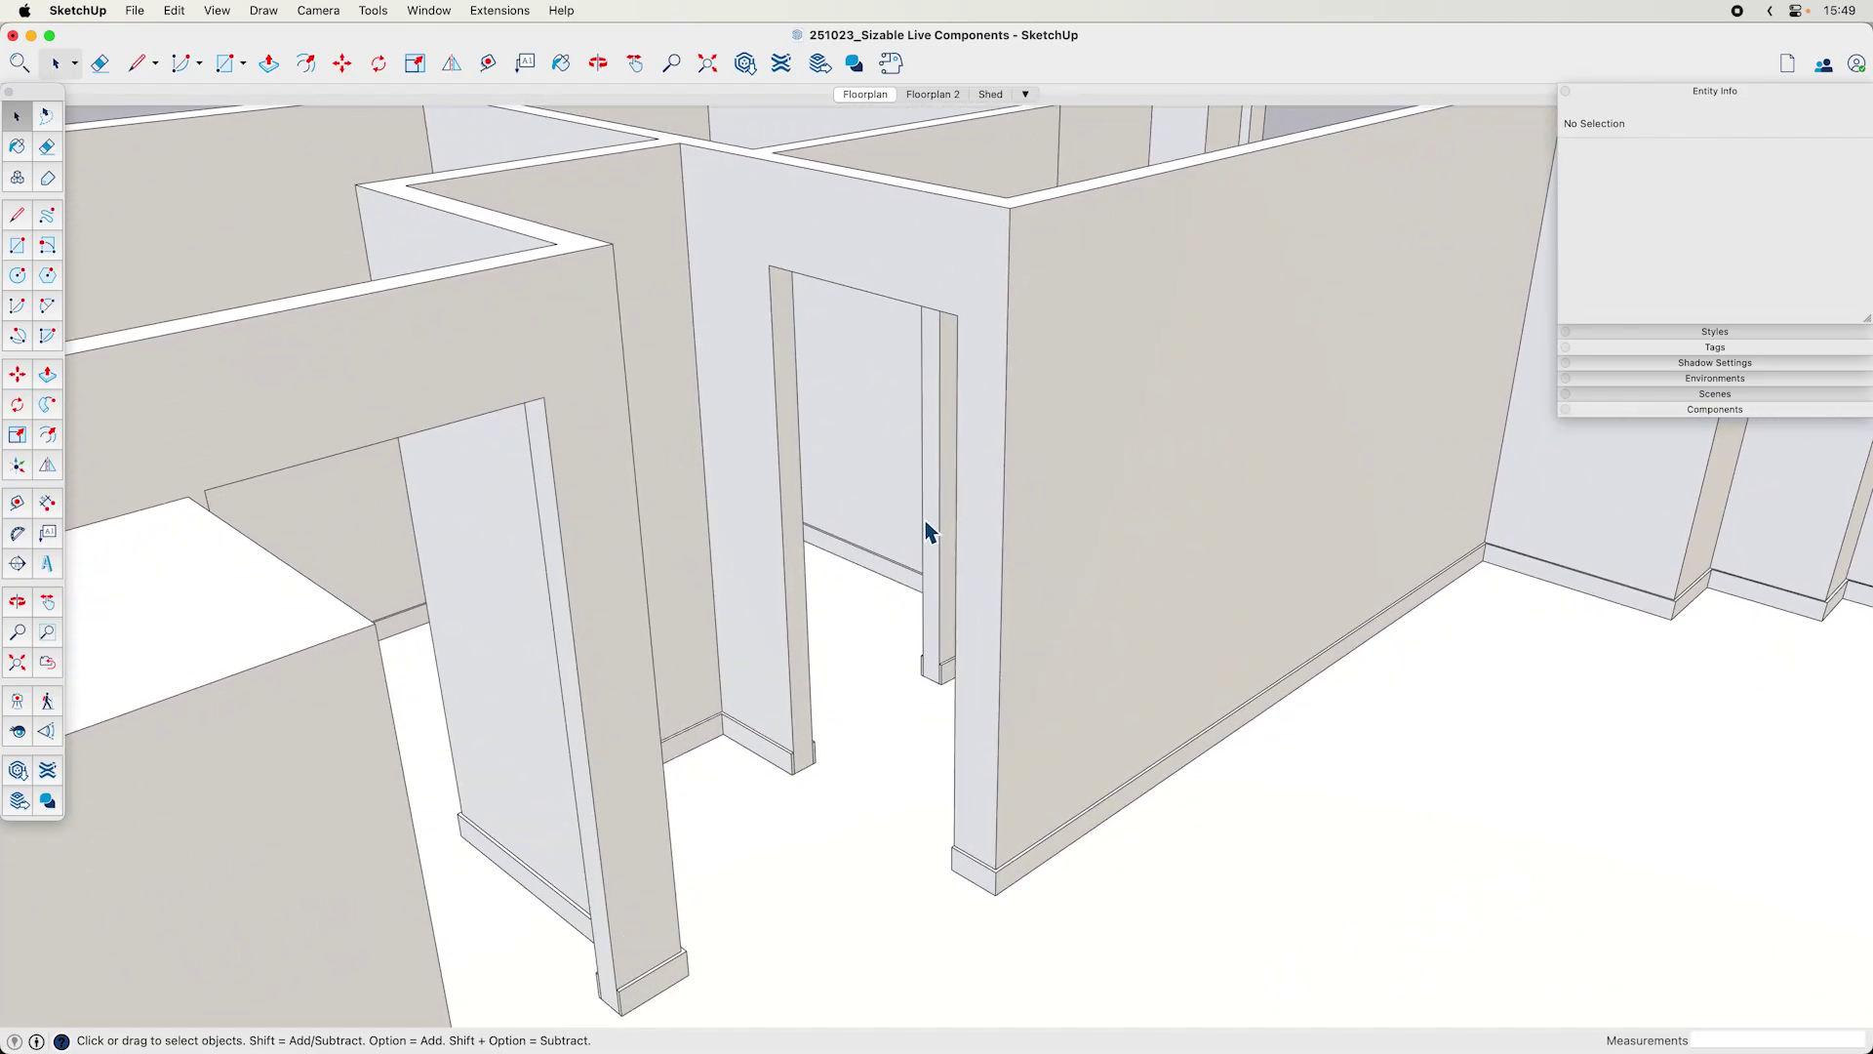
- Open the full Sizable Live Components collection from the 3D Warehouse home page
click(736, 71)
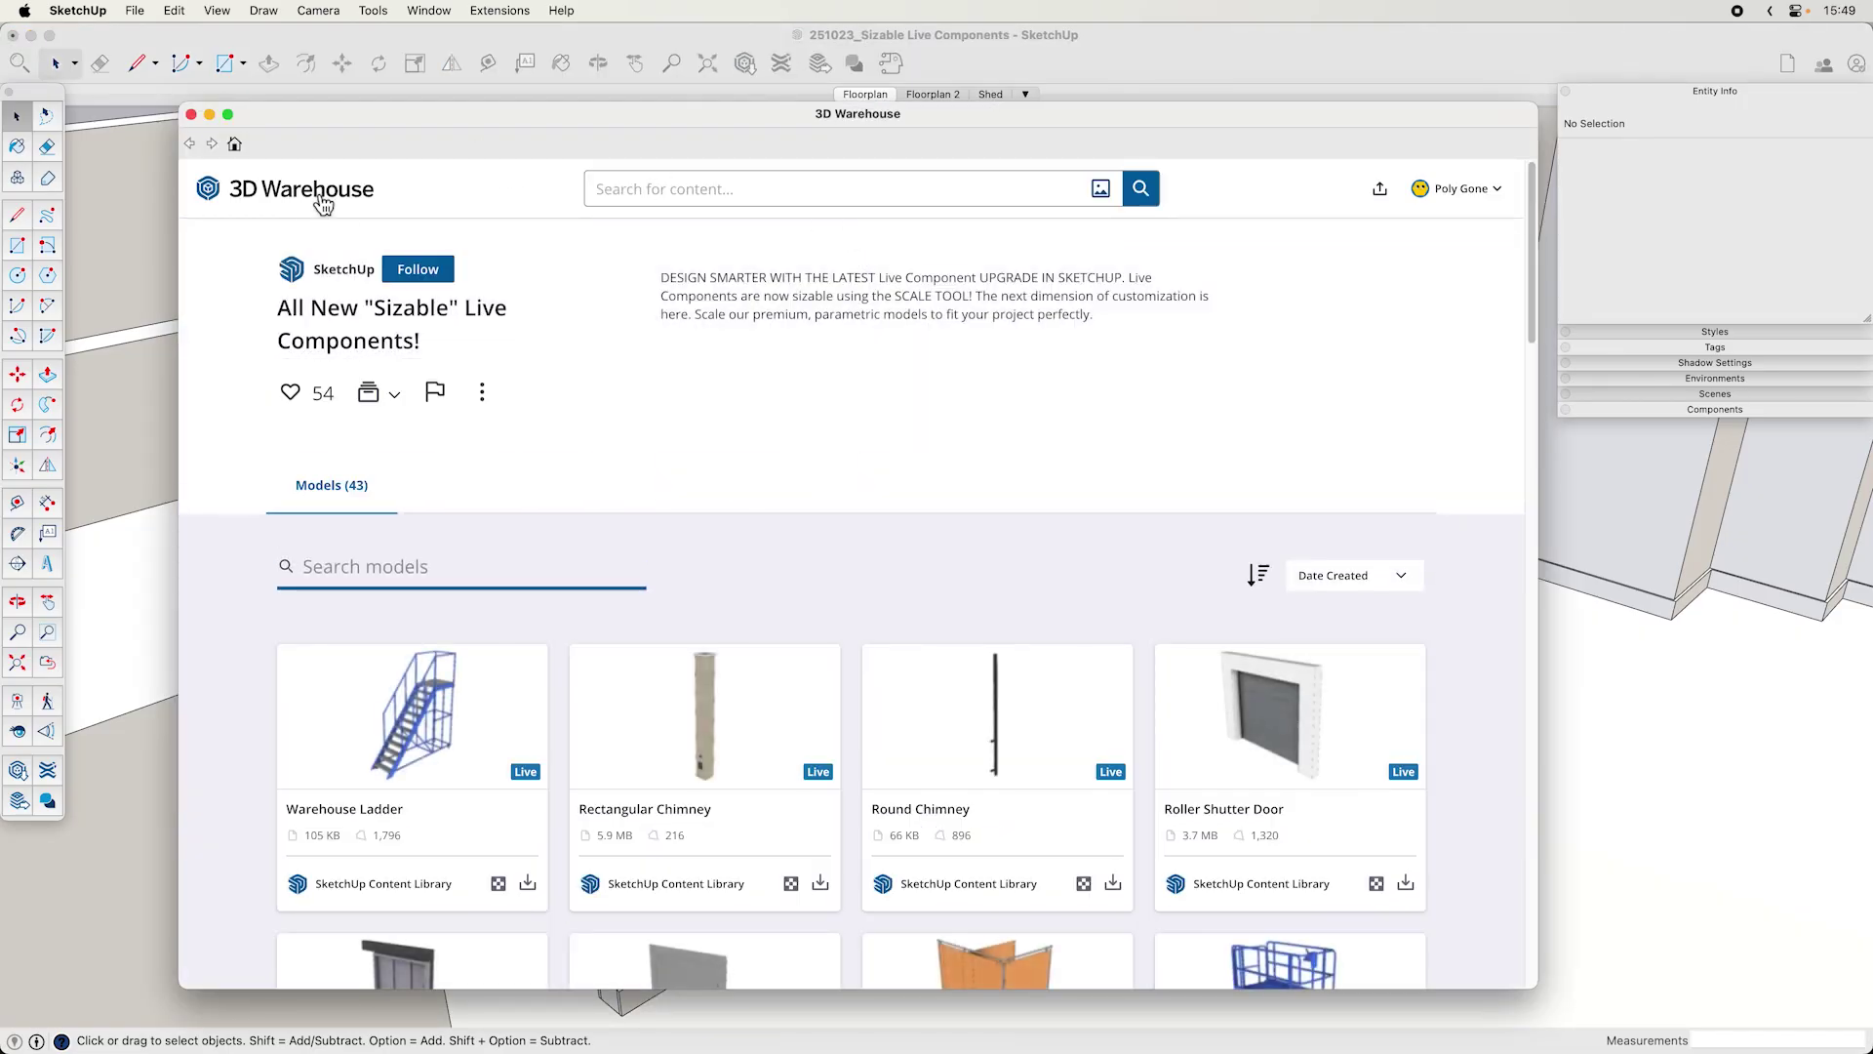
click(323, 203)
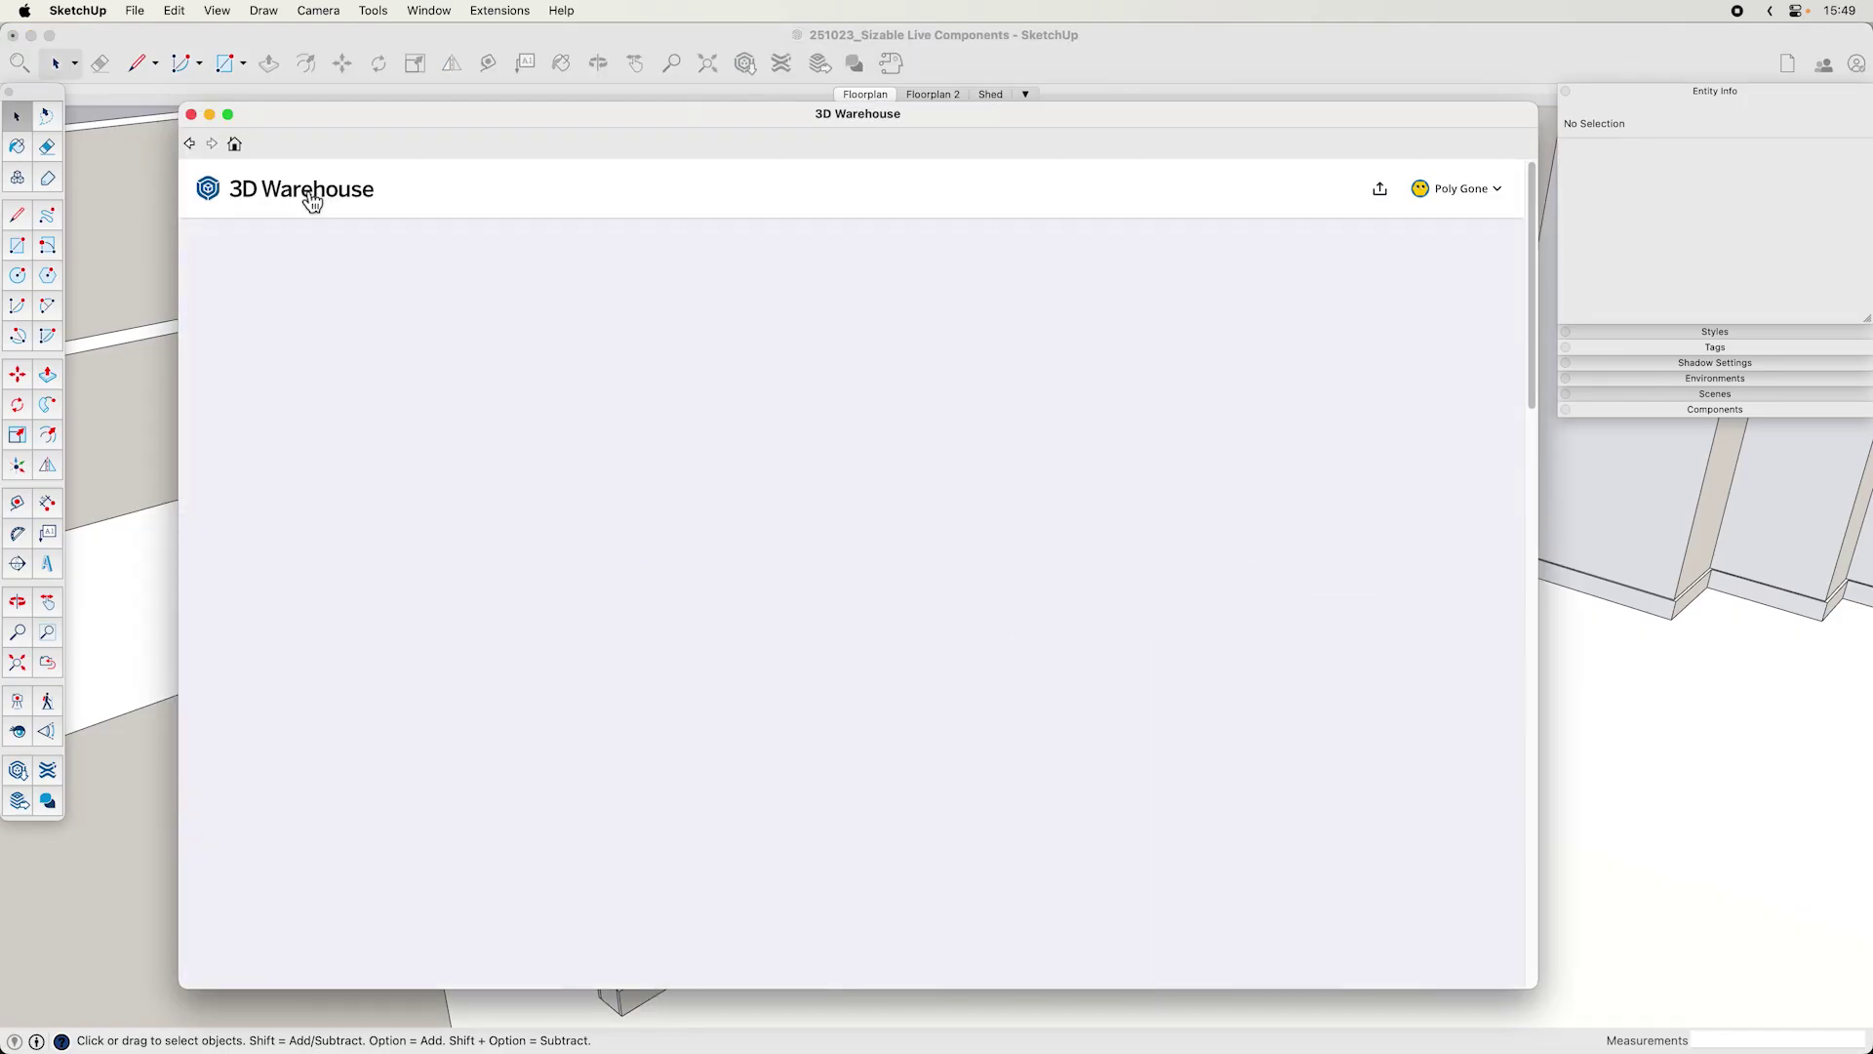
scroll(831, 353, down, 5)
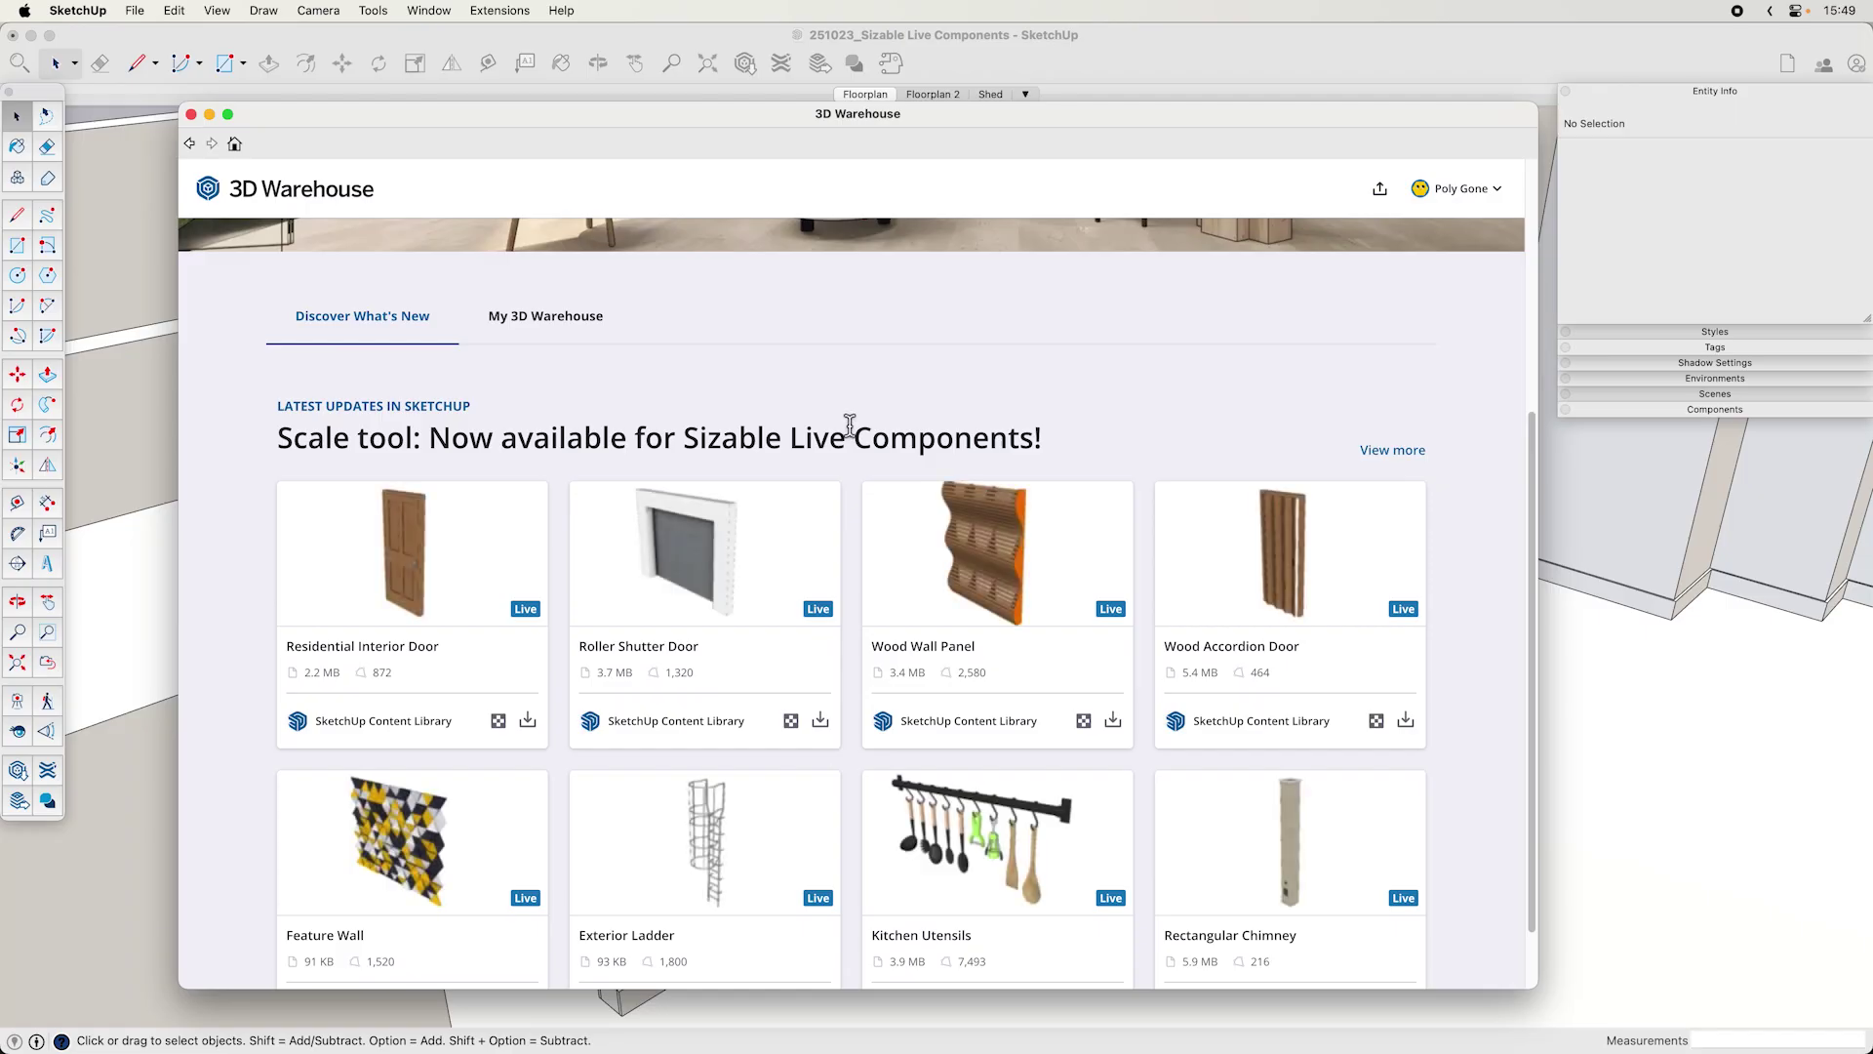
click(1416, 452)
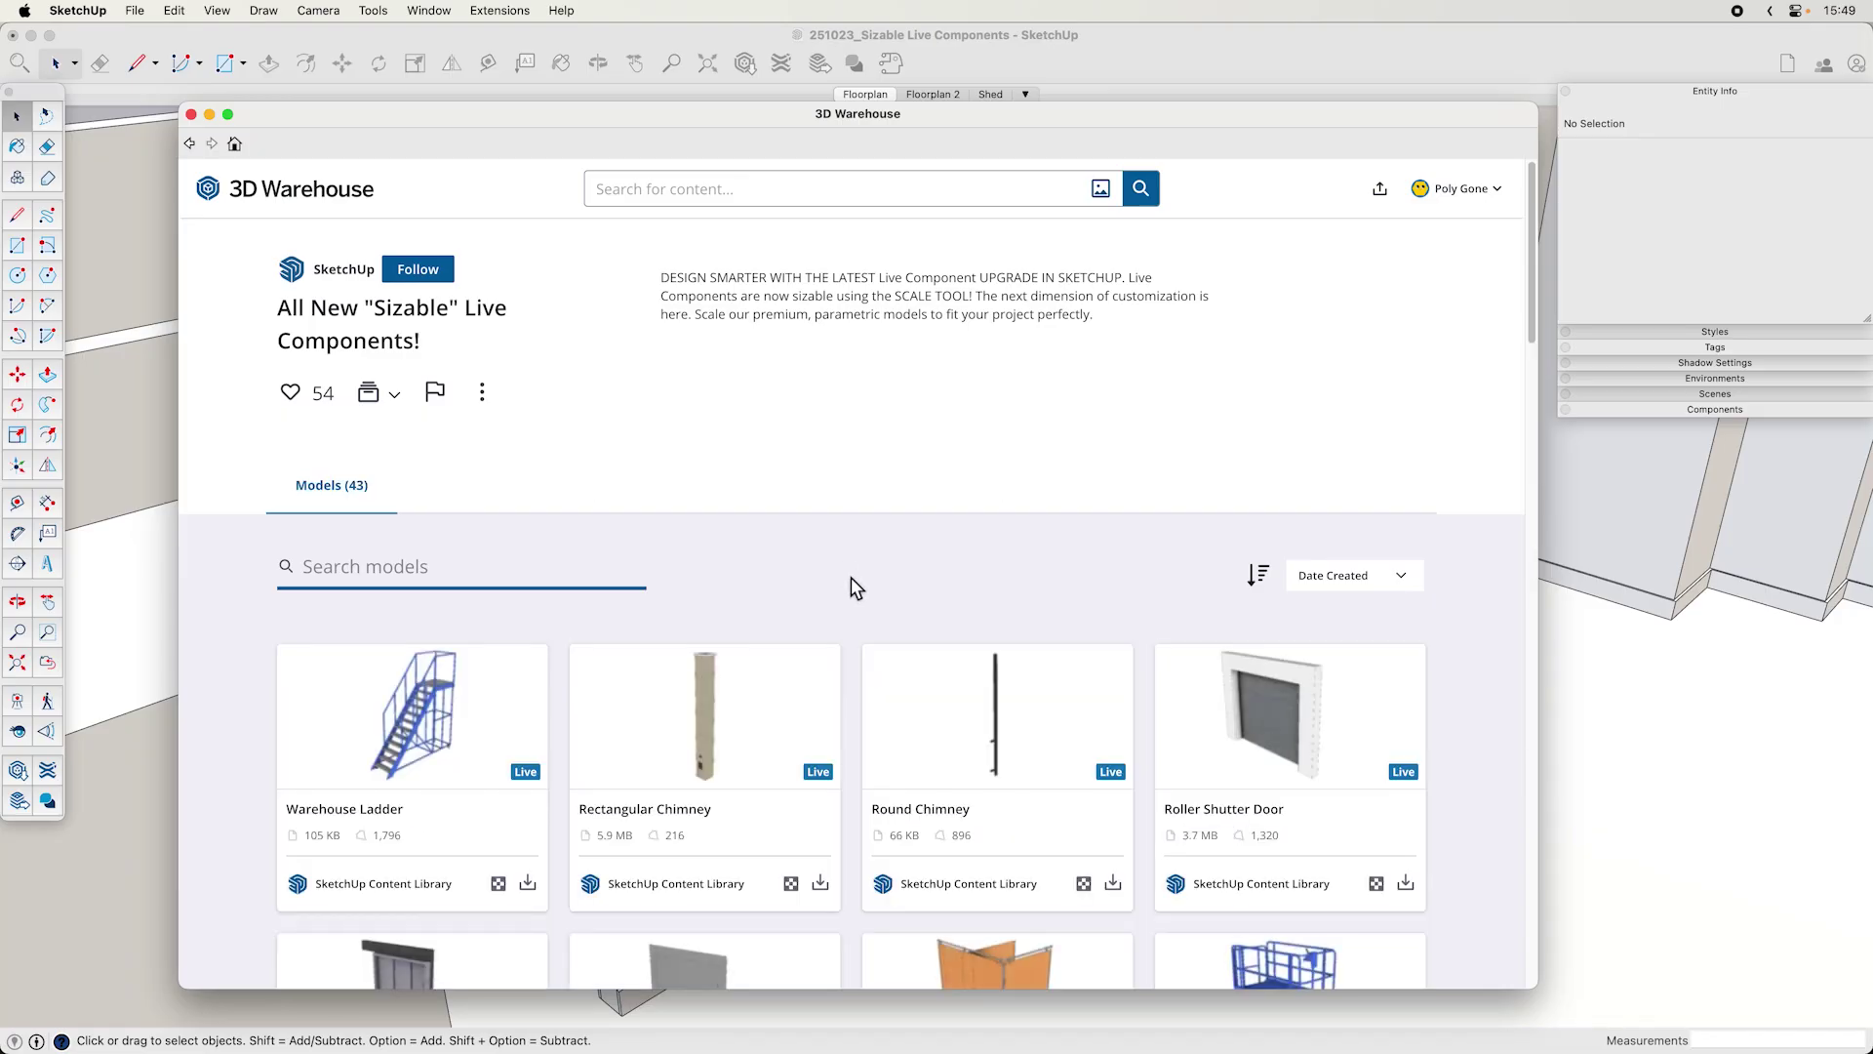
- Load the Residential Interior Door from the sizable components collection and place it at the doorway's bottom corner
scroll(852, 577, down, 10)
scroll(855, 577, down, 10)
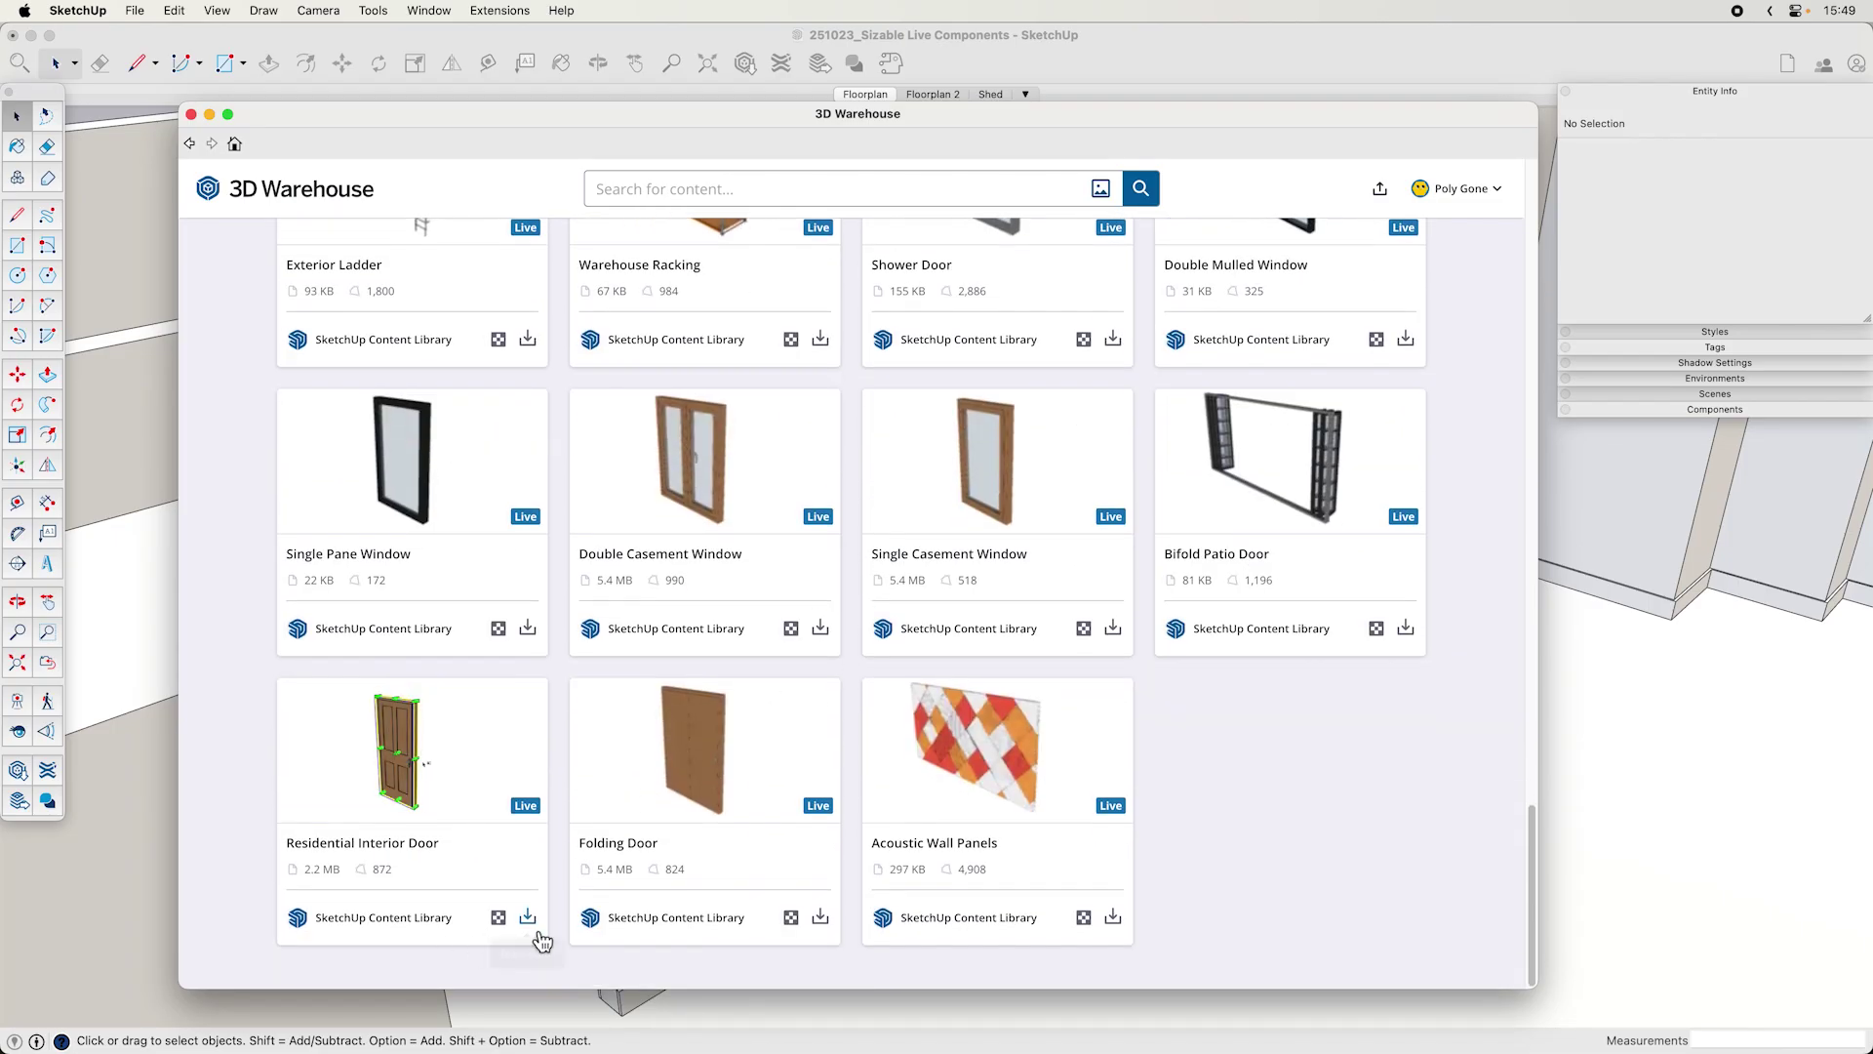
click(527, 917)
click(958, 390)
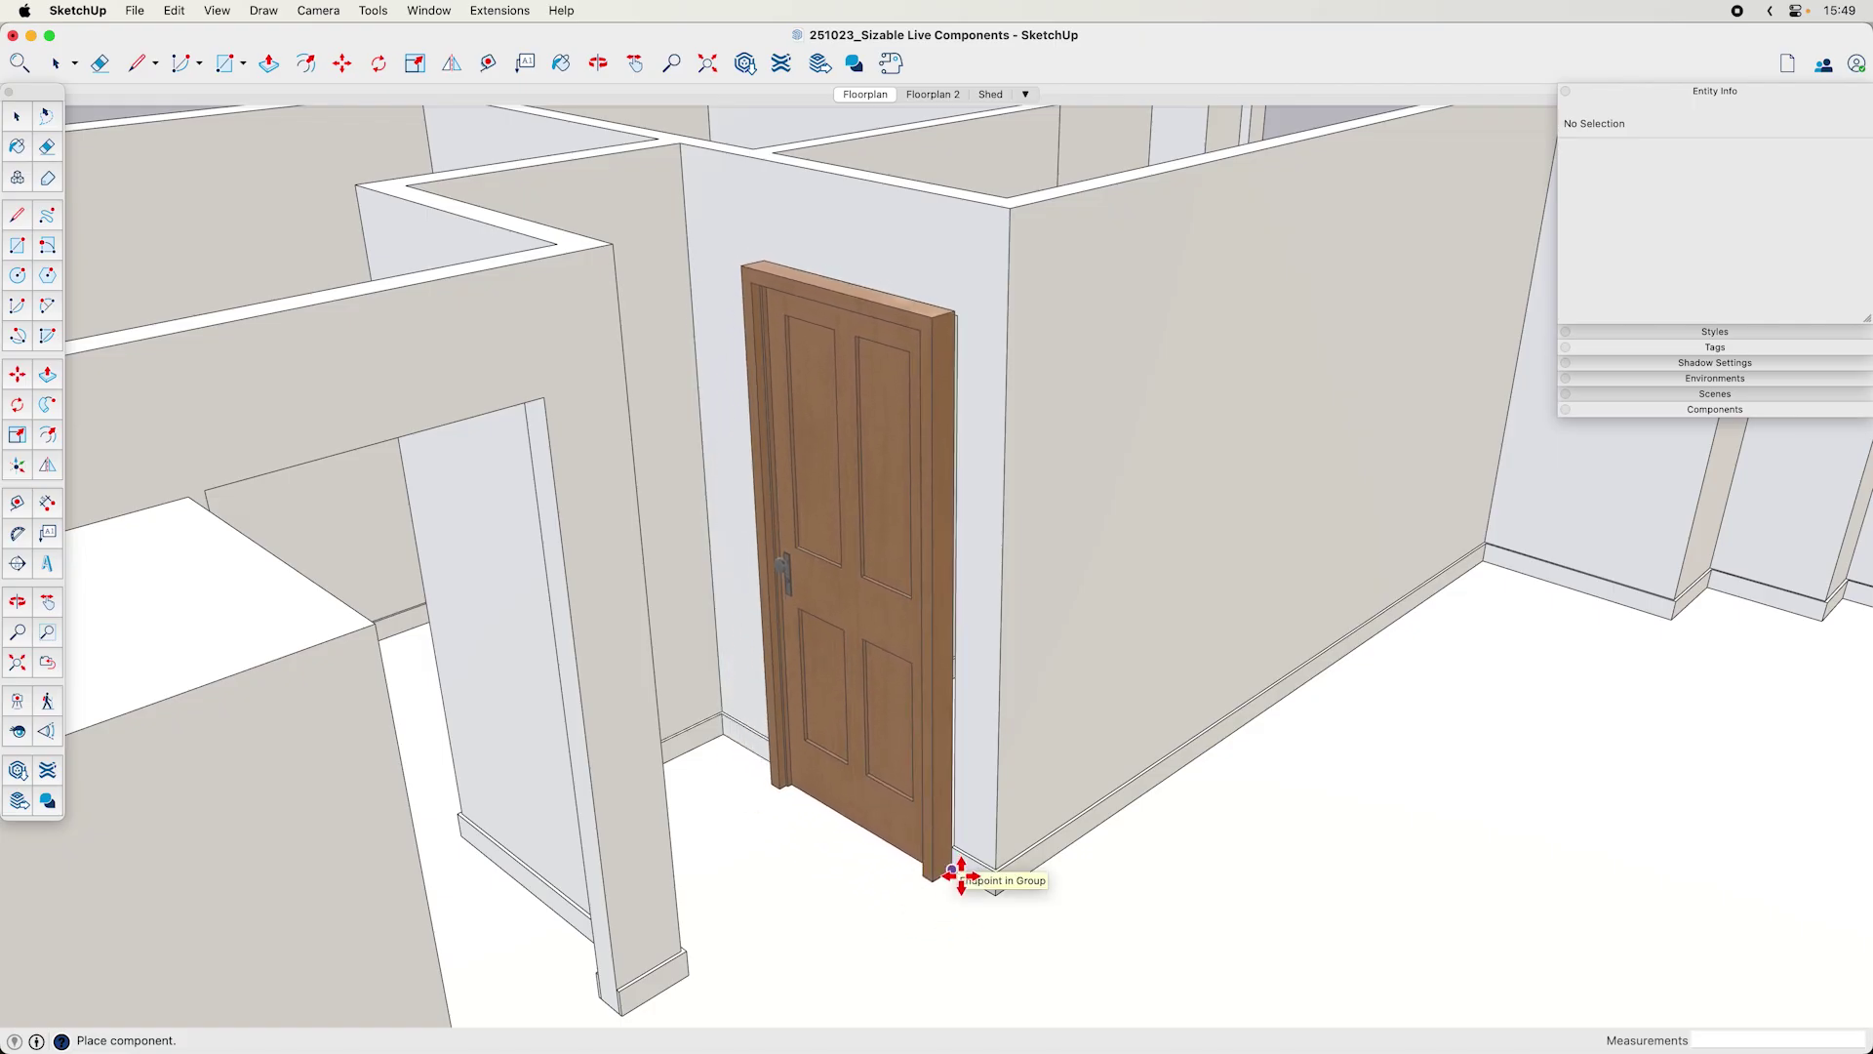
click(958, 875)
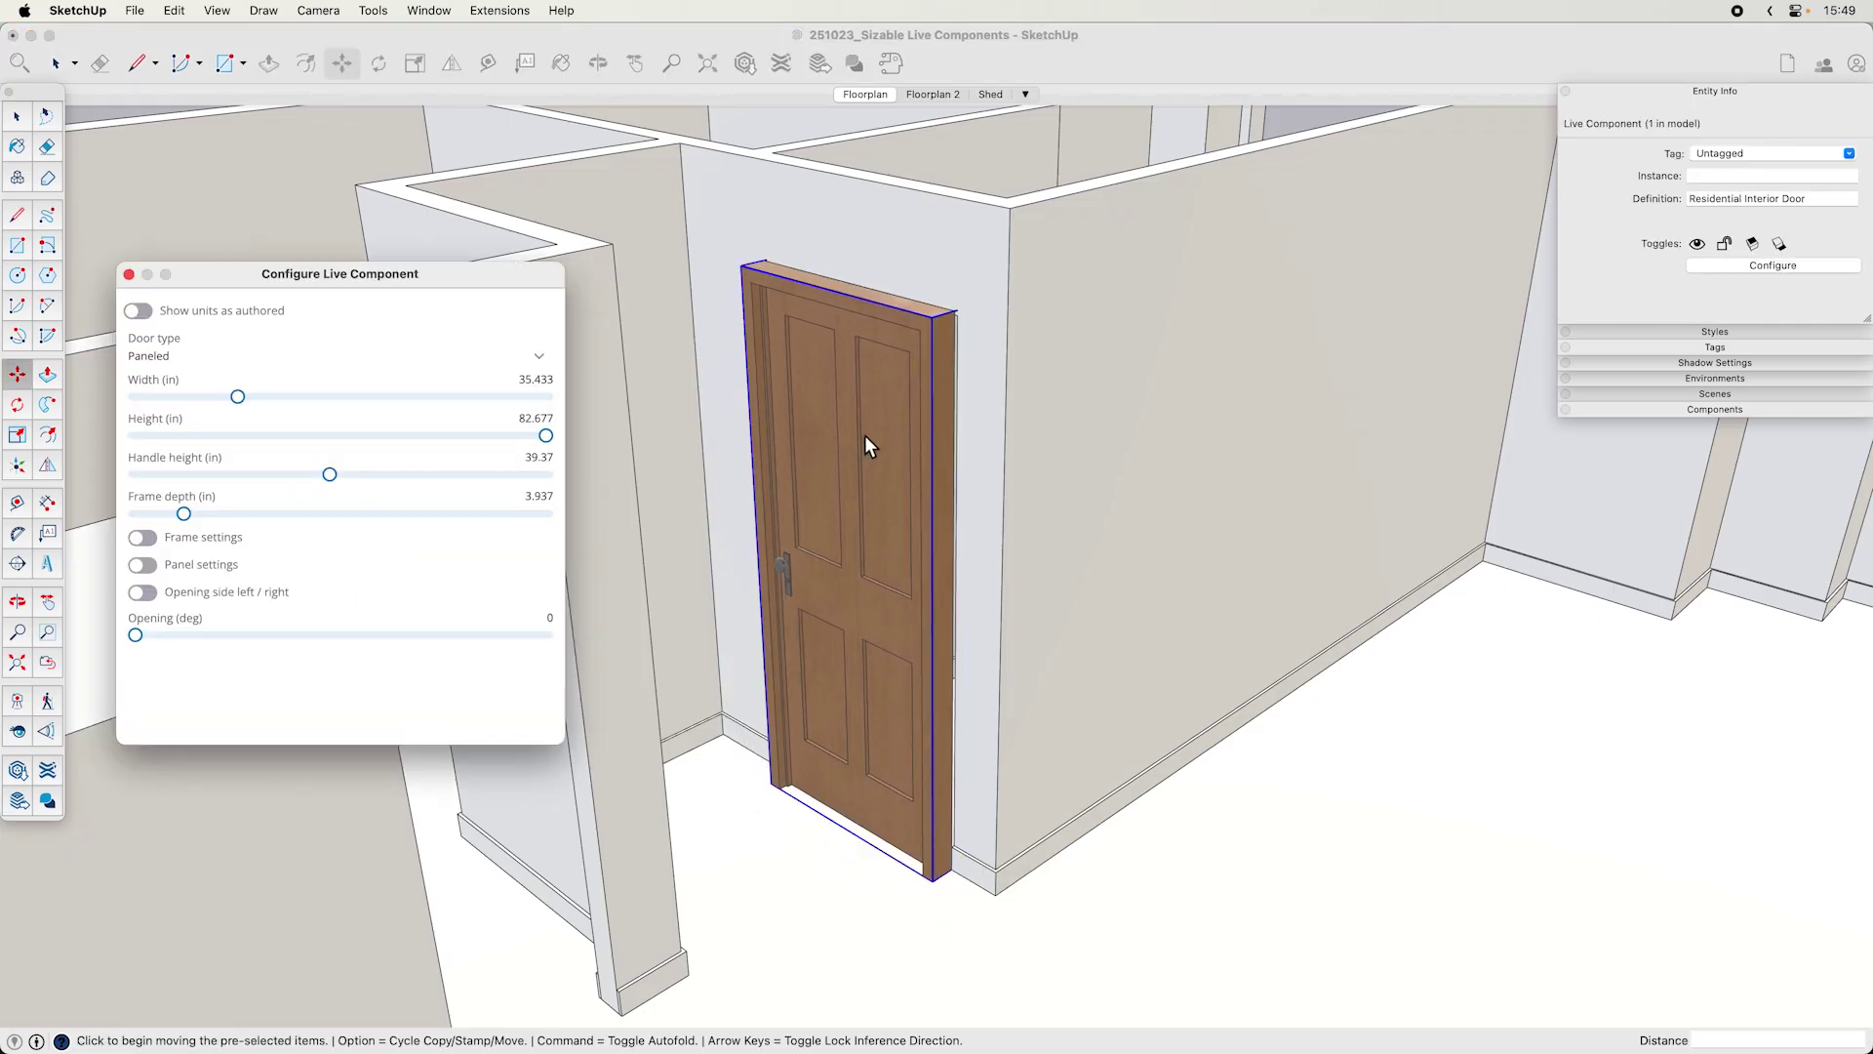
- Move the interior door back by its top corner so it sits inside the doorway opening
scroll(946, 359, up, 5)
click(987, 256)
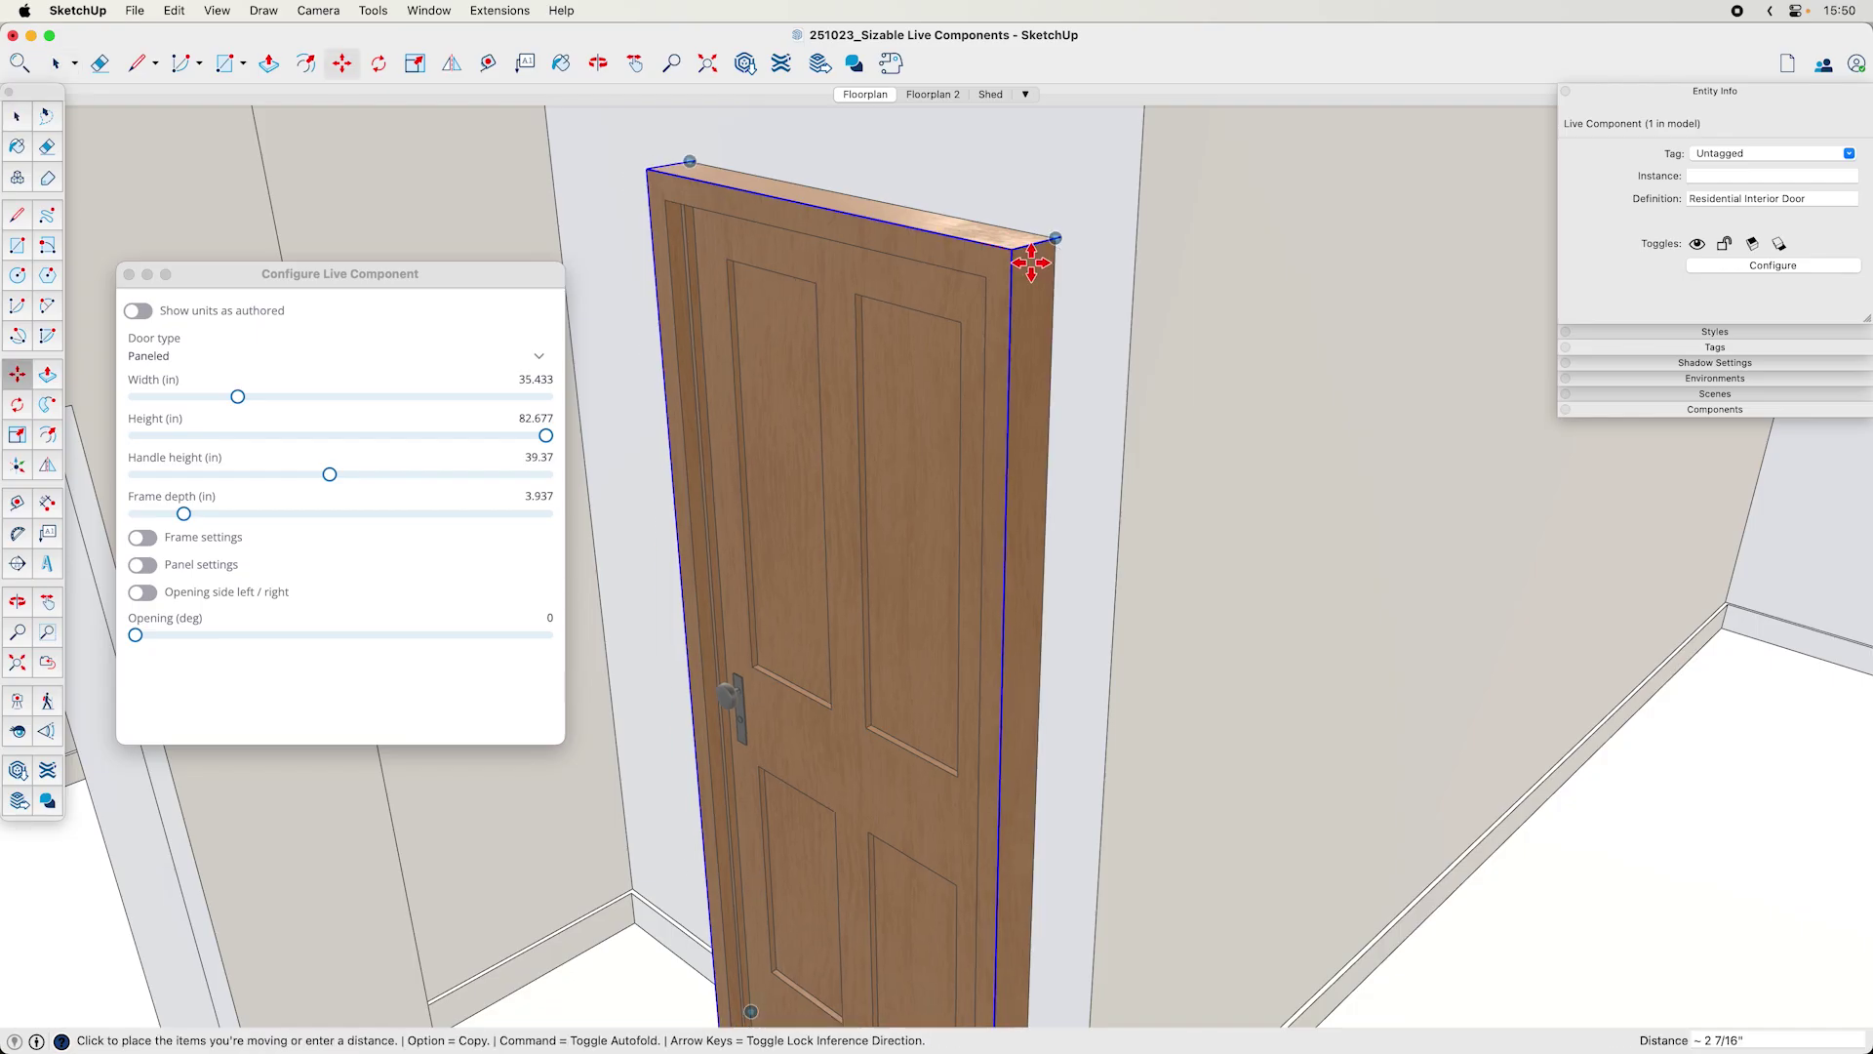
key(k)
click(1040, 252)
key(space)
key(k)
scroll(873, 453, down, 2)
- Scale the interior door to 35 in wide and 82 in high to fit the doorway
key(s)
click(769, 602)
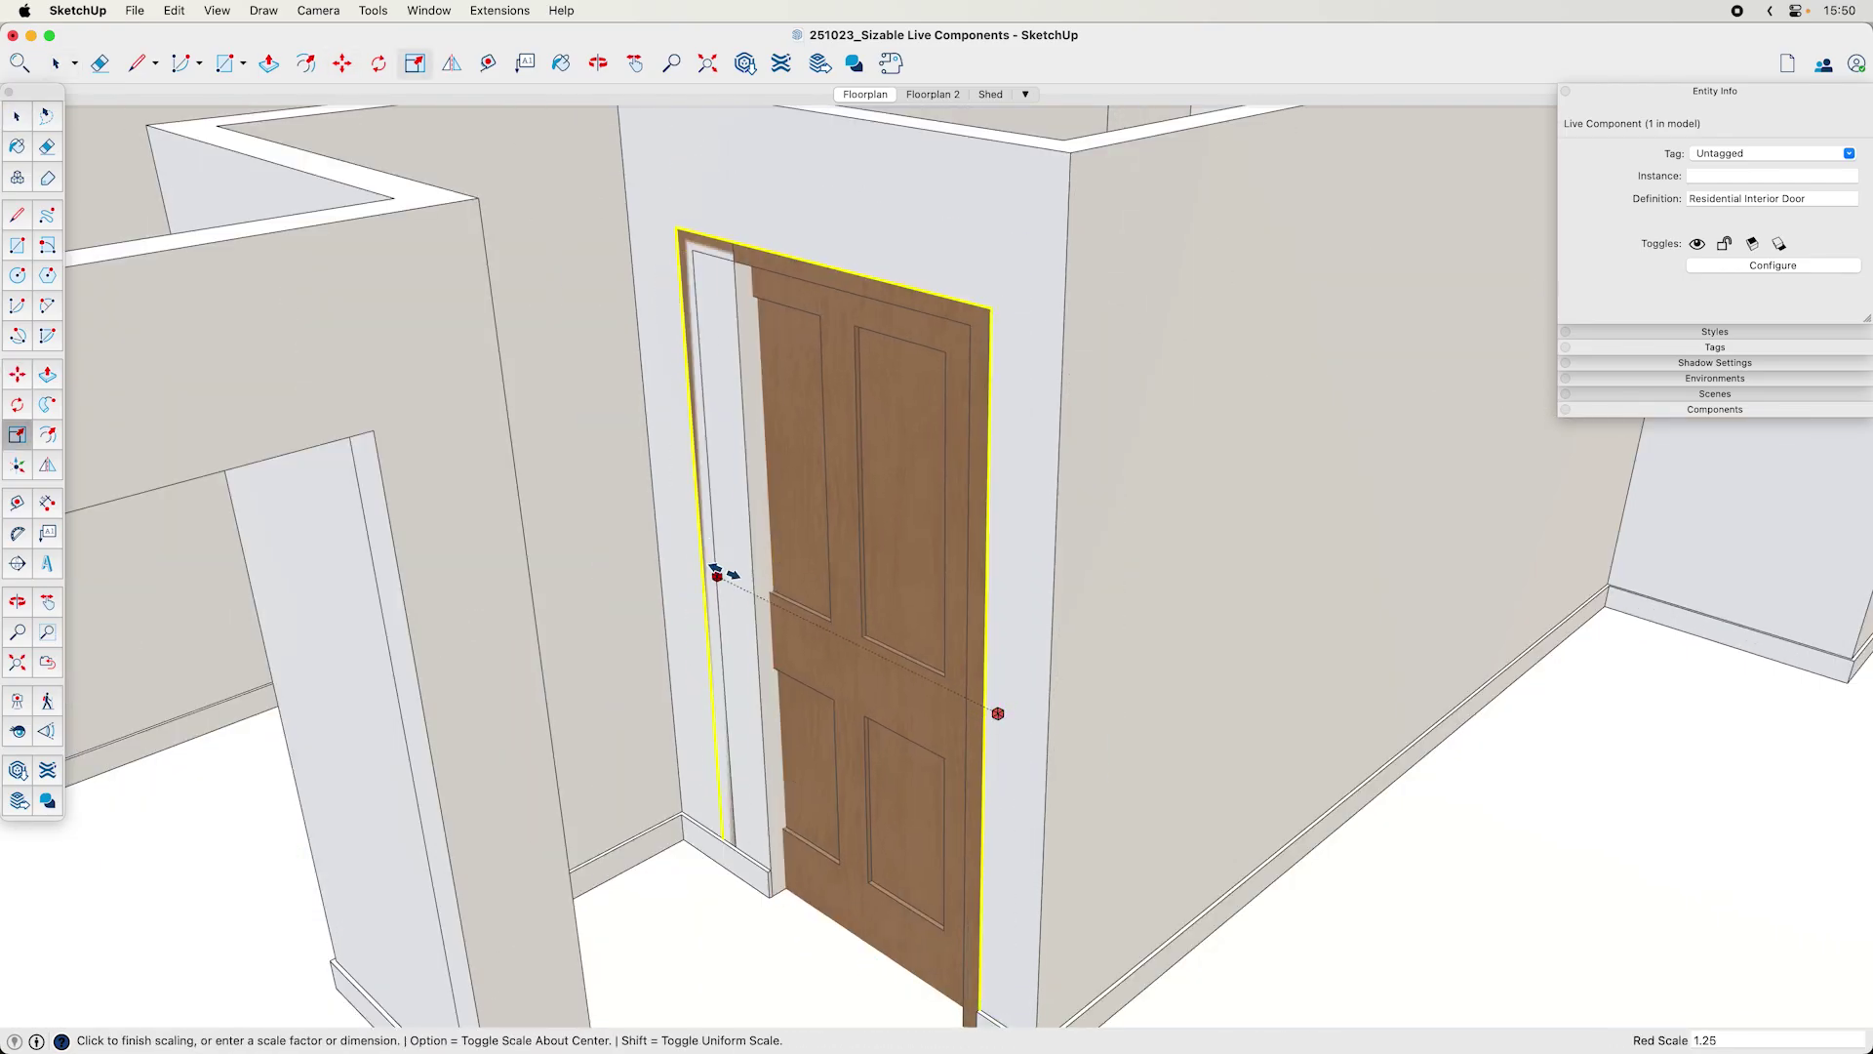
click(741, 256)
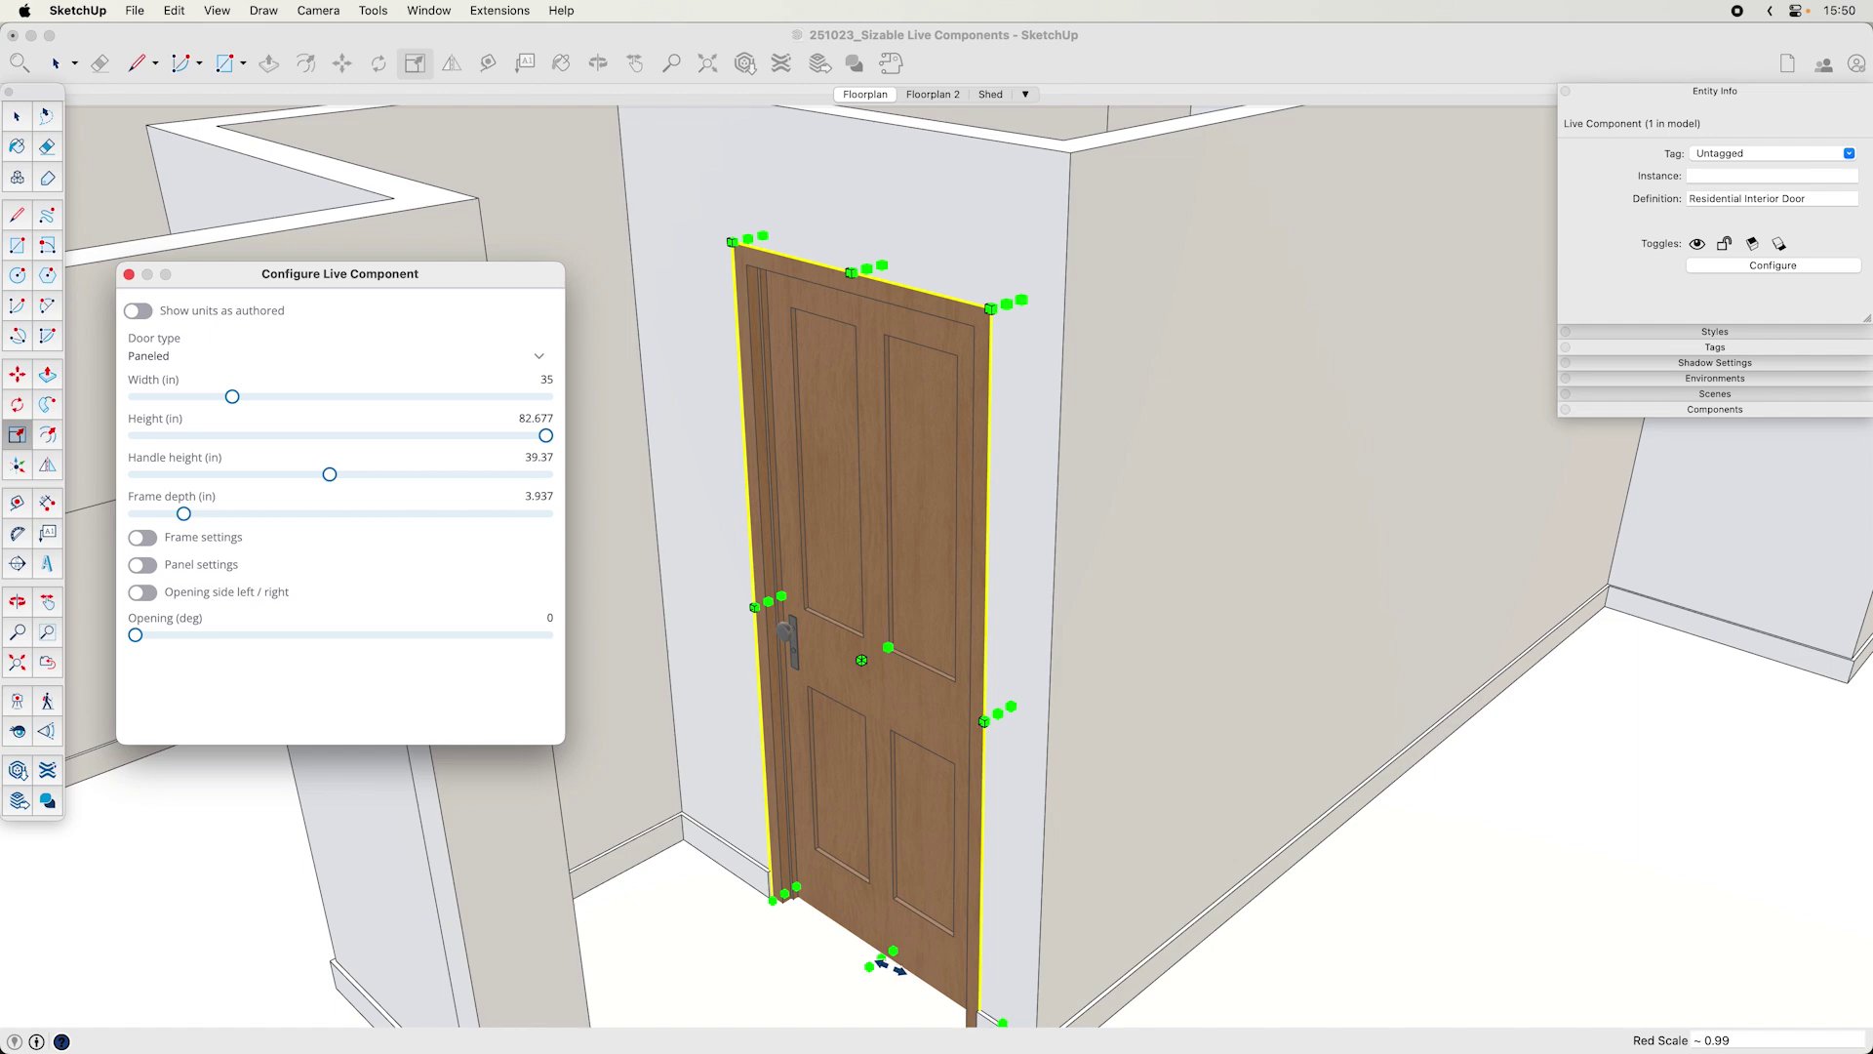
click(882, 964)
scroll(899, 757, up, 5)
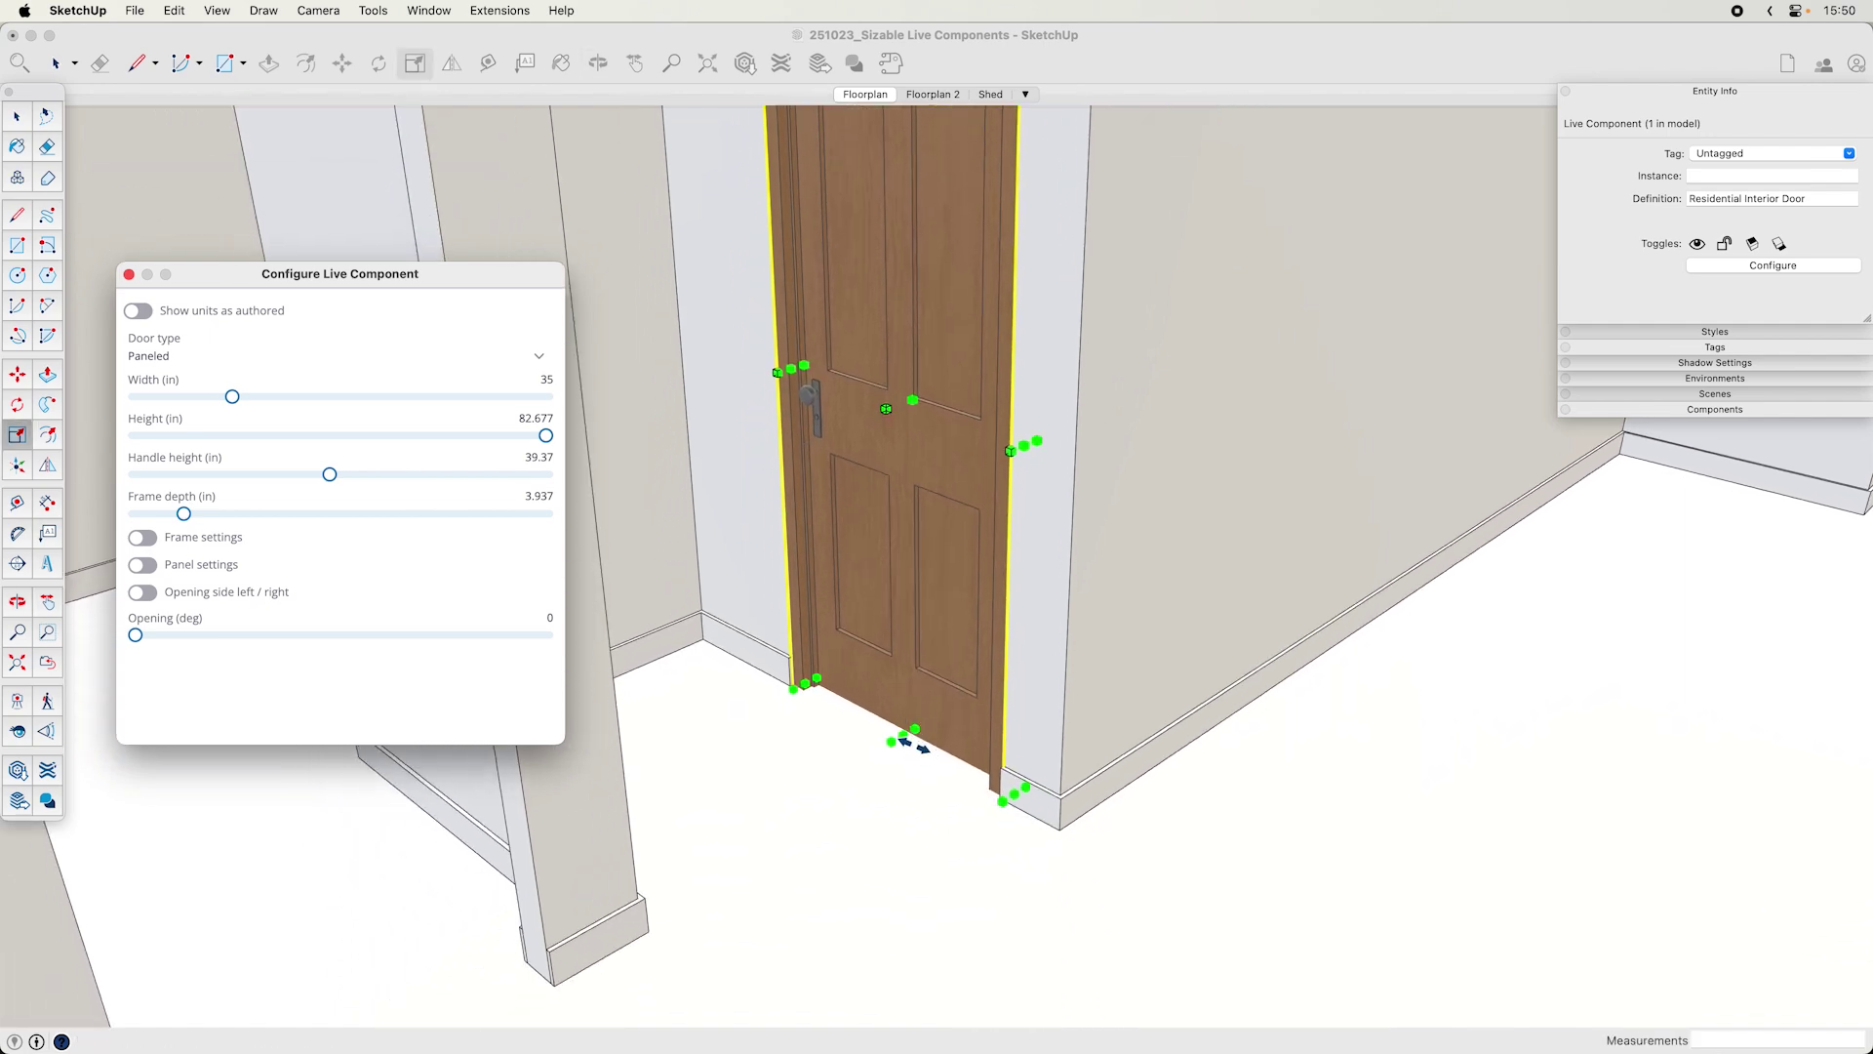
click(1097, 864)
scroll(962, 765, down, 5)
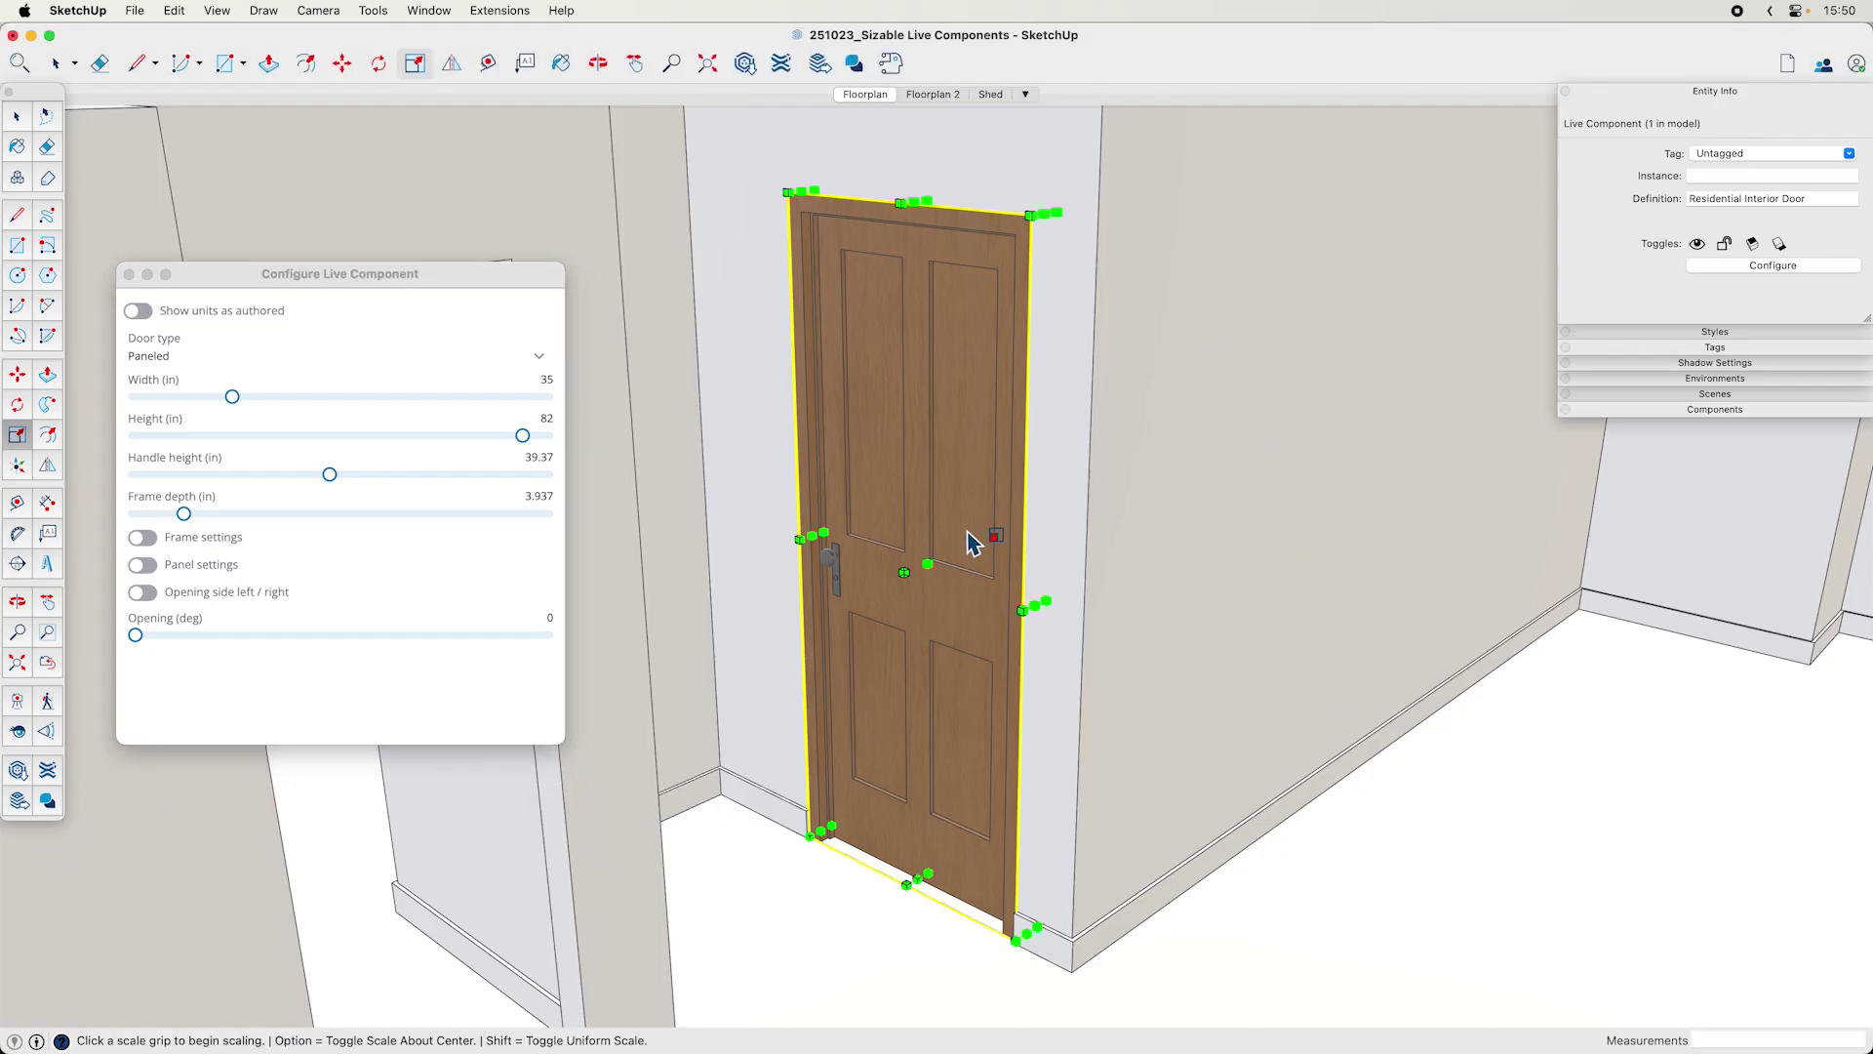
- Recolour the wood materials of the door's frame and panels to a pale off-white
key(b)
click(1516, 54)
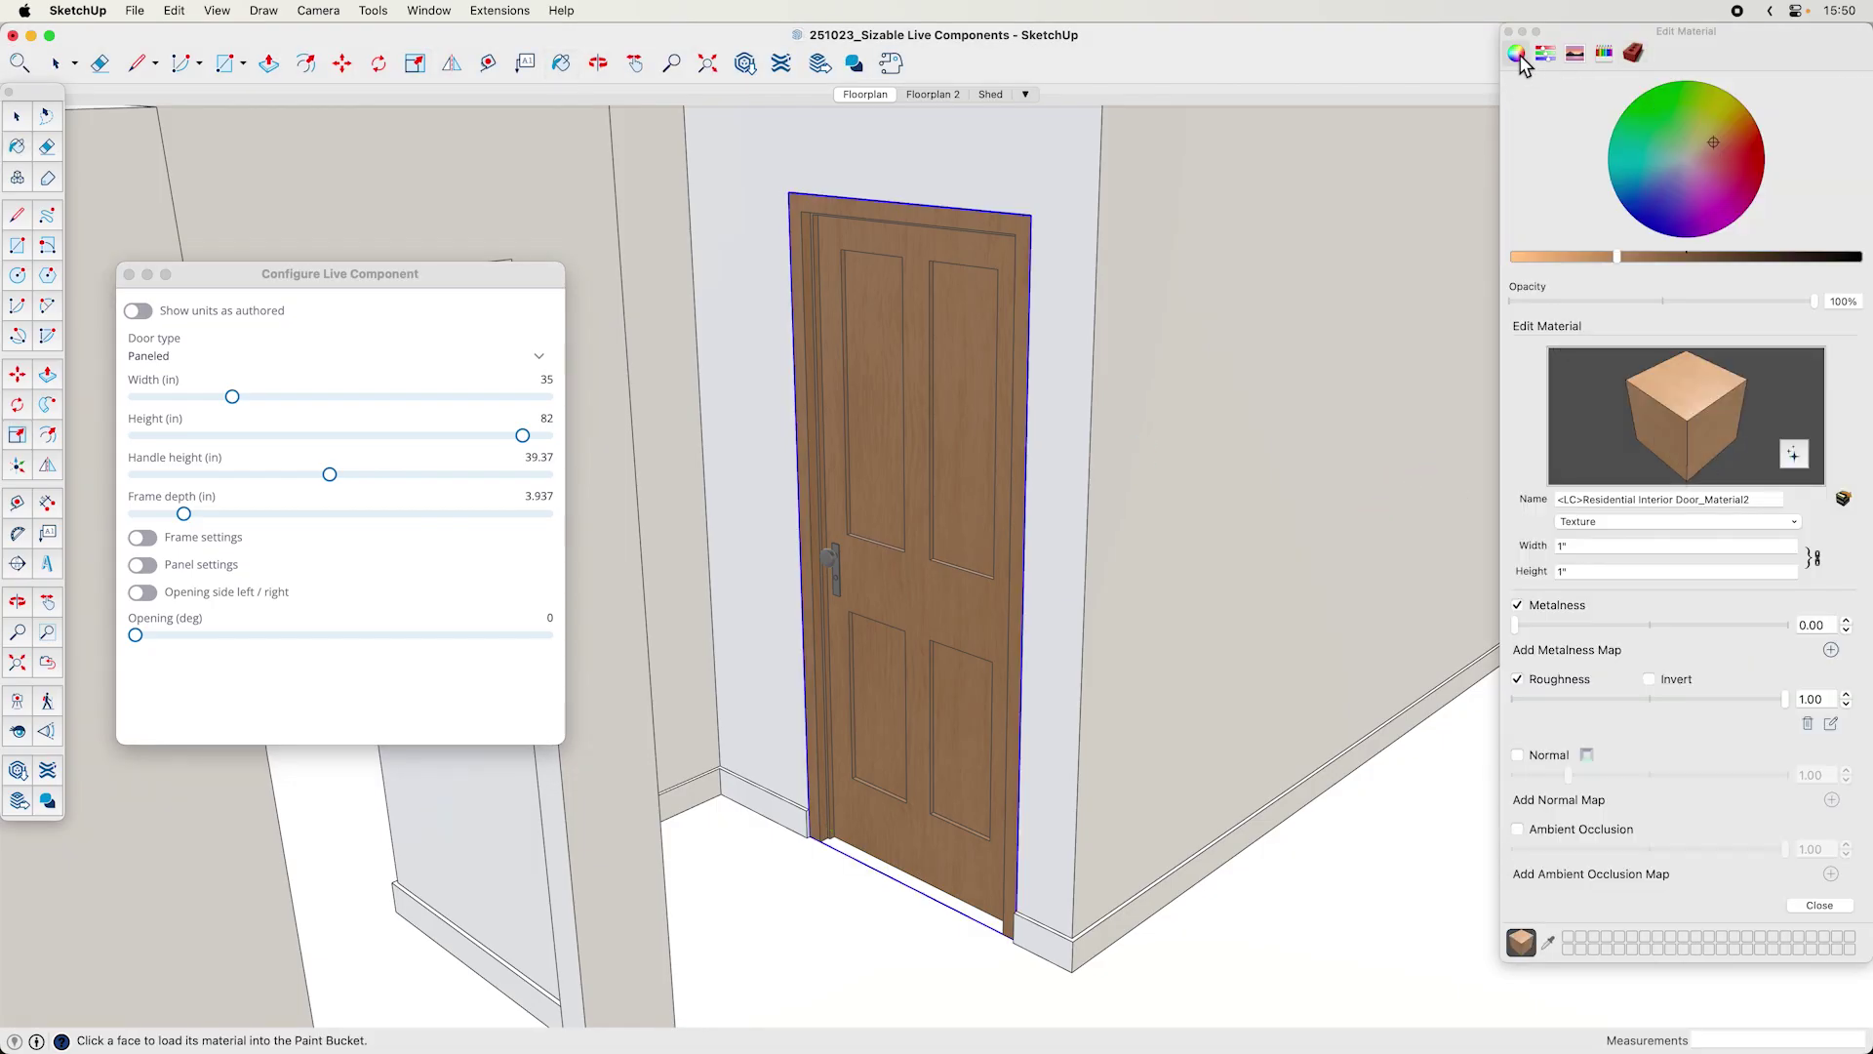
drag(1615, 257, 1524, 258)
click(1707, 142)
drag(1707, 149, 1696, 162)
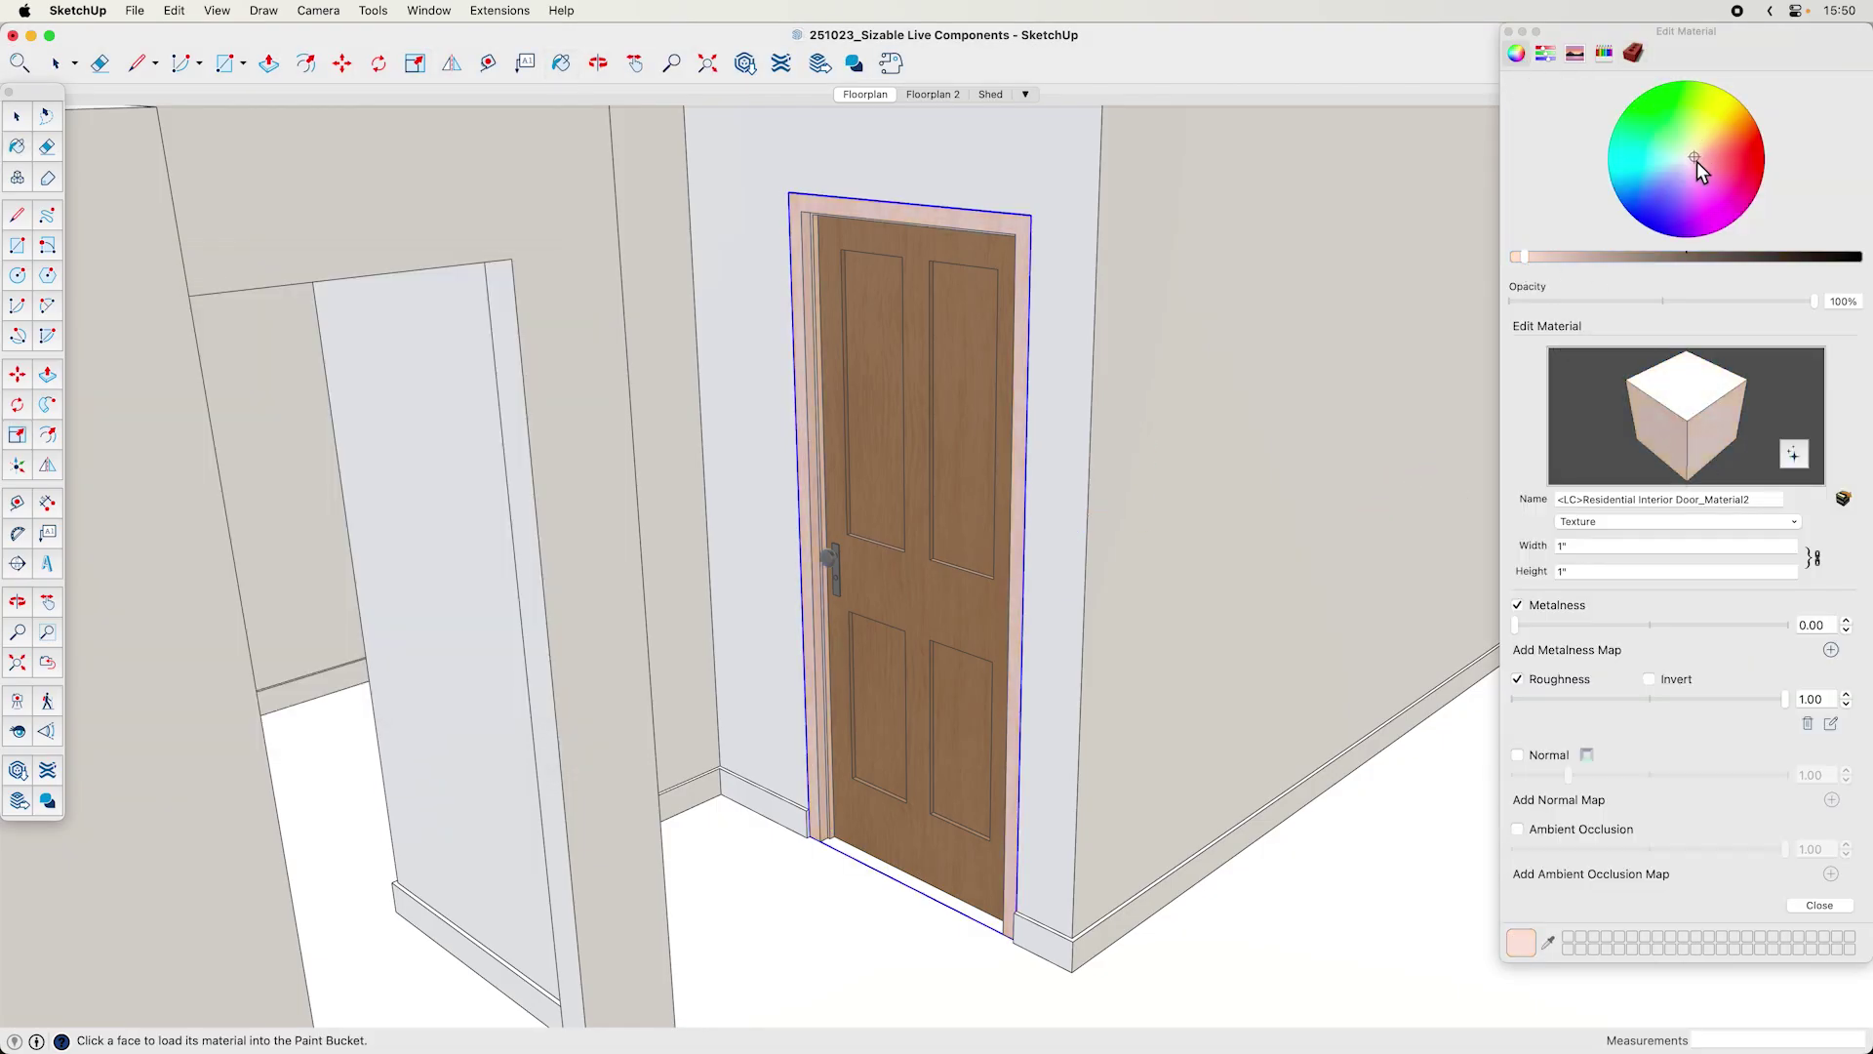
click(1020, 582)
click(990, 597)
click(1546, 52)
click(1008, 451)
- Configure the interior door with an opening angle of about 60 degrees
key(space)
double_click(1010, 462)
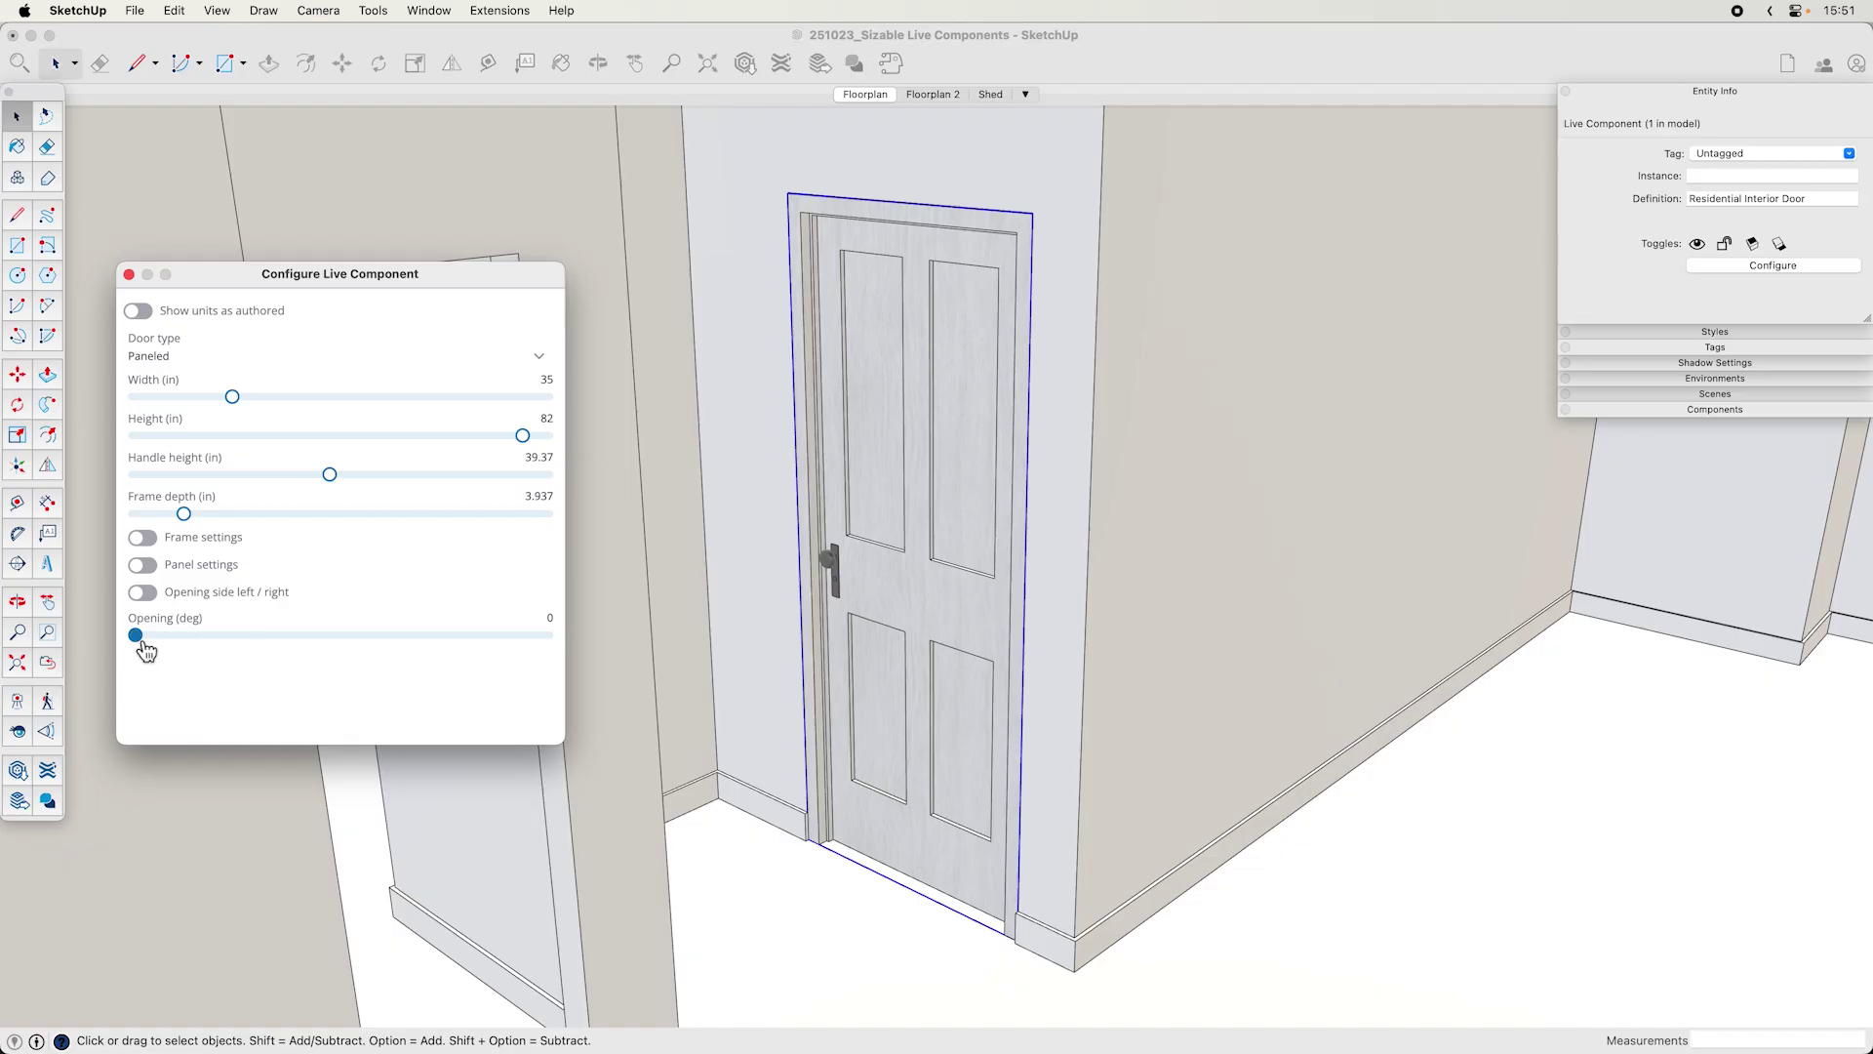
drag(156, 651, 387, 645)
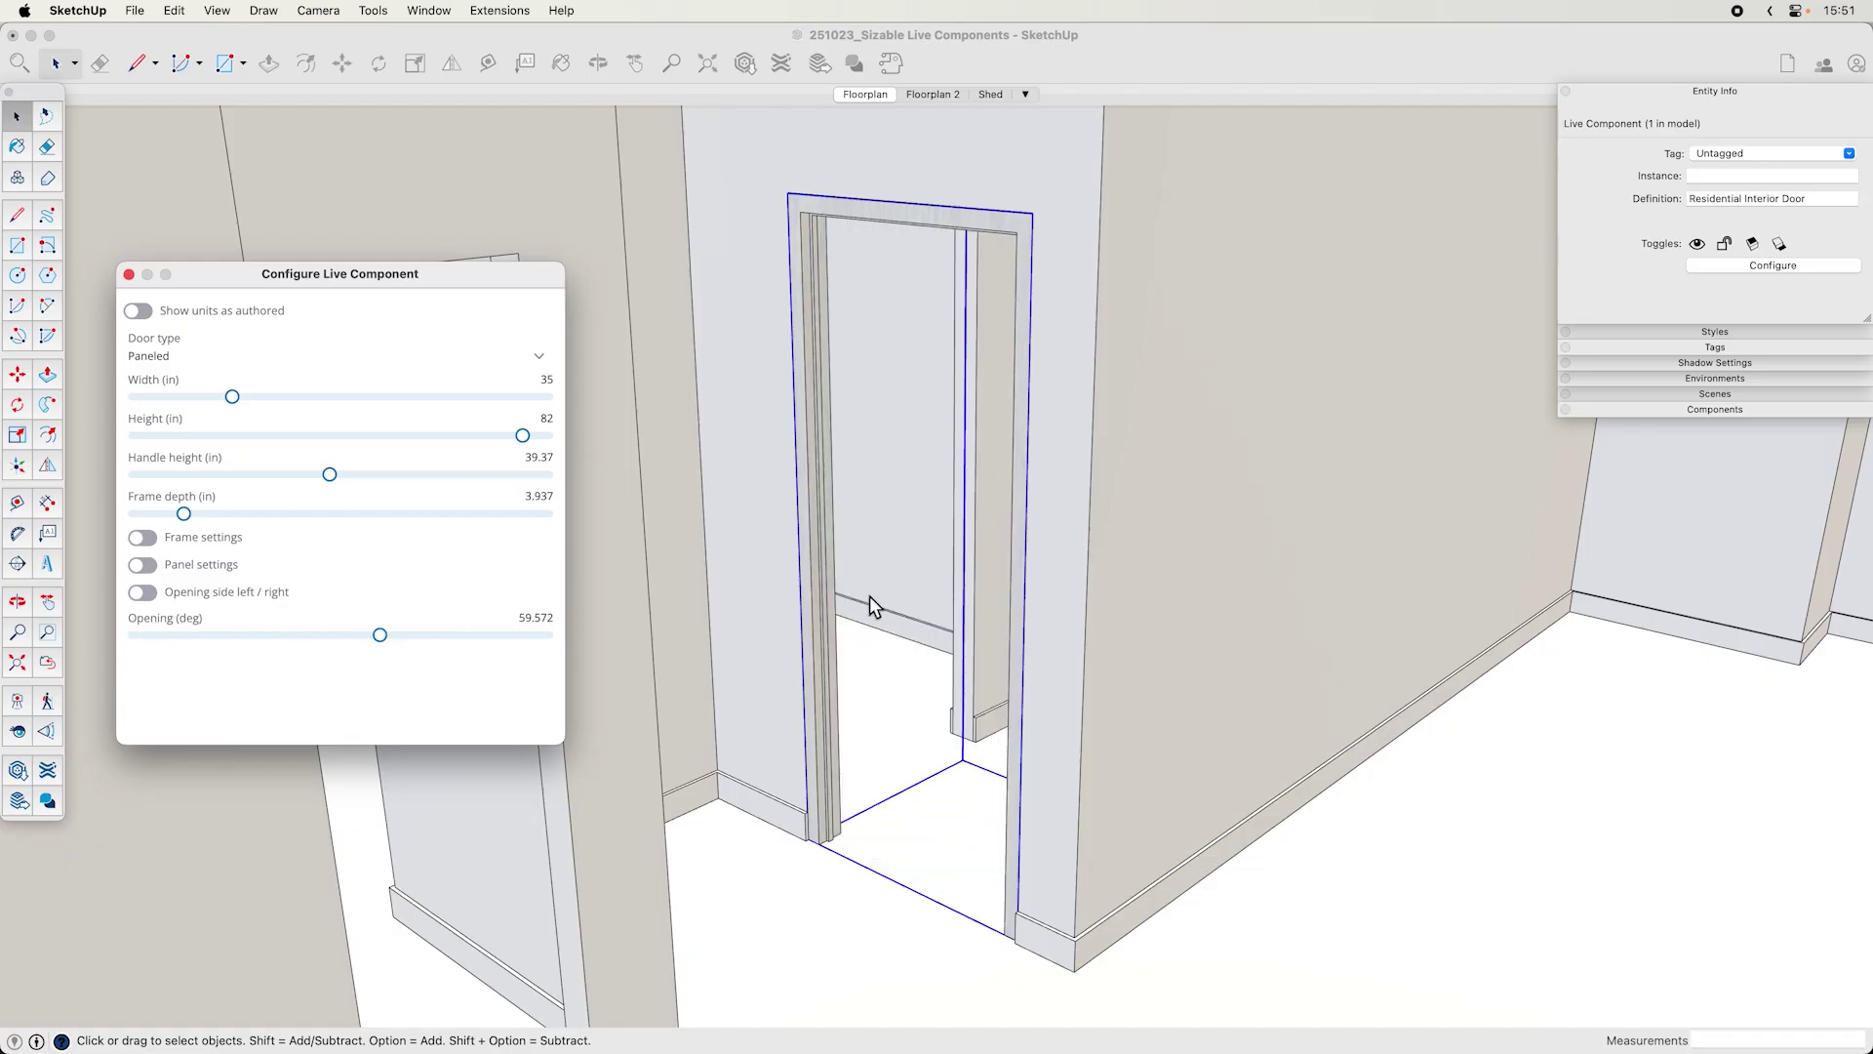
- Set the camera's focal length to 35 mm for a wider view through the open door
scroll(909, 632, up, 2)
middle_drag(928, 704, 986, 834)
scroll(984, 845, up, 3)
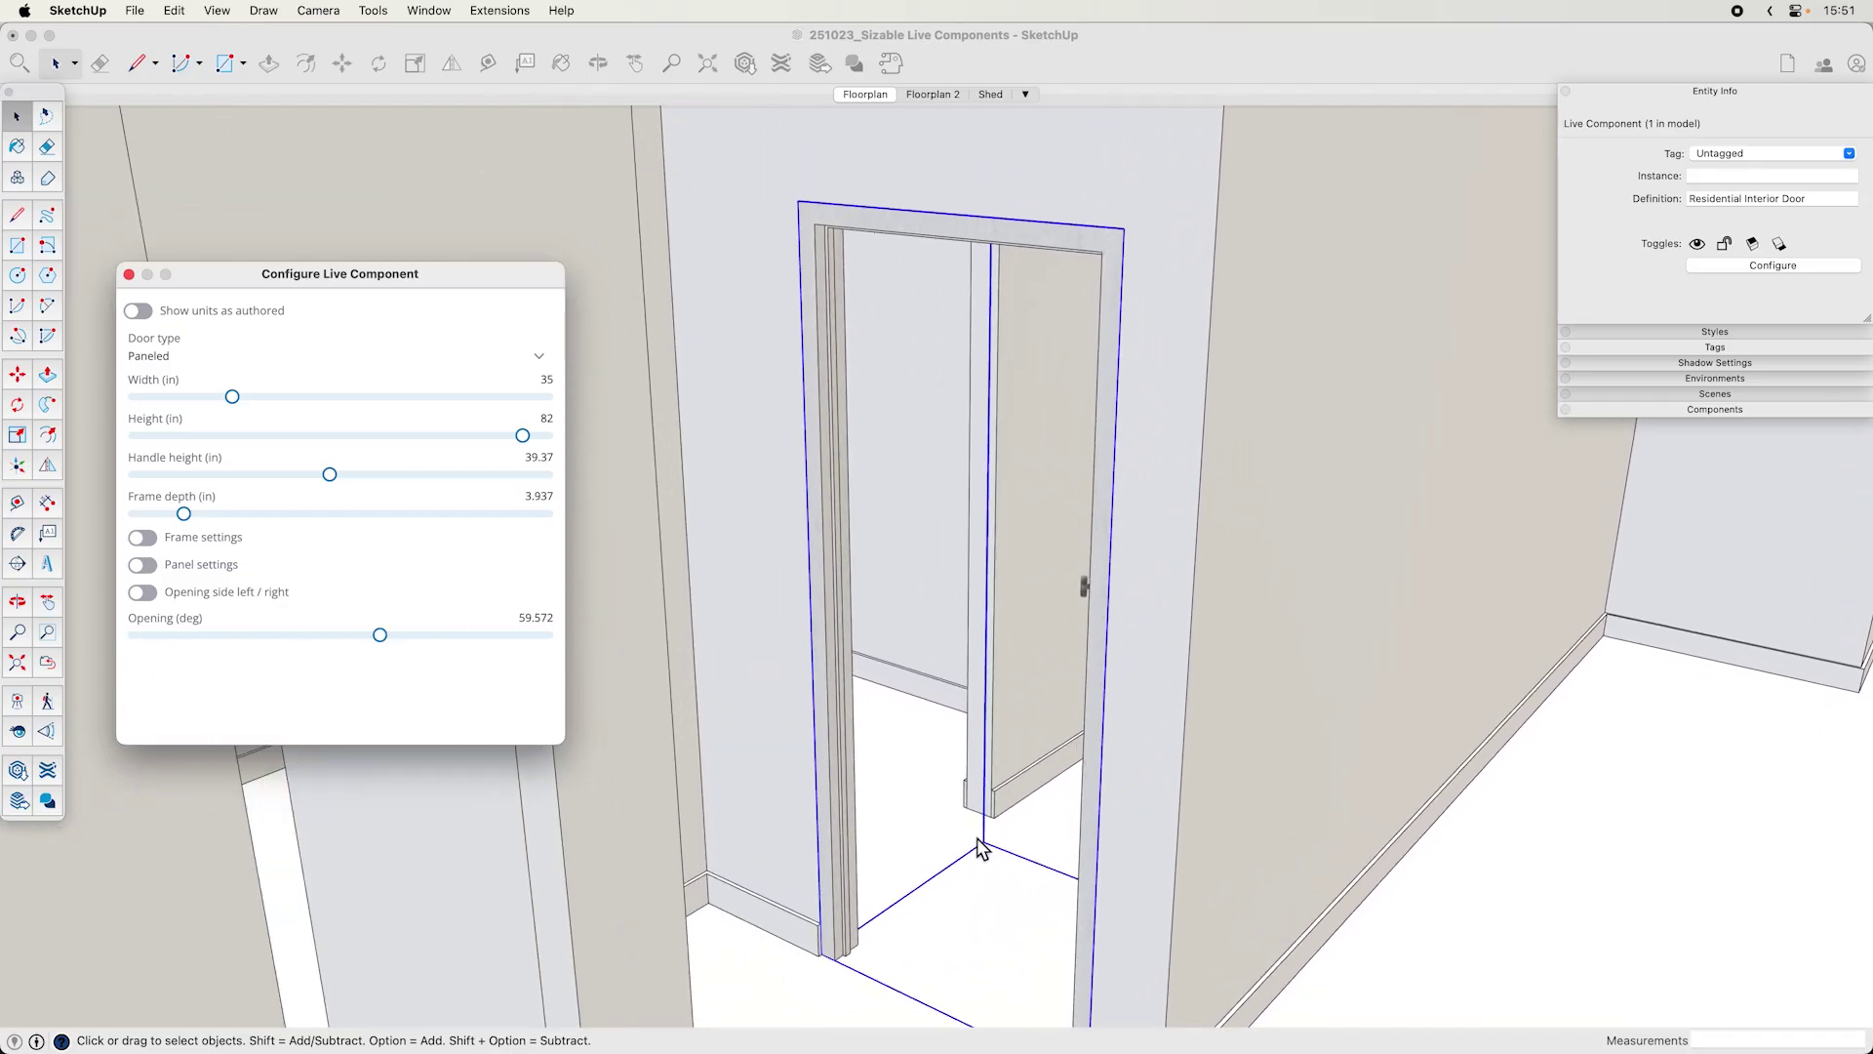
scroll(1040, 800, up, 10)
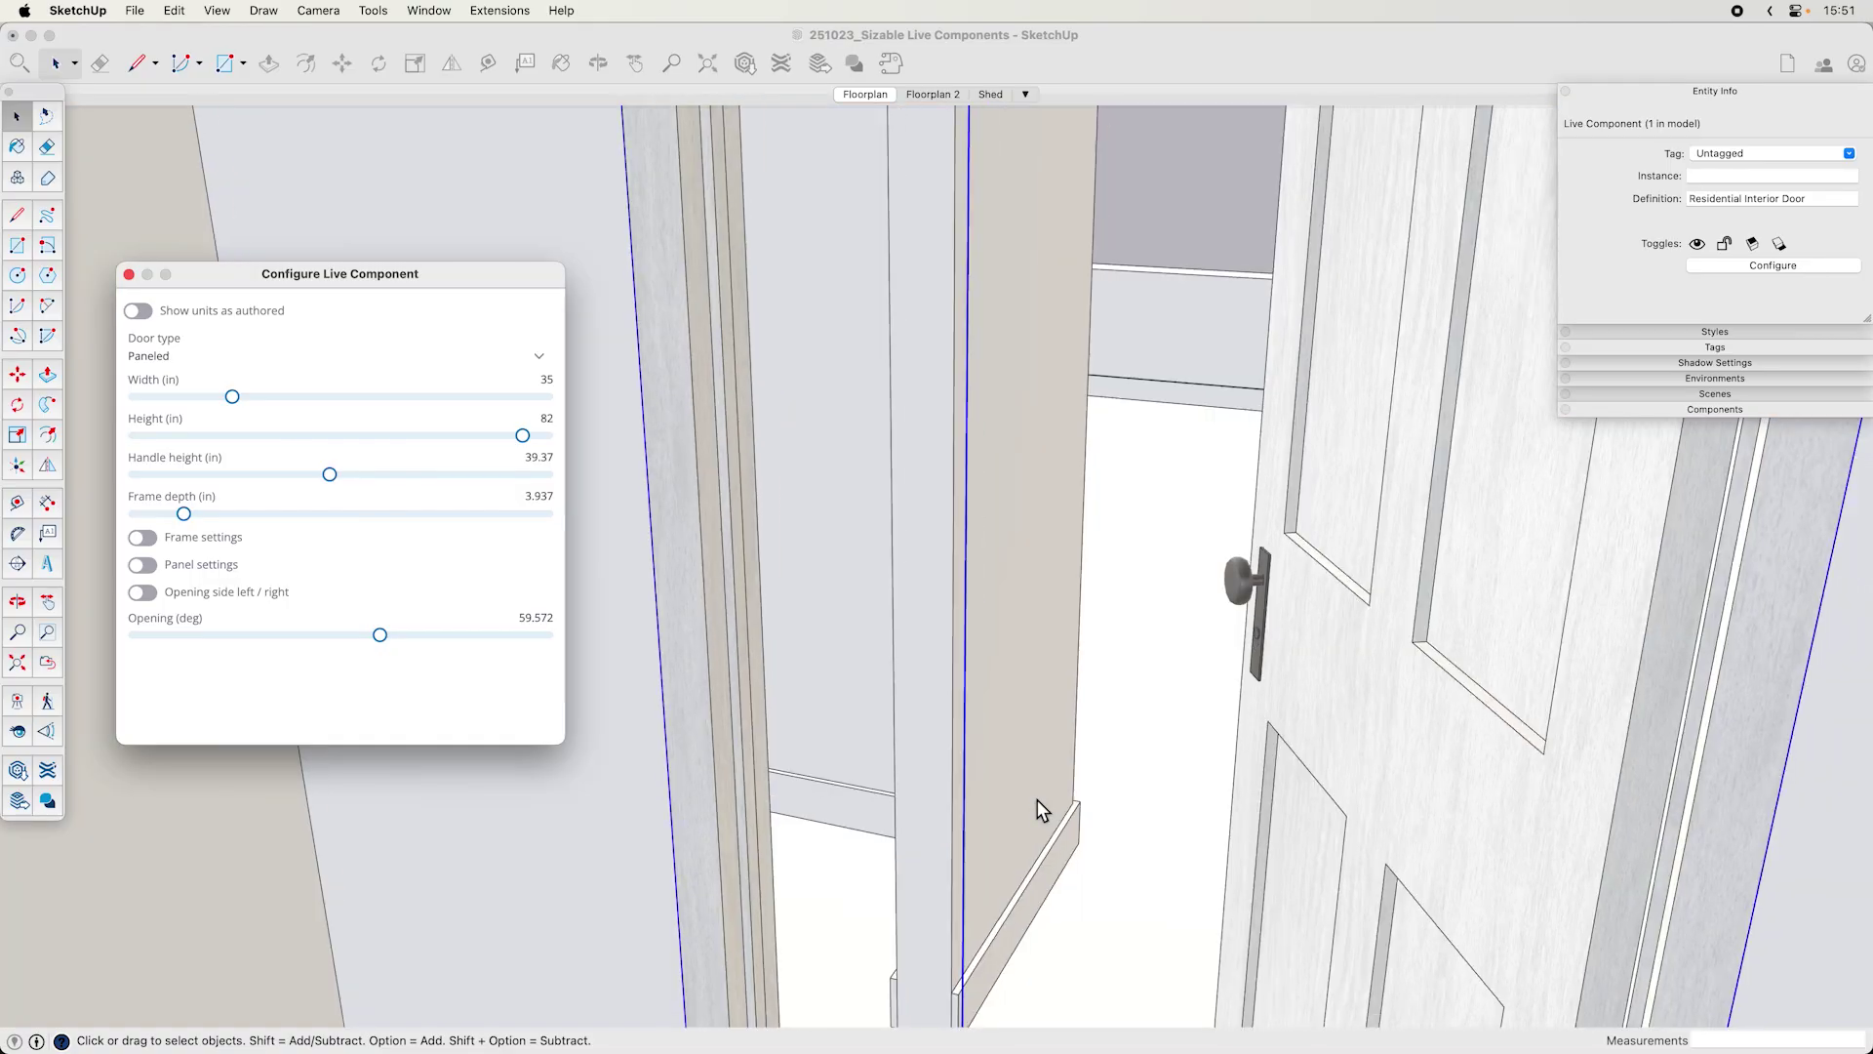
scroll(1167, 688, up, 2)
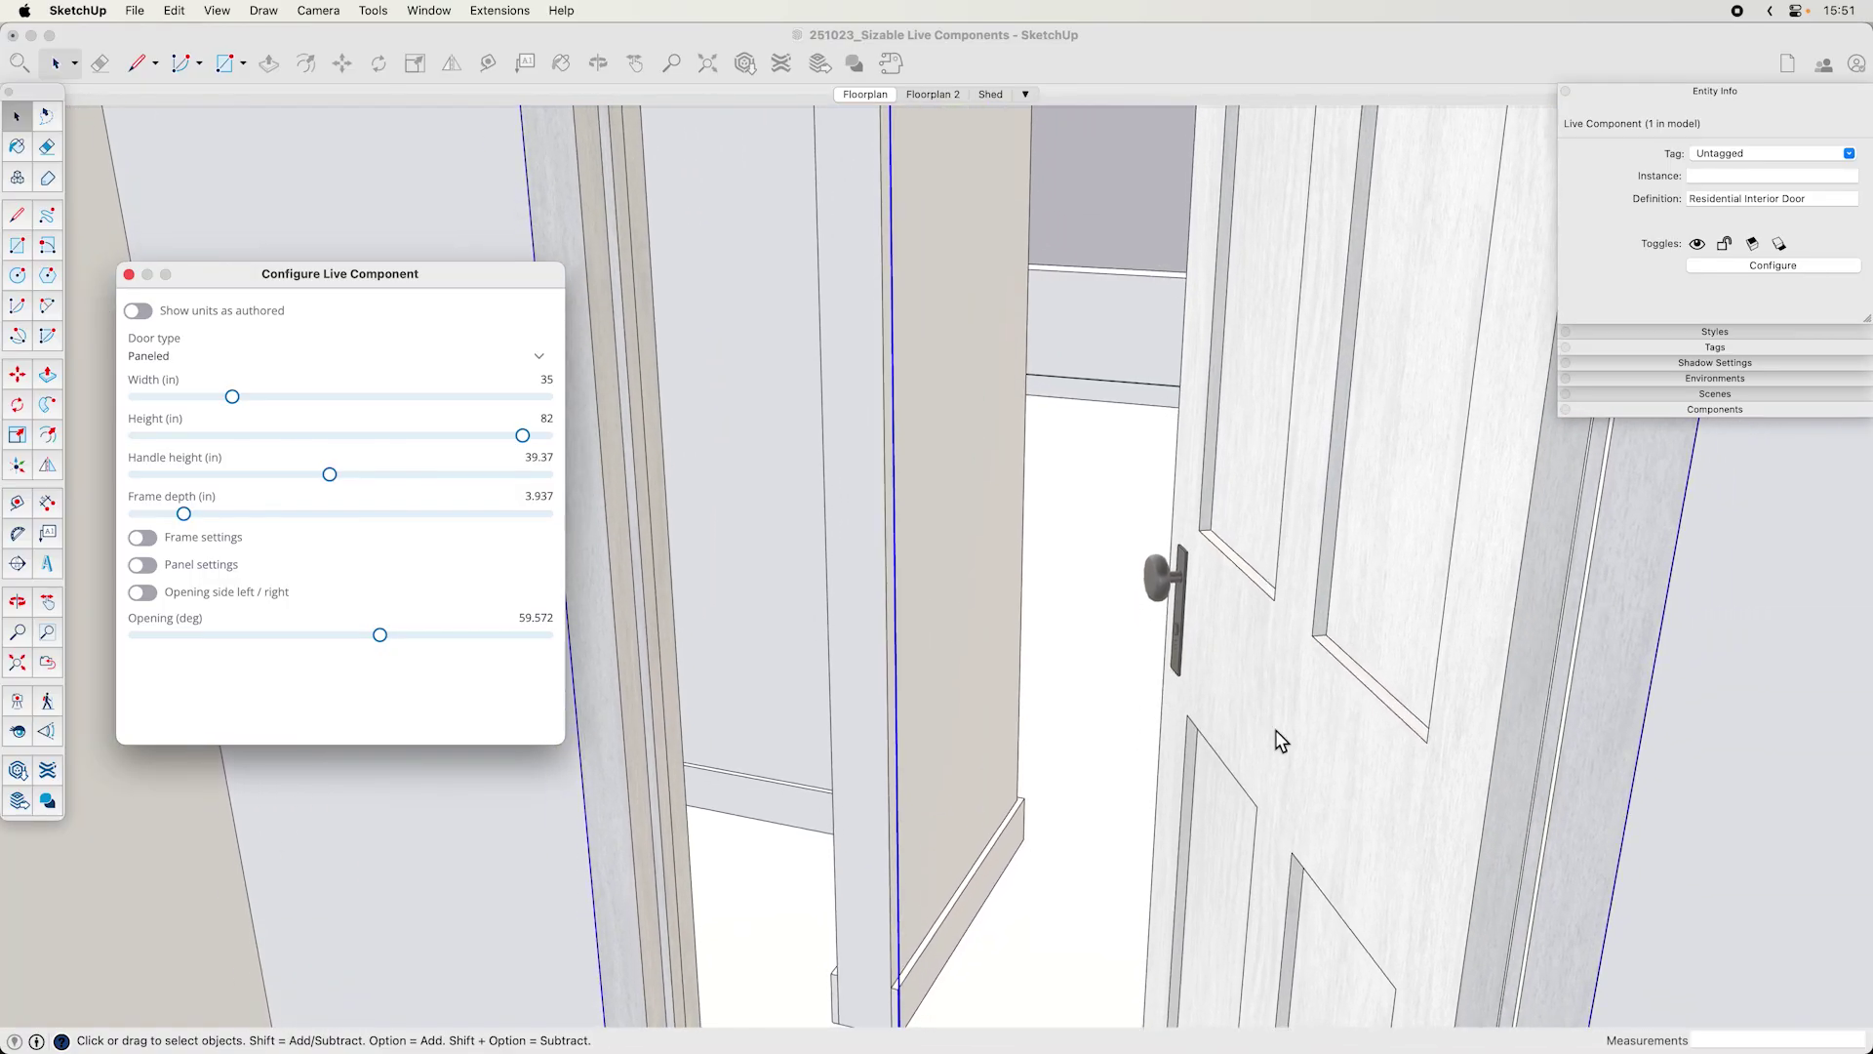
click(1188, 776)
key(z)
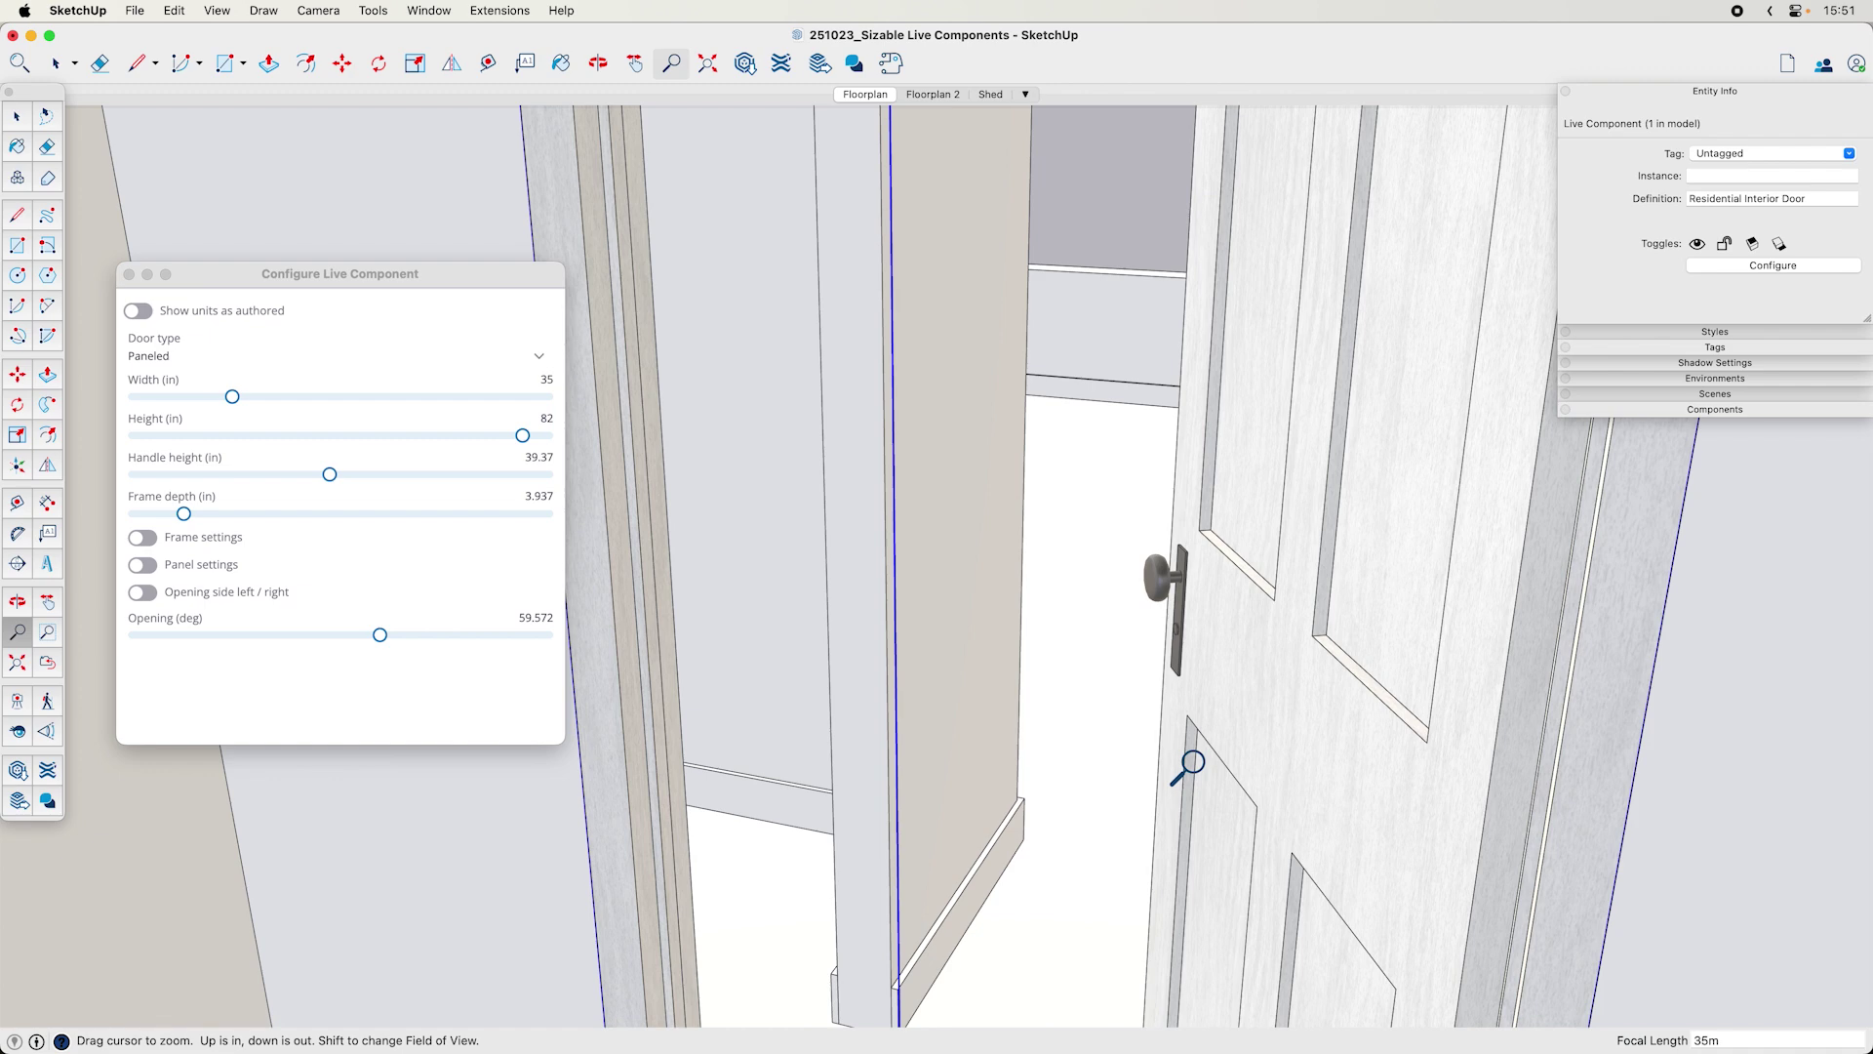
scroll(1188, 767, down, 3)
middle_drag(1314, 633, 1182, 589)
scroll(1180, 592, up, 2)
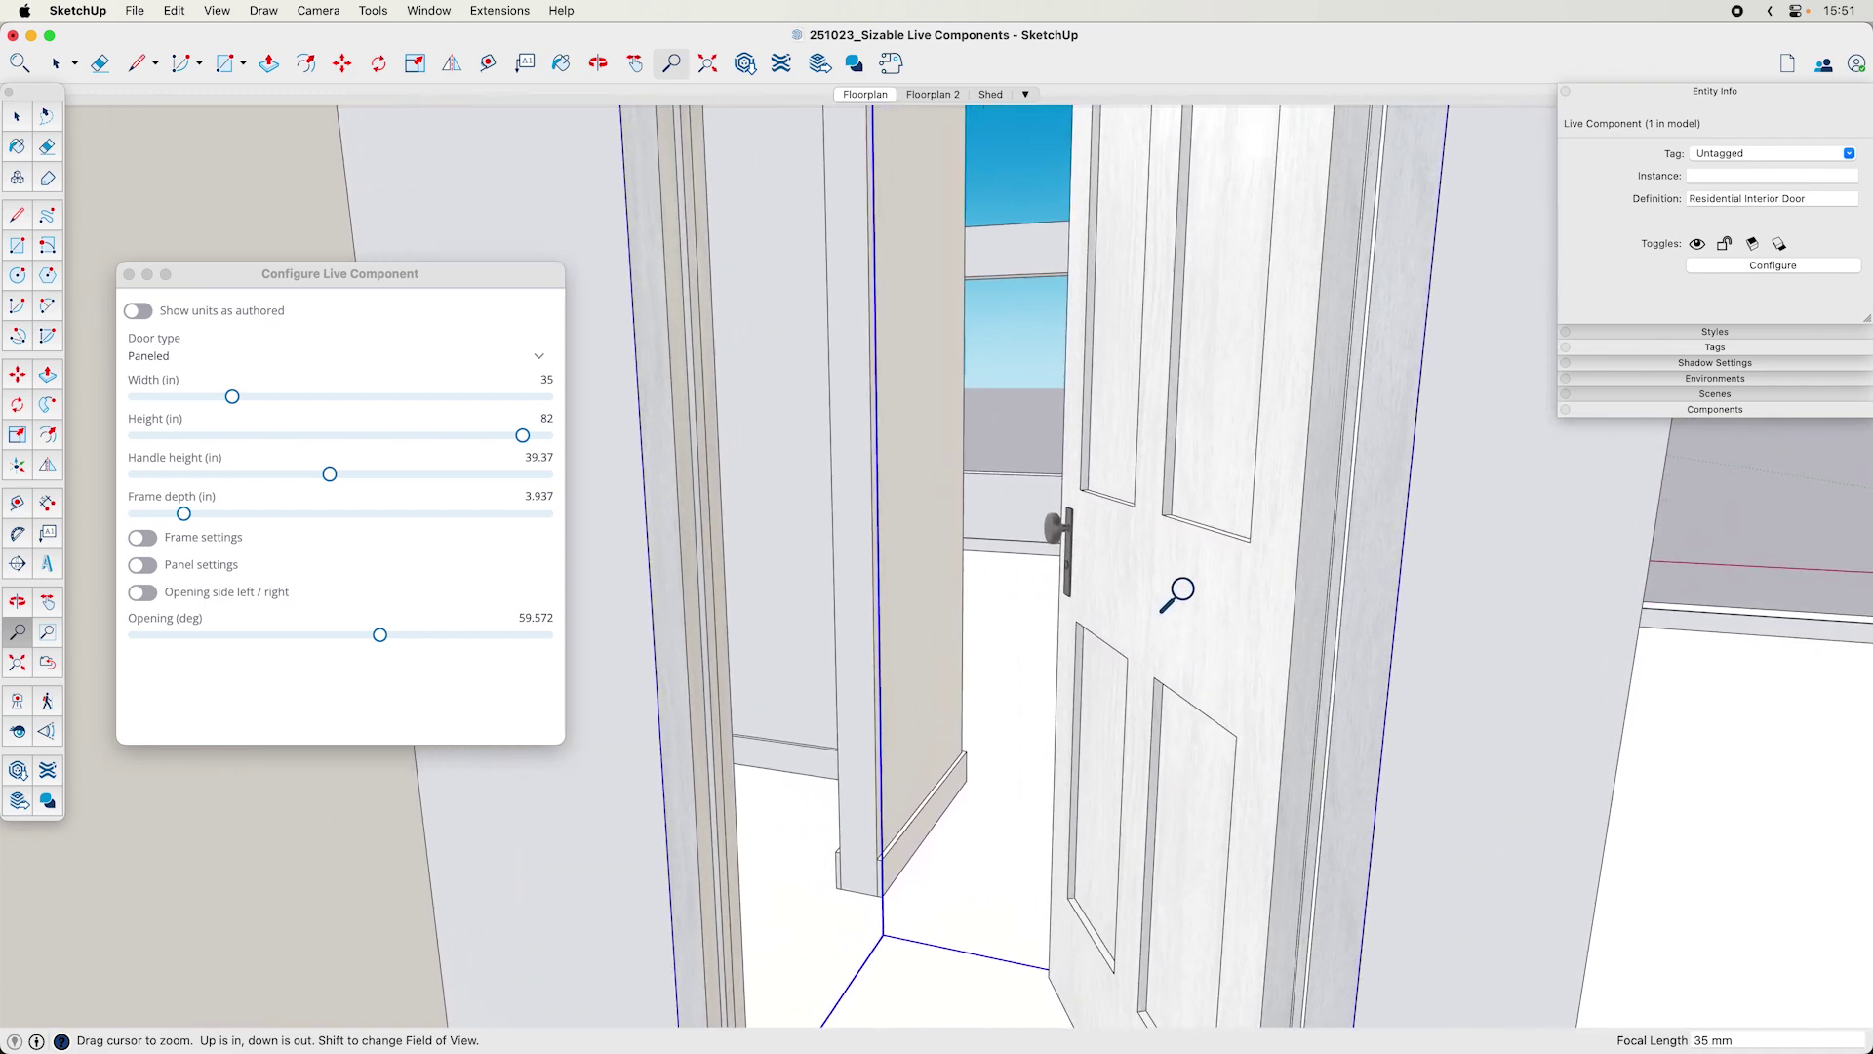
key(space)
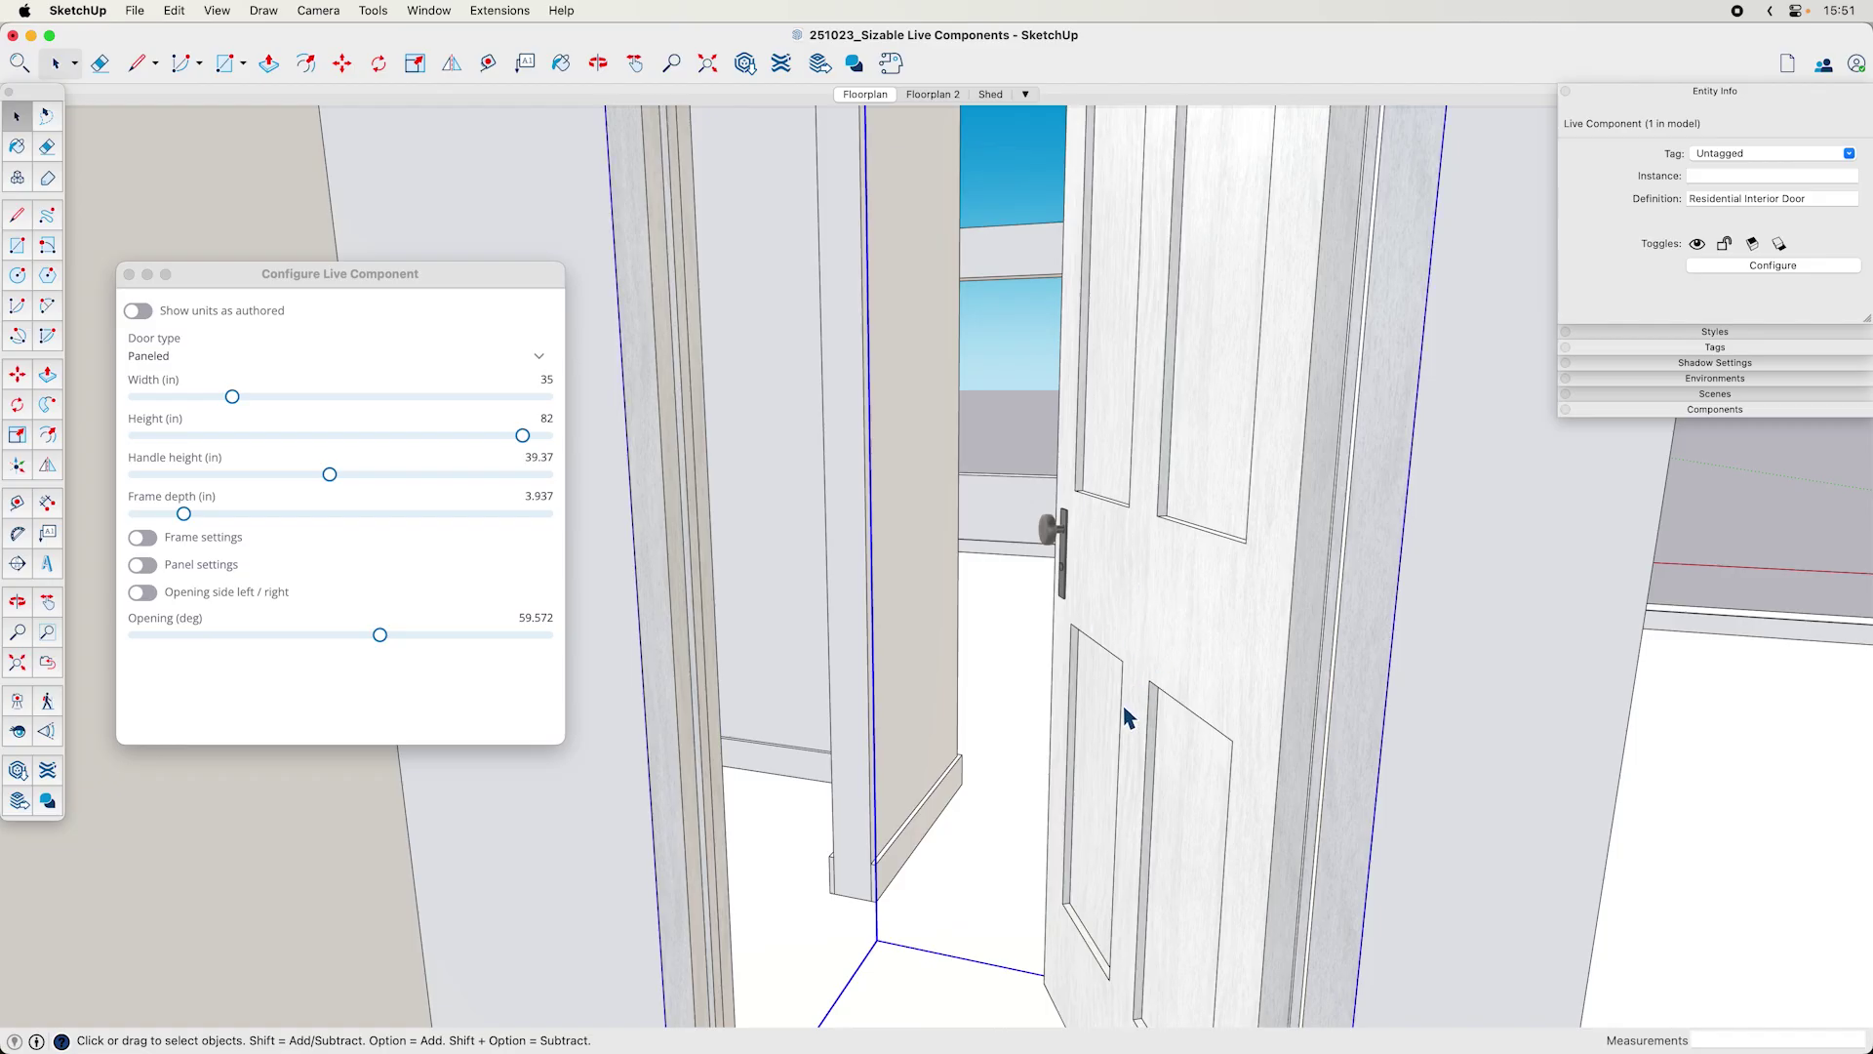
- Copy the open interior door to the top corner of the adjacent doorway and rotate it into that wall's plane
middle_drag(1070, 768, 878, 866)
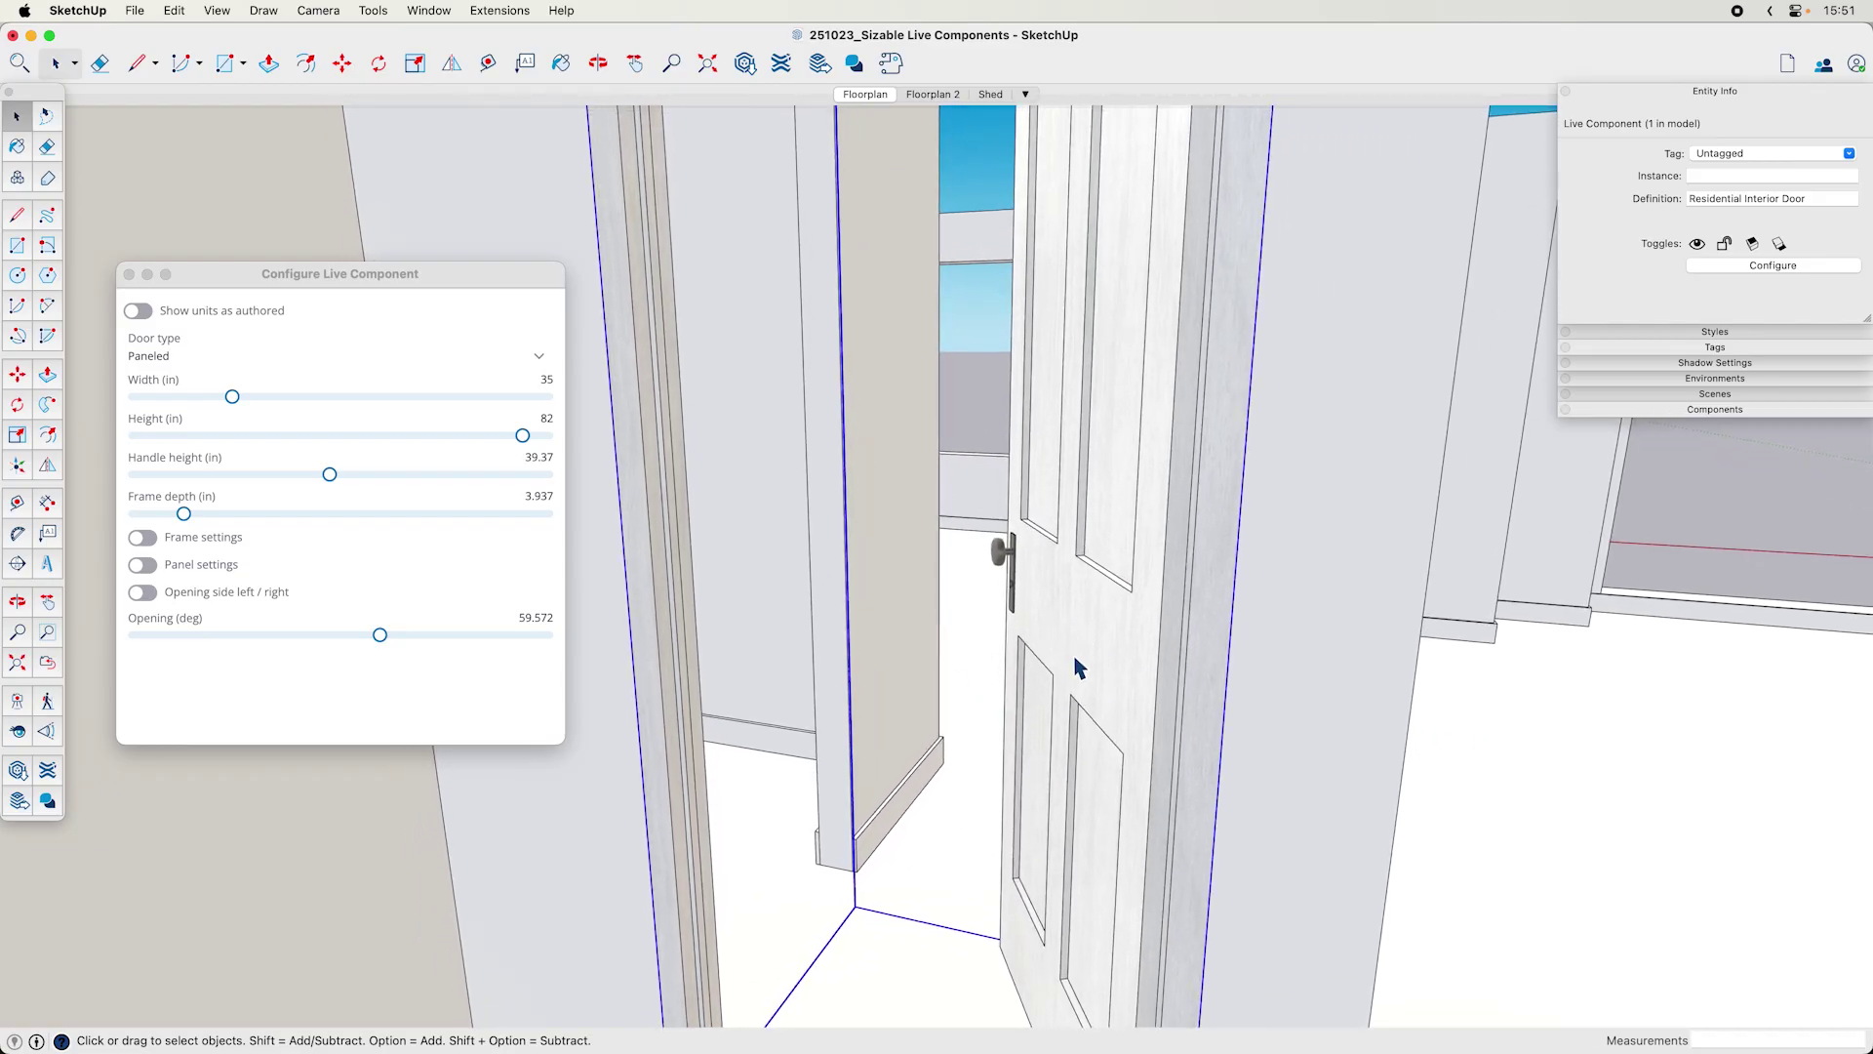
middle_drag(1033, 713, 1111, 675)
key(s)
key(space)
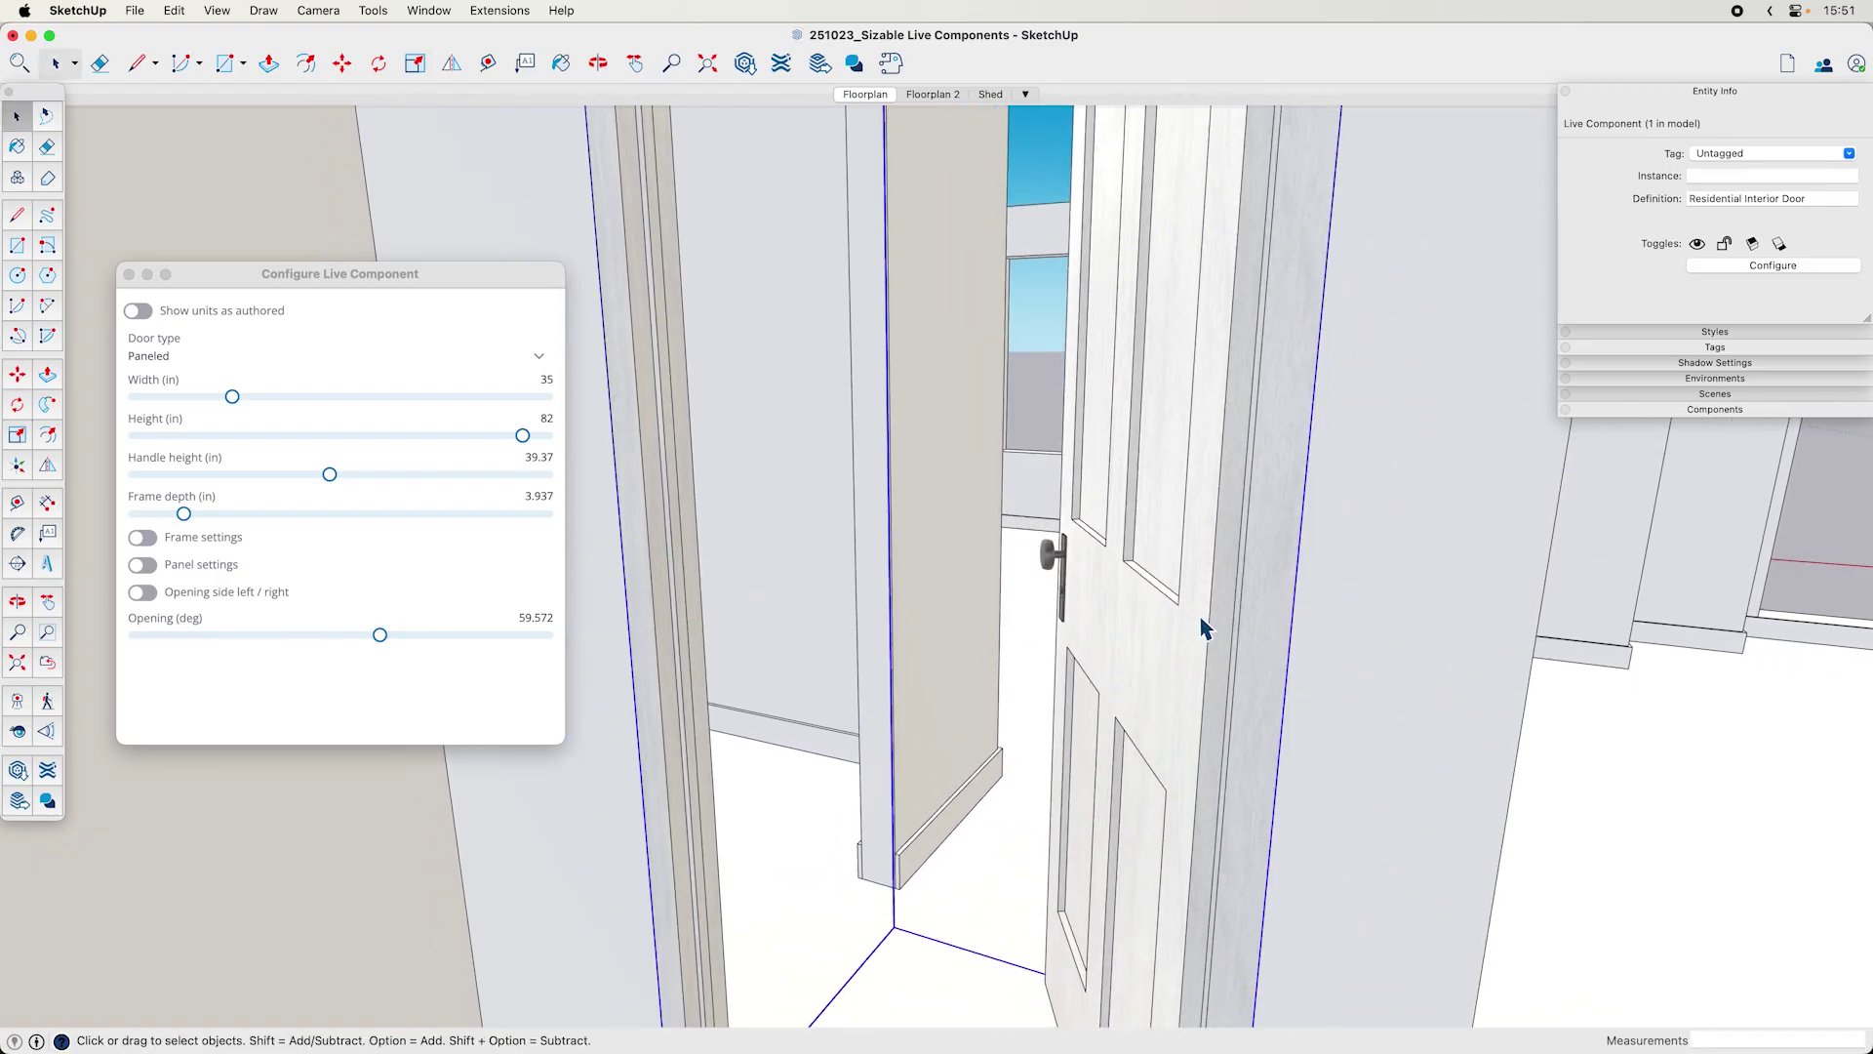
key(m)
middle_drag(1242, 536, 1127, 516)
key(alt)
click(1212, 138)
scroll(779, 405, down, 5)
middle_drag(886, 408, 937, 661)
scroll(937, 658, up, 5)
scroll(1073, 585, down, 3)
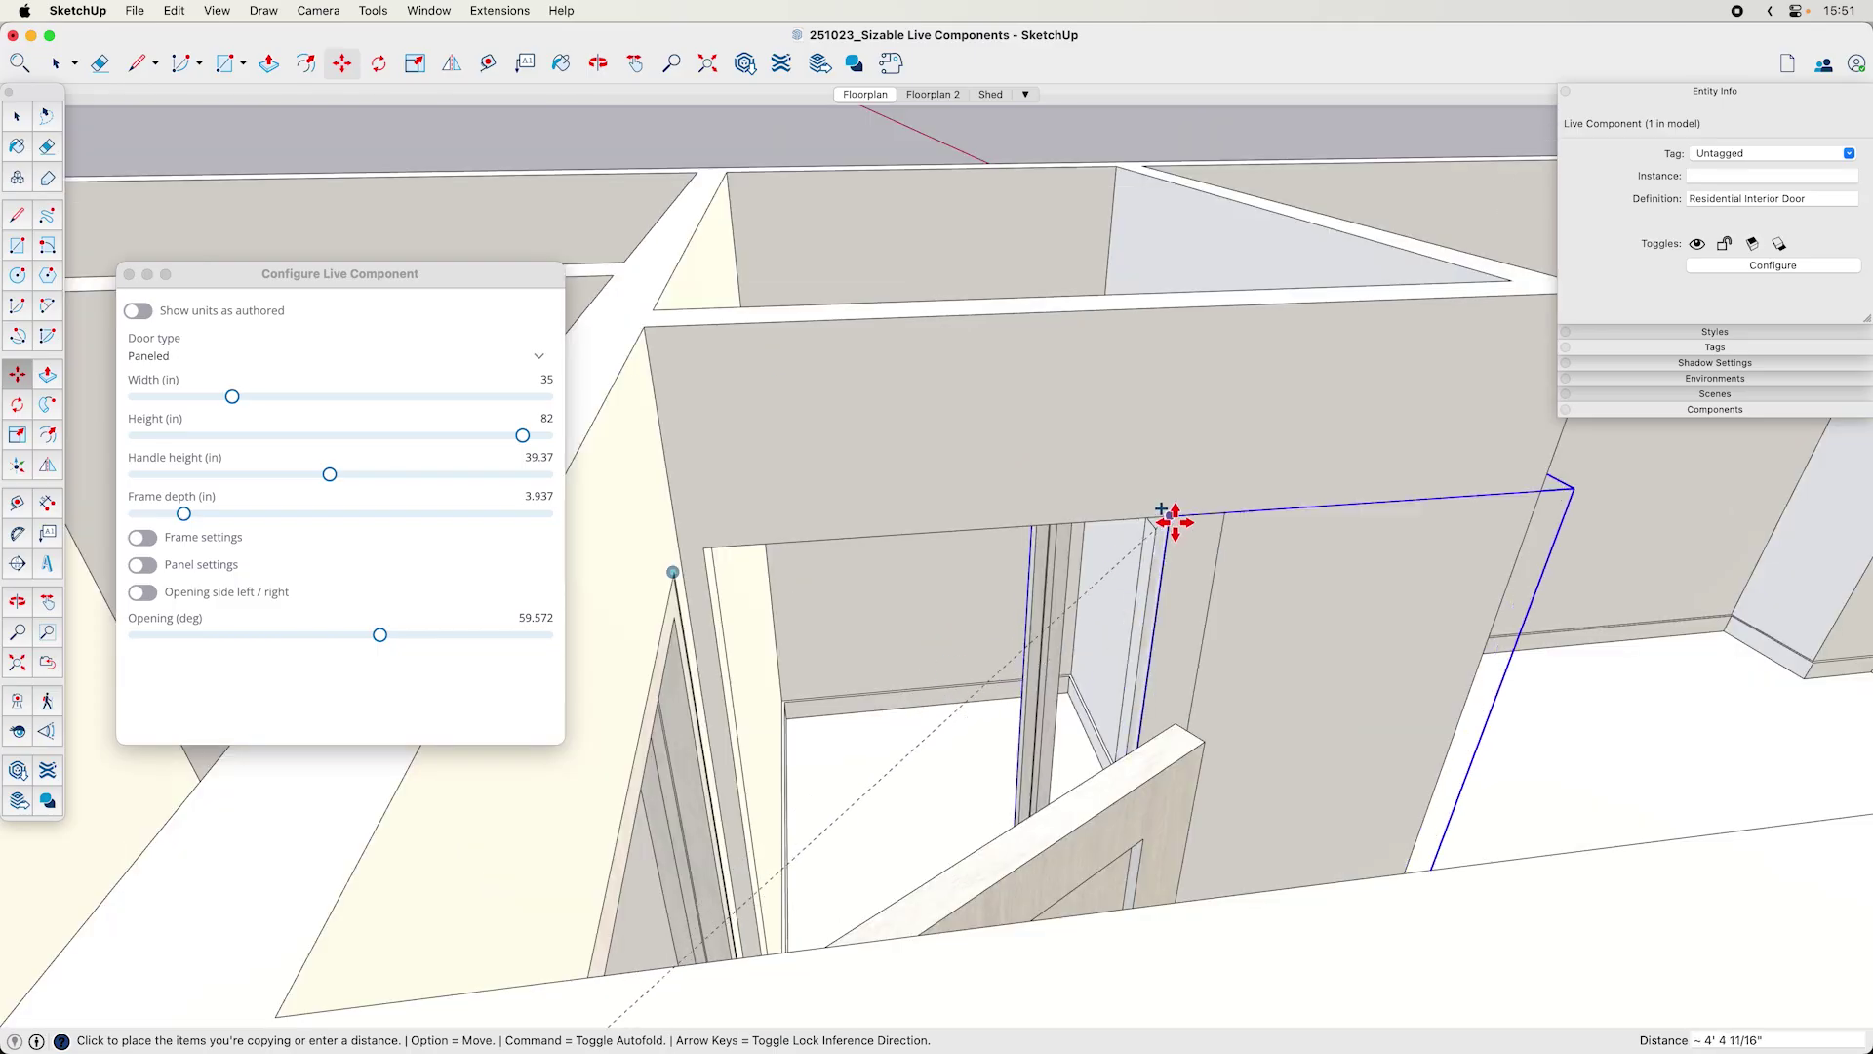
click(1171, 516)
key(q)
middle_drag(1149, 495, 585, 621)
- Scale the copied door's width to 31 in and switch its opening side
key(s)
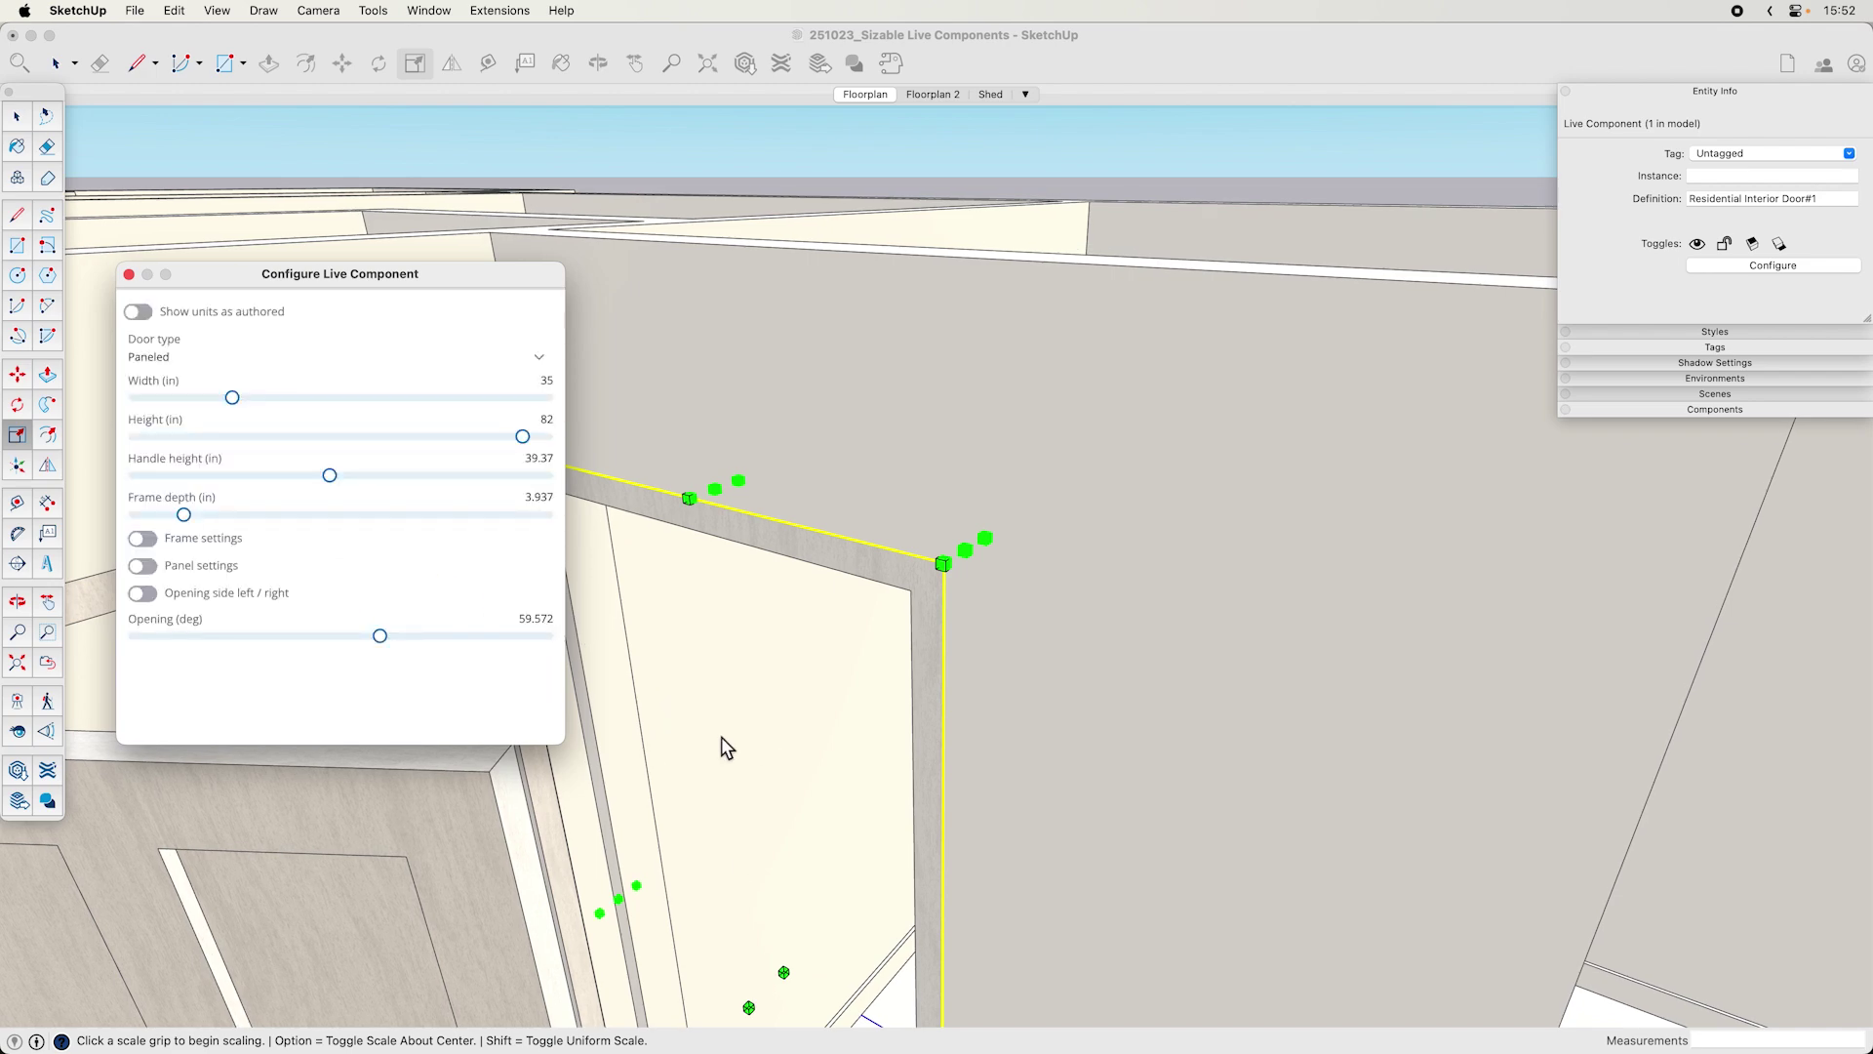
middle_drag(772, 596, 851, 899)
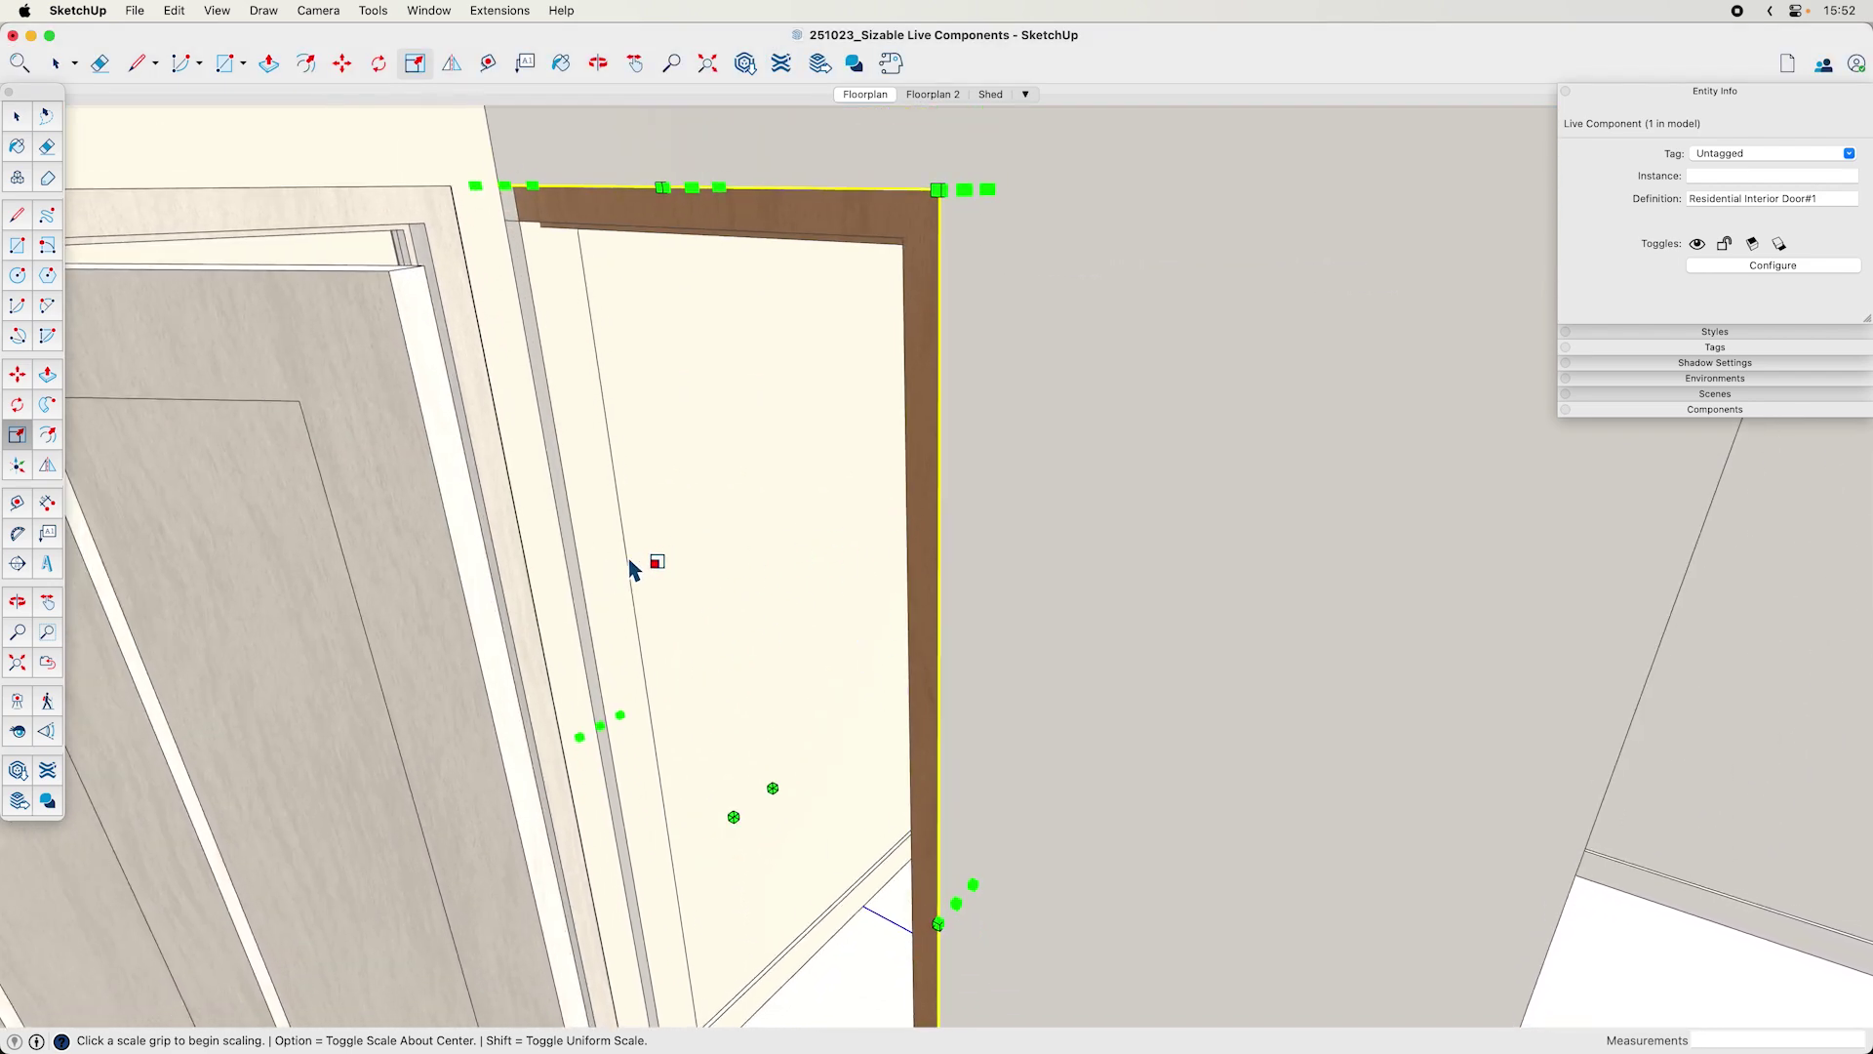
click(602, 730)
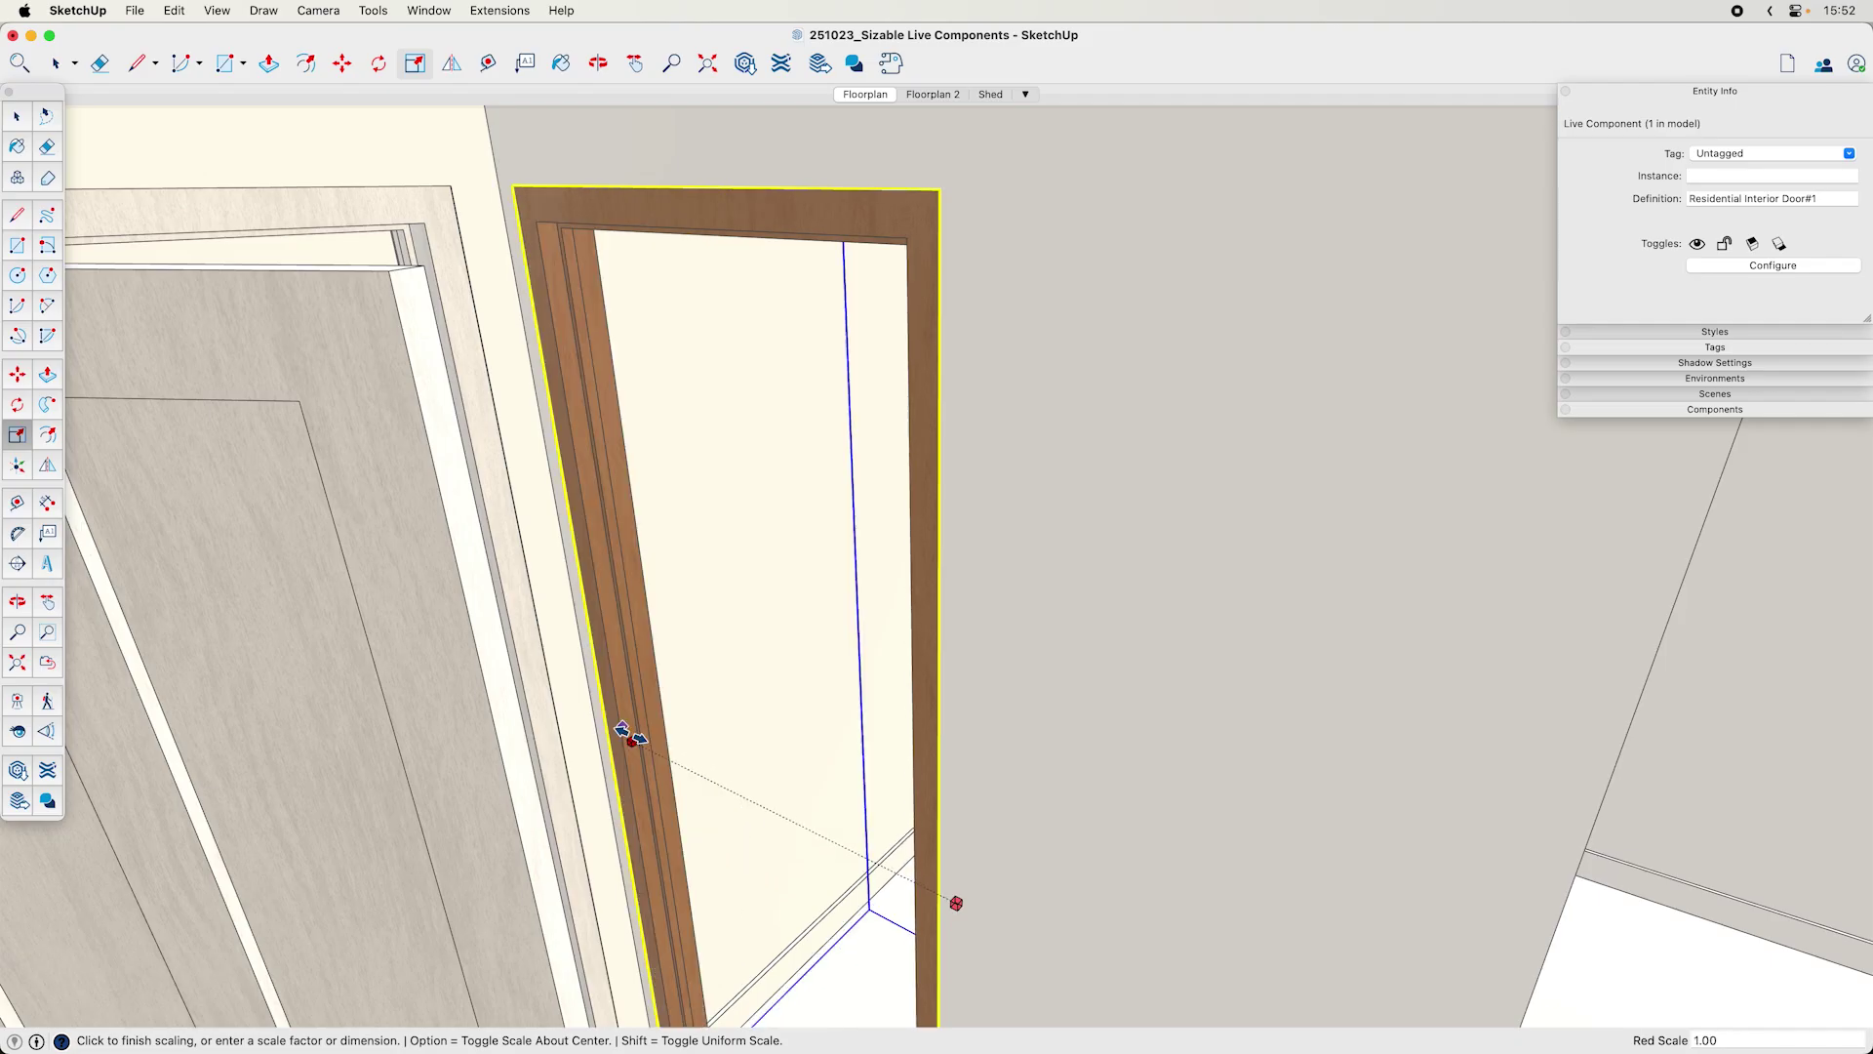
click(618, 798)
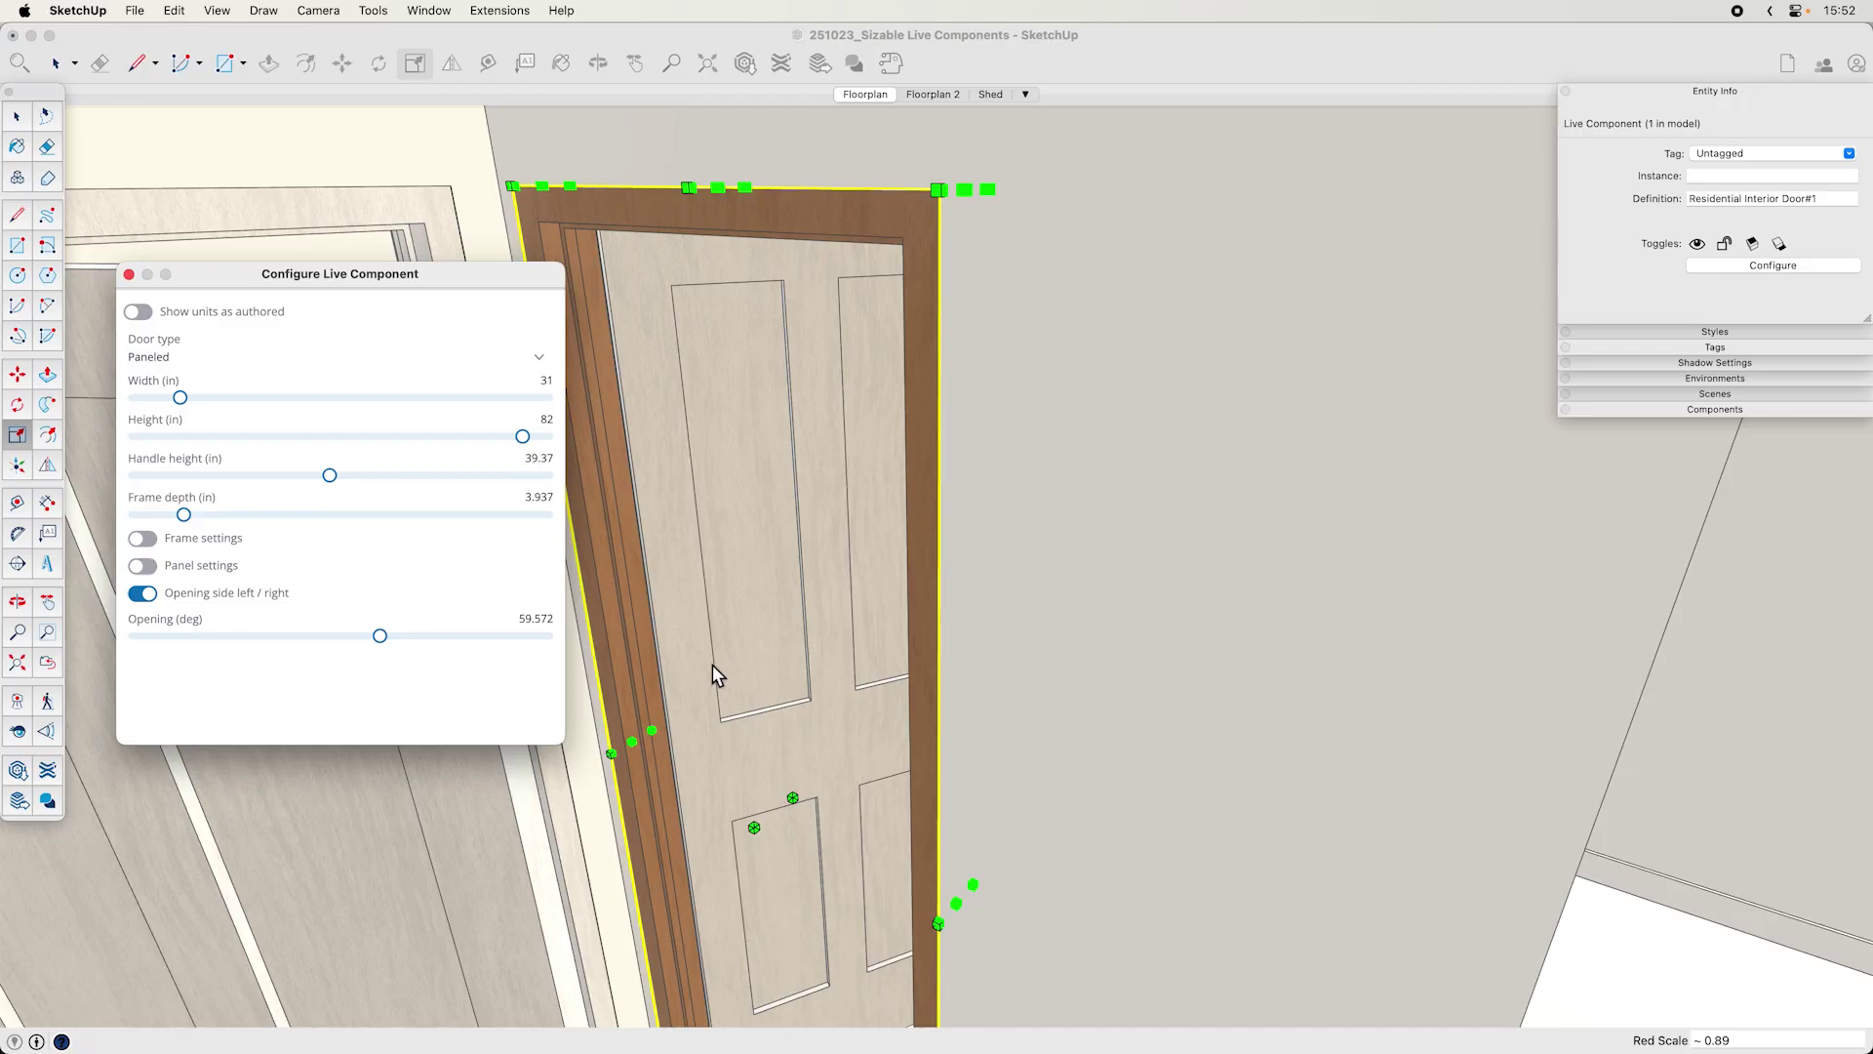
- Paint the copied door's brown frame with the pale wood material sampled from its panel
key(b)
alt+click(706, 676)
click(640, 669)
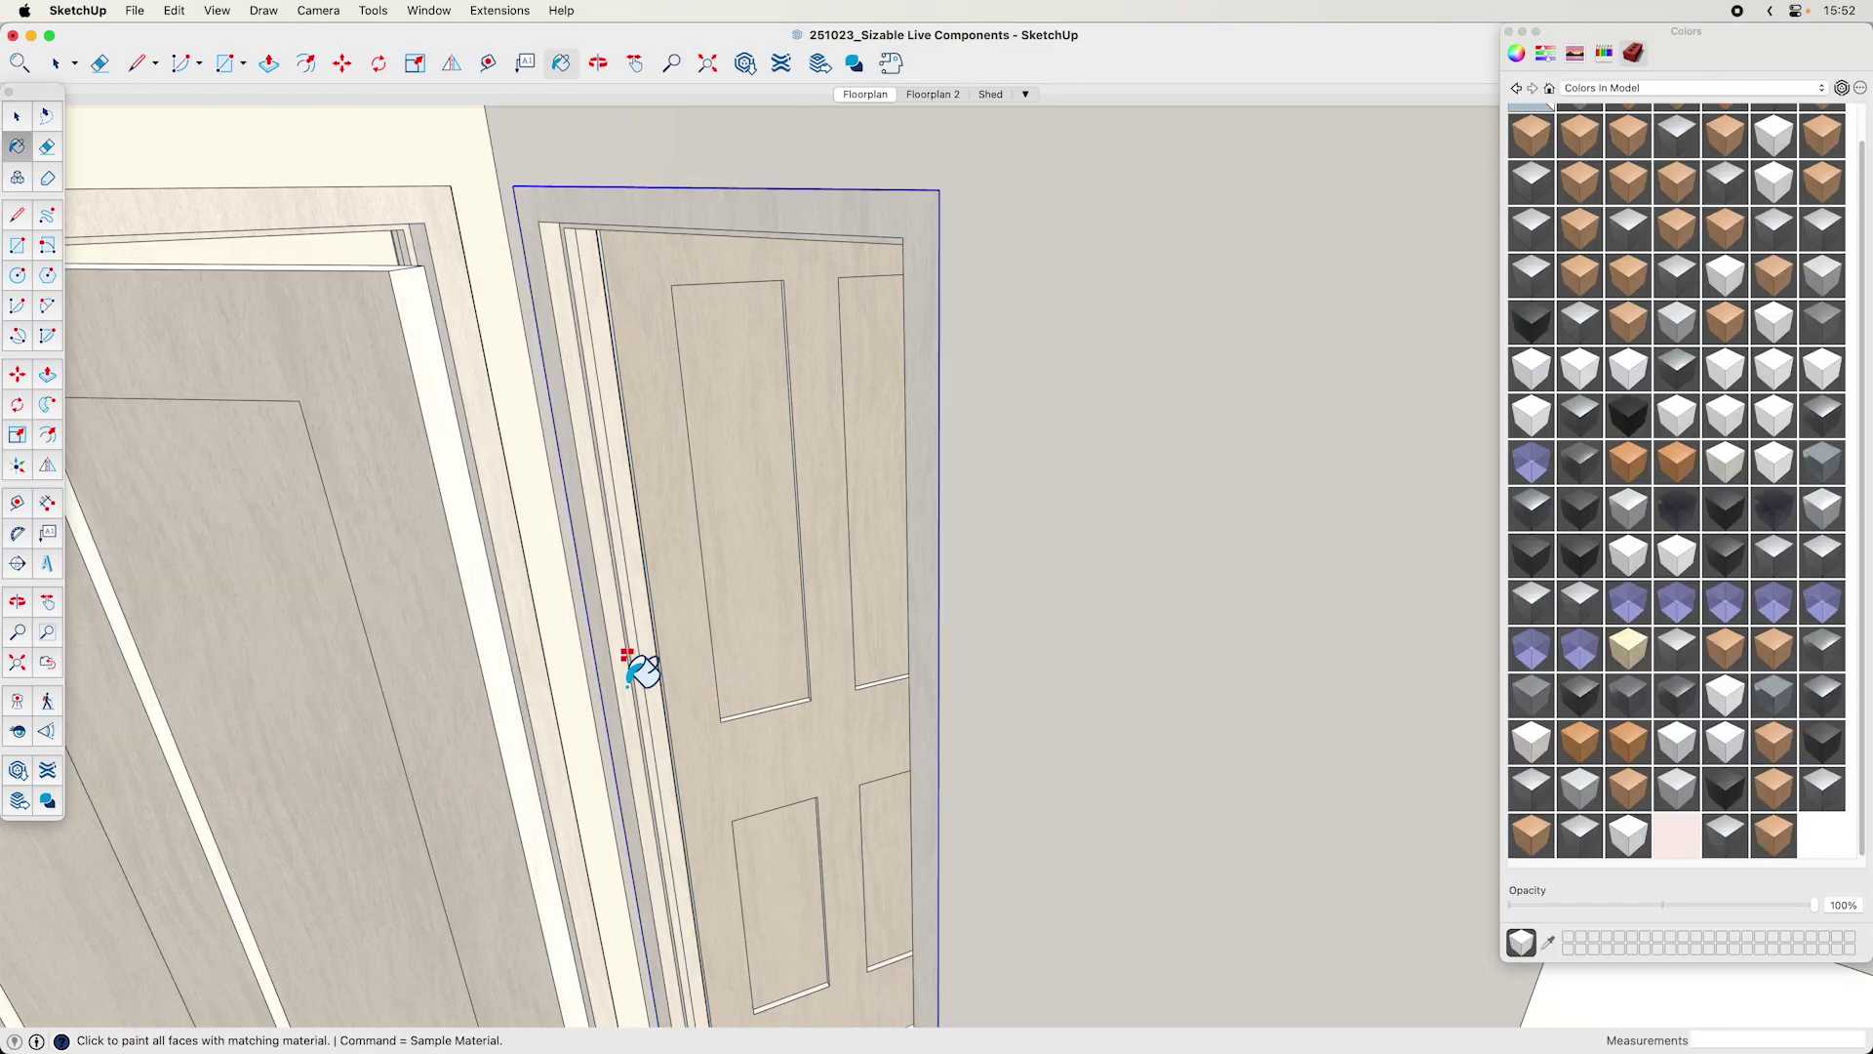
key(space)
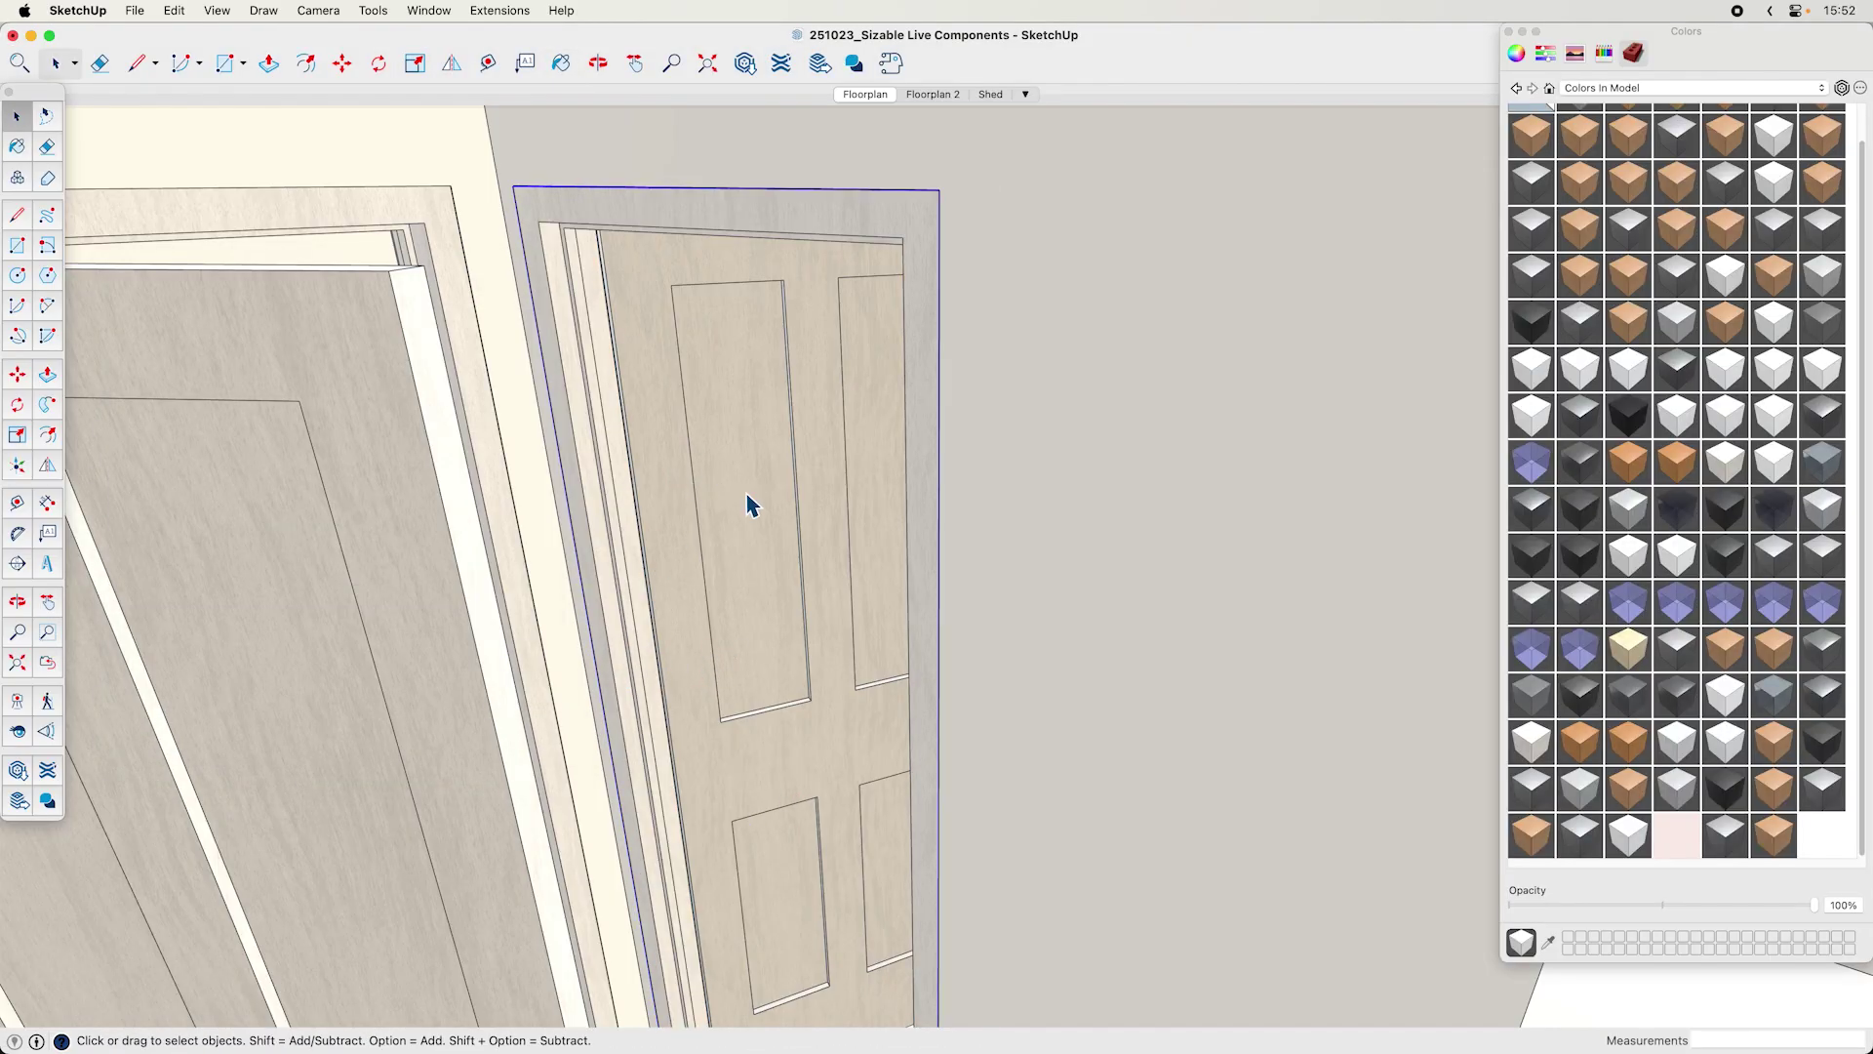
middle_drag(773, 510, 806, 709)
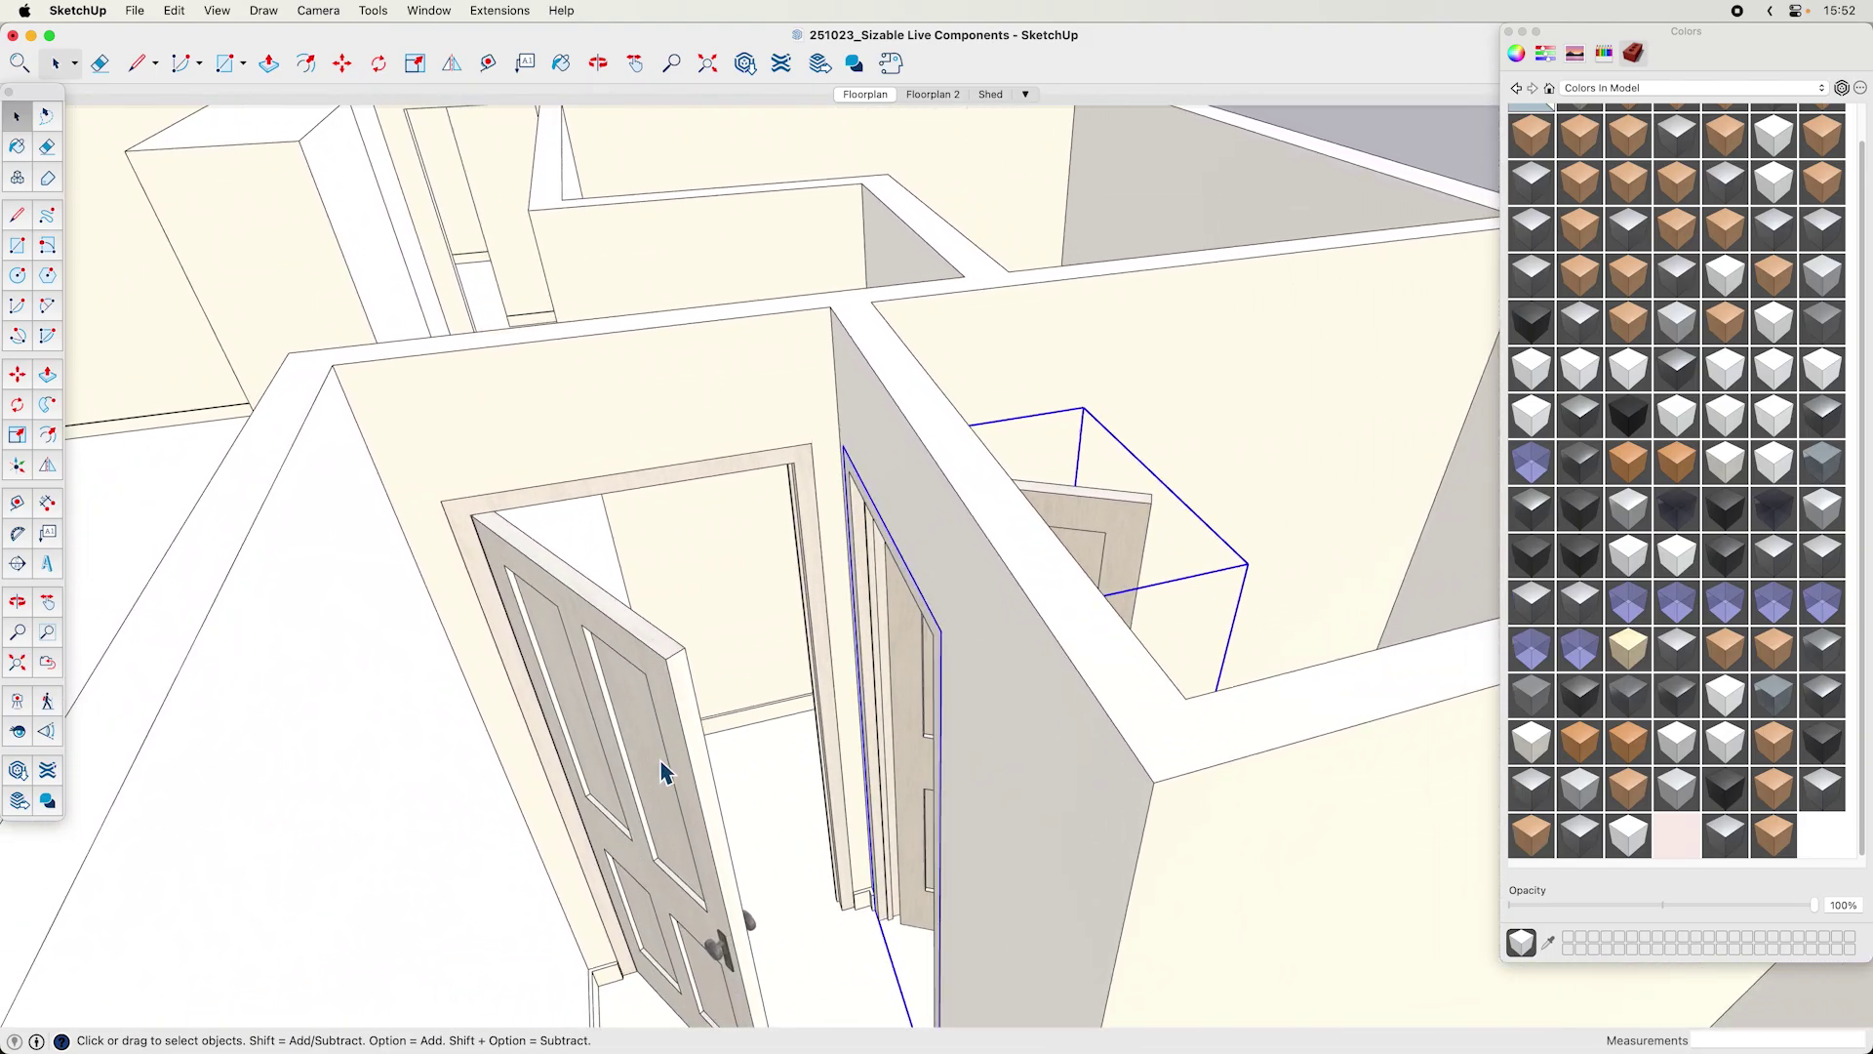
middle_drag(660, 761, 671, 772)
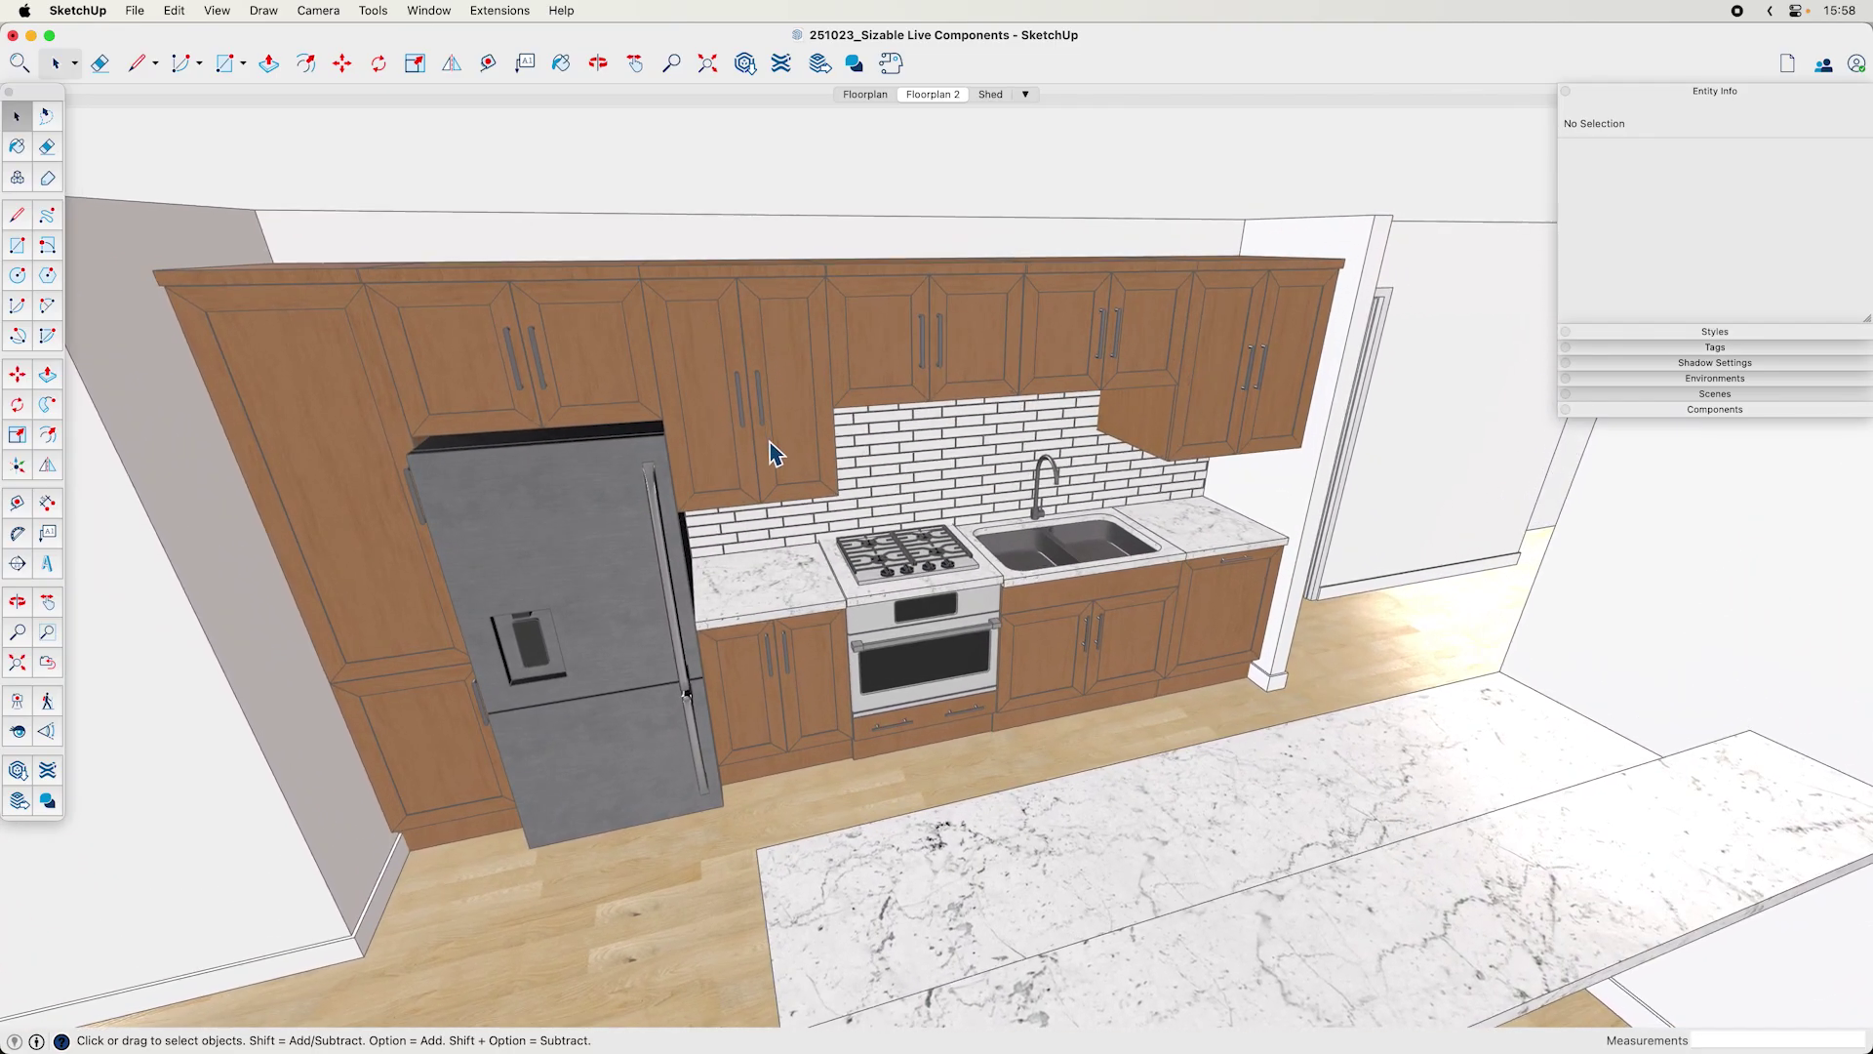
- Open the live component configuration of the double-door upper cabinet beside the refrigerator
click(751, 478)
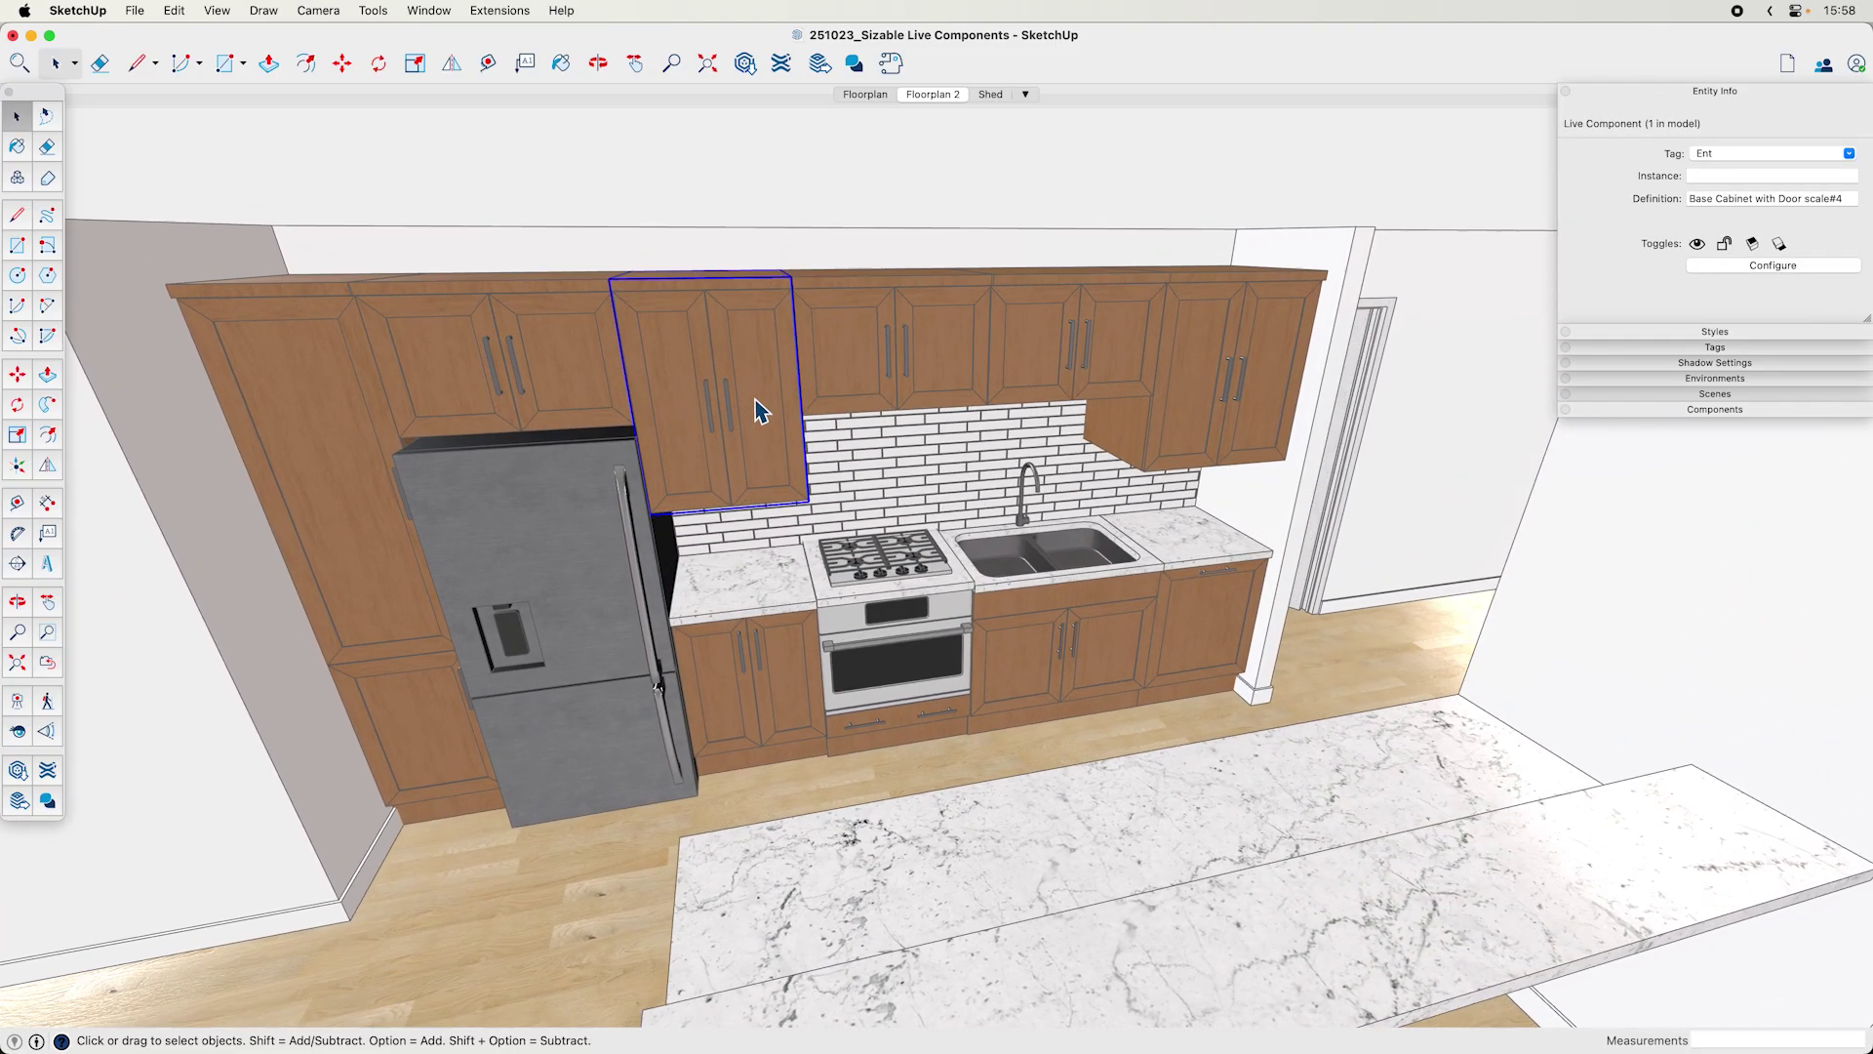
double_click(760, 397)
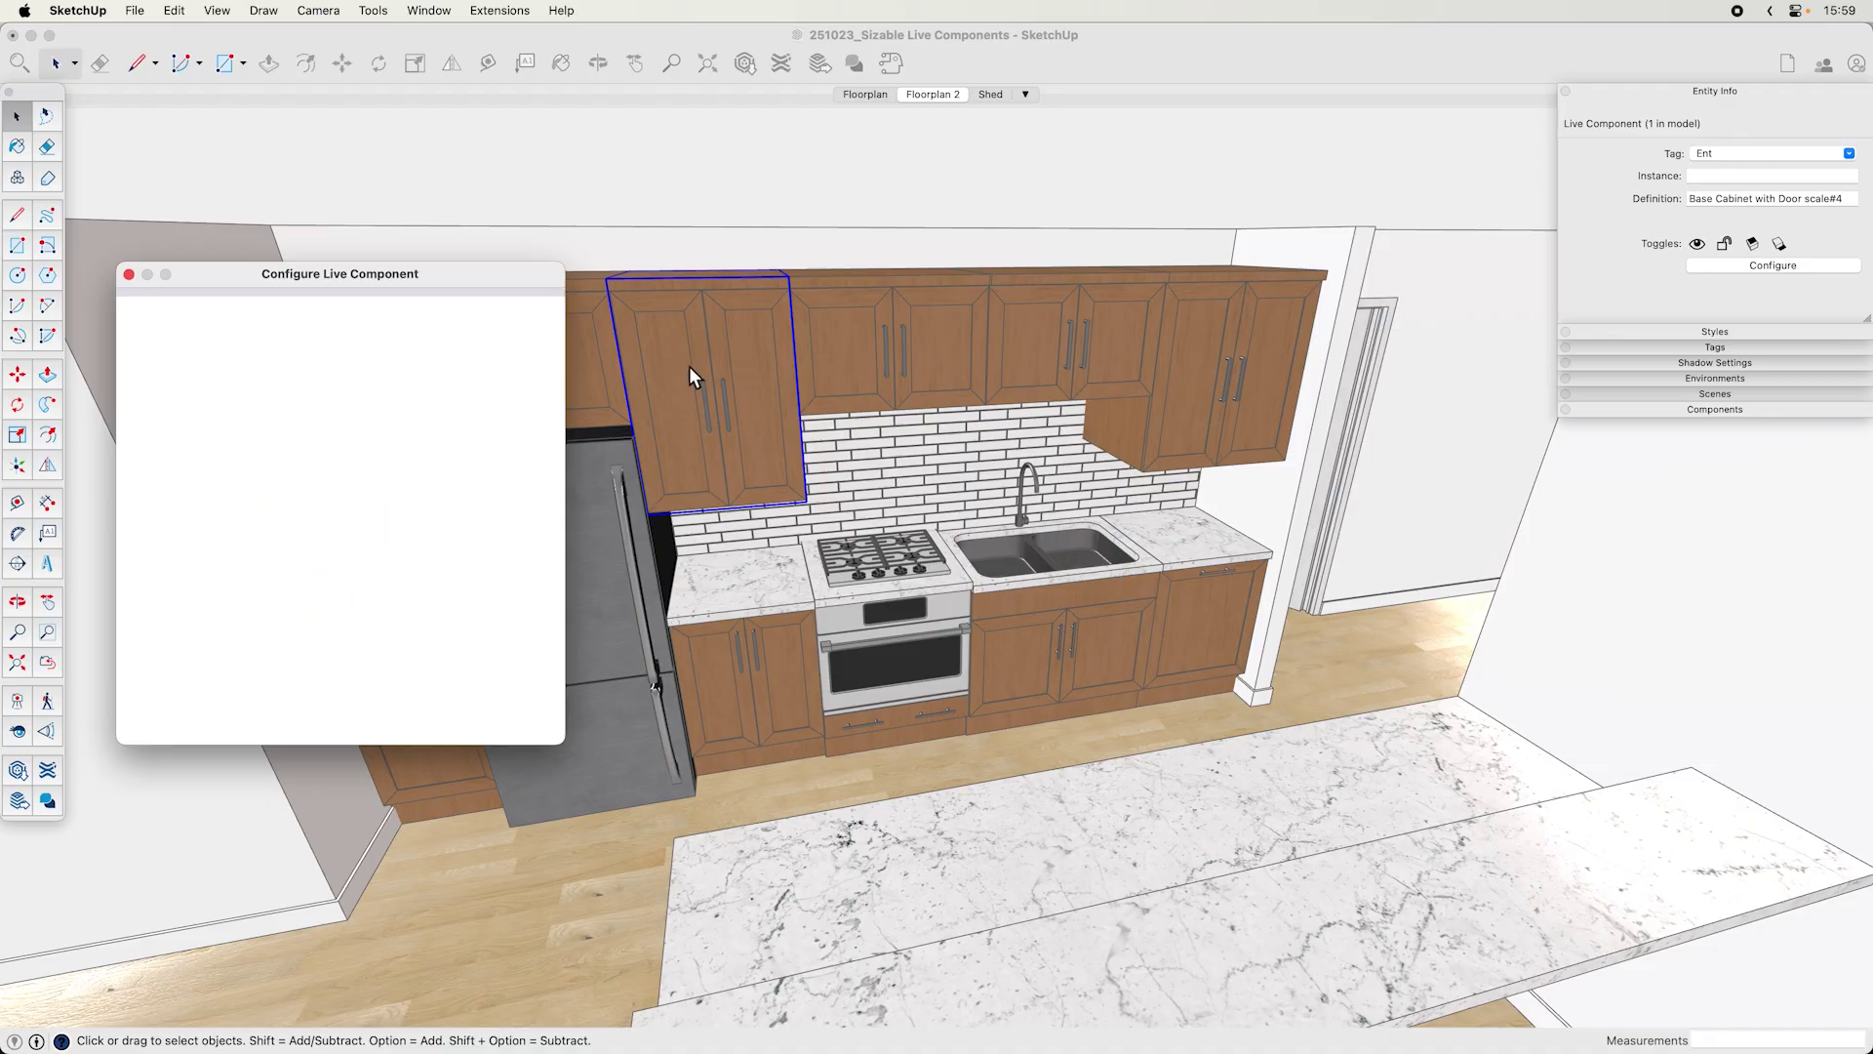
- Open the 3D Models collections of the SketchUp Libraries in the 3D Warehouse
click(744, 62)
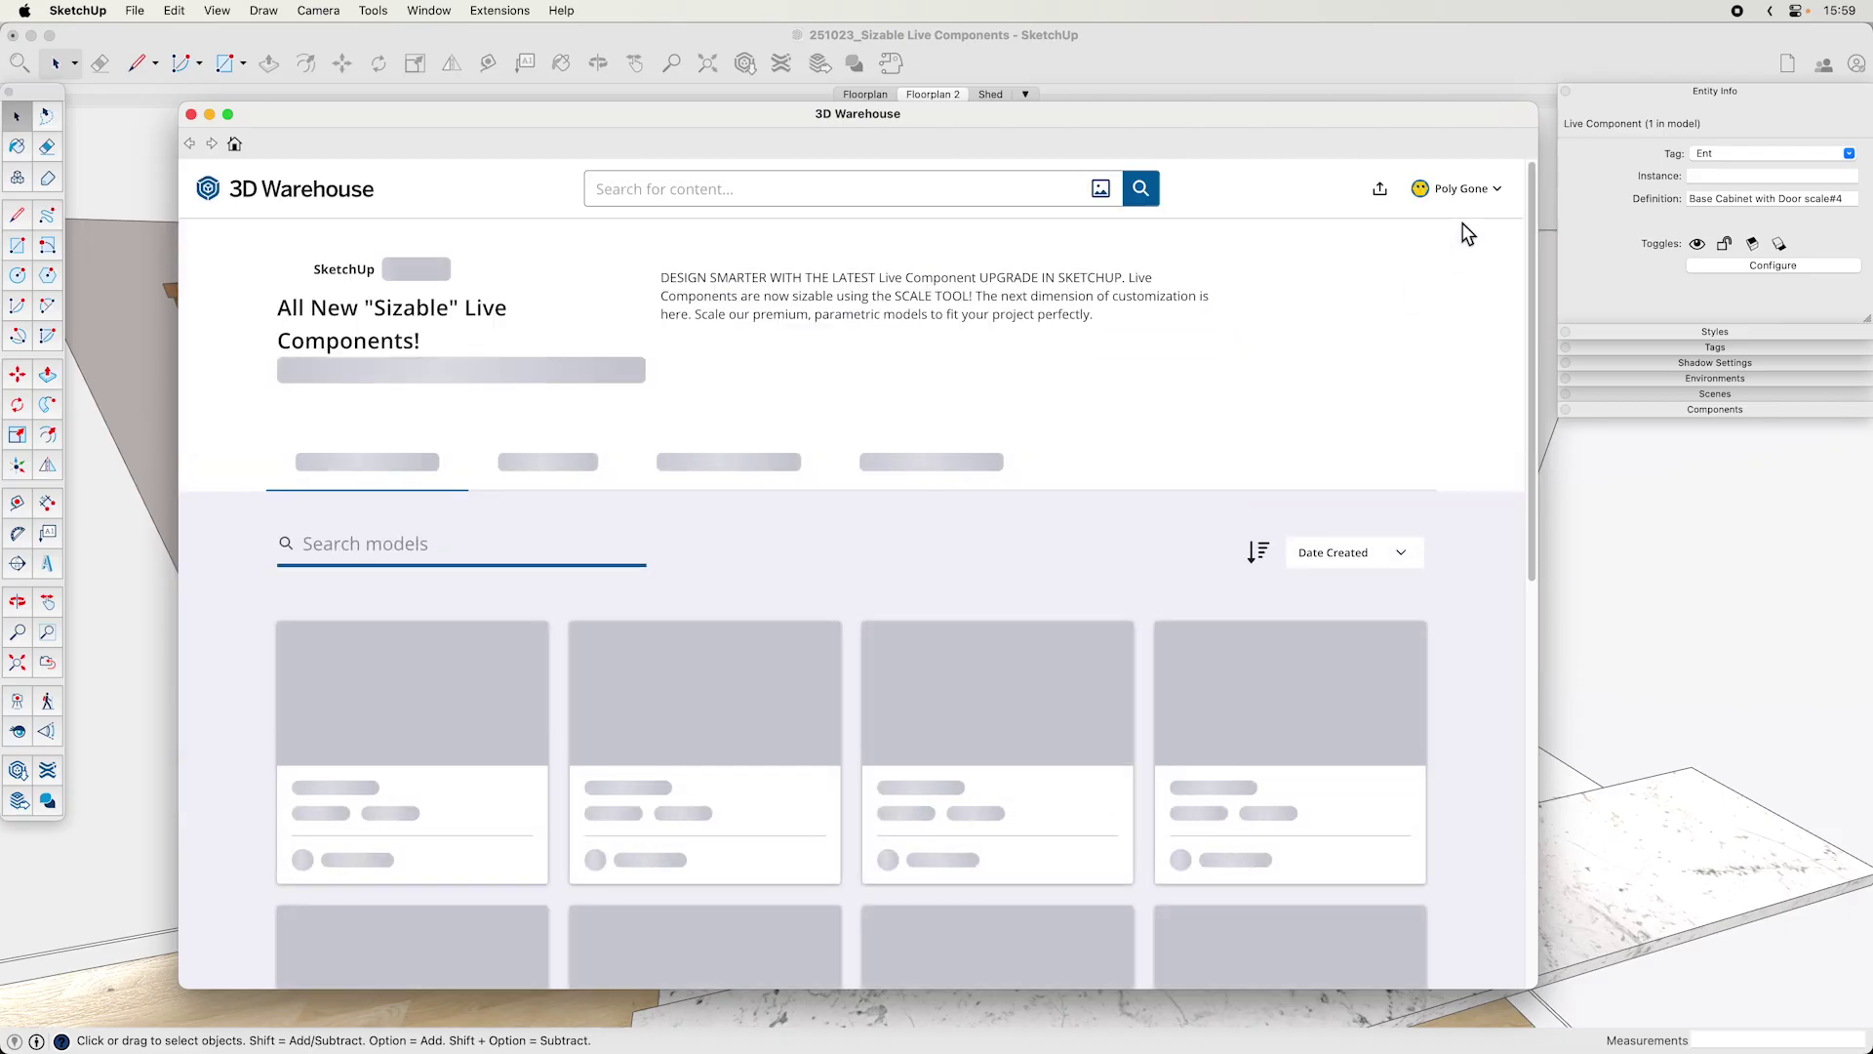
click(1464, 188)
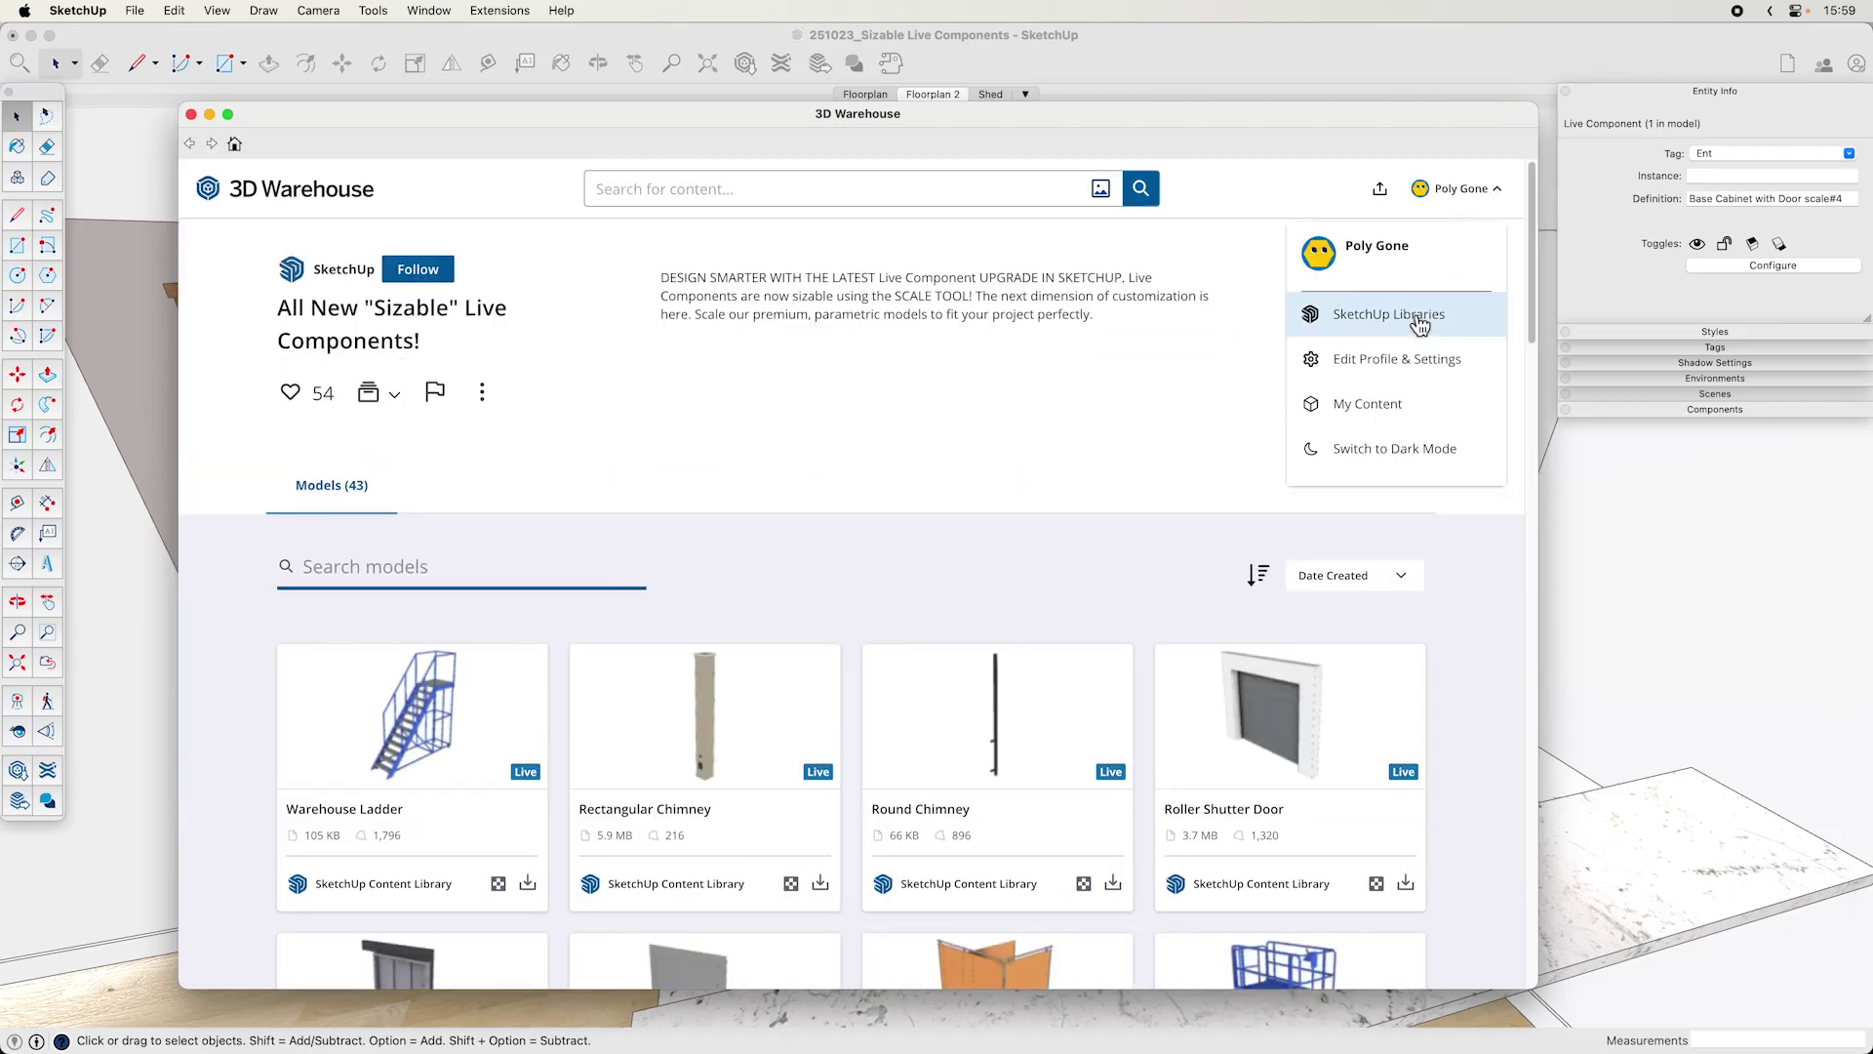
click(1458, 326)
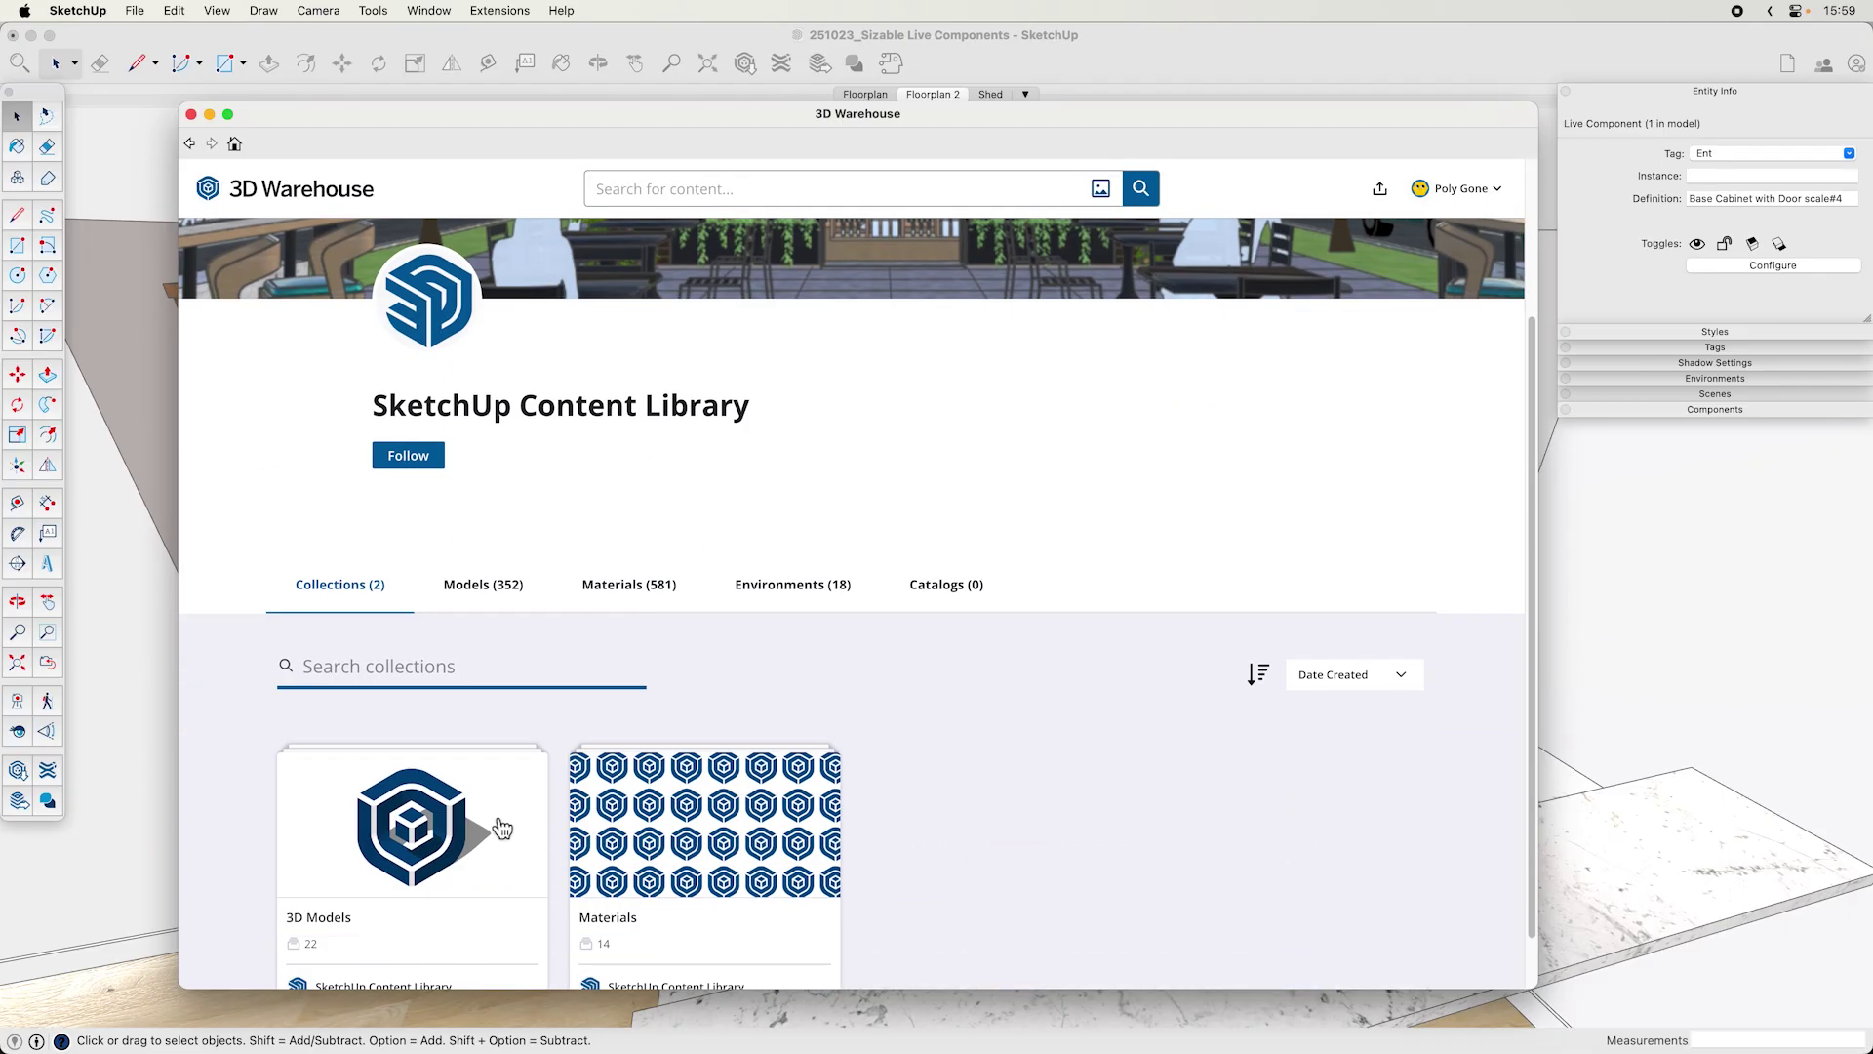
click(502, 828)
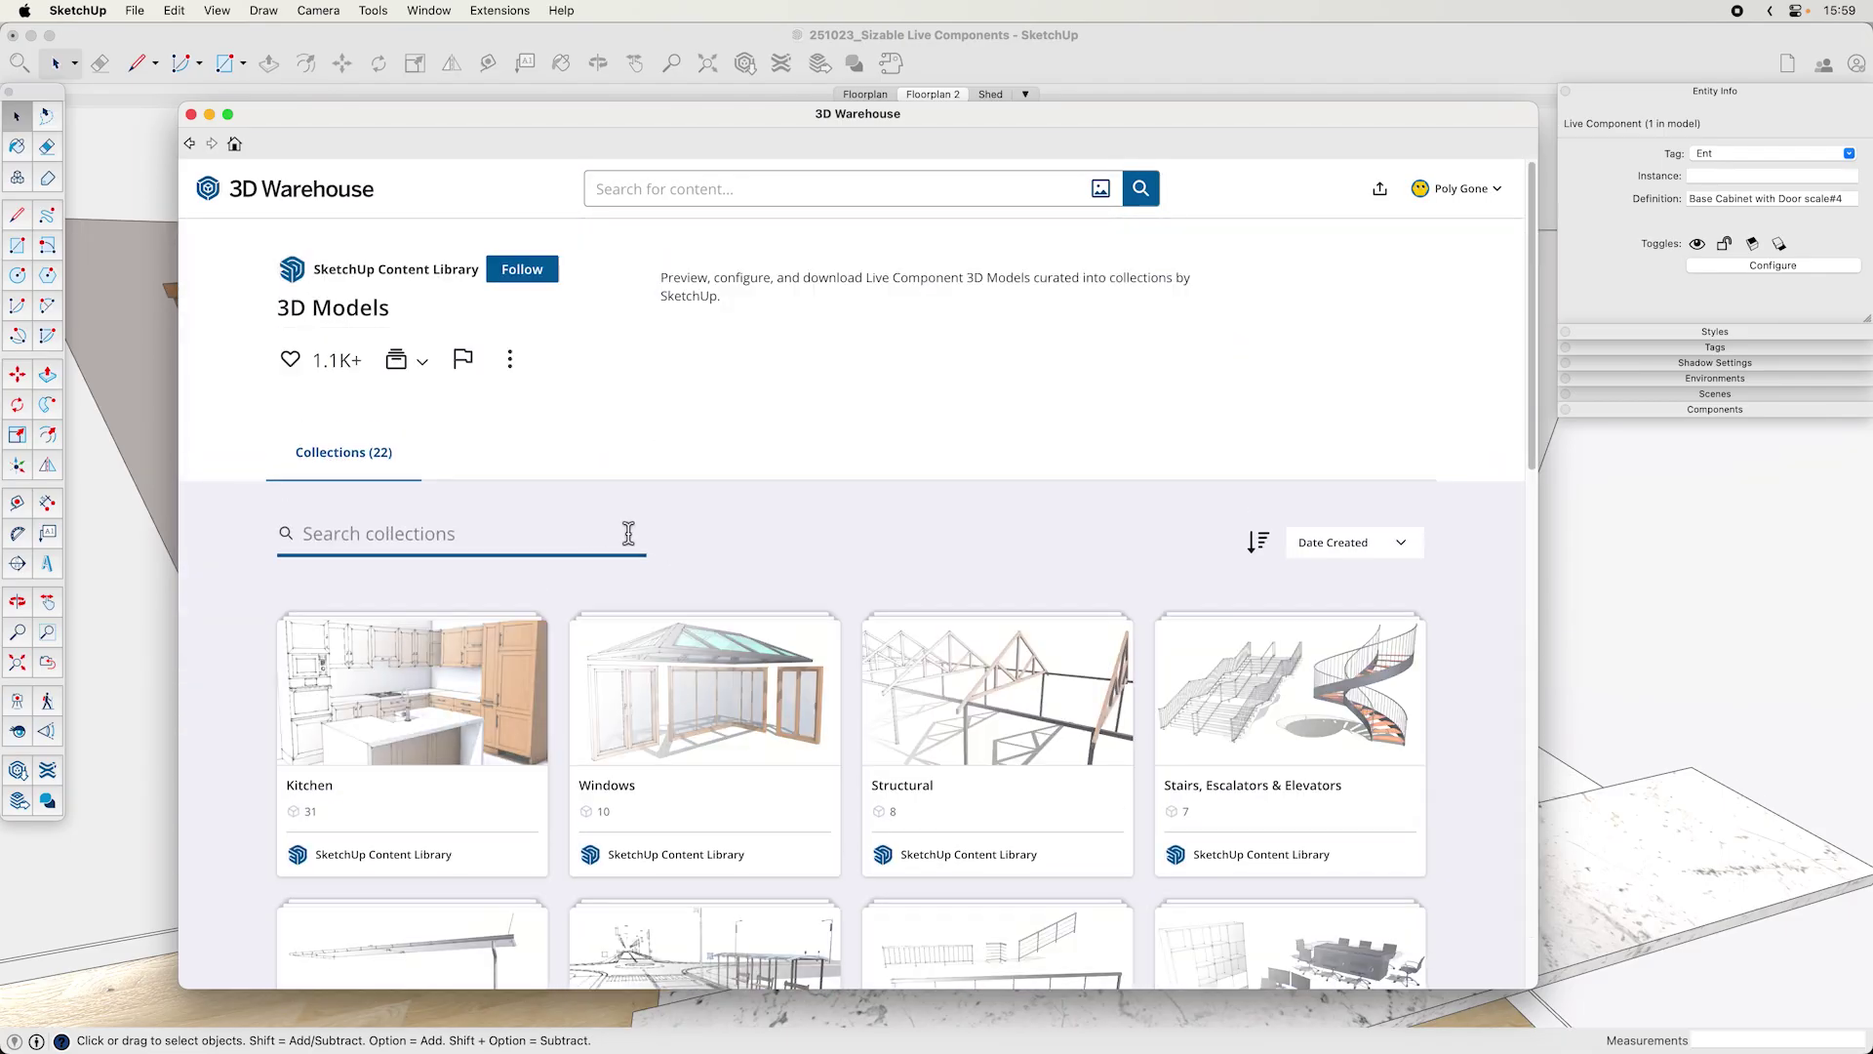
- Look through the 3D Models collections and close the 3D Warehouse
scroll(623, 538, down, 2)
scroll(1177, 593, down, 10)
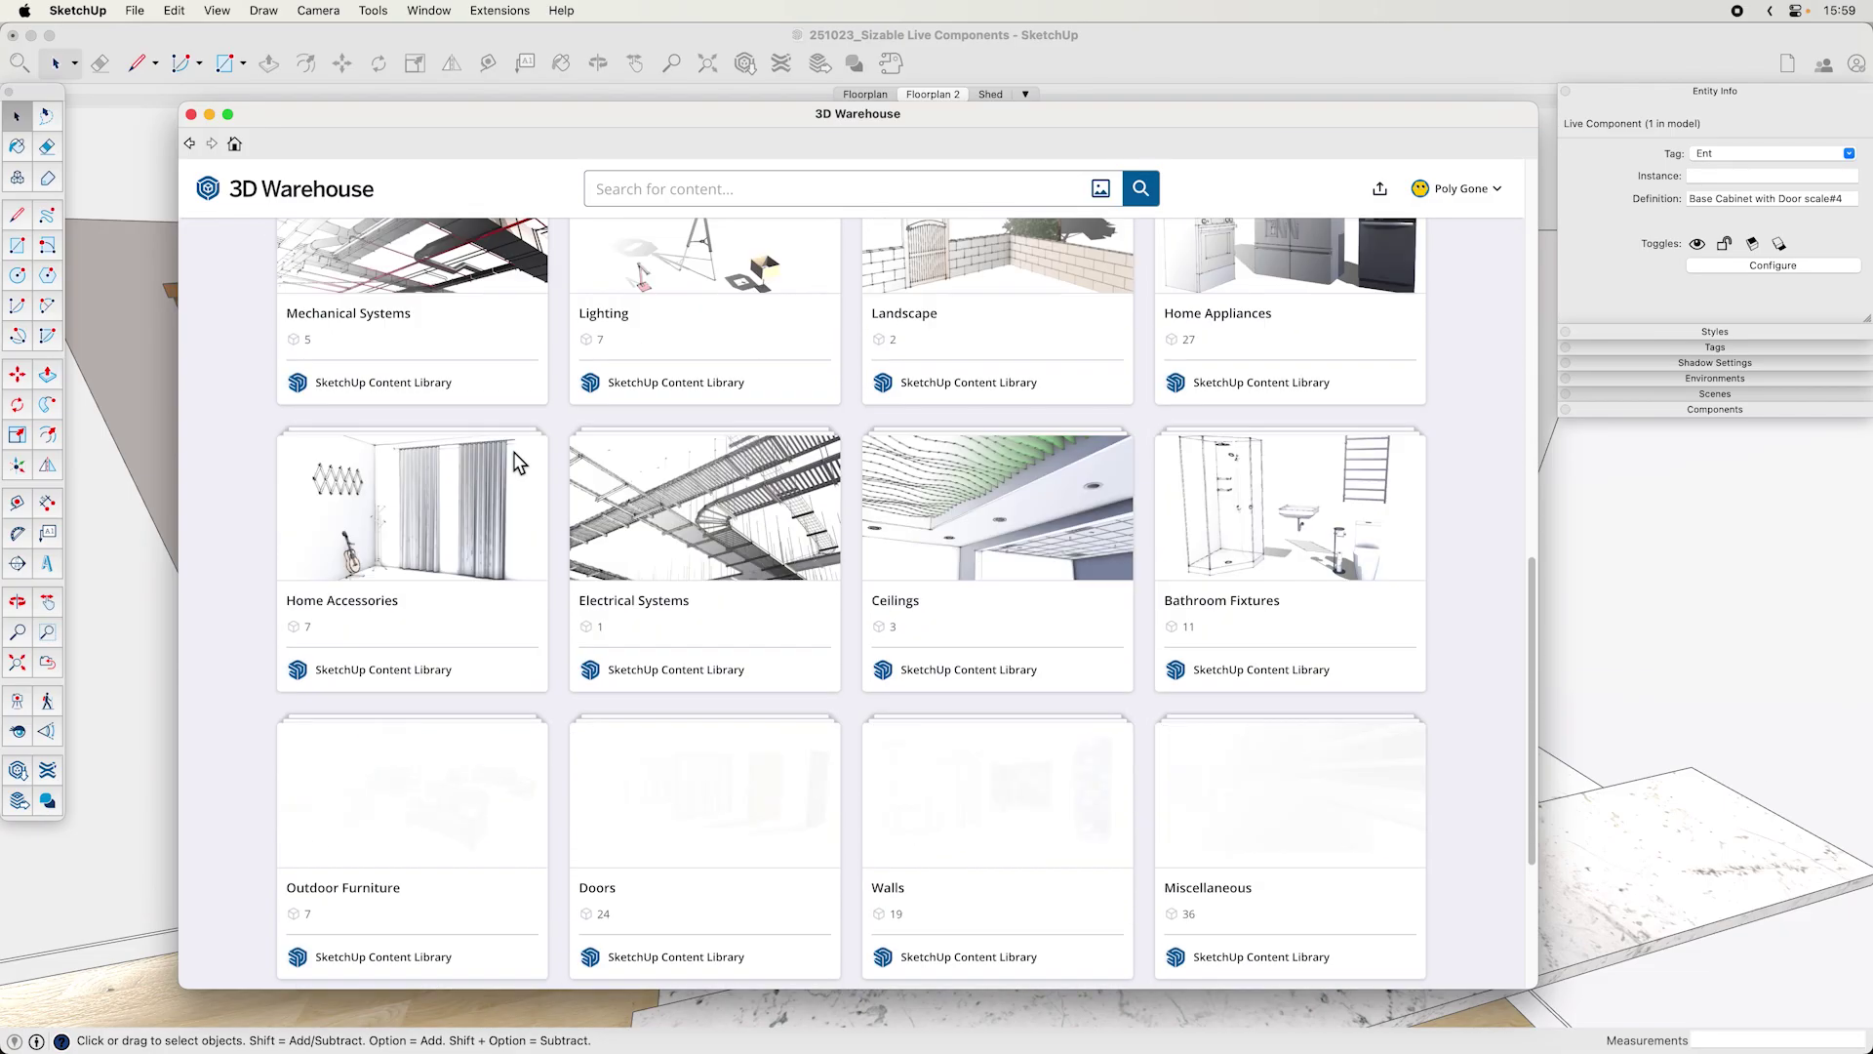
click(191, 114)
- Scale the width of the double-door upper cabinet beside the refrigerator down by a factor of 0.65
middle_drag(889, 591, 944, 611)
scroll(875, 652, up, 2)
scroll(897, 644, up, 3)
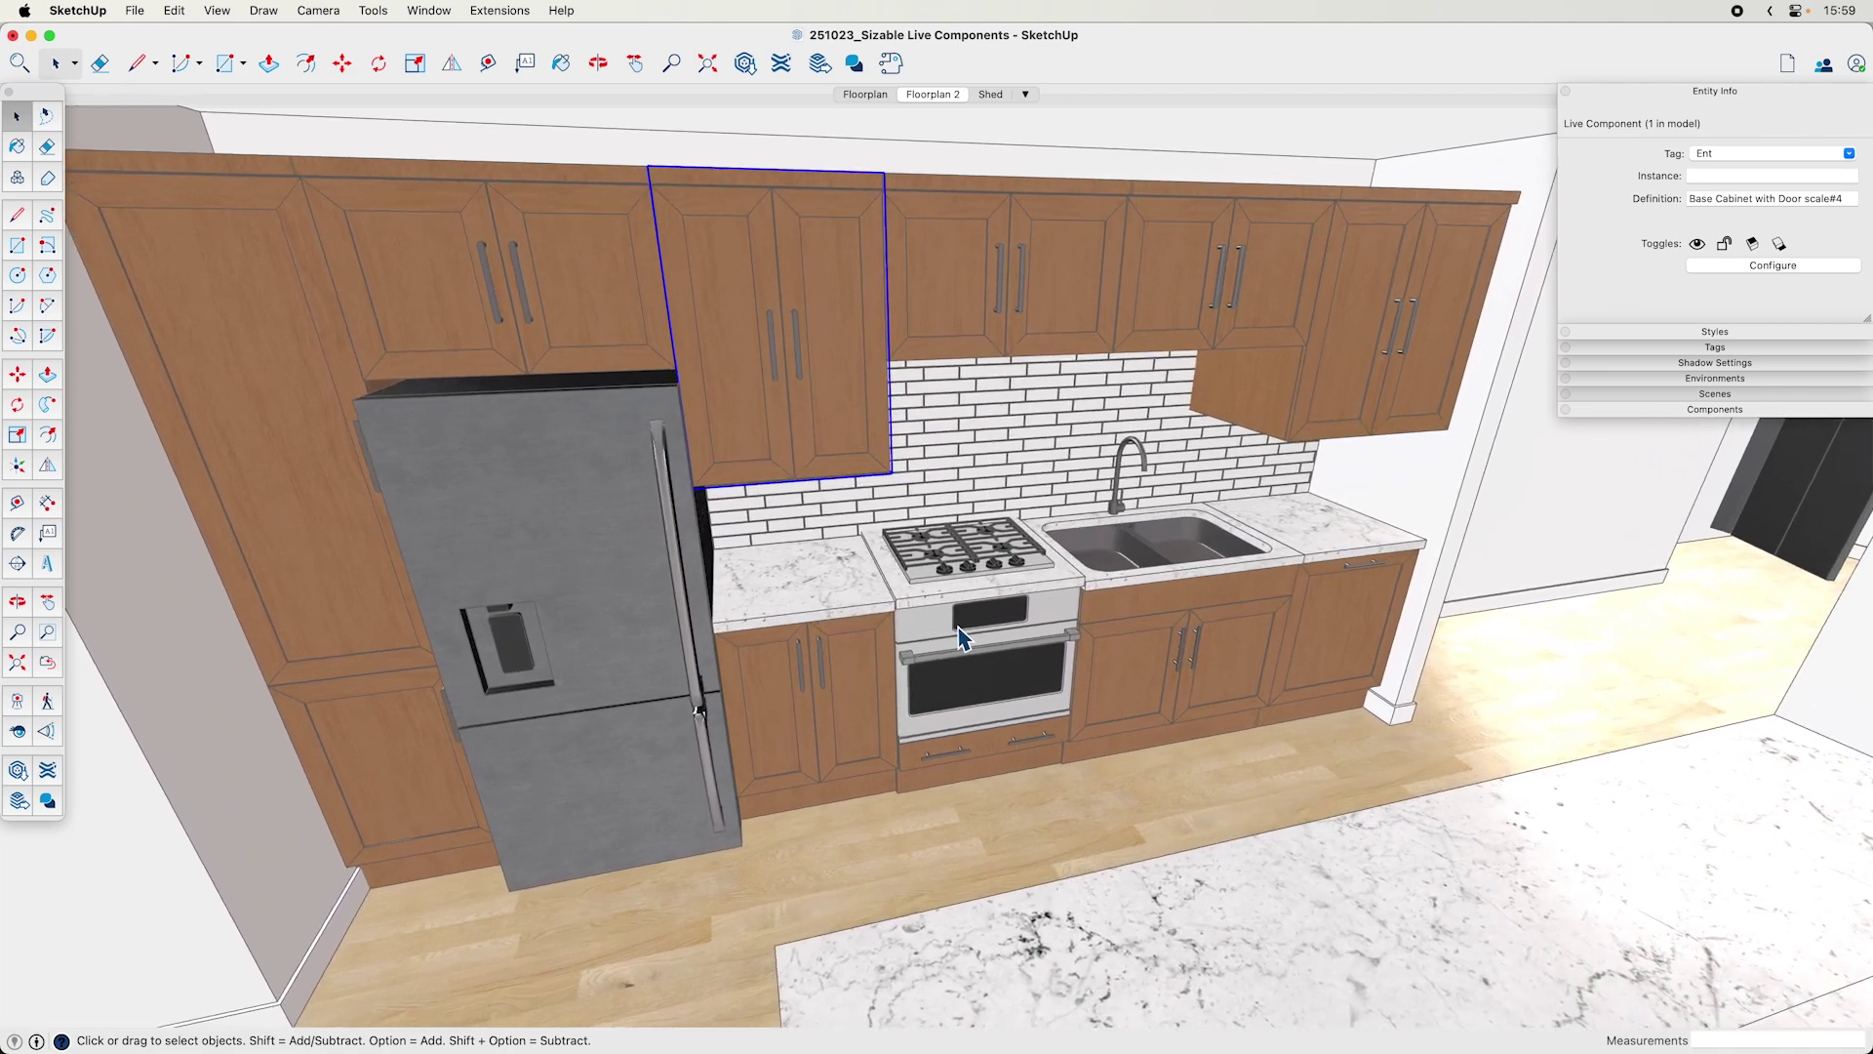
double_click(835, 401)
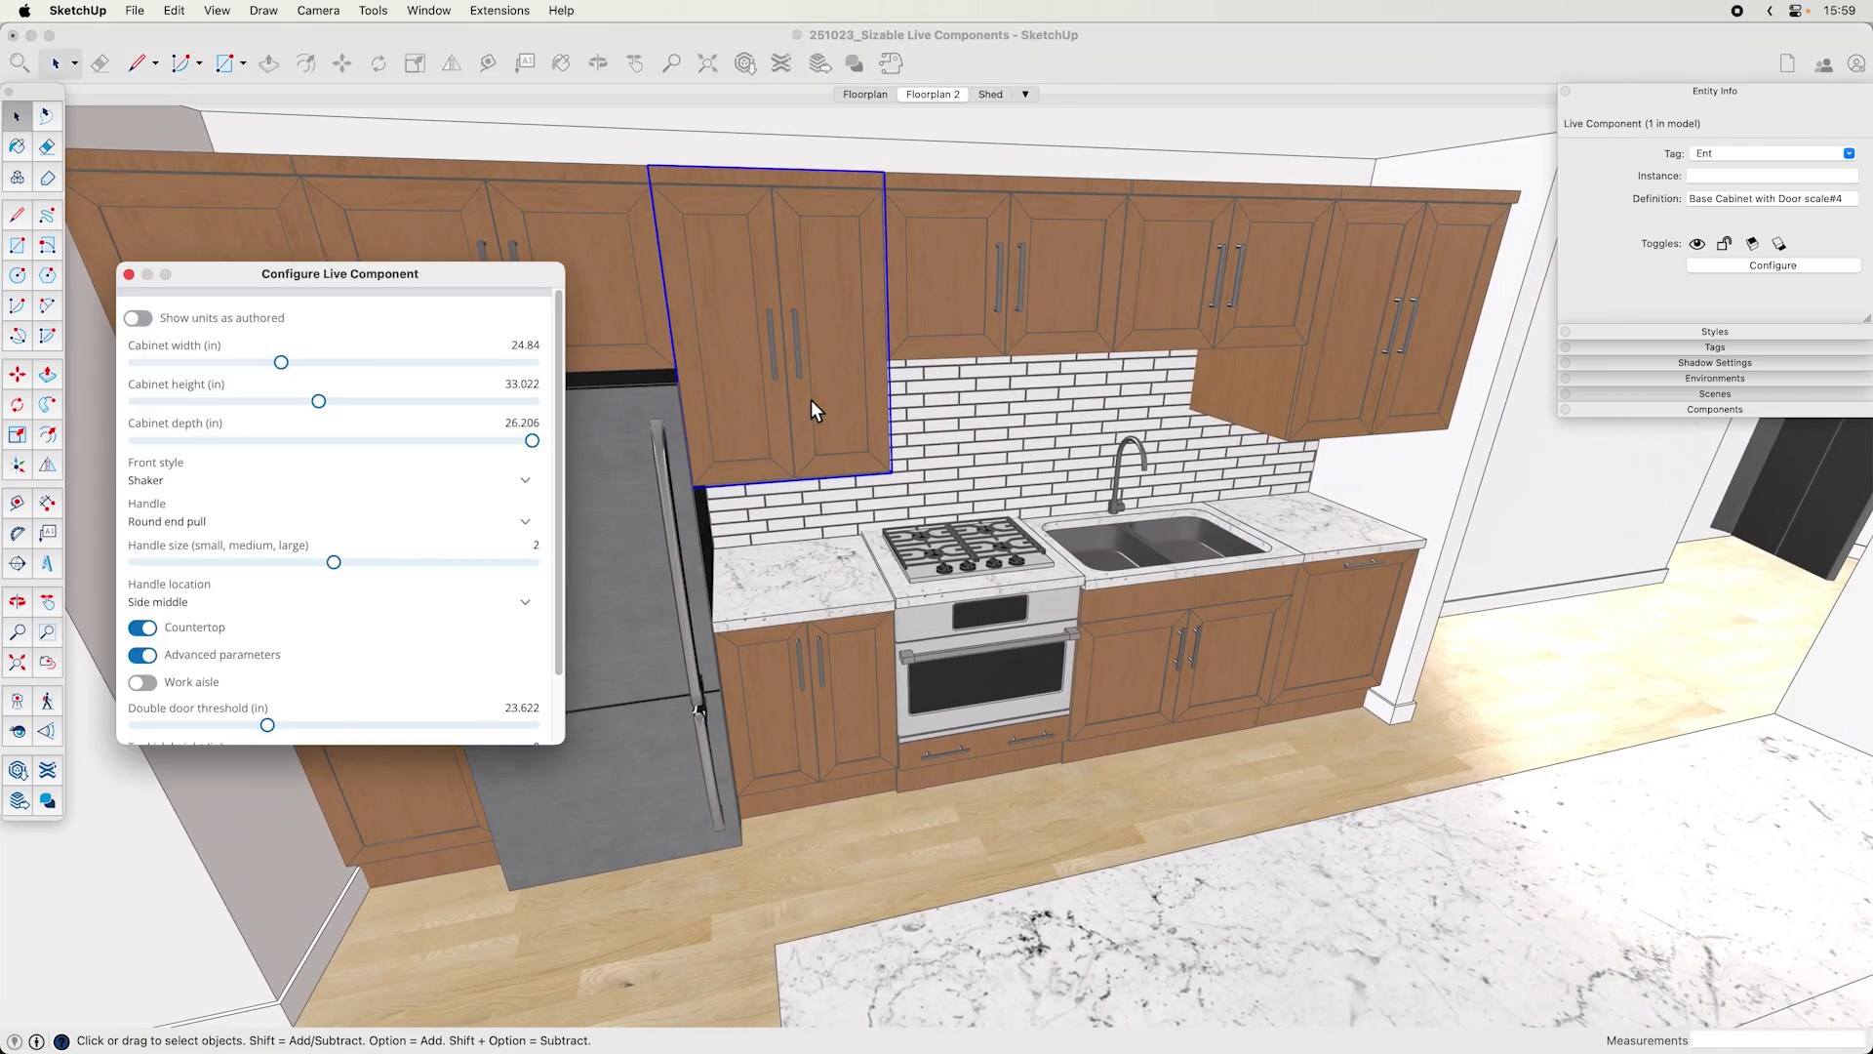
click(844, 390)
key(s)
click(884, 333)
click(809, 344)
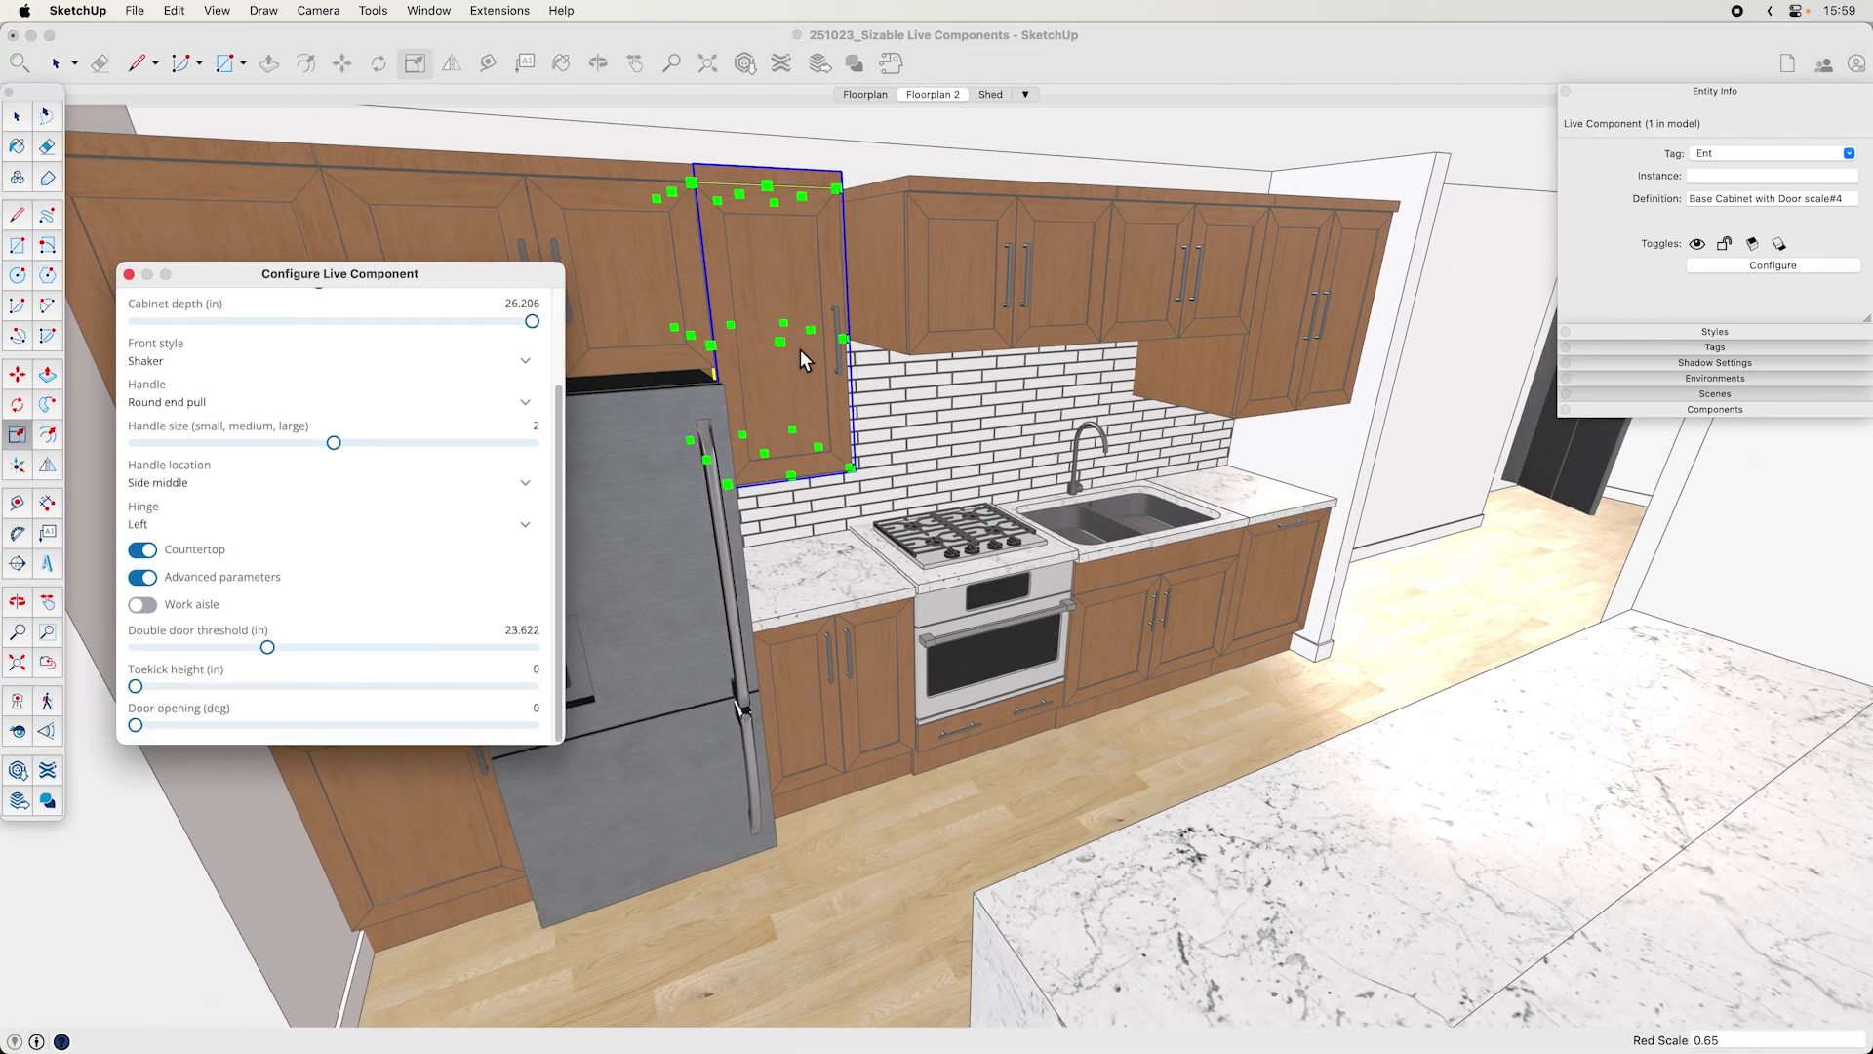
click(815, 276)
key(space)
click(844, 179)
scroll(841, 184, up, 2)
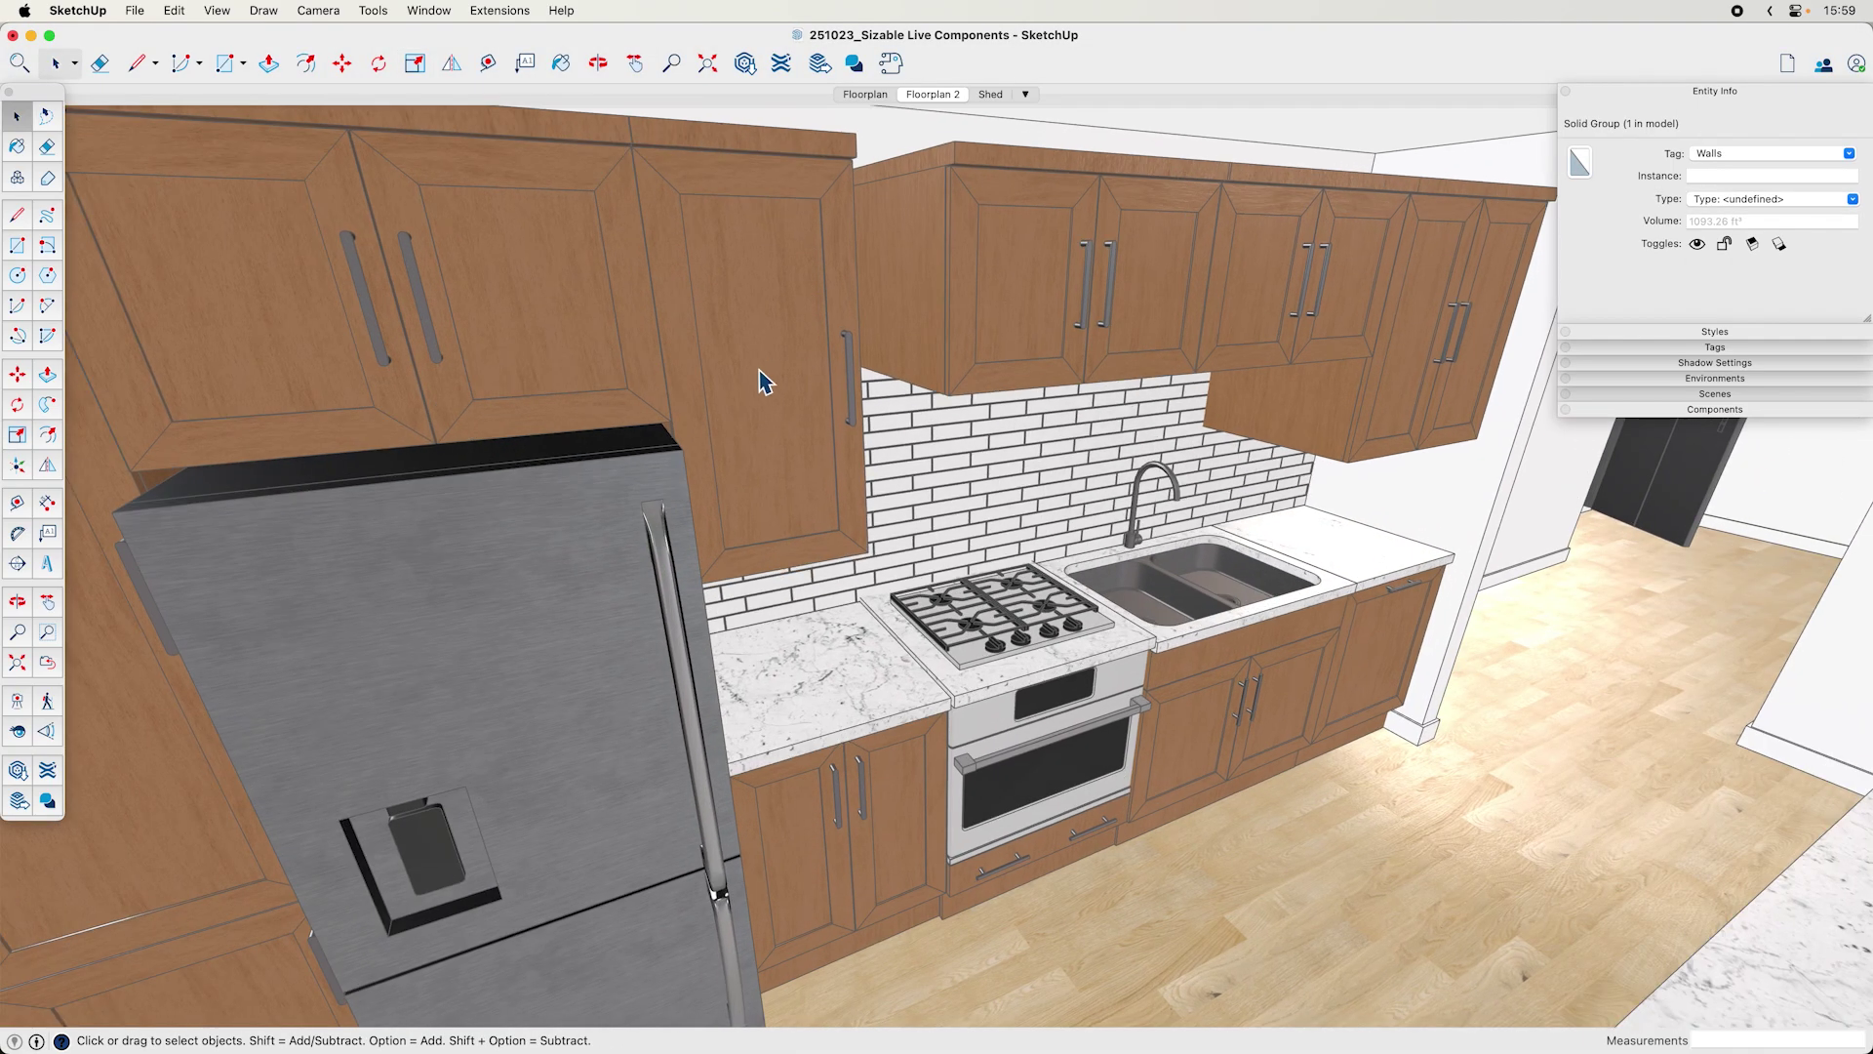
- Scale the narrowed upper cabinet's width up by about 1.53 so it meets the neighbouring cabinet above the cooktop
middle_drag(761, 376, 705, 391)
click(704, 390)
key(s)
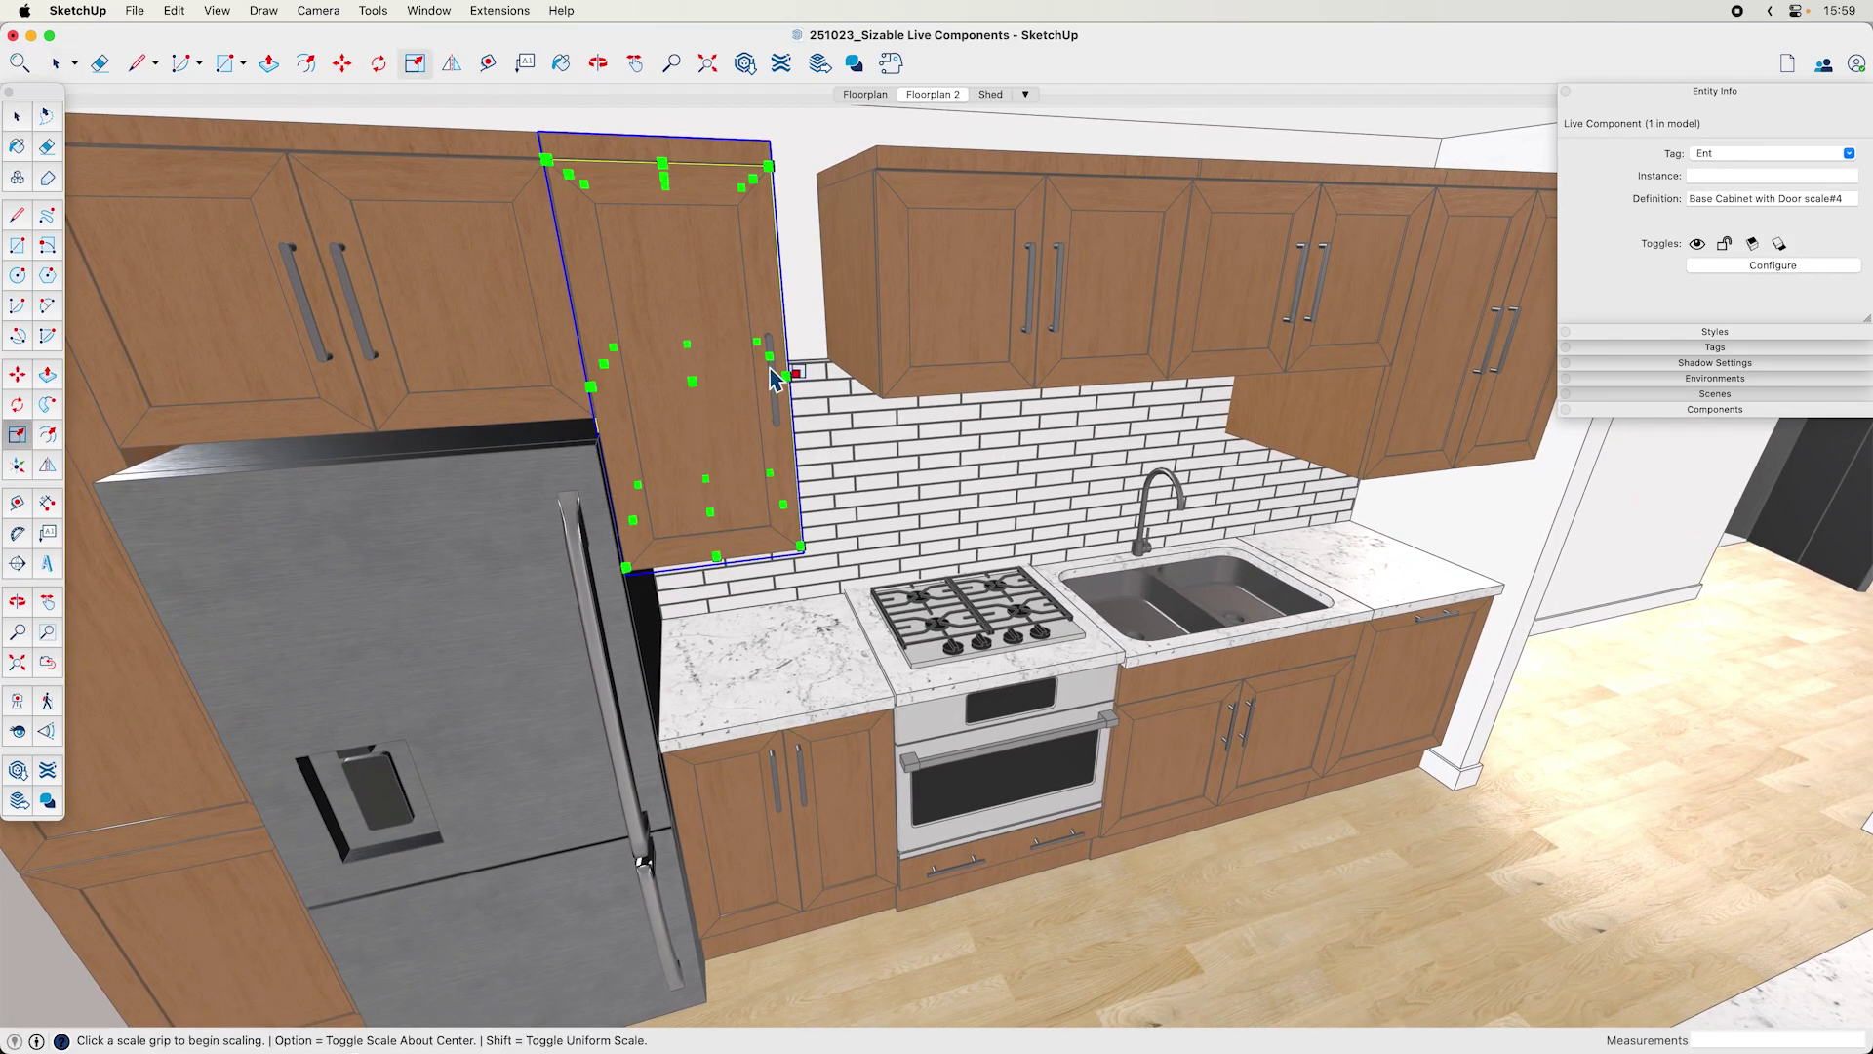
click(772, 359)
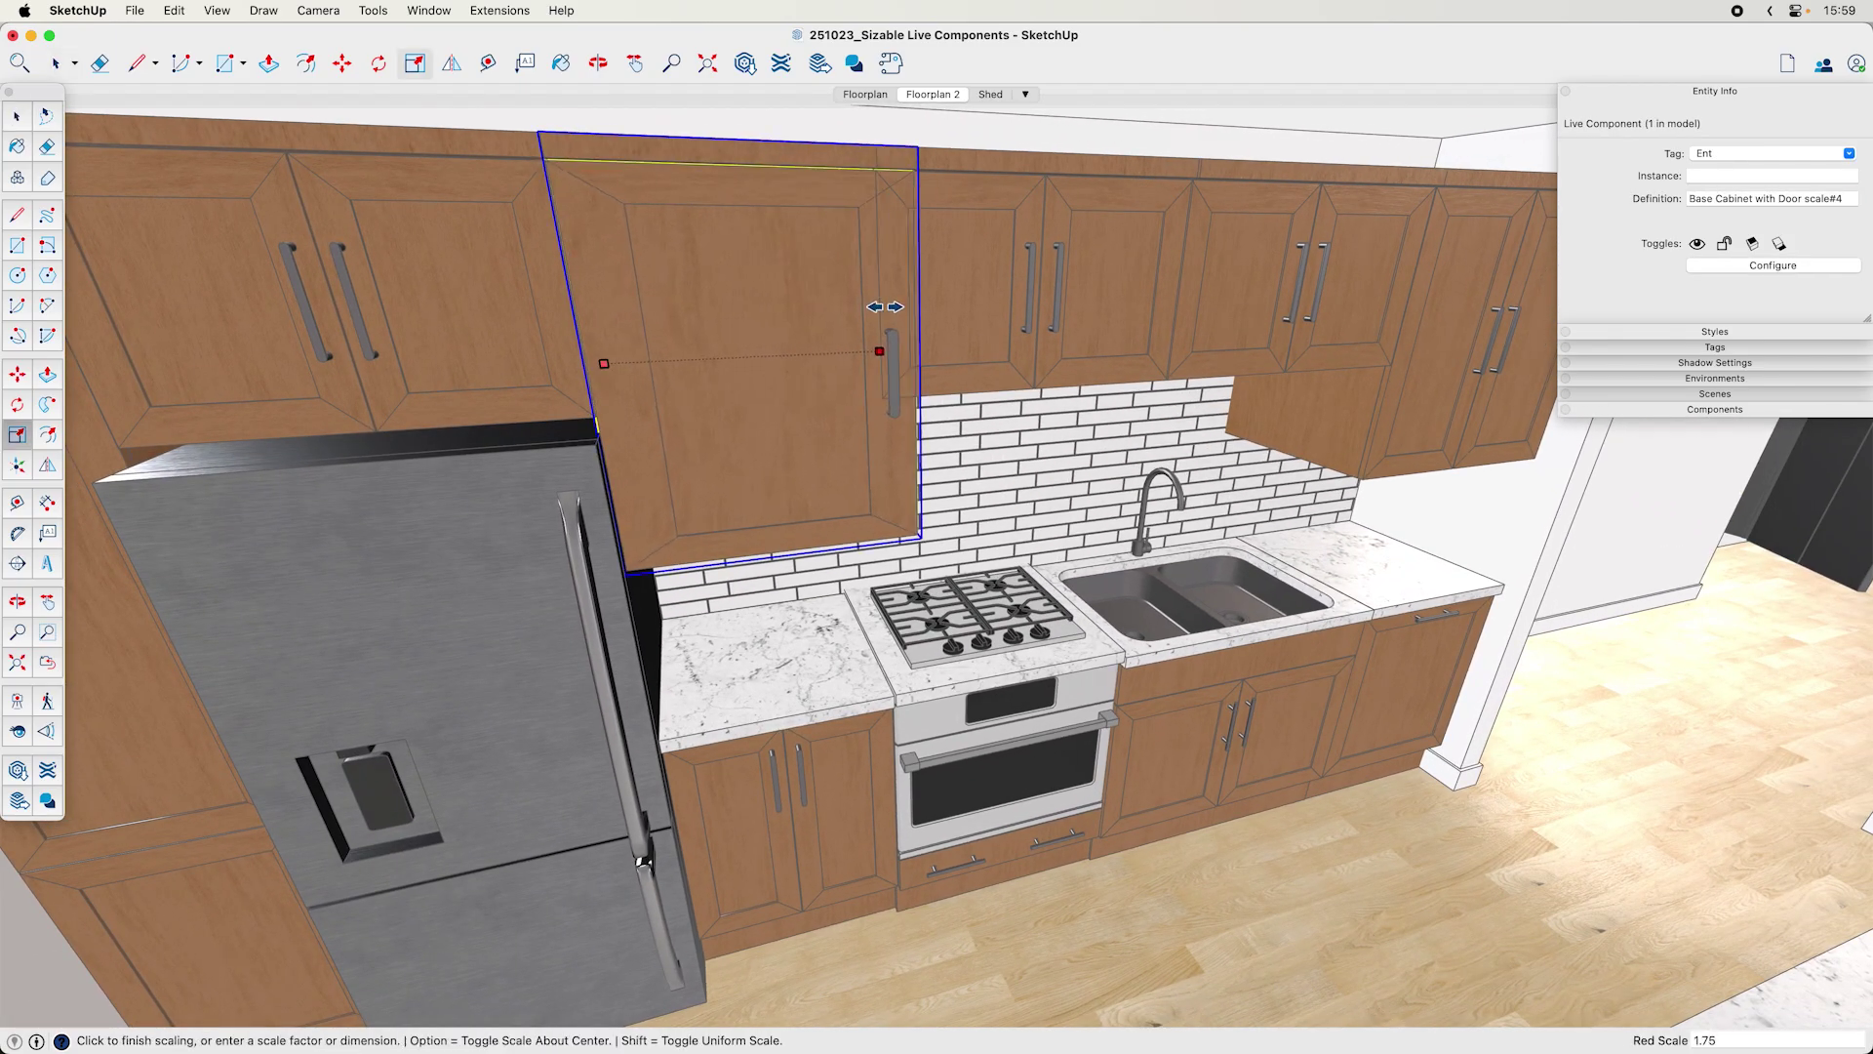
click(860, 323)
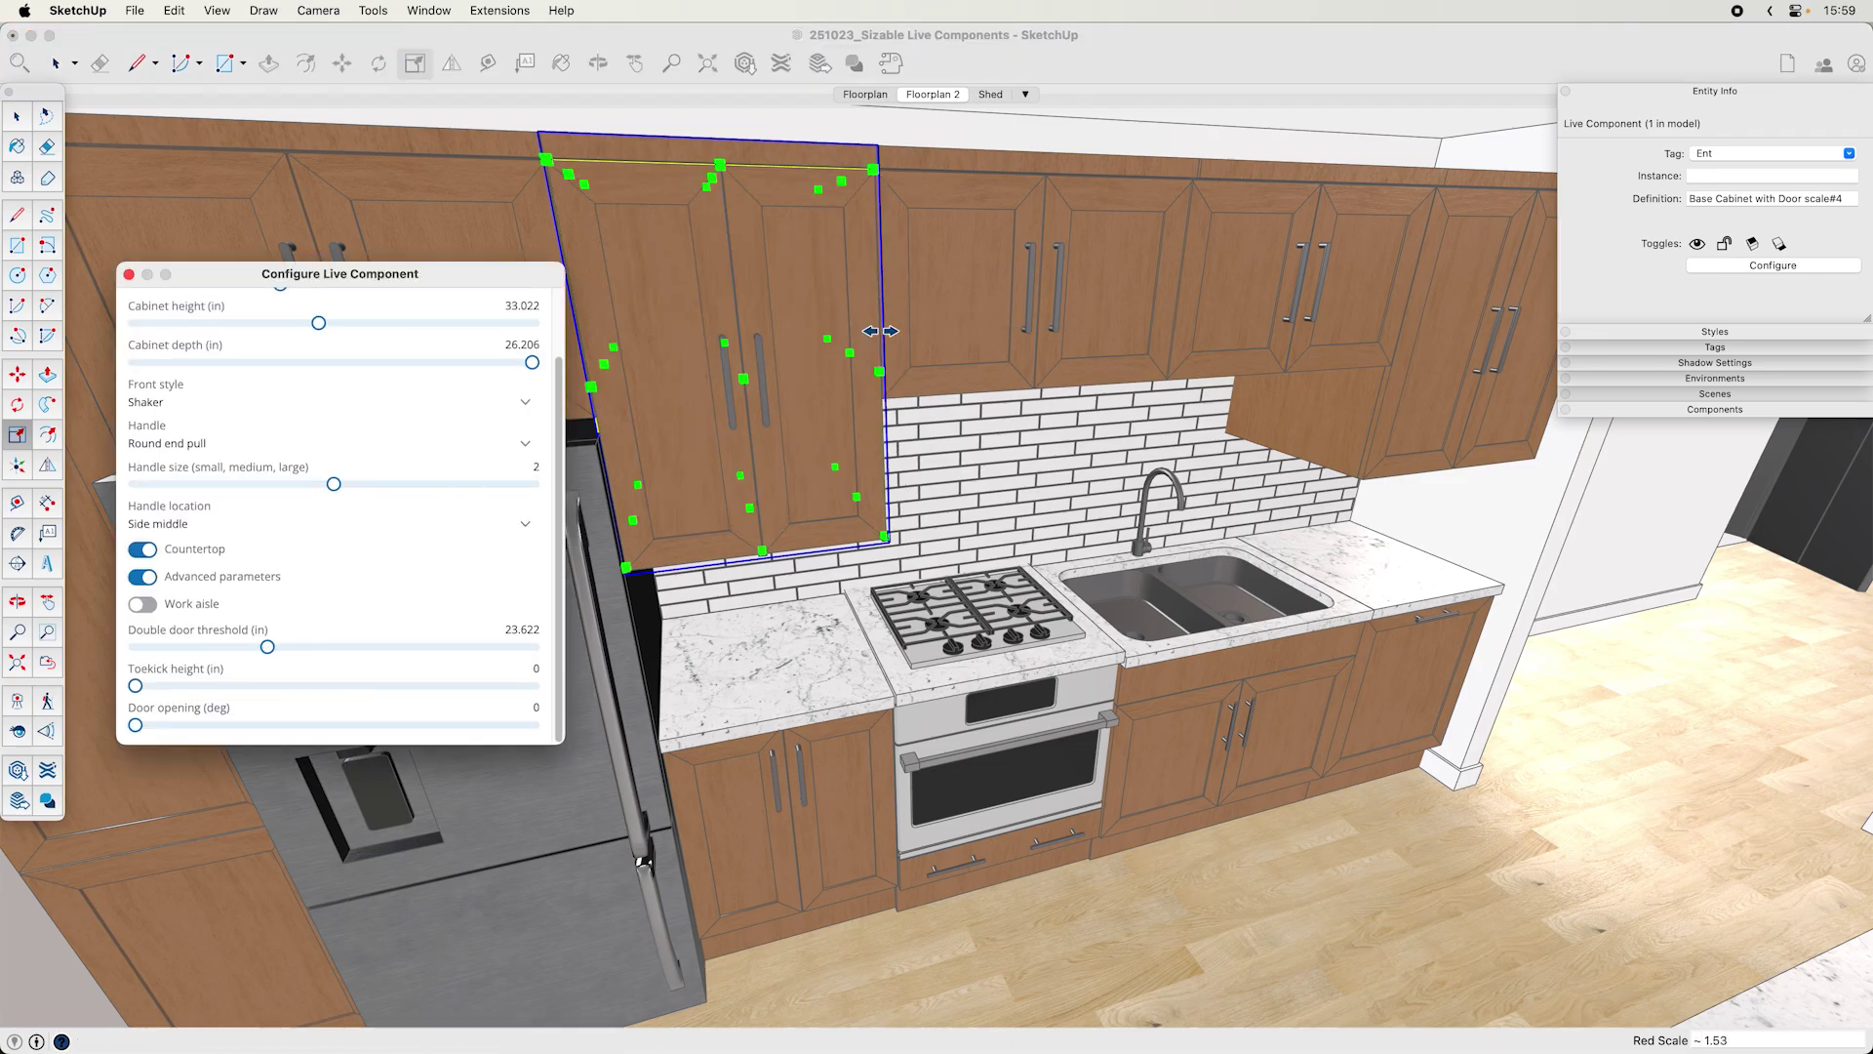
scroll(936, 142, down, 2)
click(928, 192)
scroll(939, 180, up, 2)
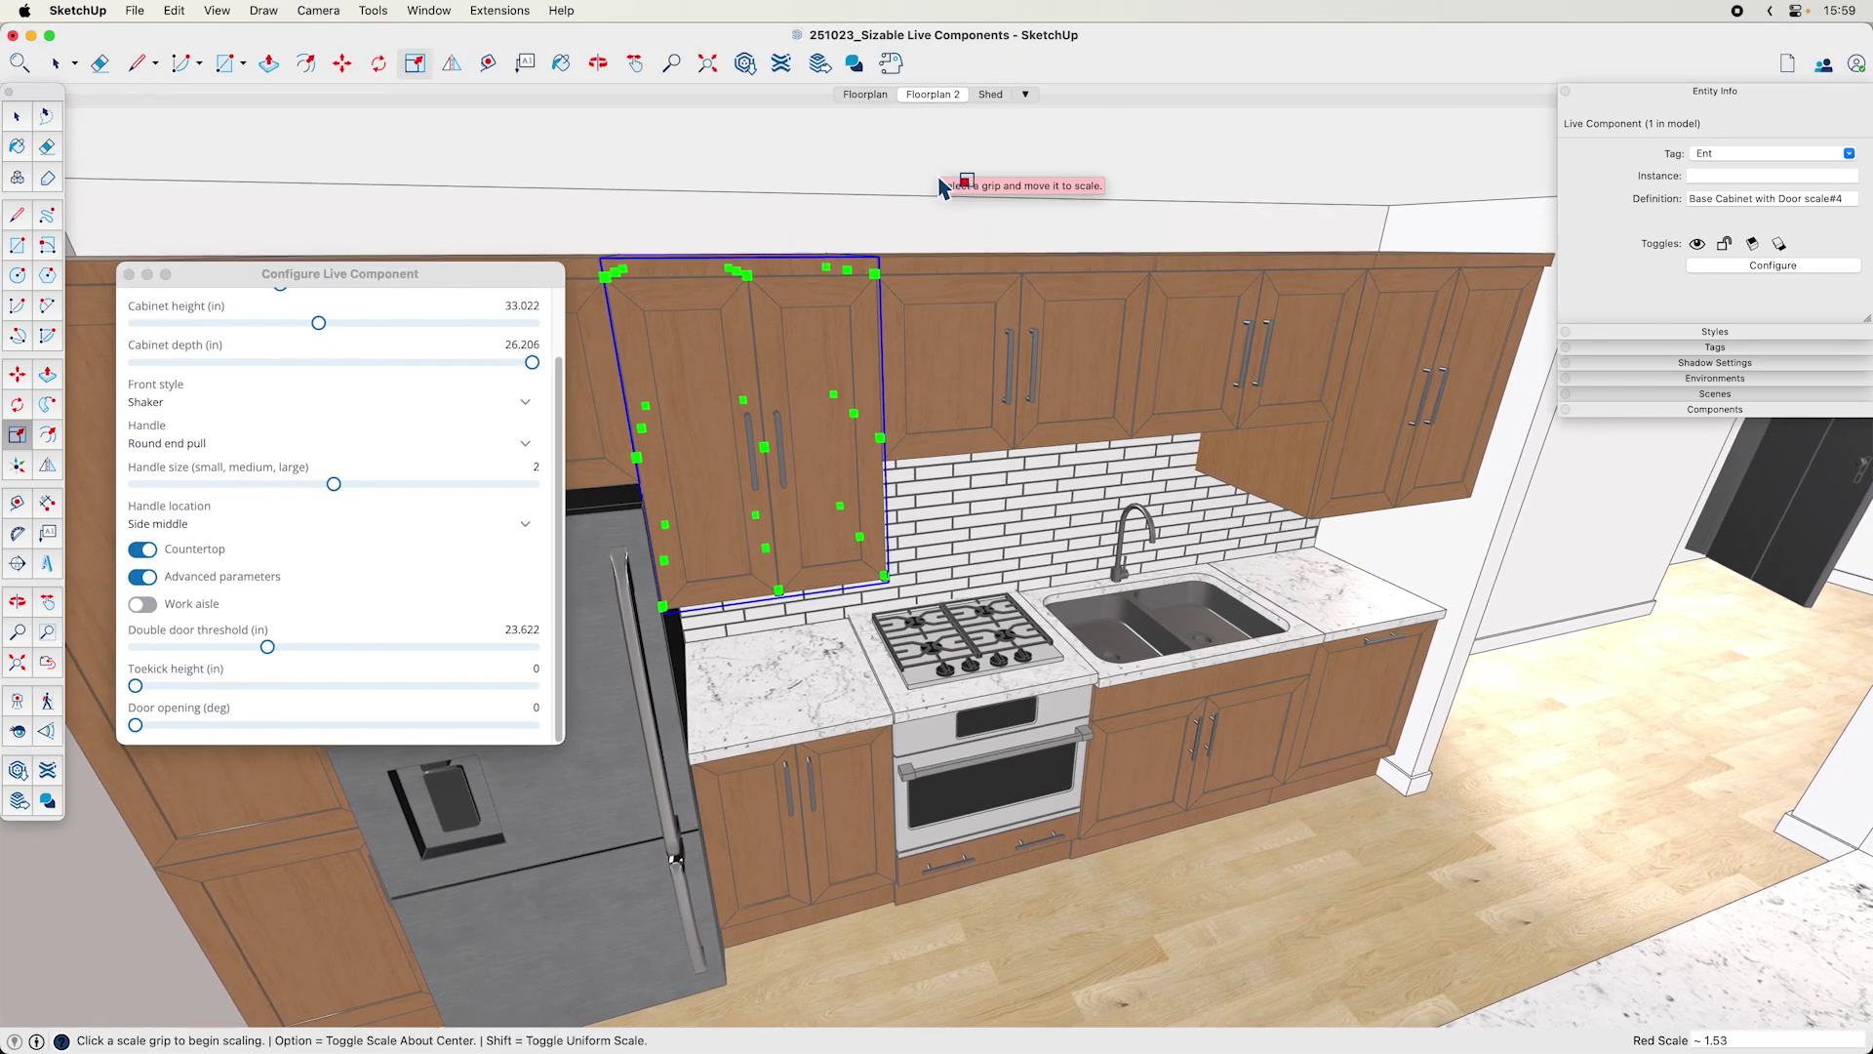
key(space)
- Scale the corner window's width down to 76.61 in and undo that change
middle_drag(943, 185, 1119, 758)
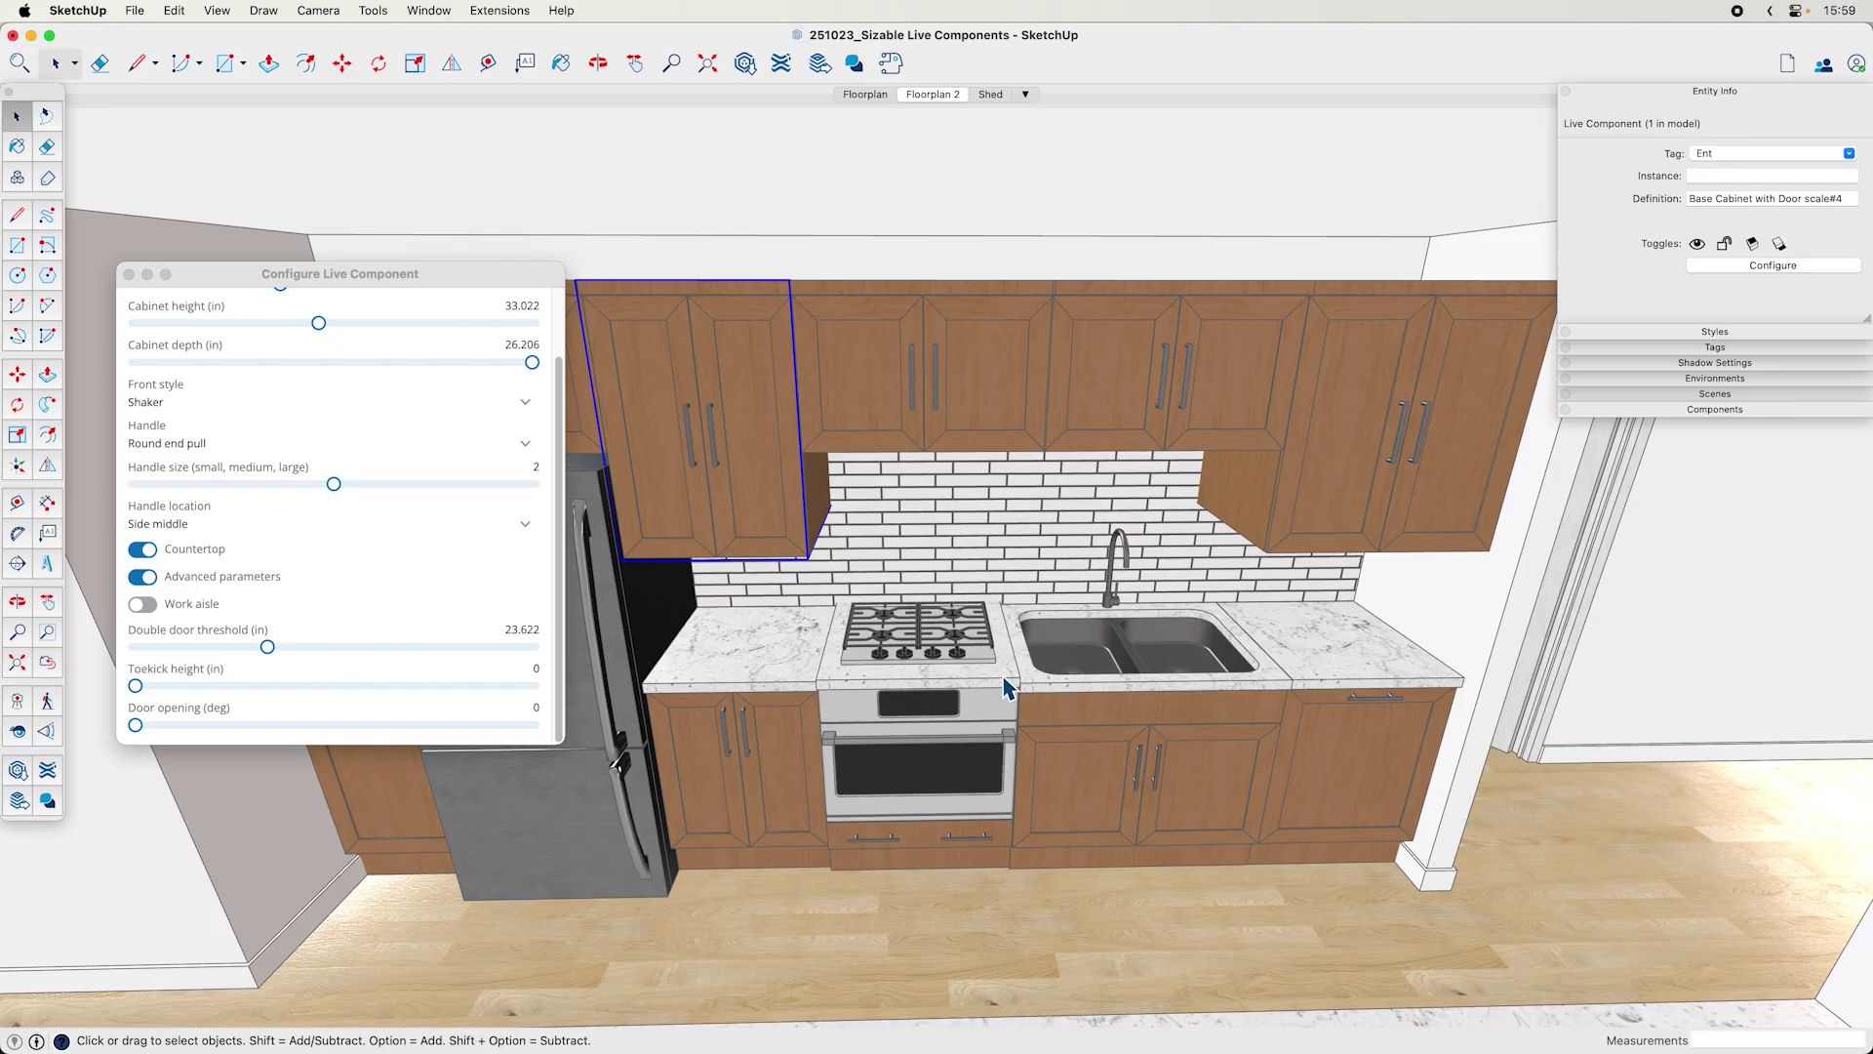
middle_drag(955, 670, 1000, 666)
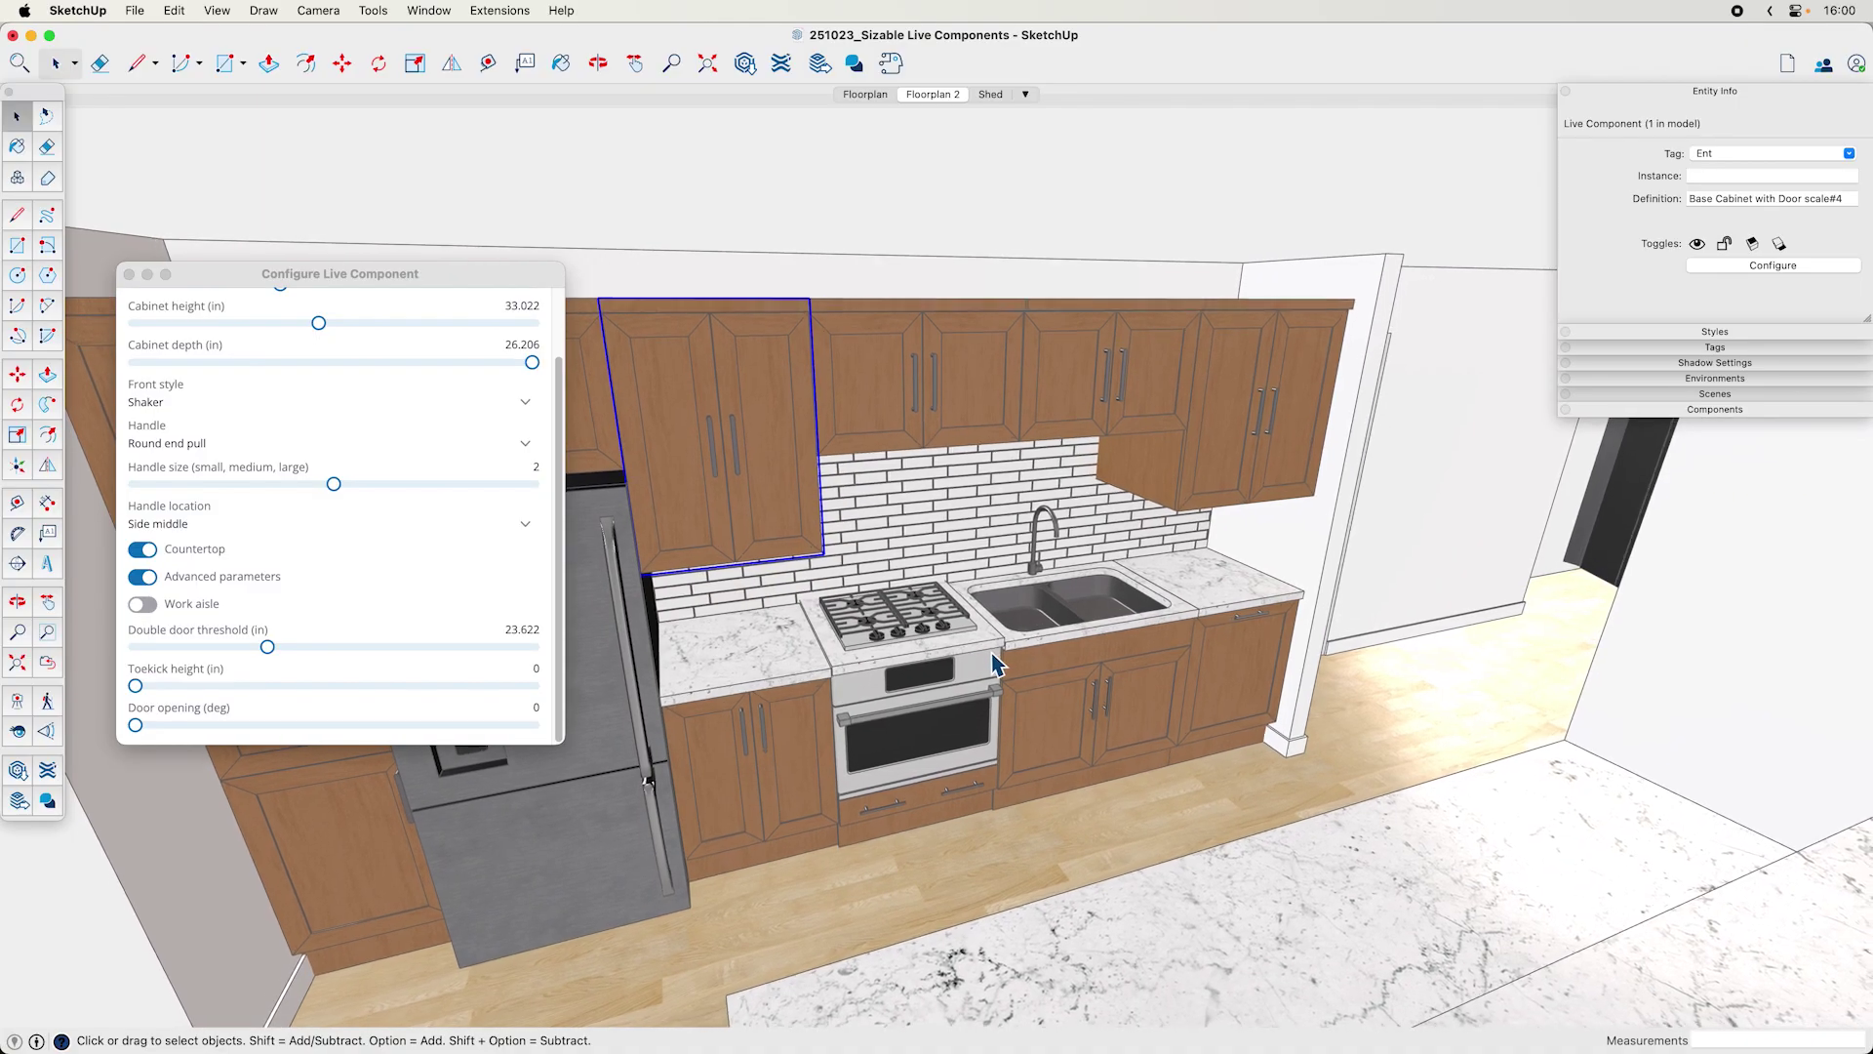
scroll(996, 663, down, 8)
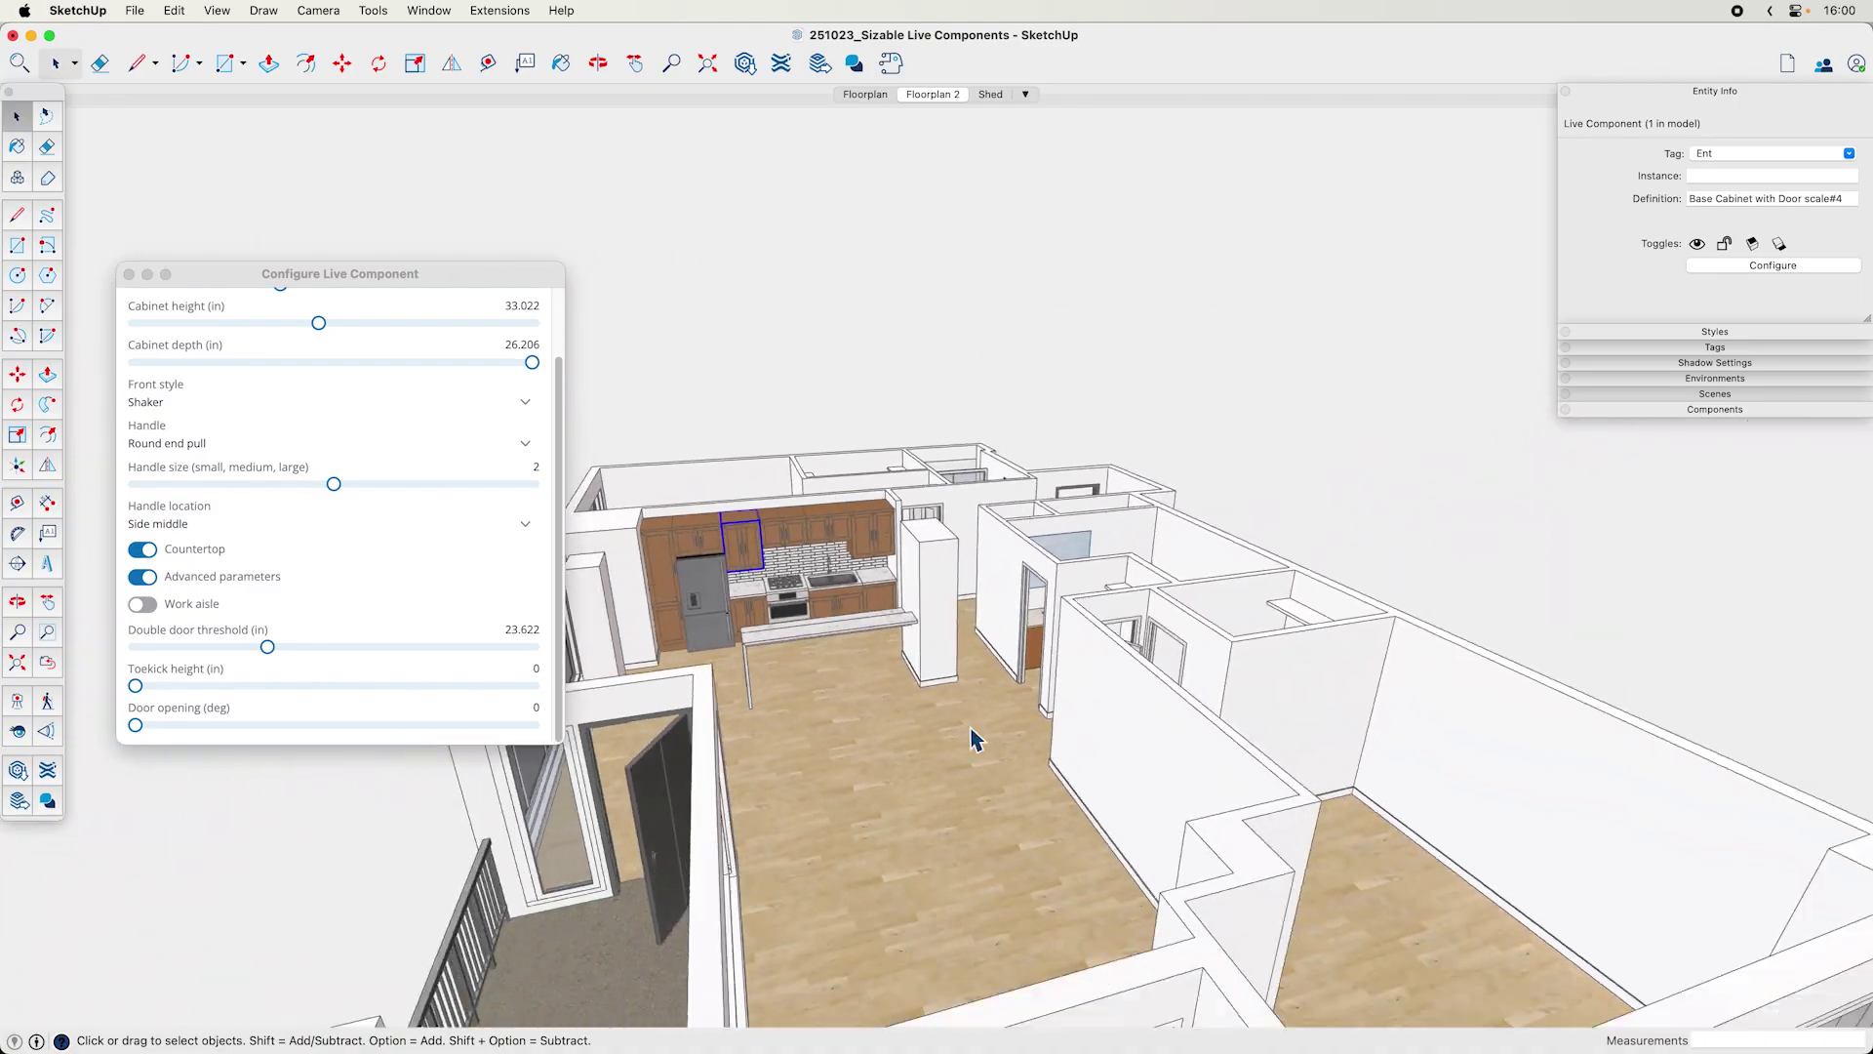
middle_drag(972, 747, 1158, 781)
click(1158, 781)
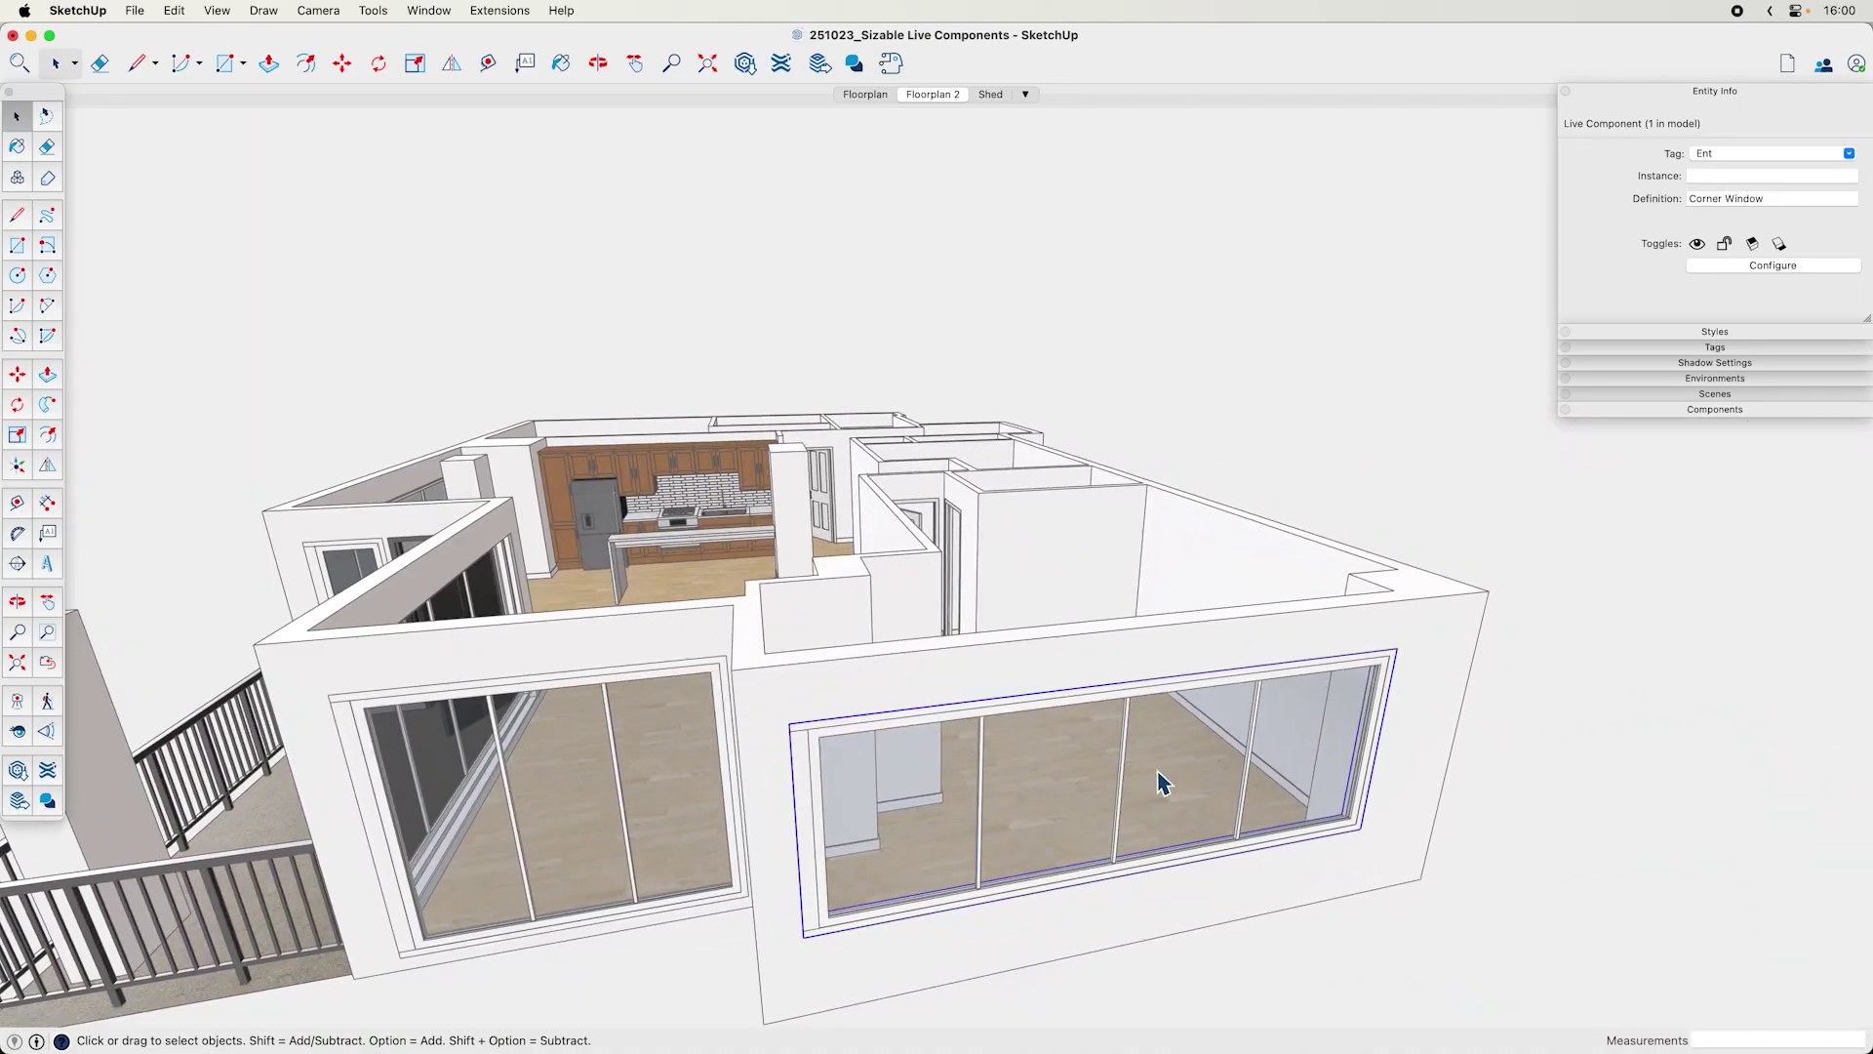
key(s)
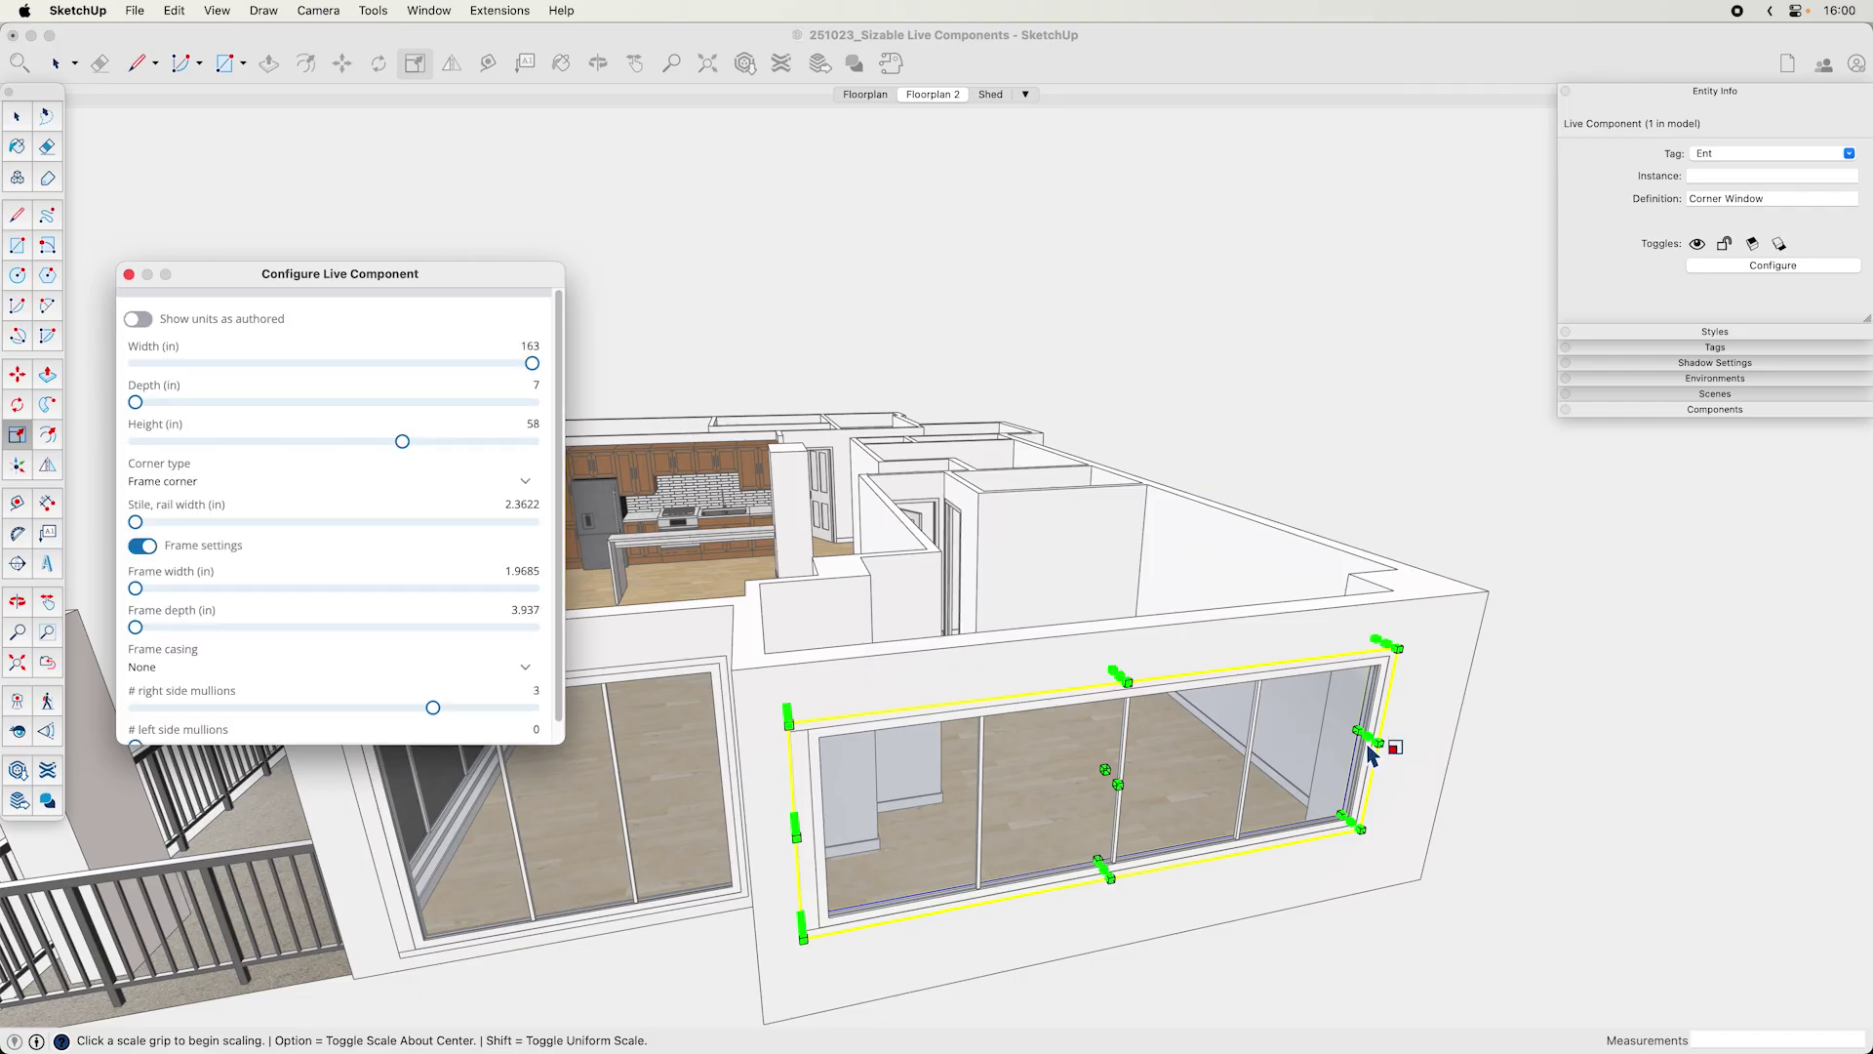
click(1370, 751)
drag(1375, 743, 1109, 790)
click(1131, 966)
key(space)
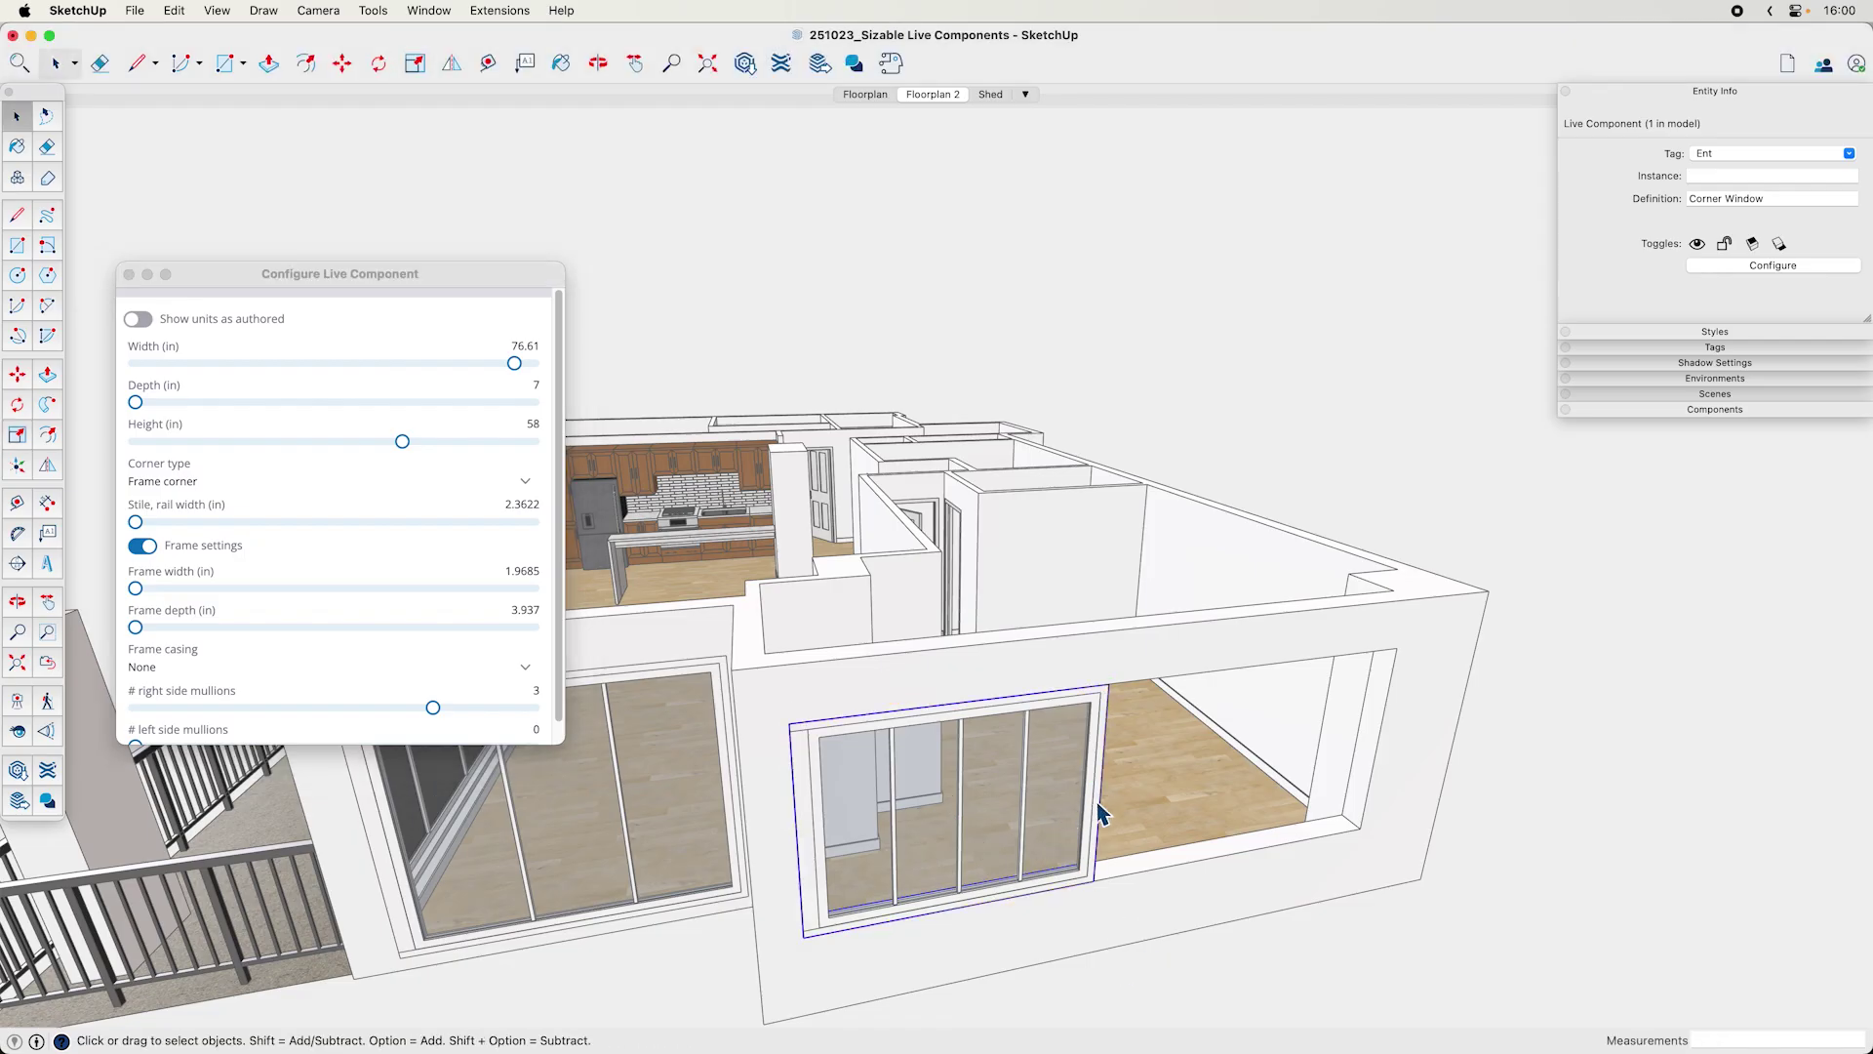
key(super+z)
click(1288, 954)
- Return to the Floorplan 2 scene and switch to the Shed scene
scroll(1046, 742, up, 1)
scroll(1050, 753, down, 3)
middle_drag(834, 841, 930, 3)
click(933, 95)
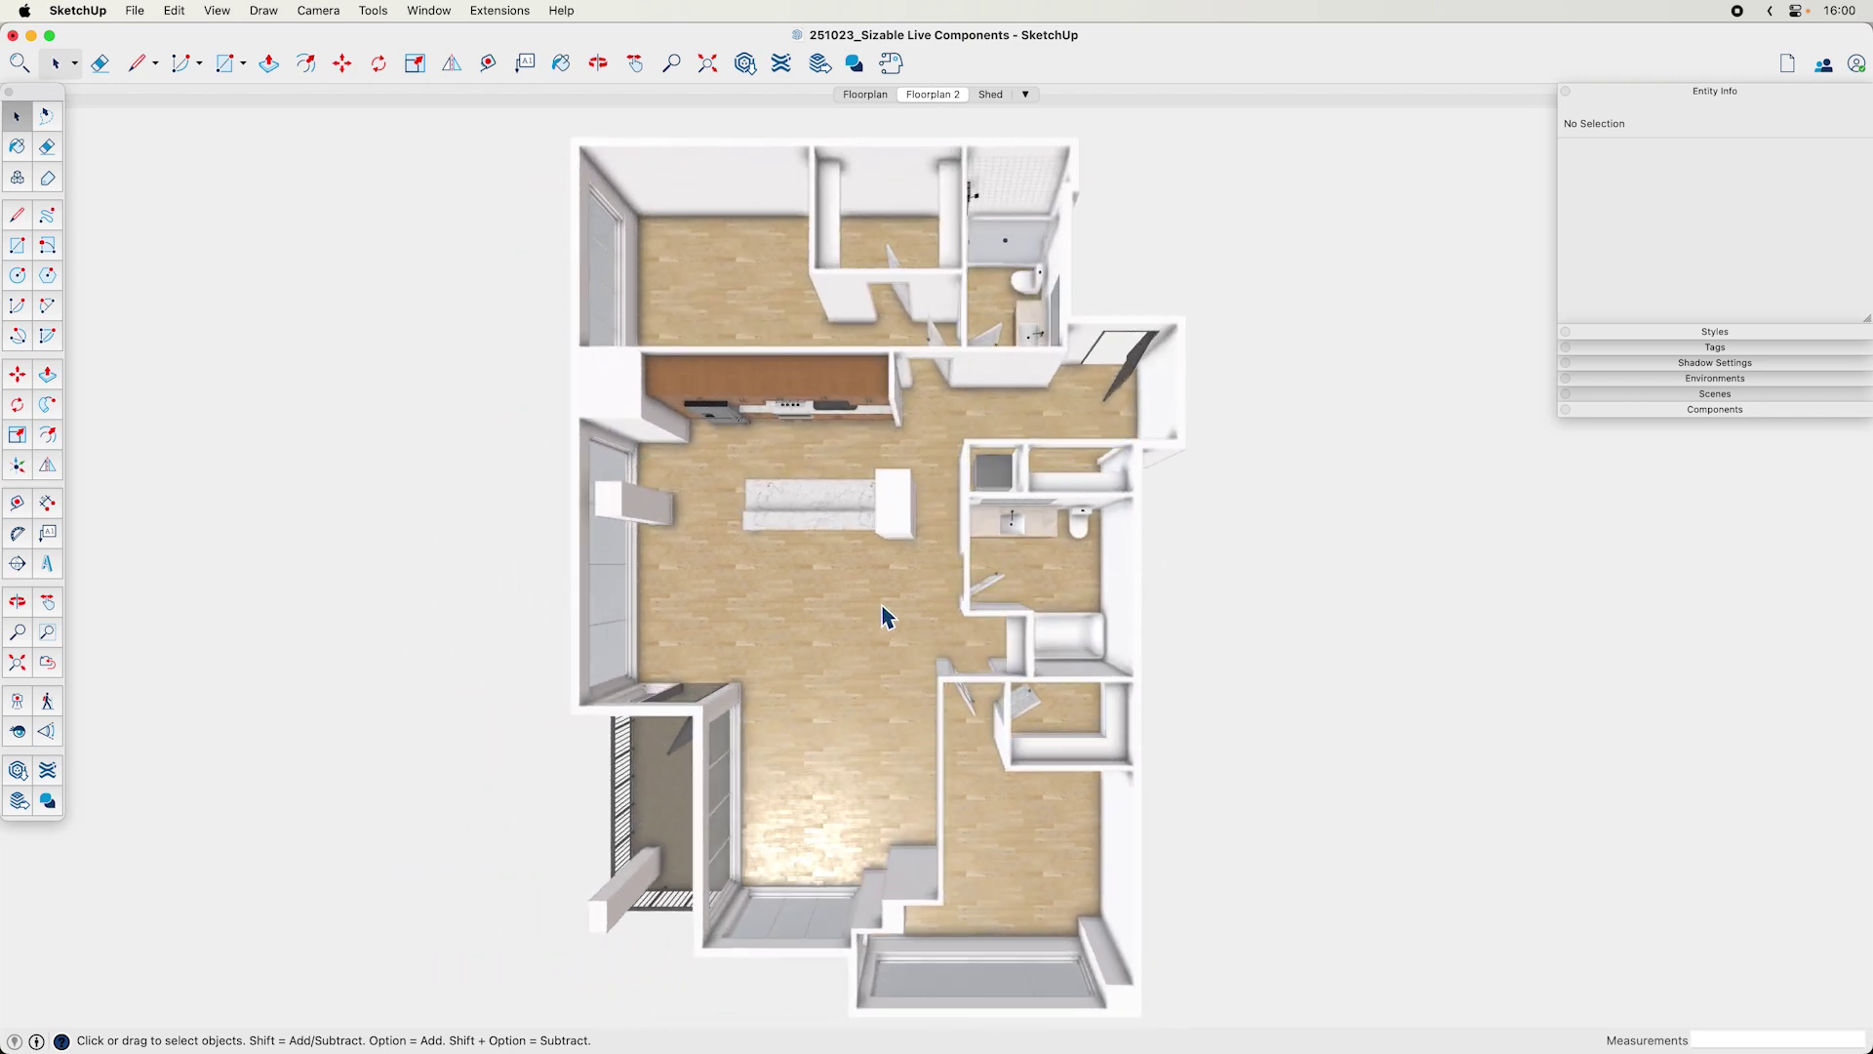
click(990, 94)
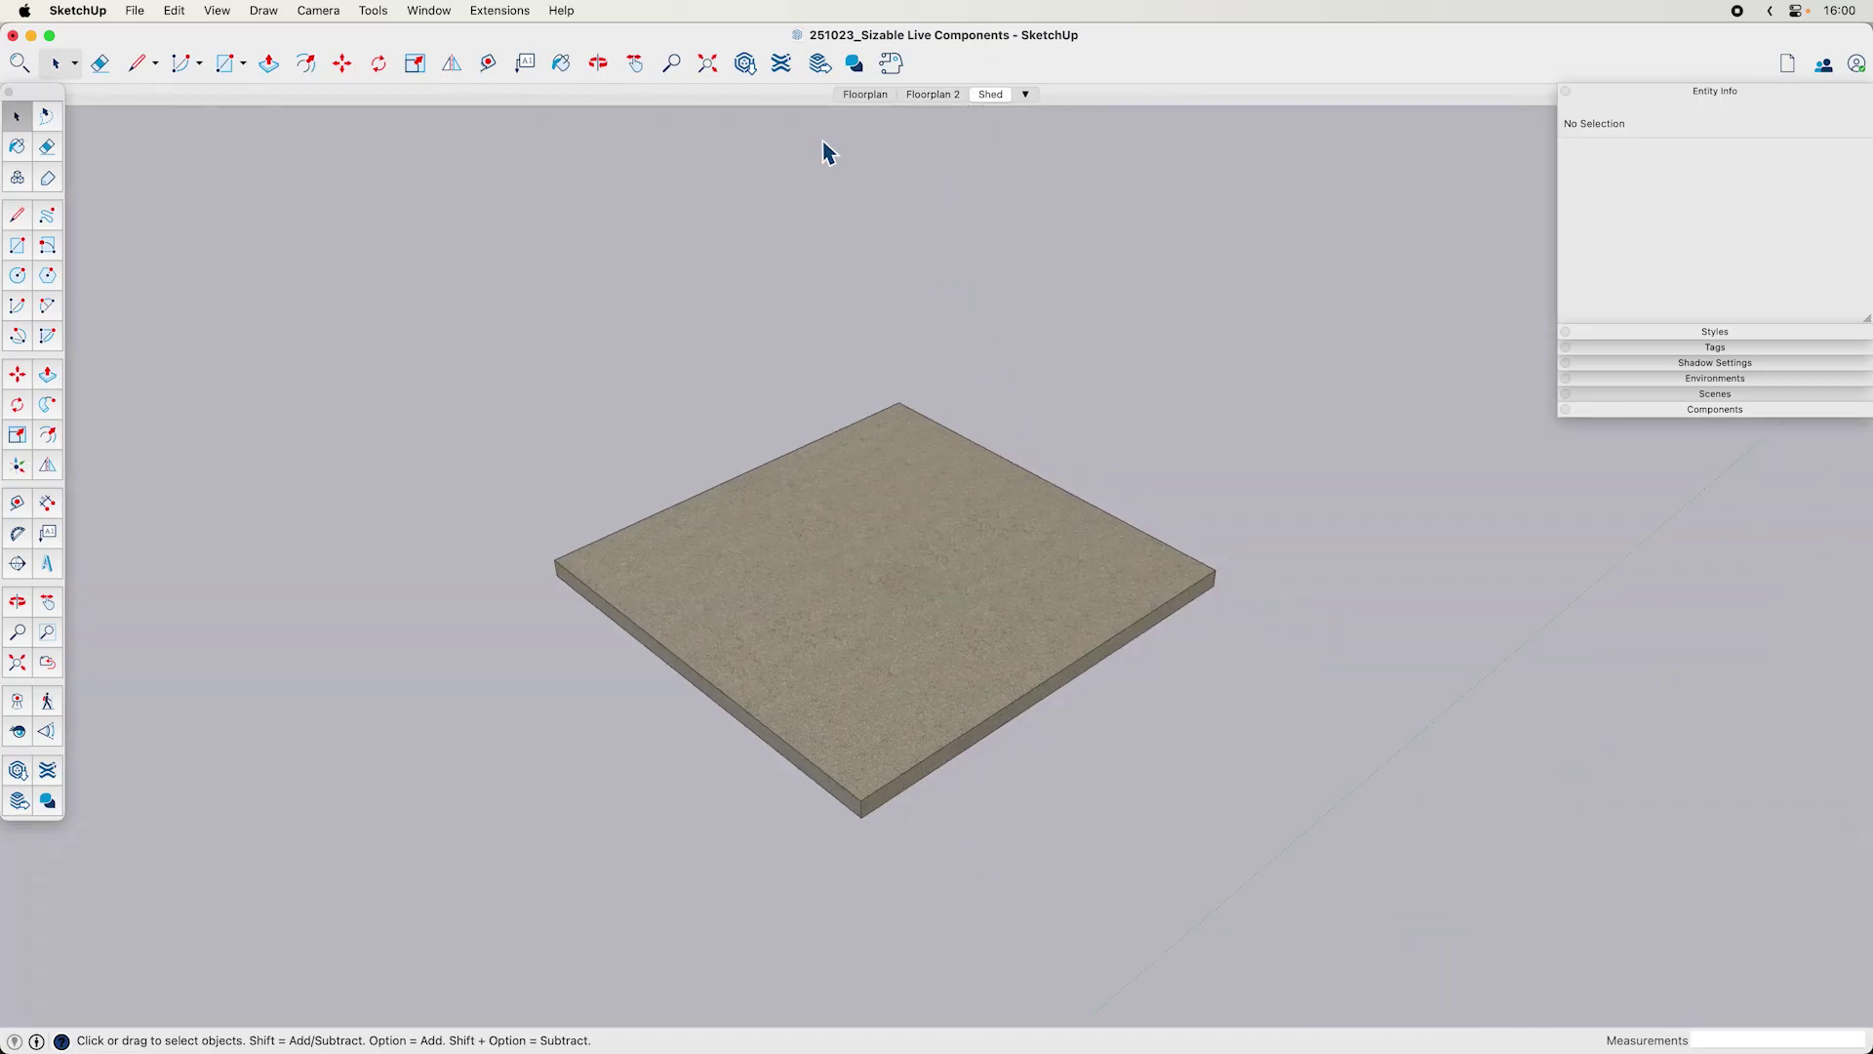
- Open the full list of Live Components from the 3D Warehouse home page
click(748, 66)
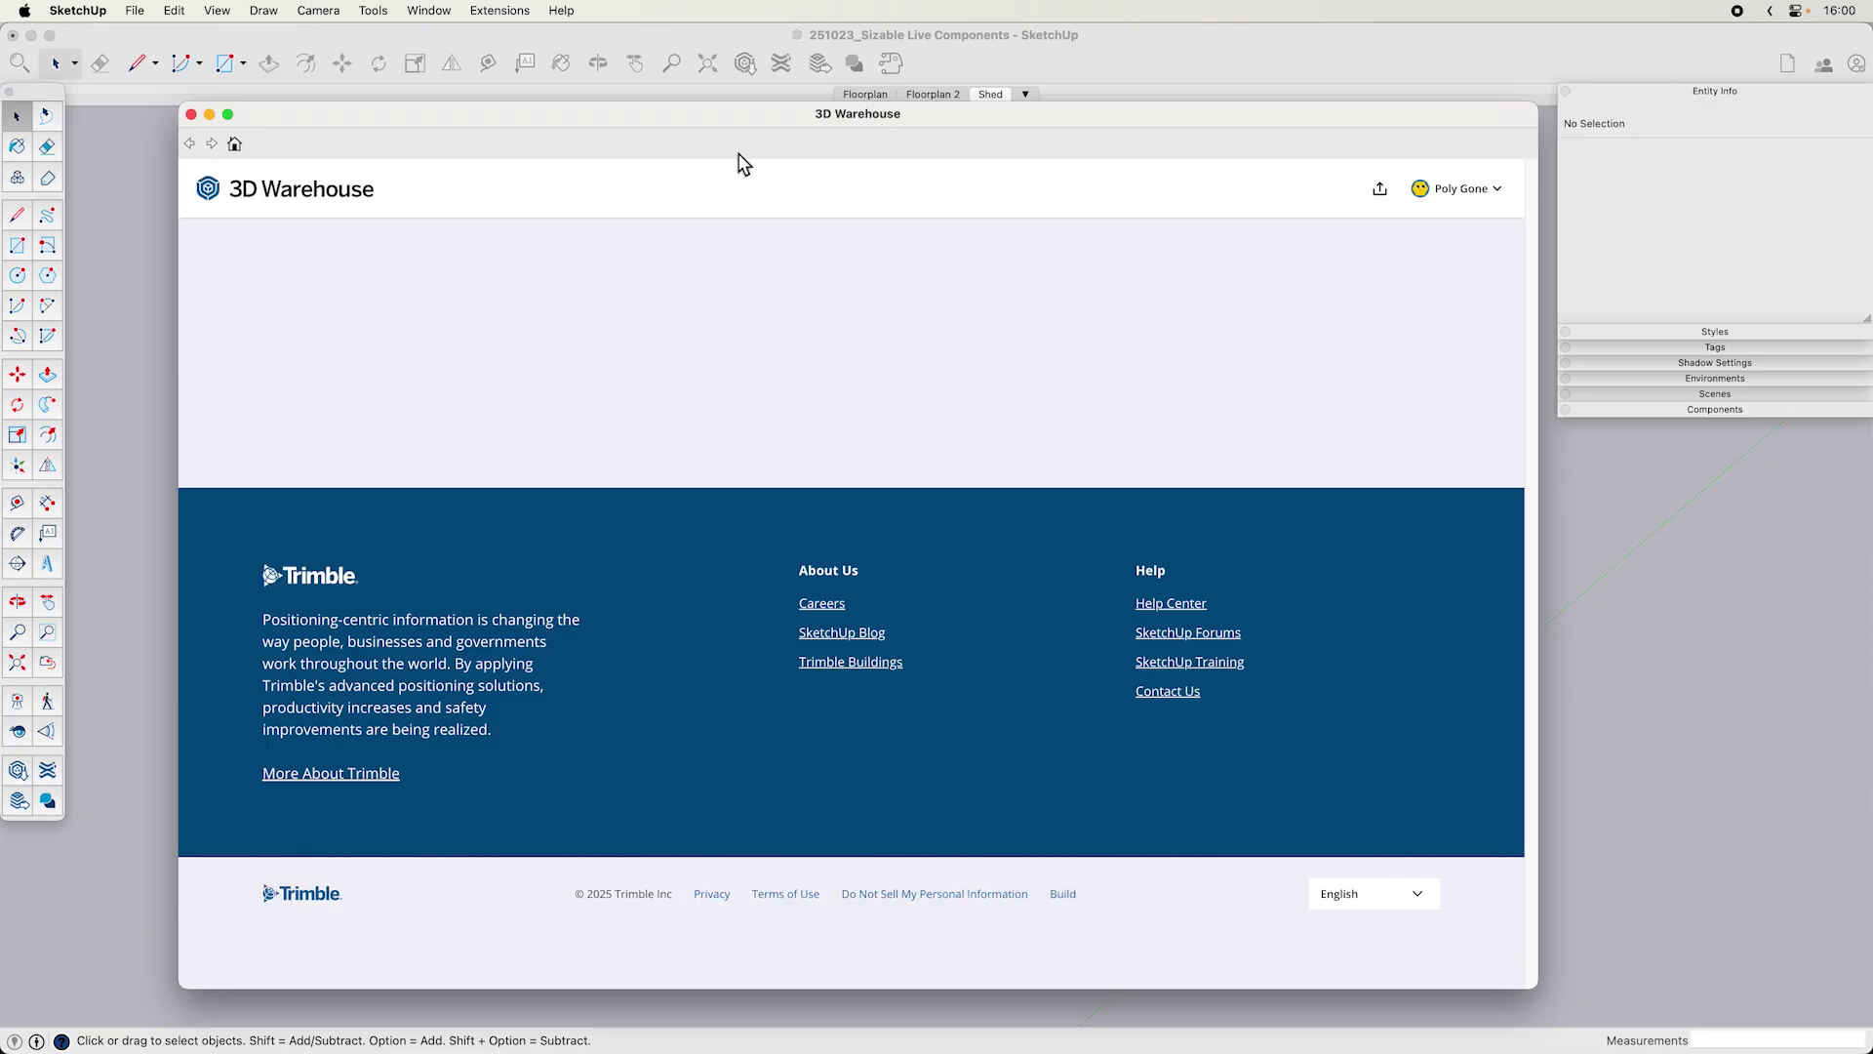
drag(785, 116, 793, 125)
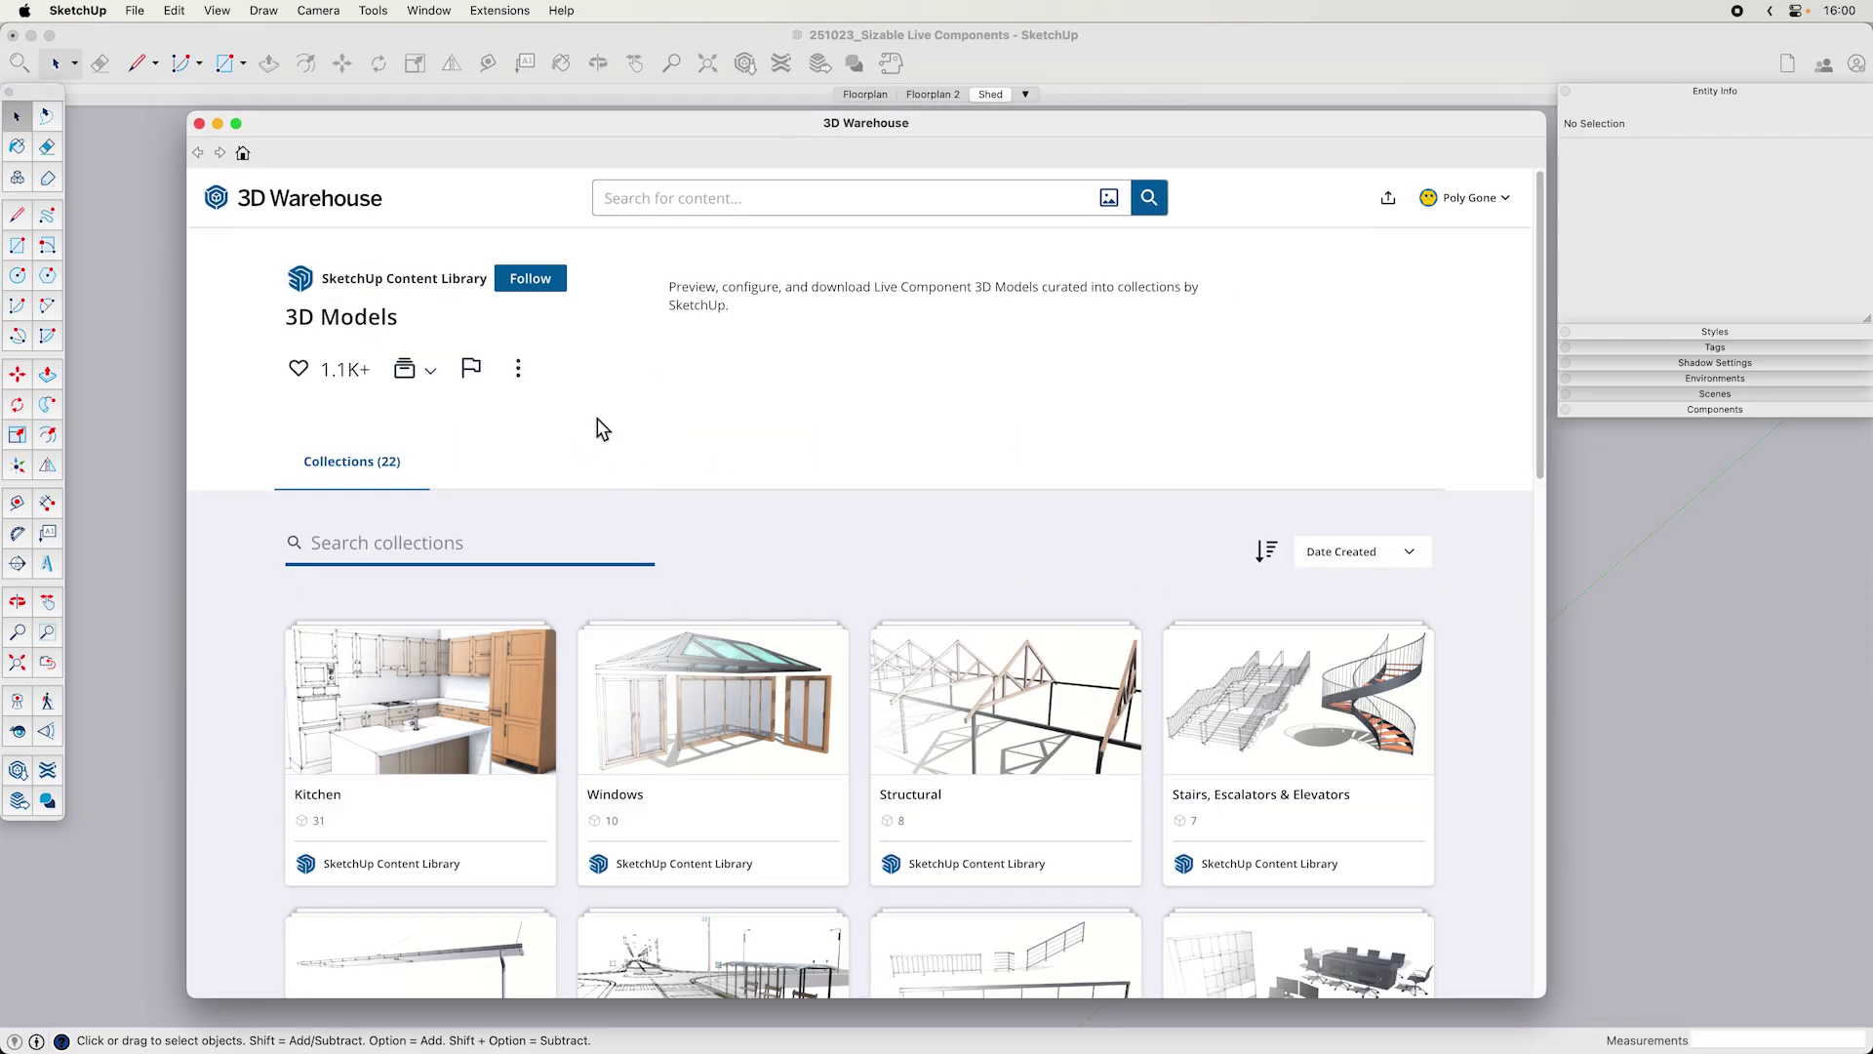
click(317, 217)
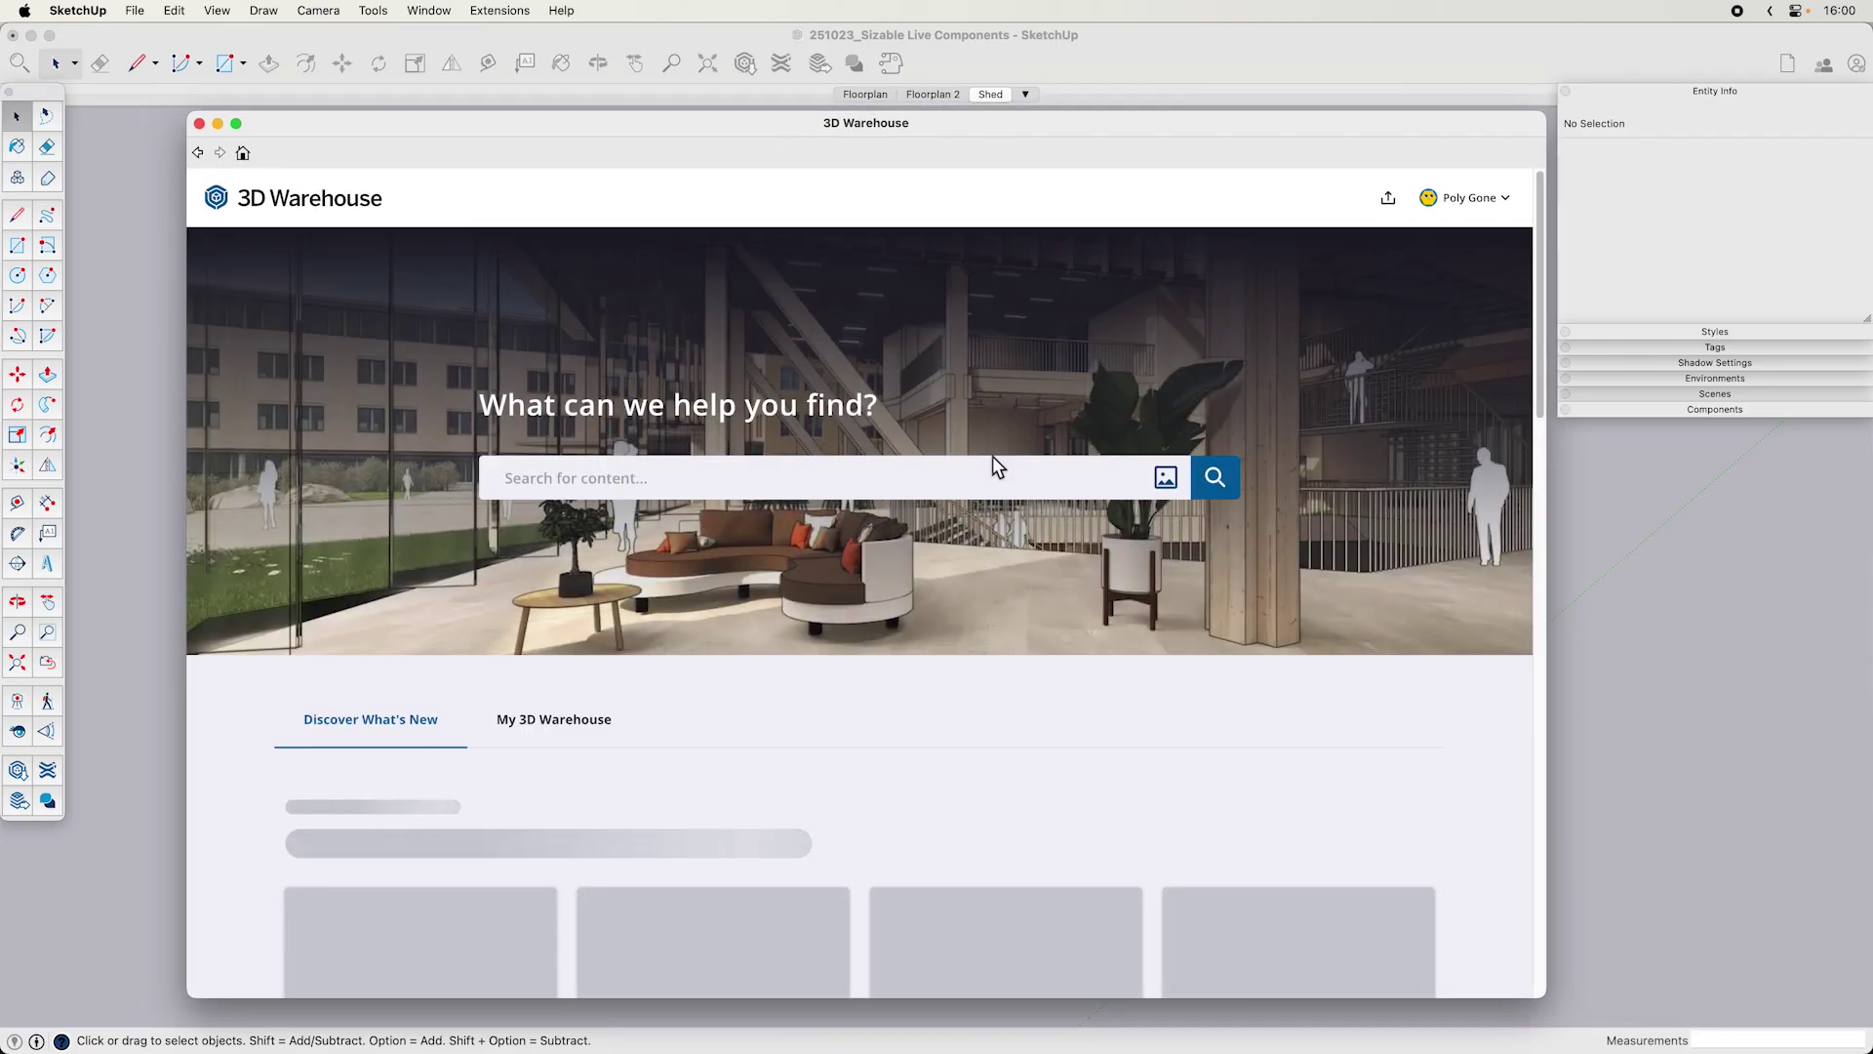
scroll(1000, 478, down, 5)
click(1393, 509)
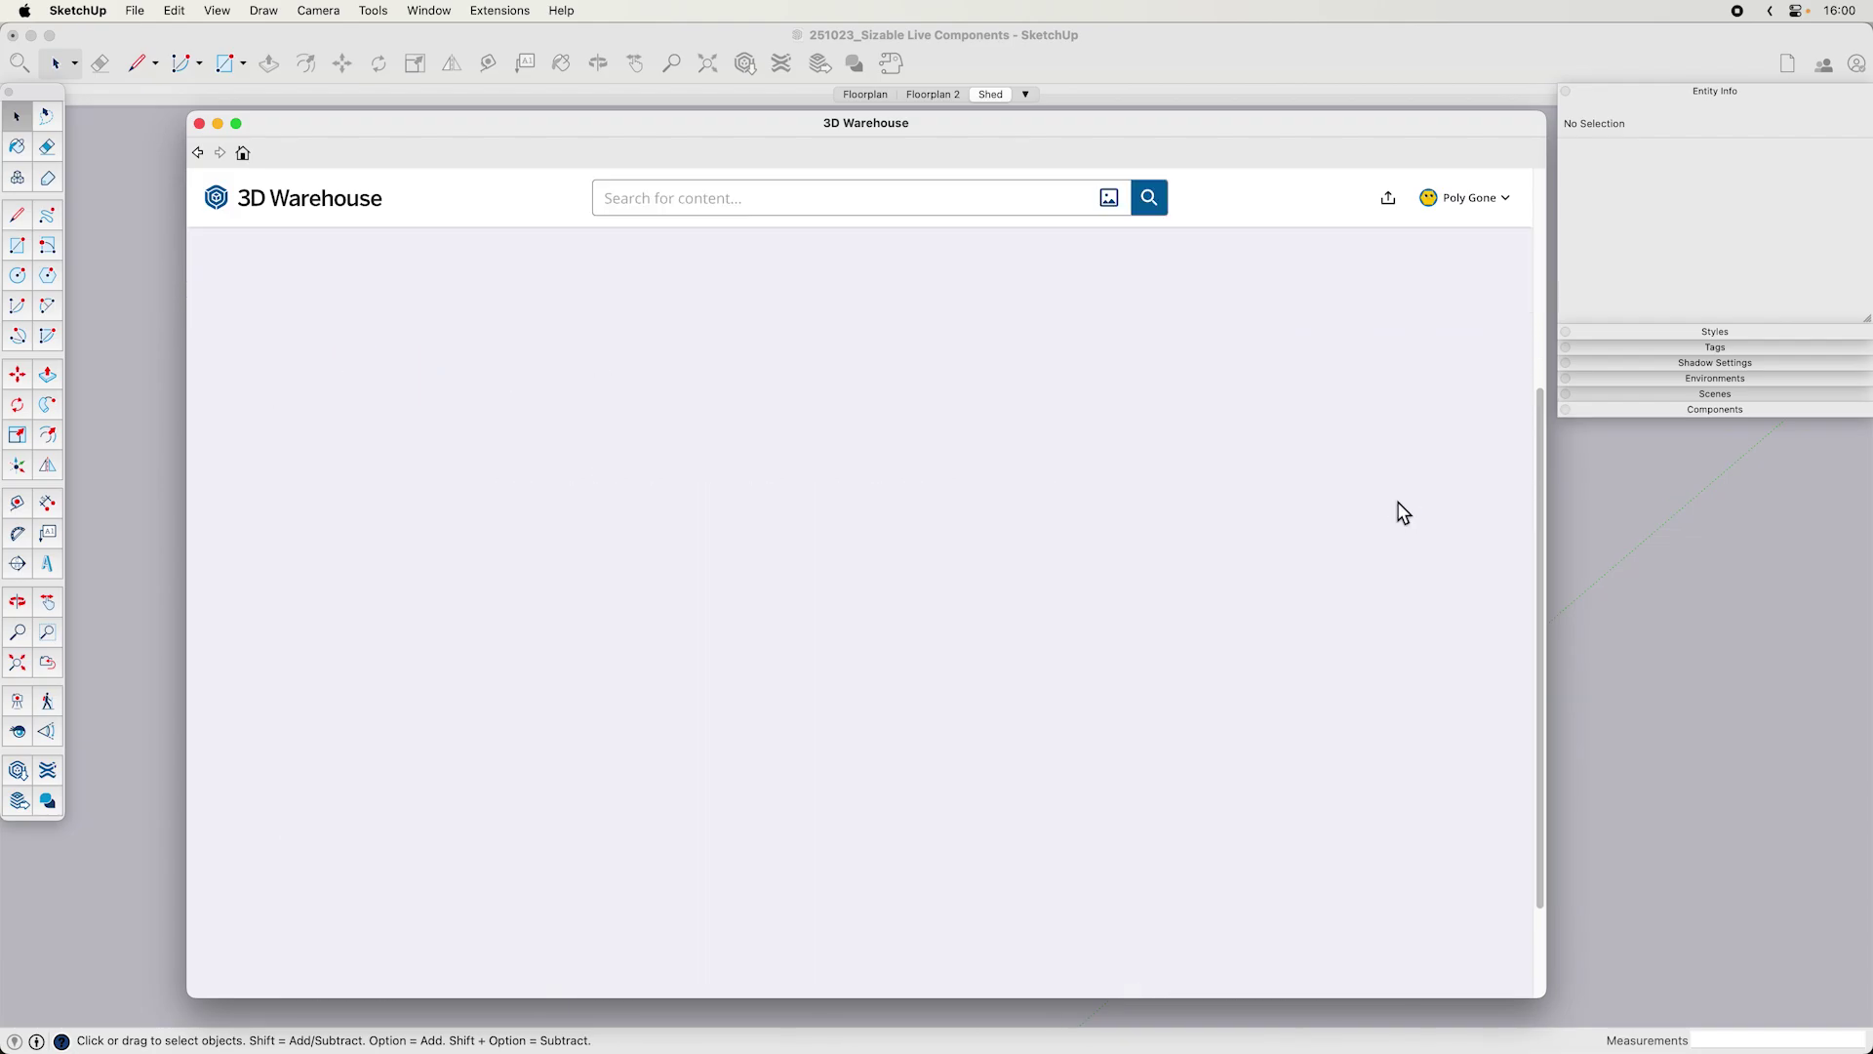
- Download the Wood Framed Wall live component directly into the model
scroll(835, 390, down, 12)
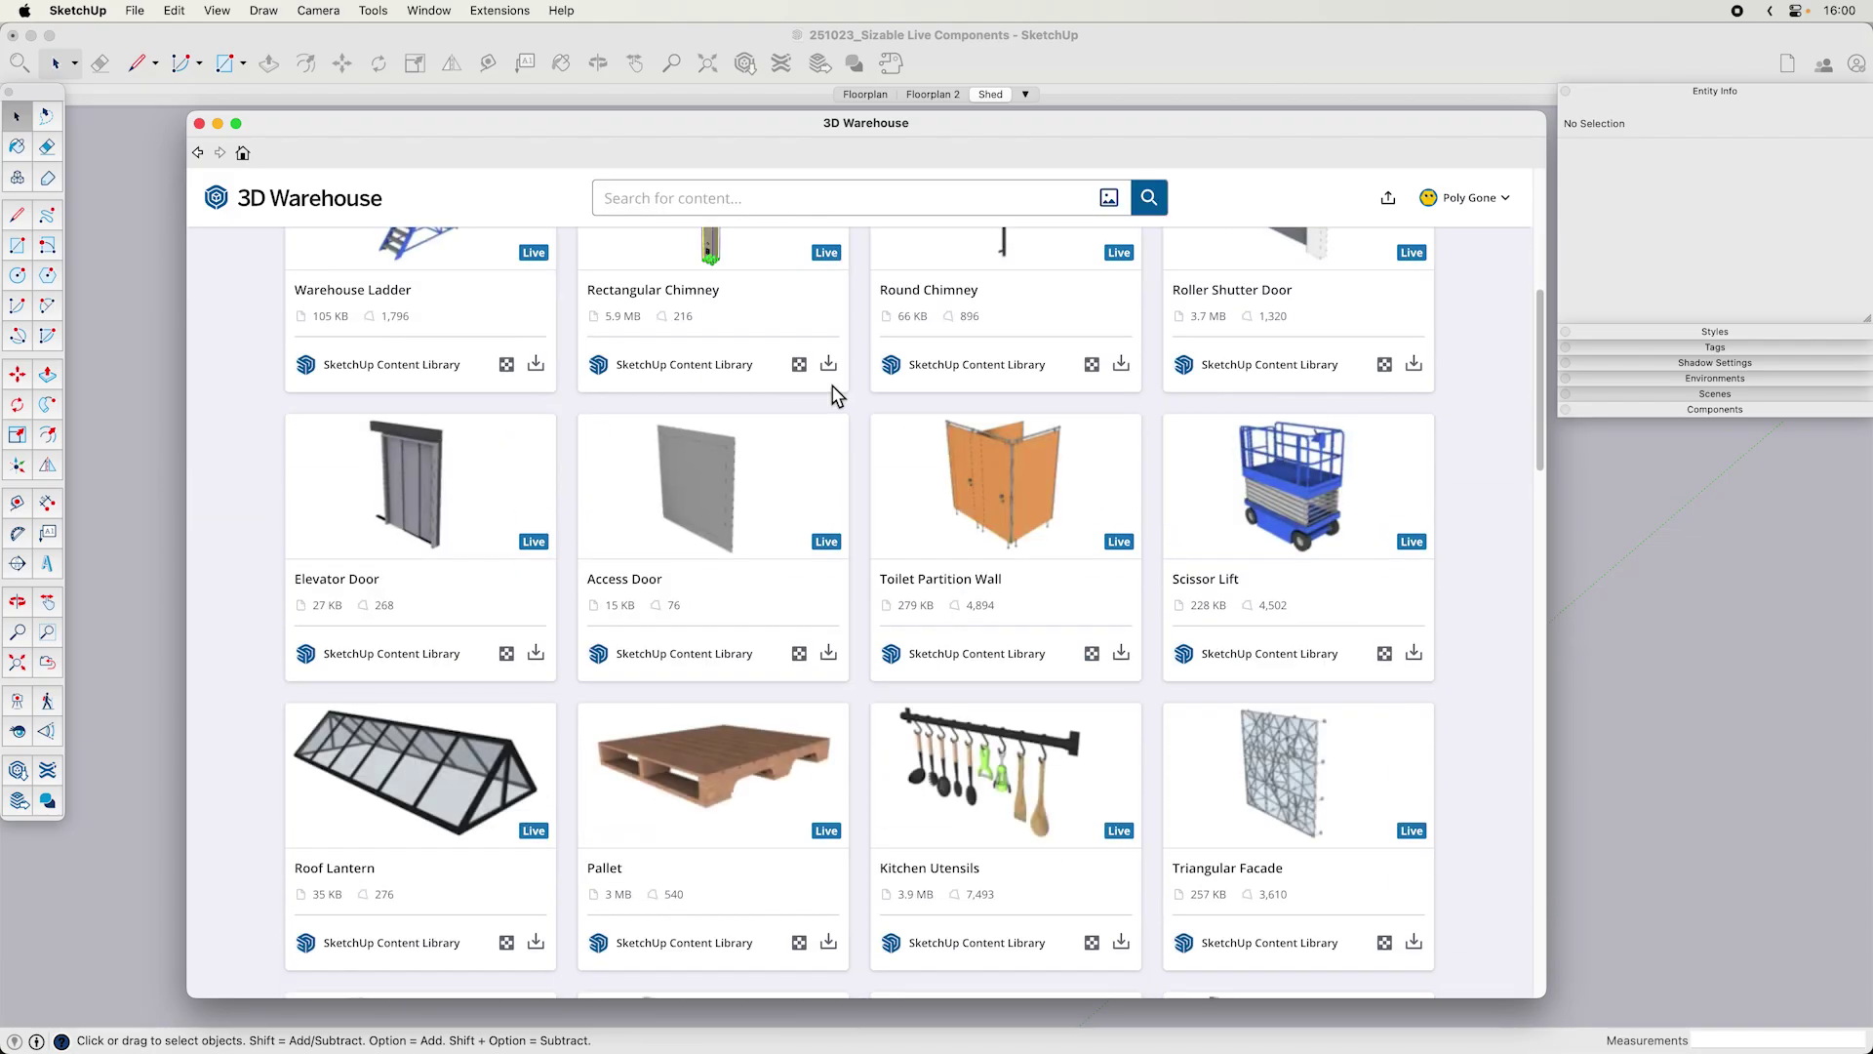
scroll(849, 400, down, 1)
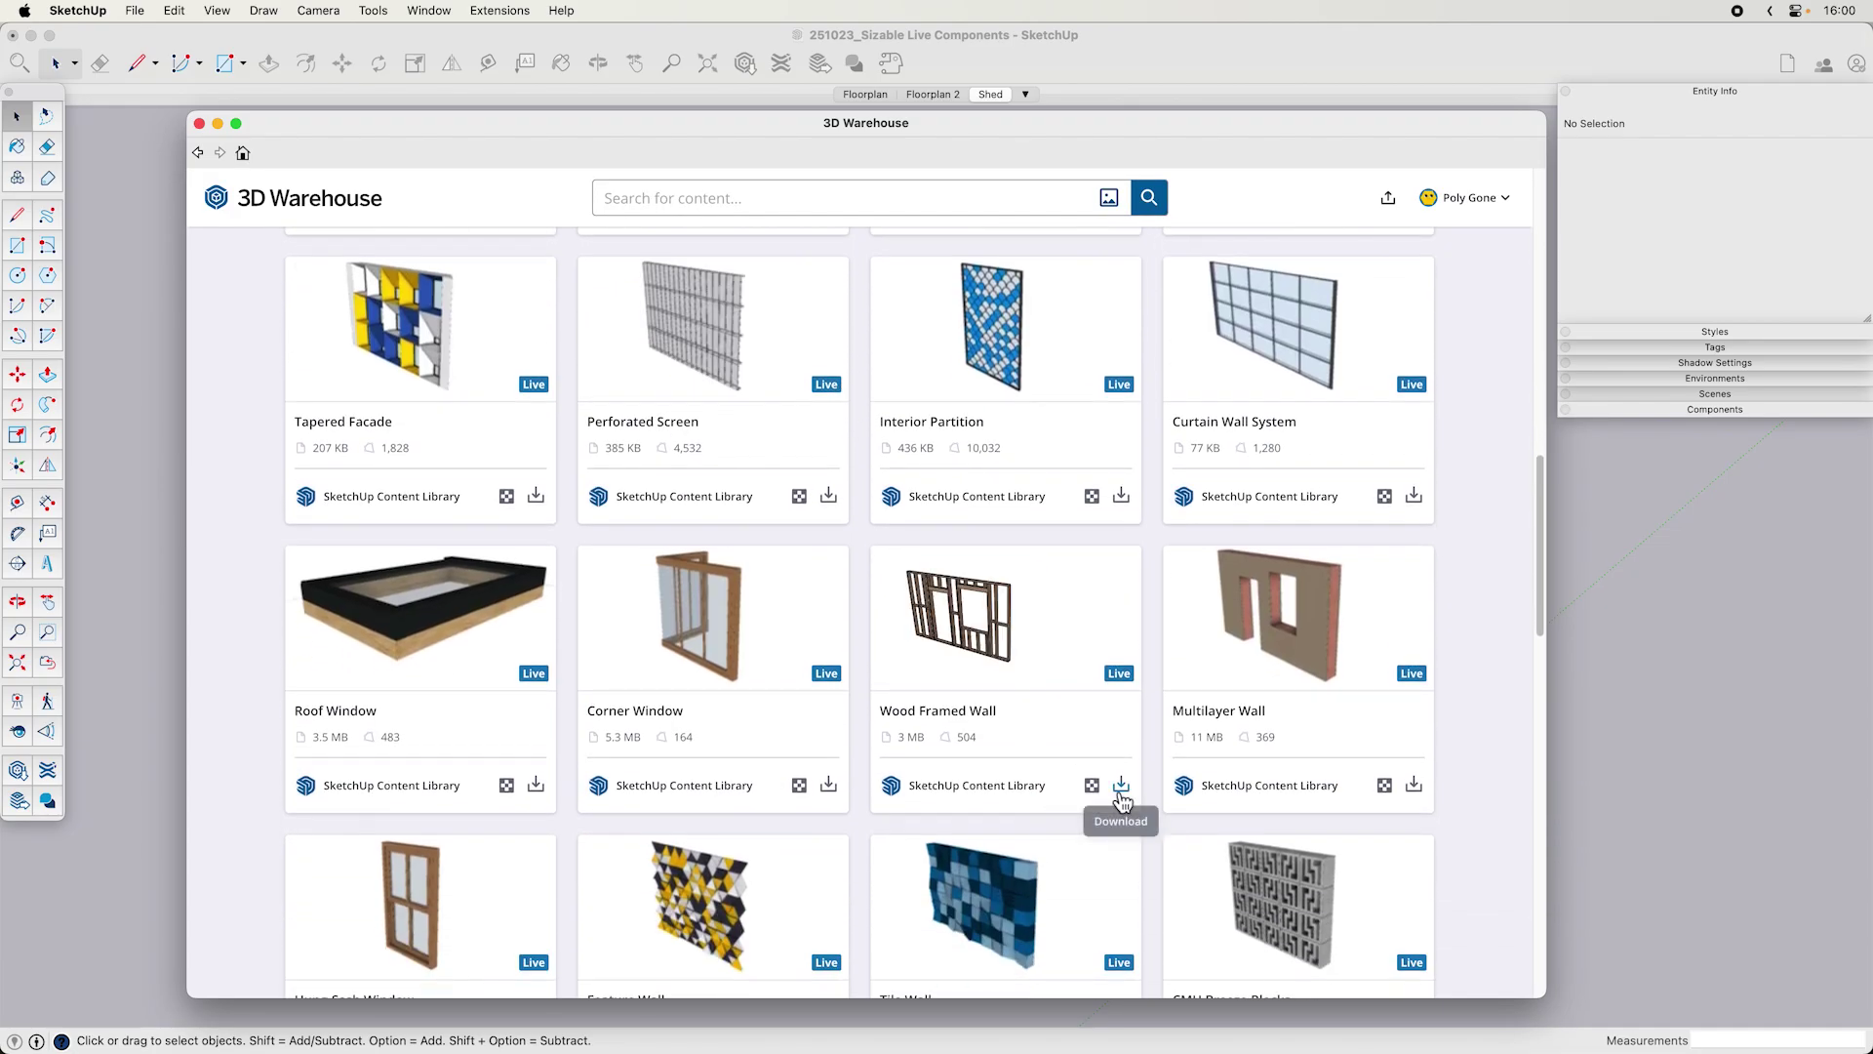
click(1121, 785)
click(936, 385)
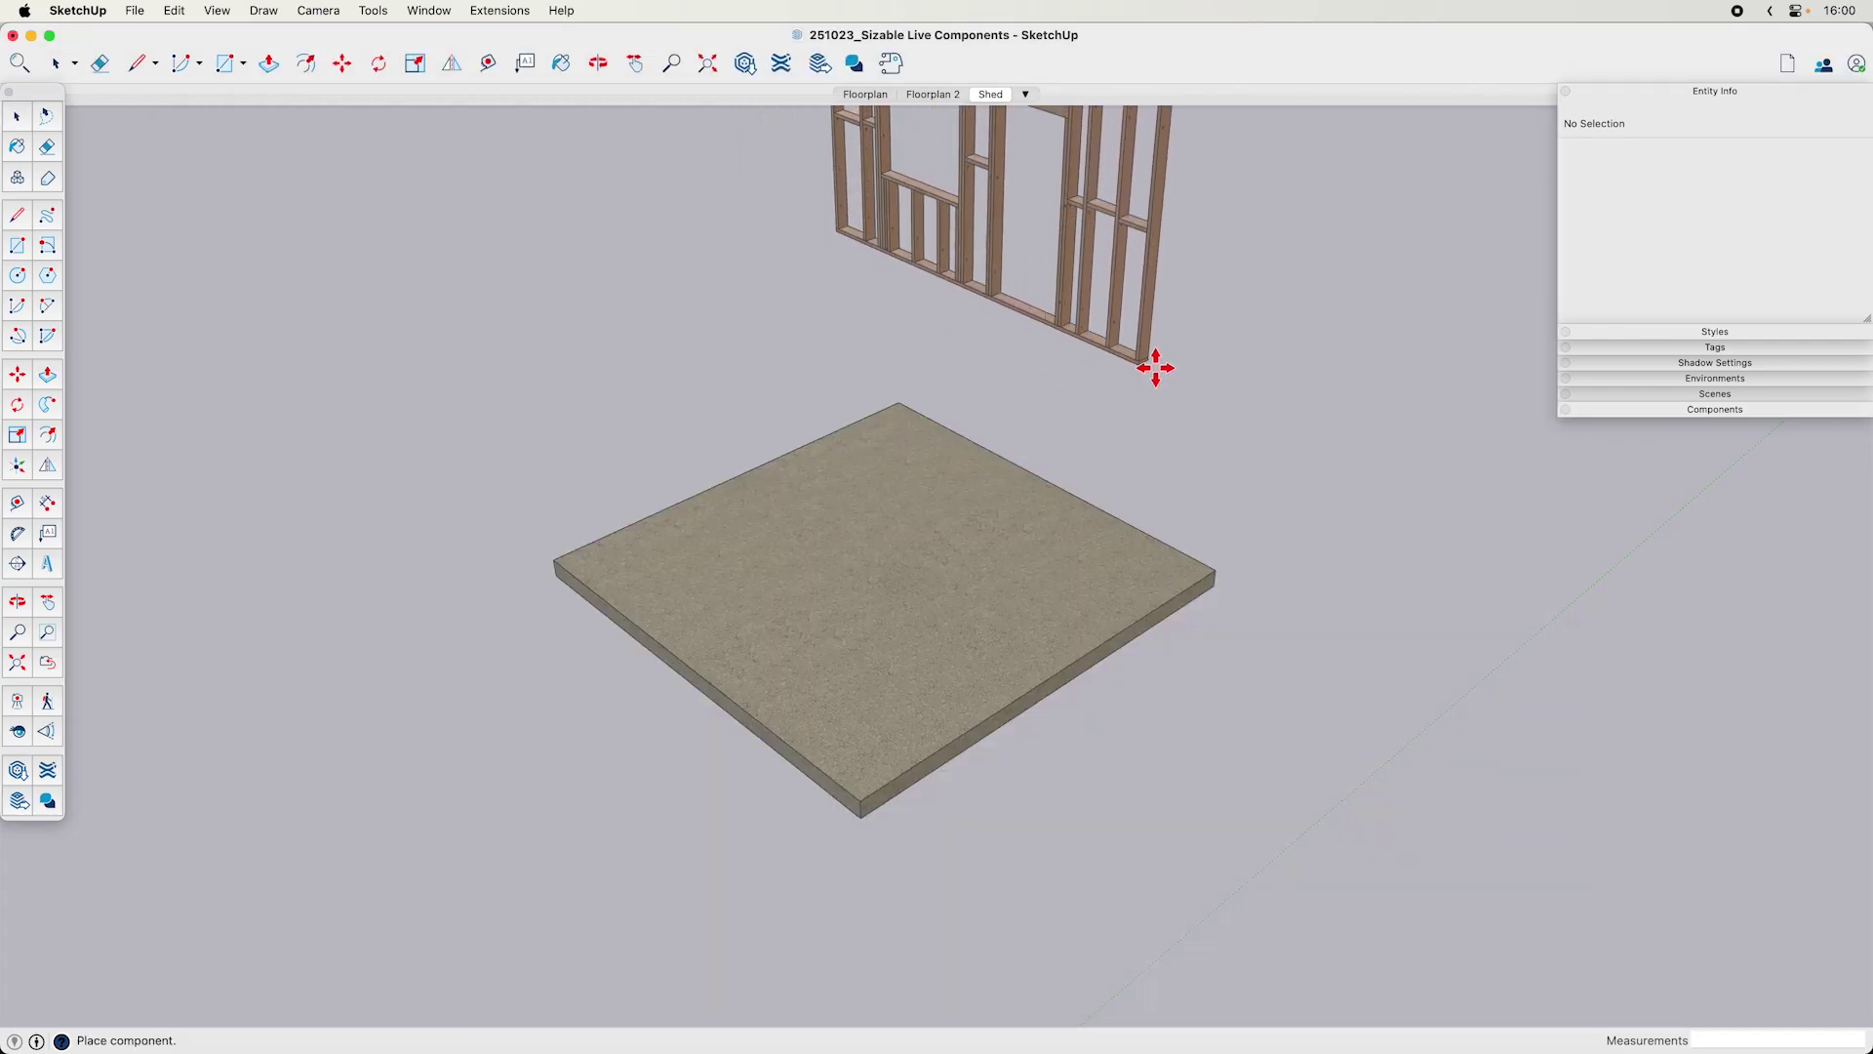
- Place the wood framed wall on the concrete slab near its front corner
scroll(1152, 372, down, 3)
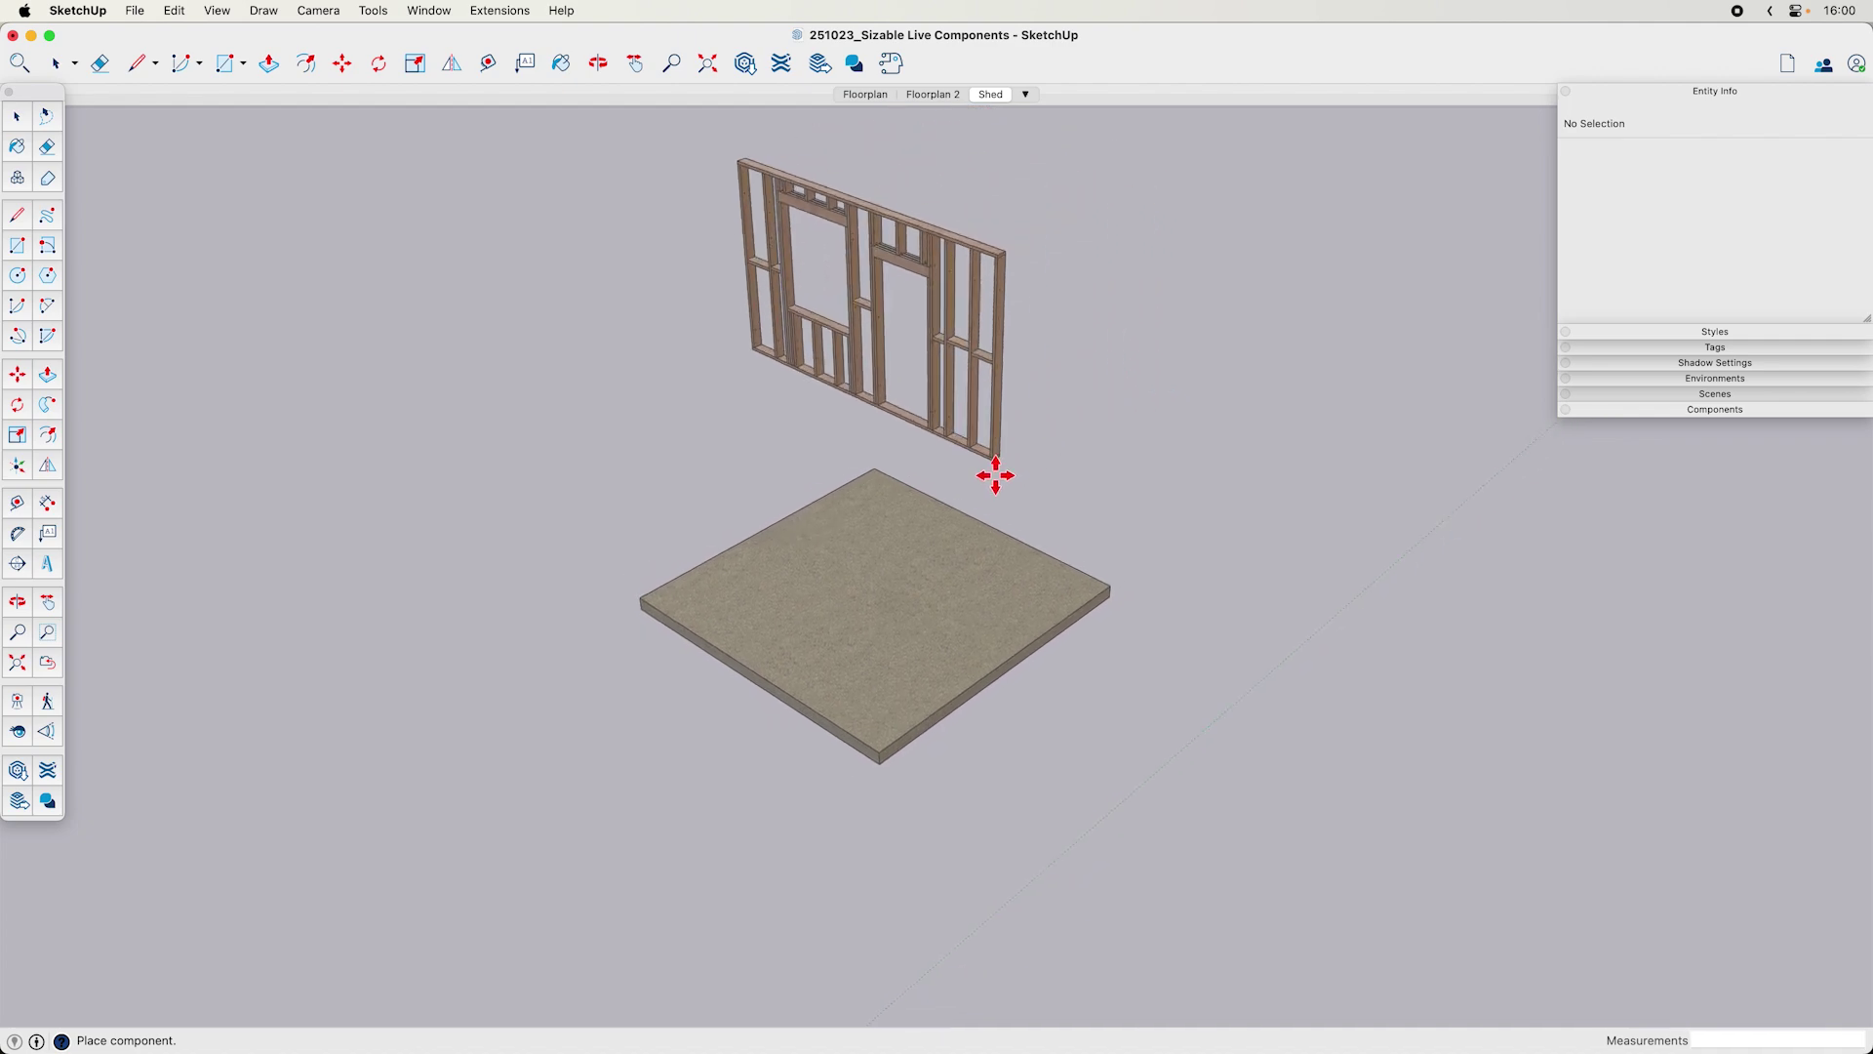
scroll(926, 698, up, 3)
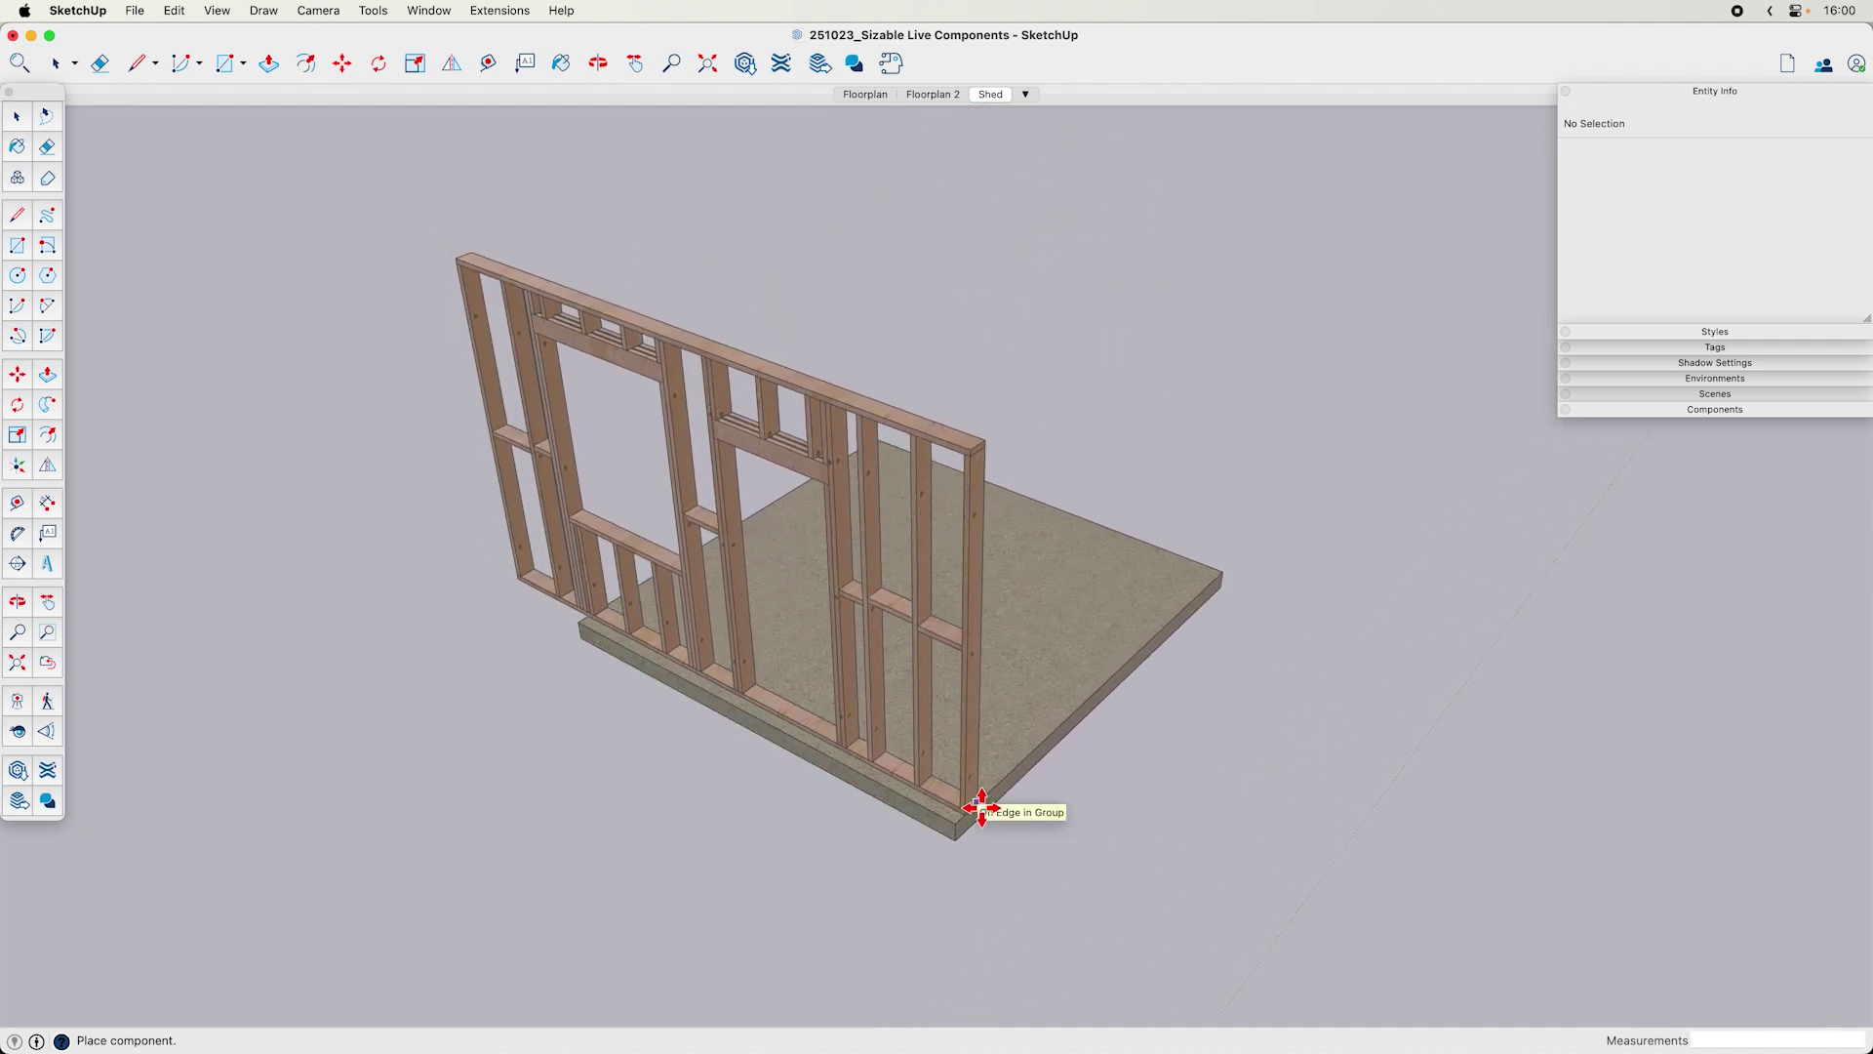
click(981, 808)
- Move the wall about 4 1/8" so its bottom corner sits on the slab's front corner
scroll(968, 767, up, 5)
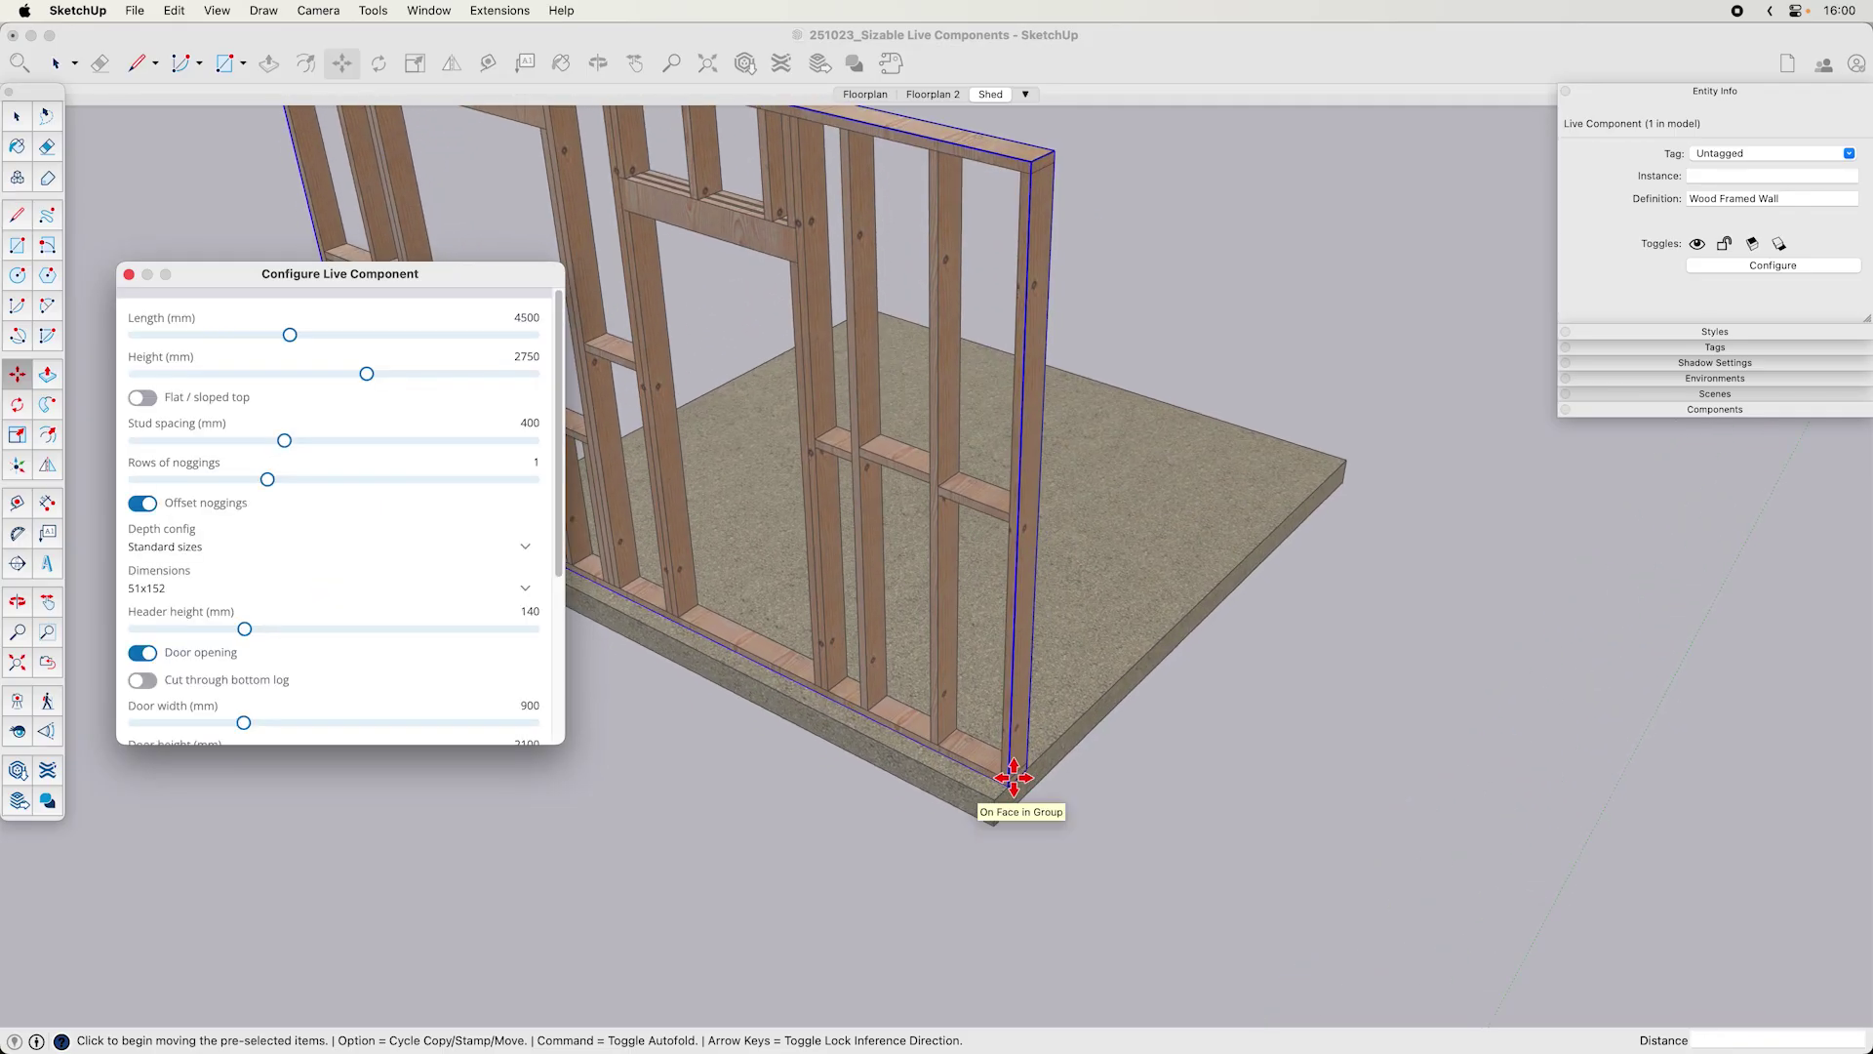
scroll(1008, 778, up, 3)
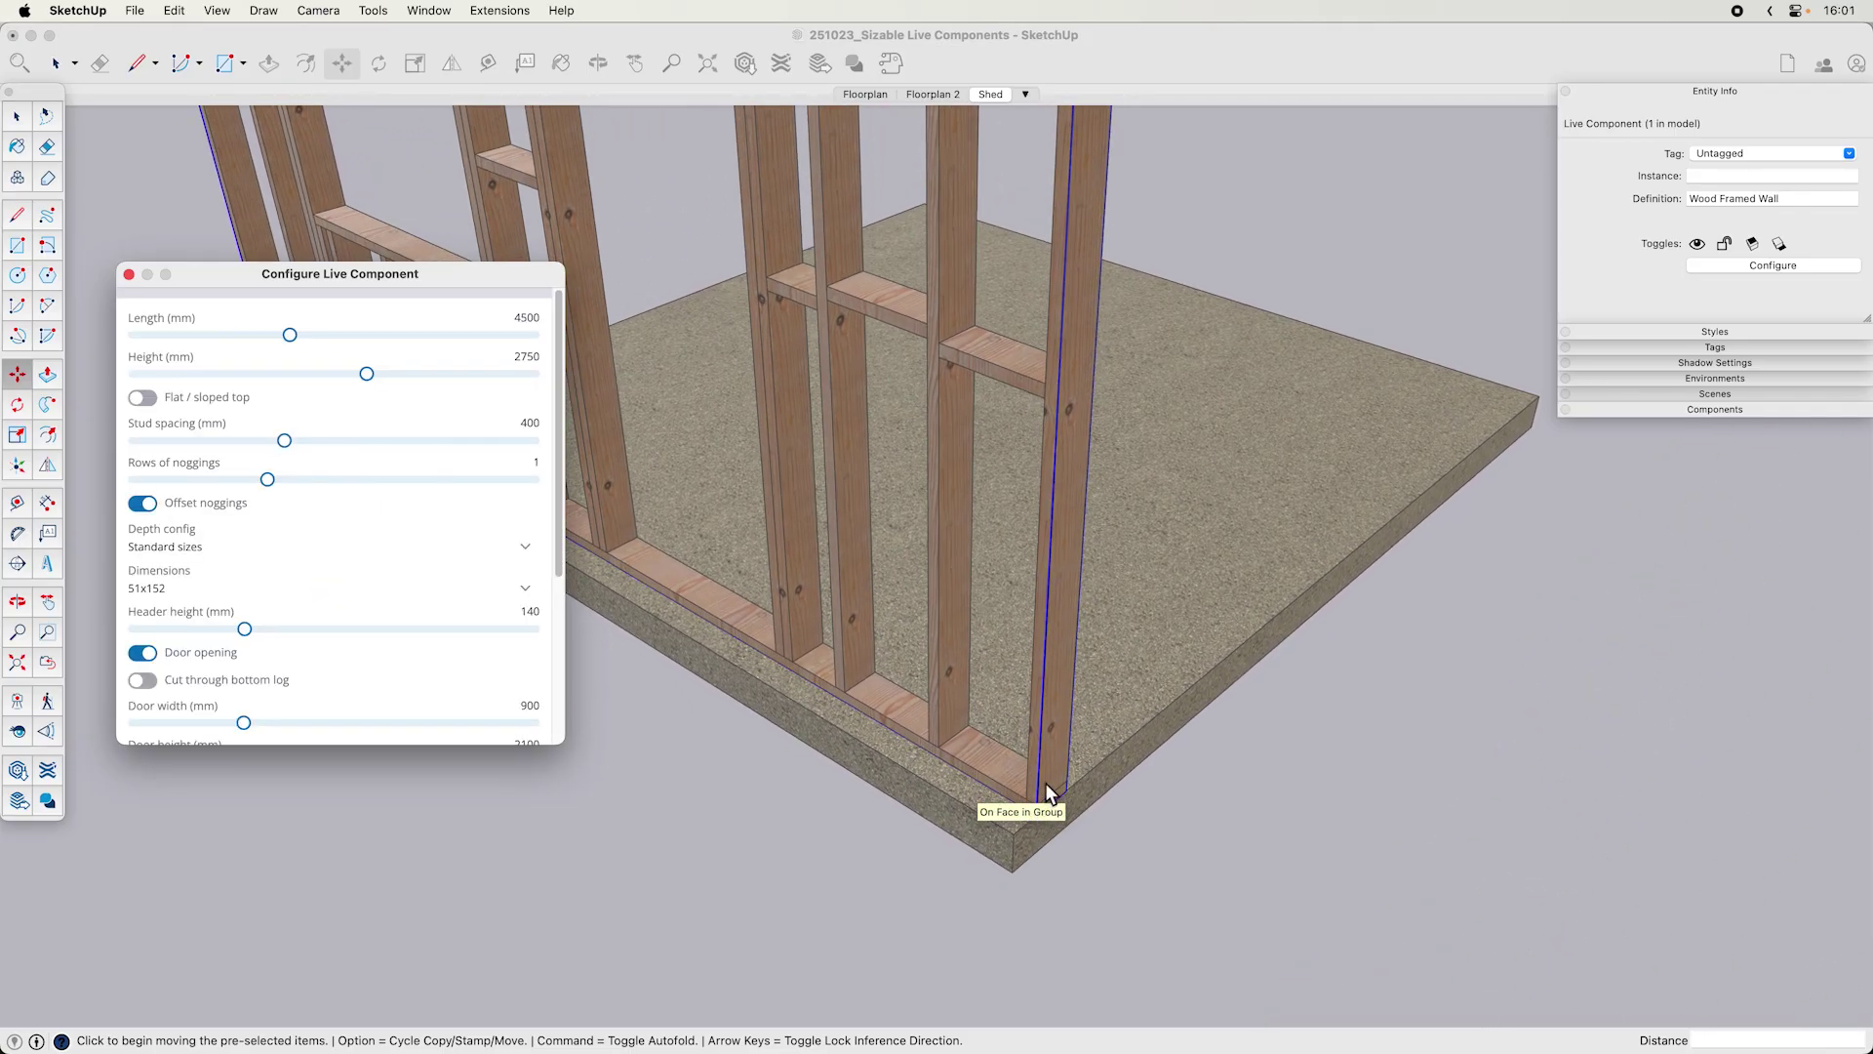
click(1045, 782)
key(space)
scroll(1040, 813, up, 3)
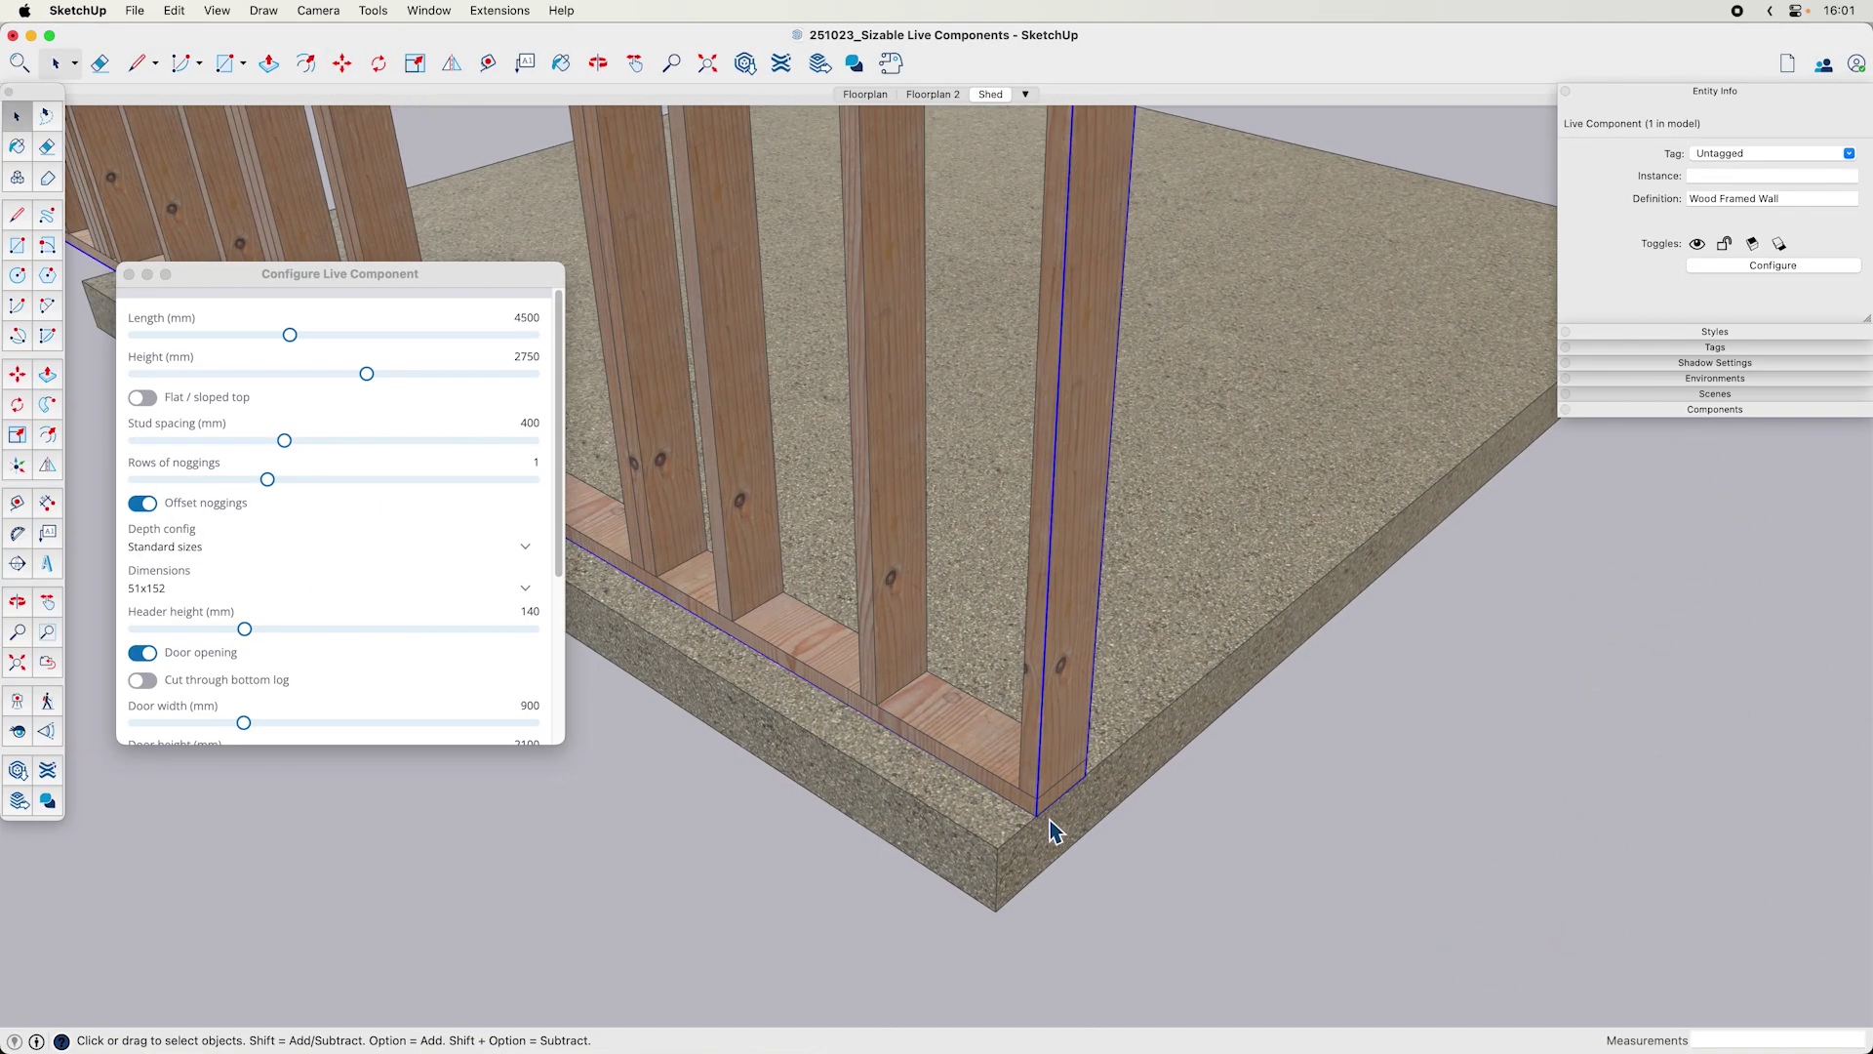
scroll(1044, 816, down, 5)
key(m)
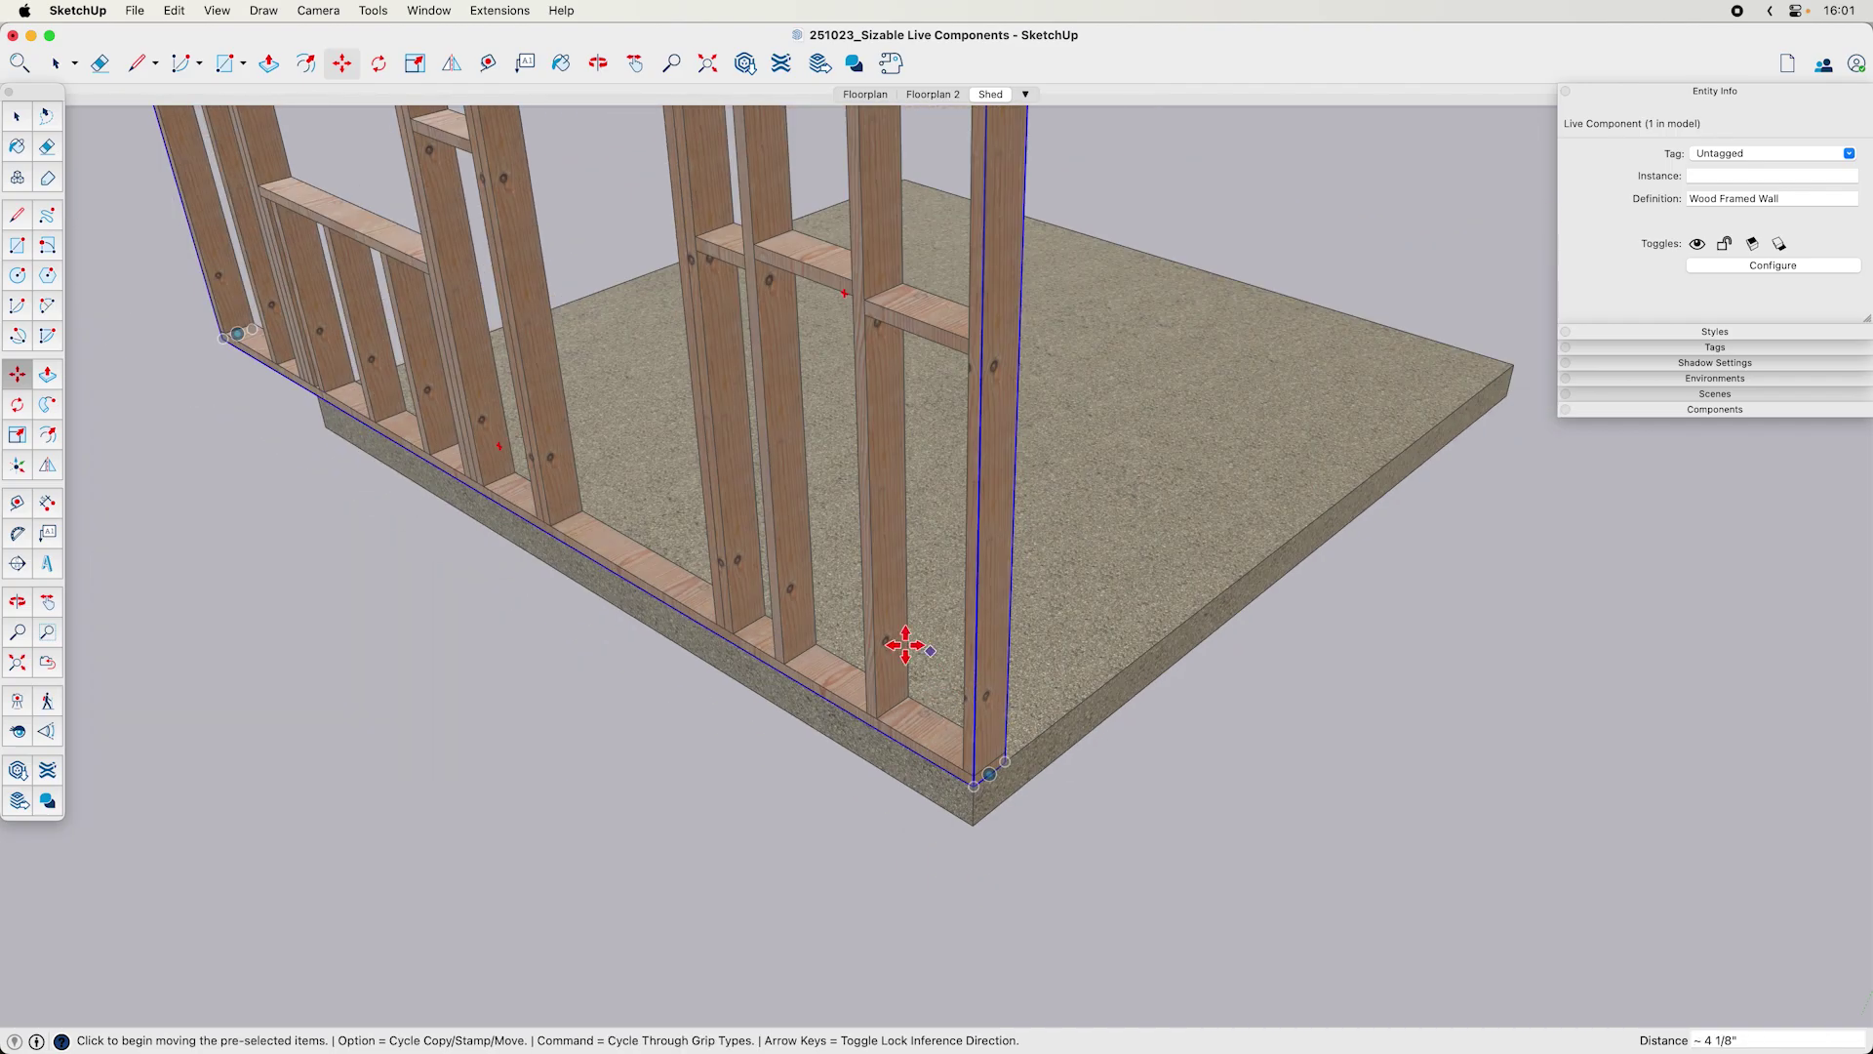
- Scale the wall's length to 3657.6 mm so it fits the slab's edge
scroll(848, 617, down, 5)
key(s)
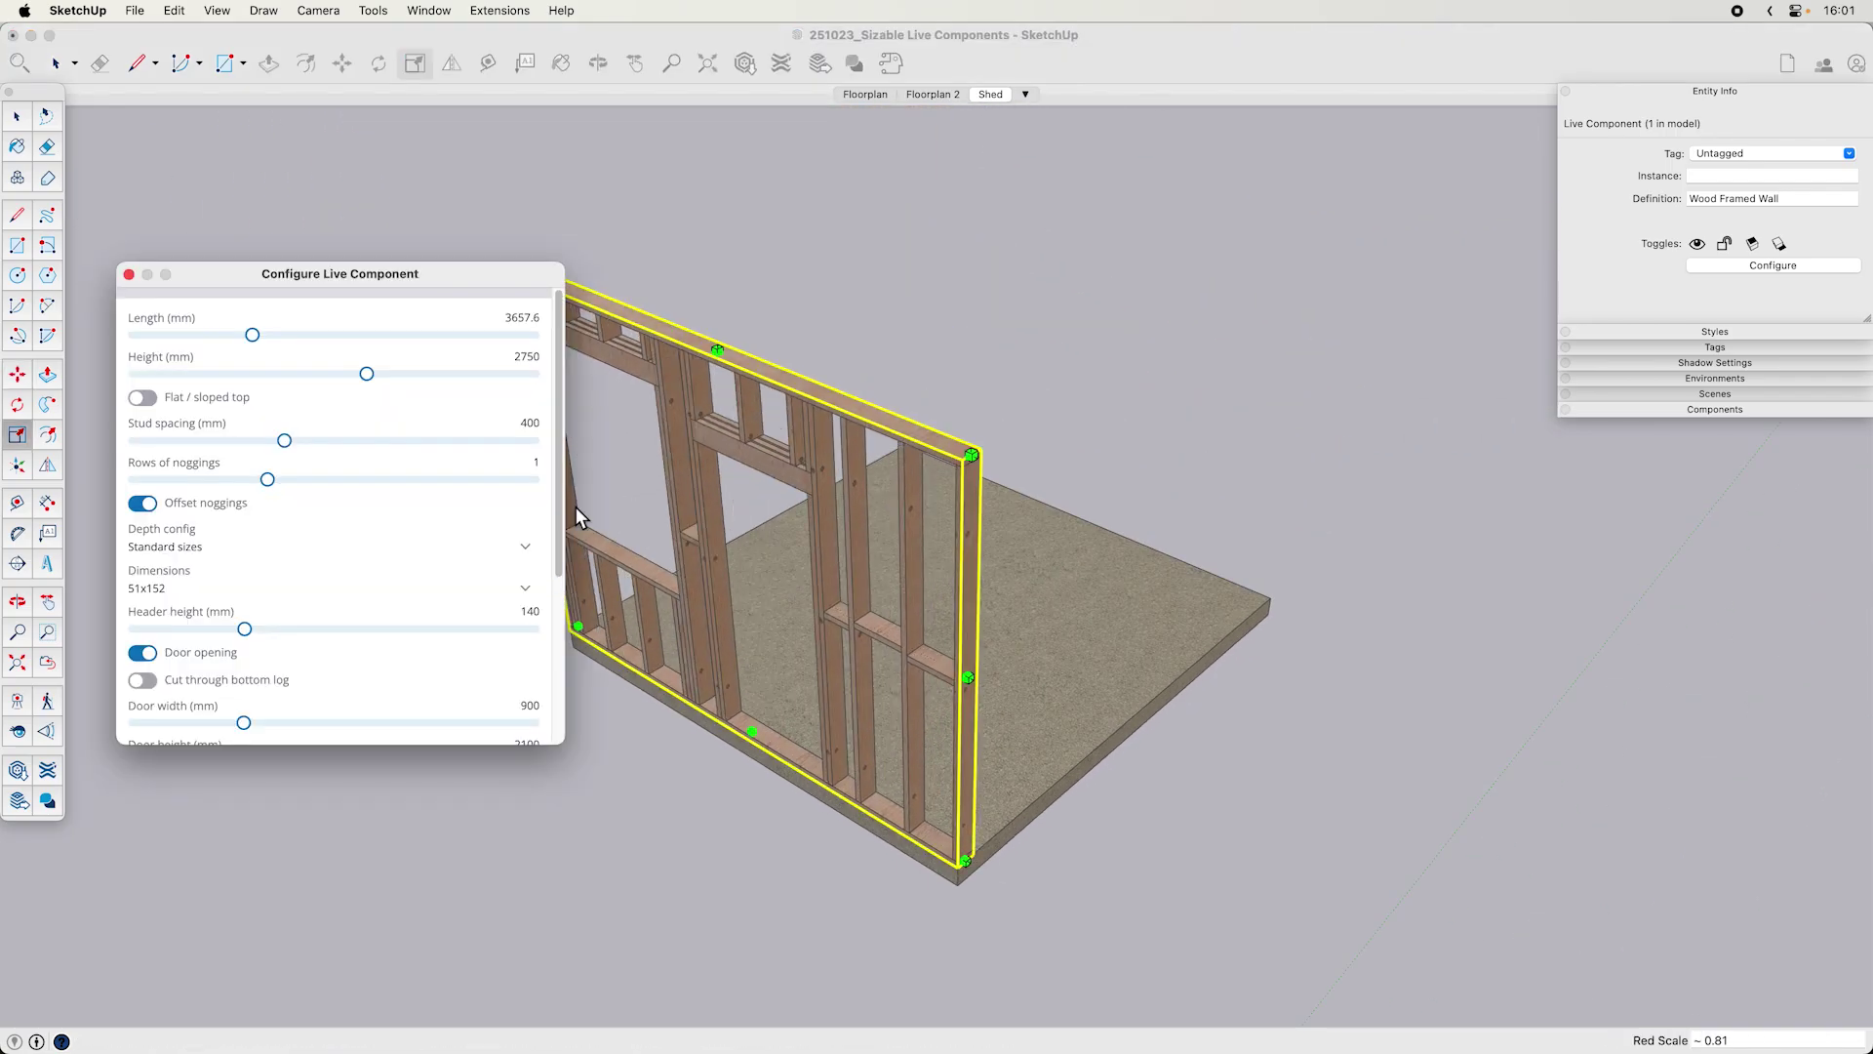
shift+middle_drag(595, 517, 753, 583)
- Give the framed wall a sloped top in its live component settings
scroll(310, 439, up, 3)
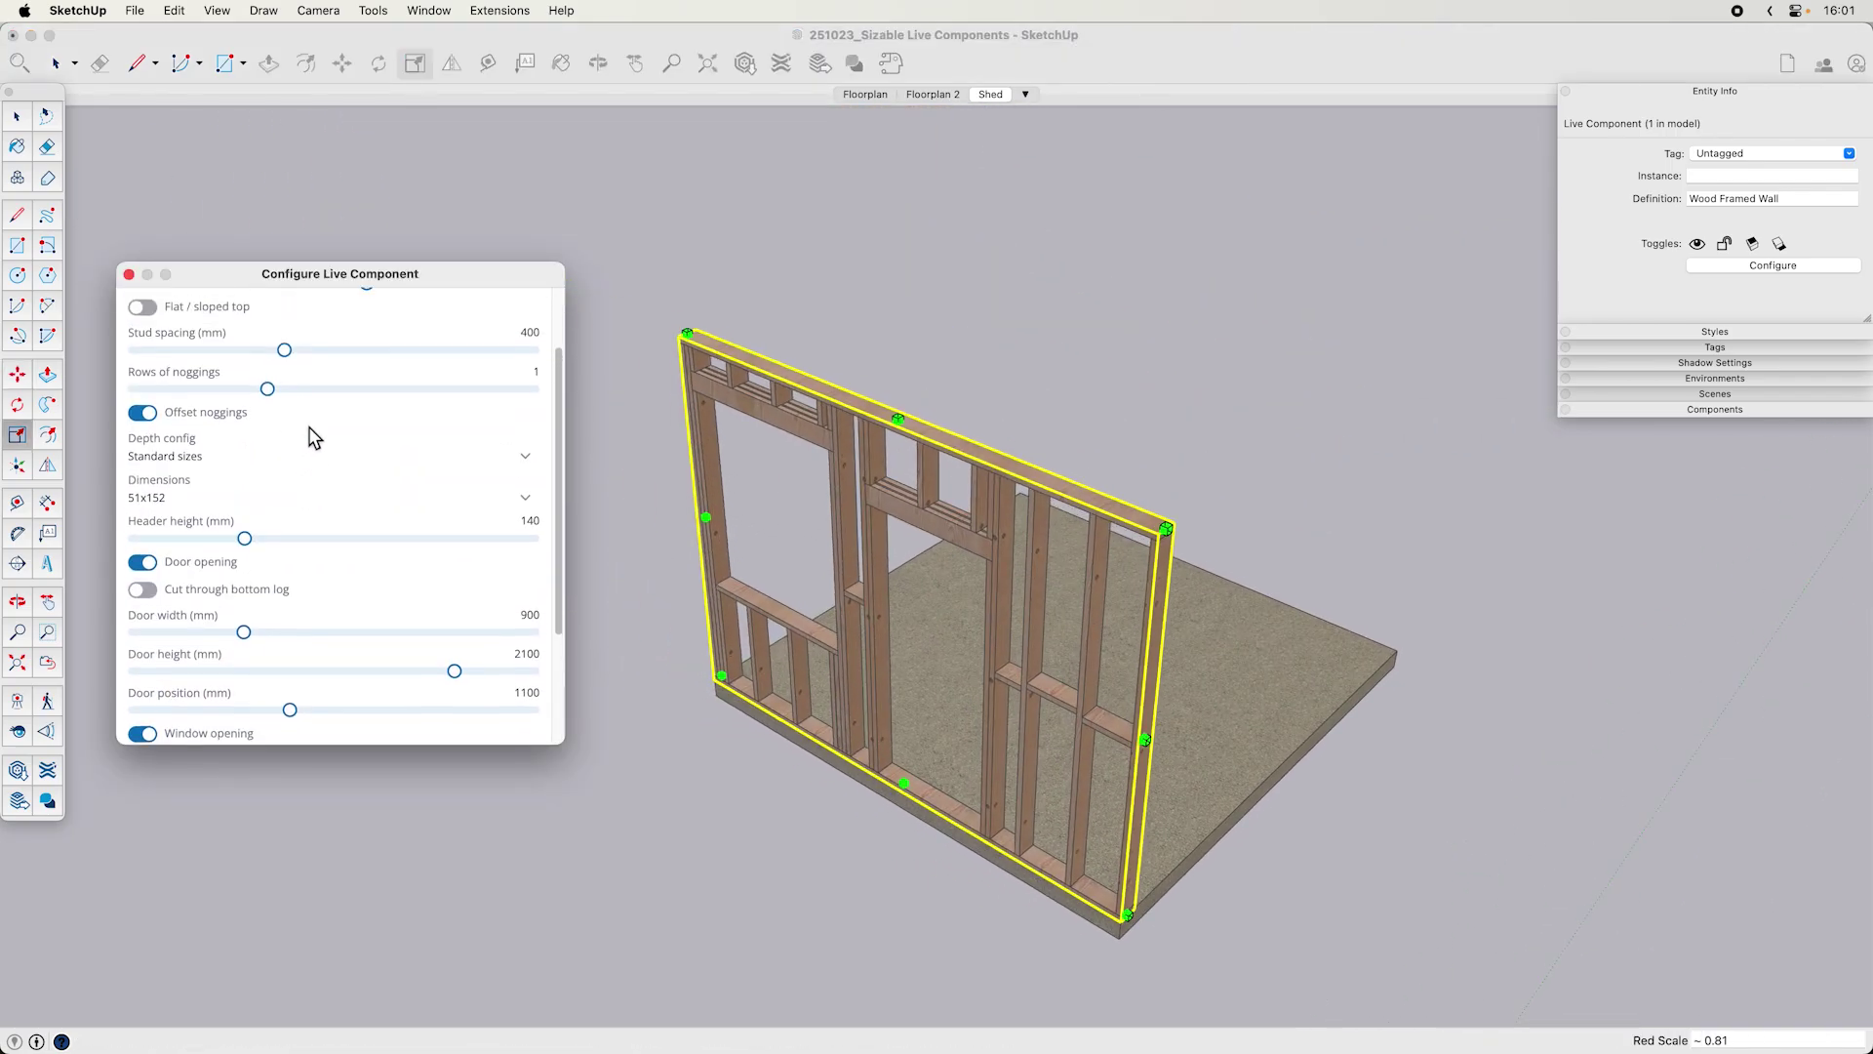
scroll(273, 455, up, 1)
click(142, 341)
middle_drag(997, 615, 1037, 965)
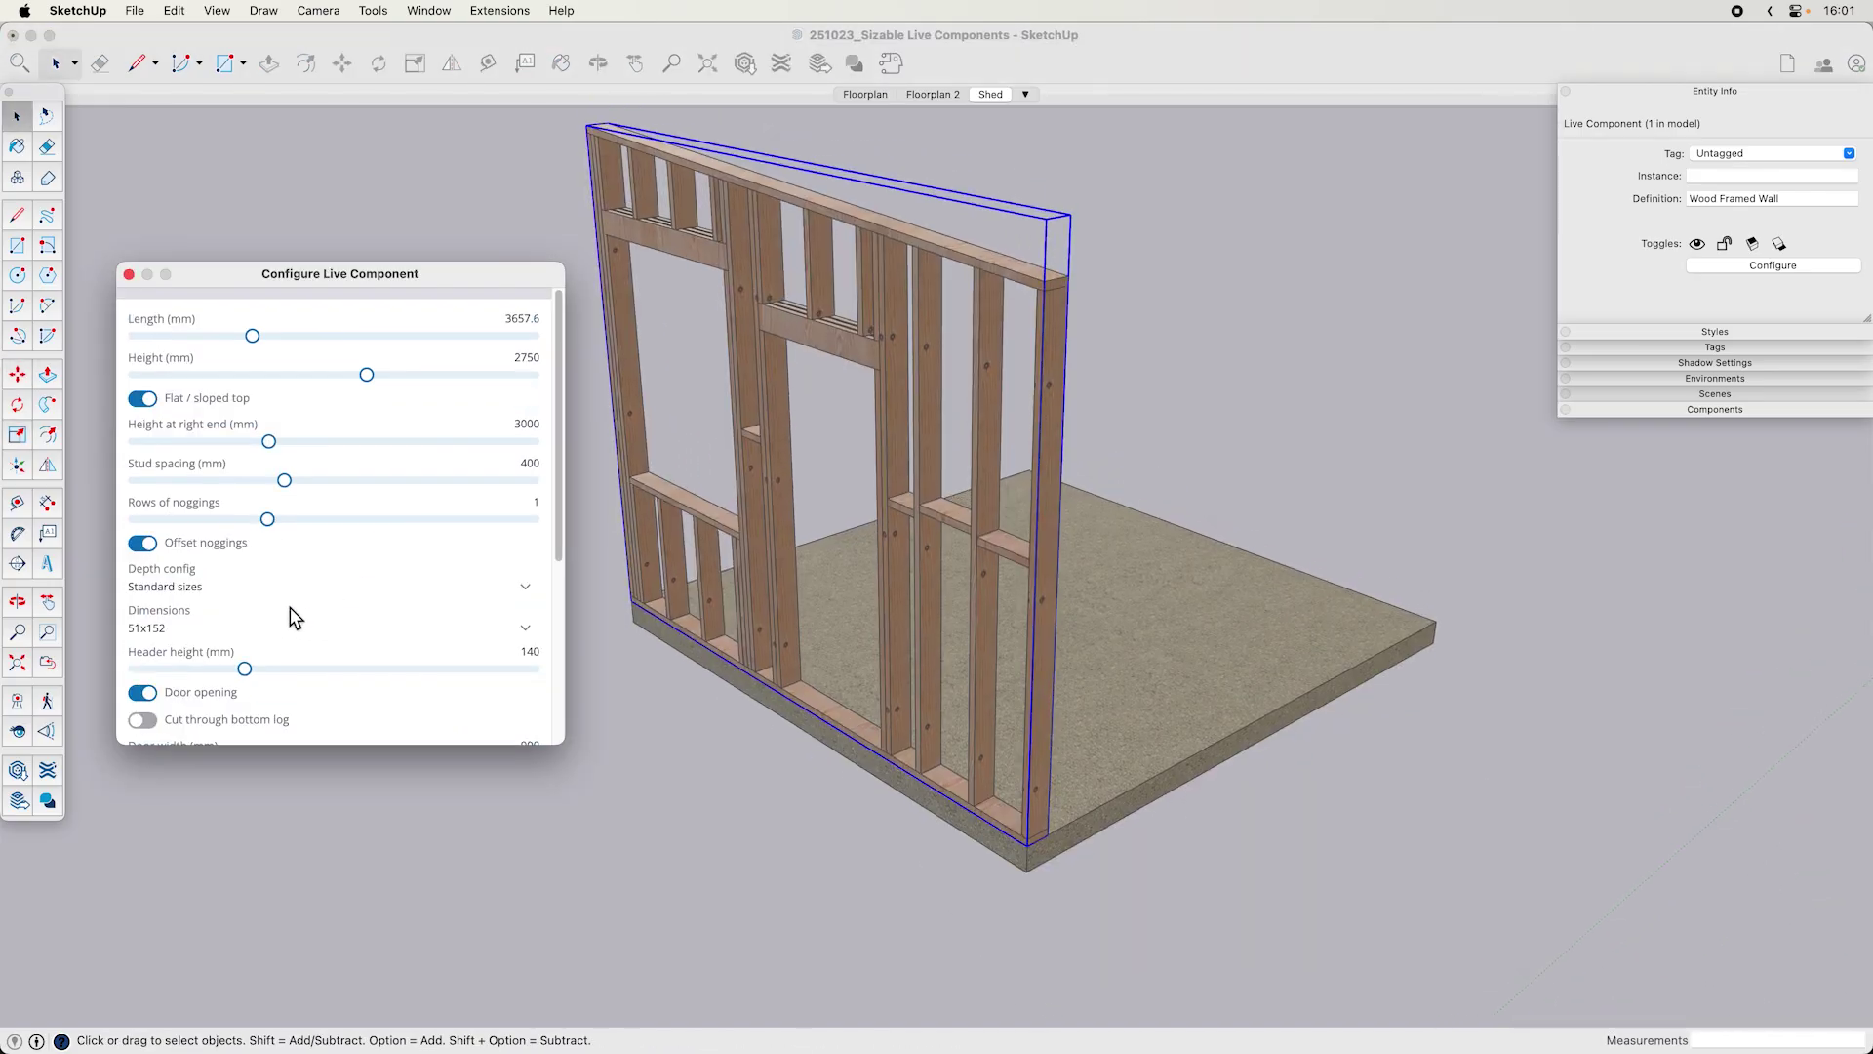
- Remove the door opening from the framed wall and bring up its window opening settings
scroll(285, 580, down, 2)
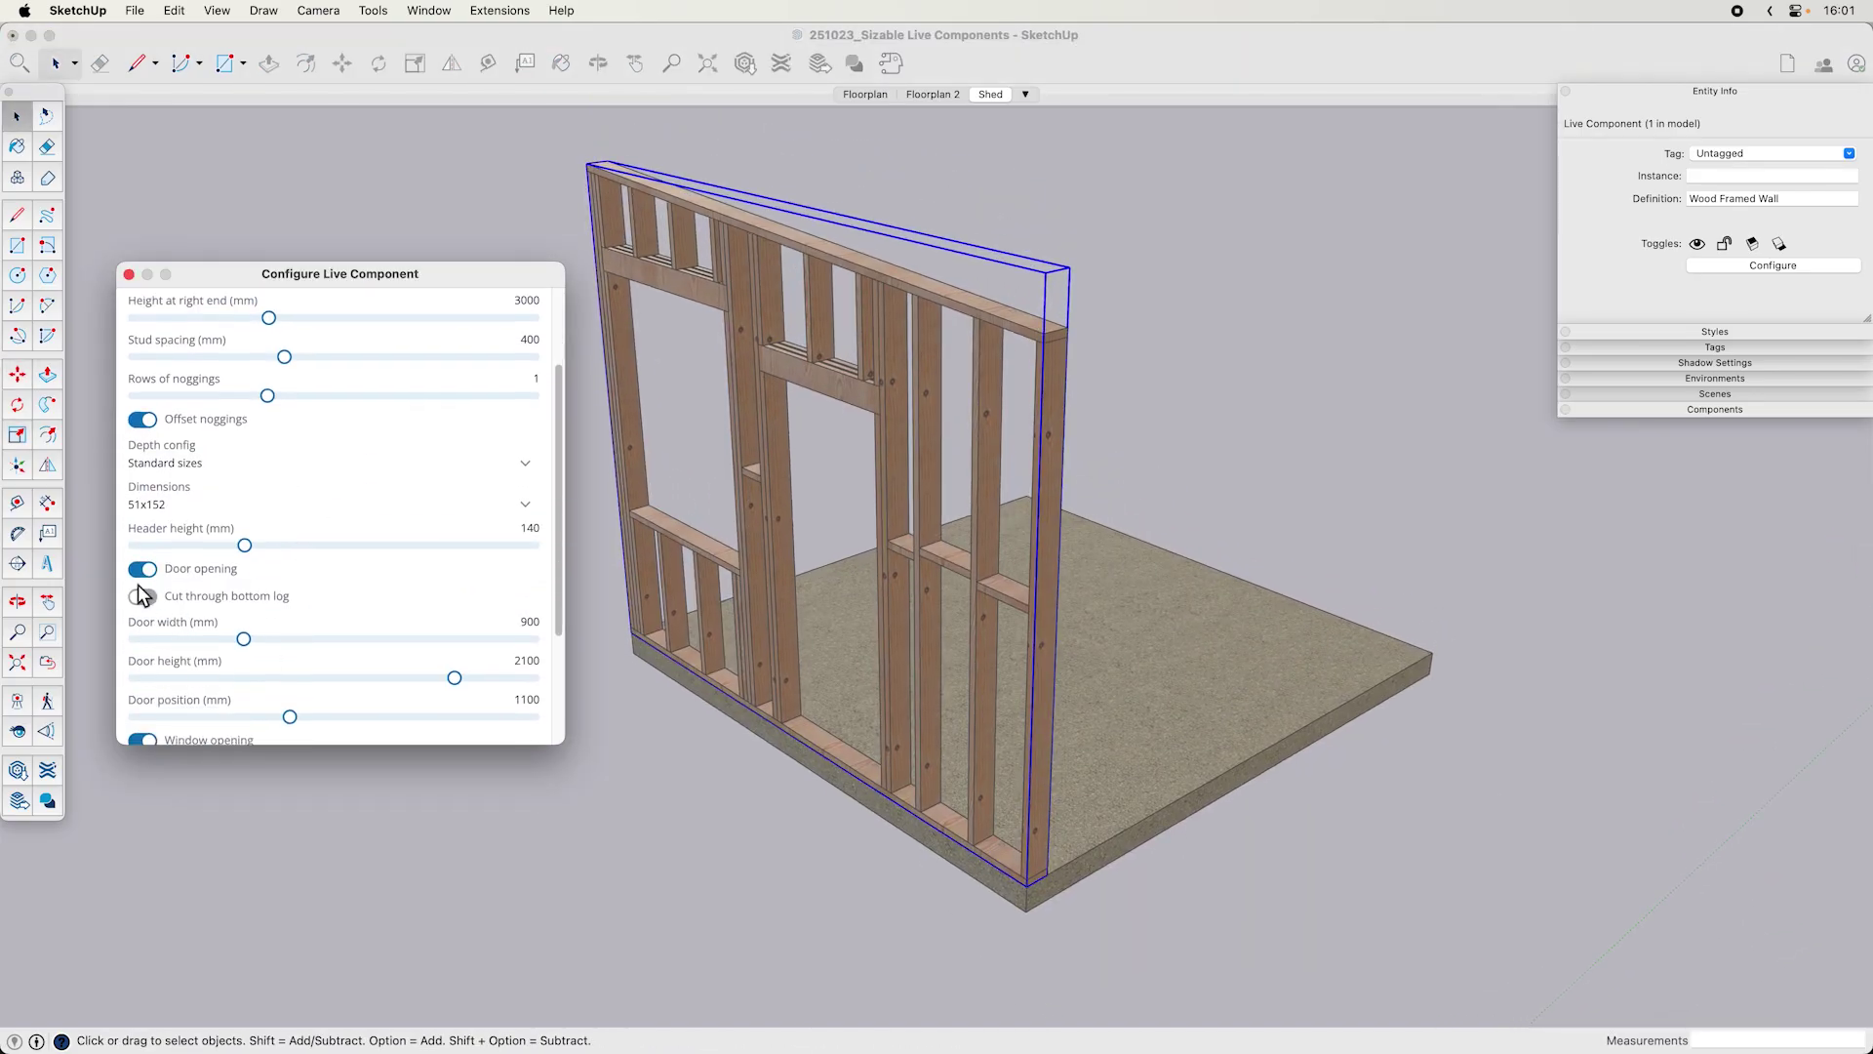
click(143, 568)
scroll(308, 597, down, 1)
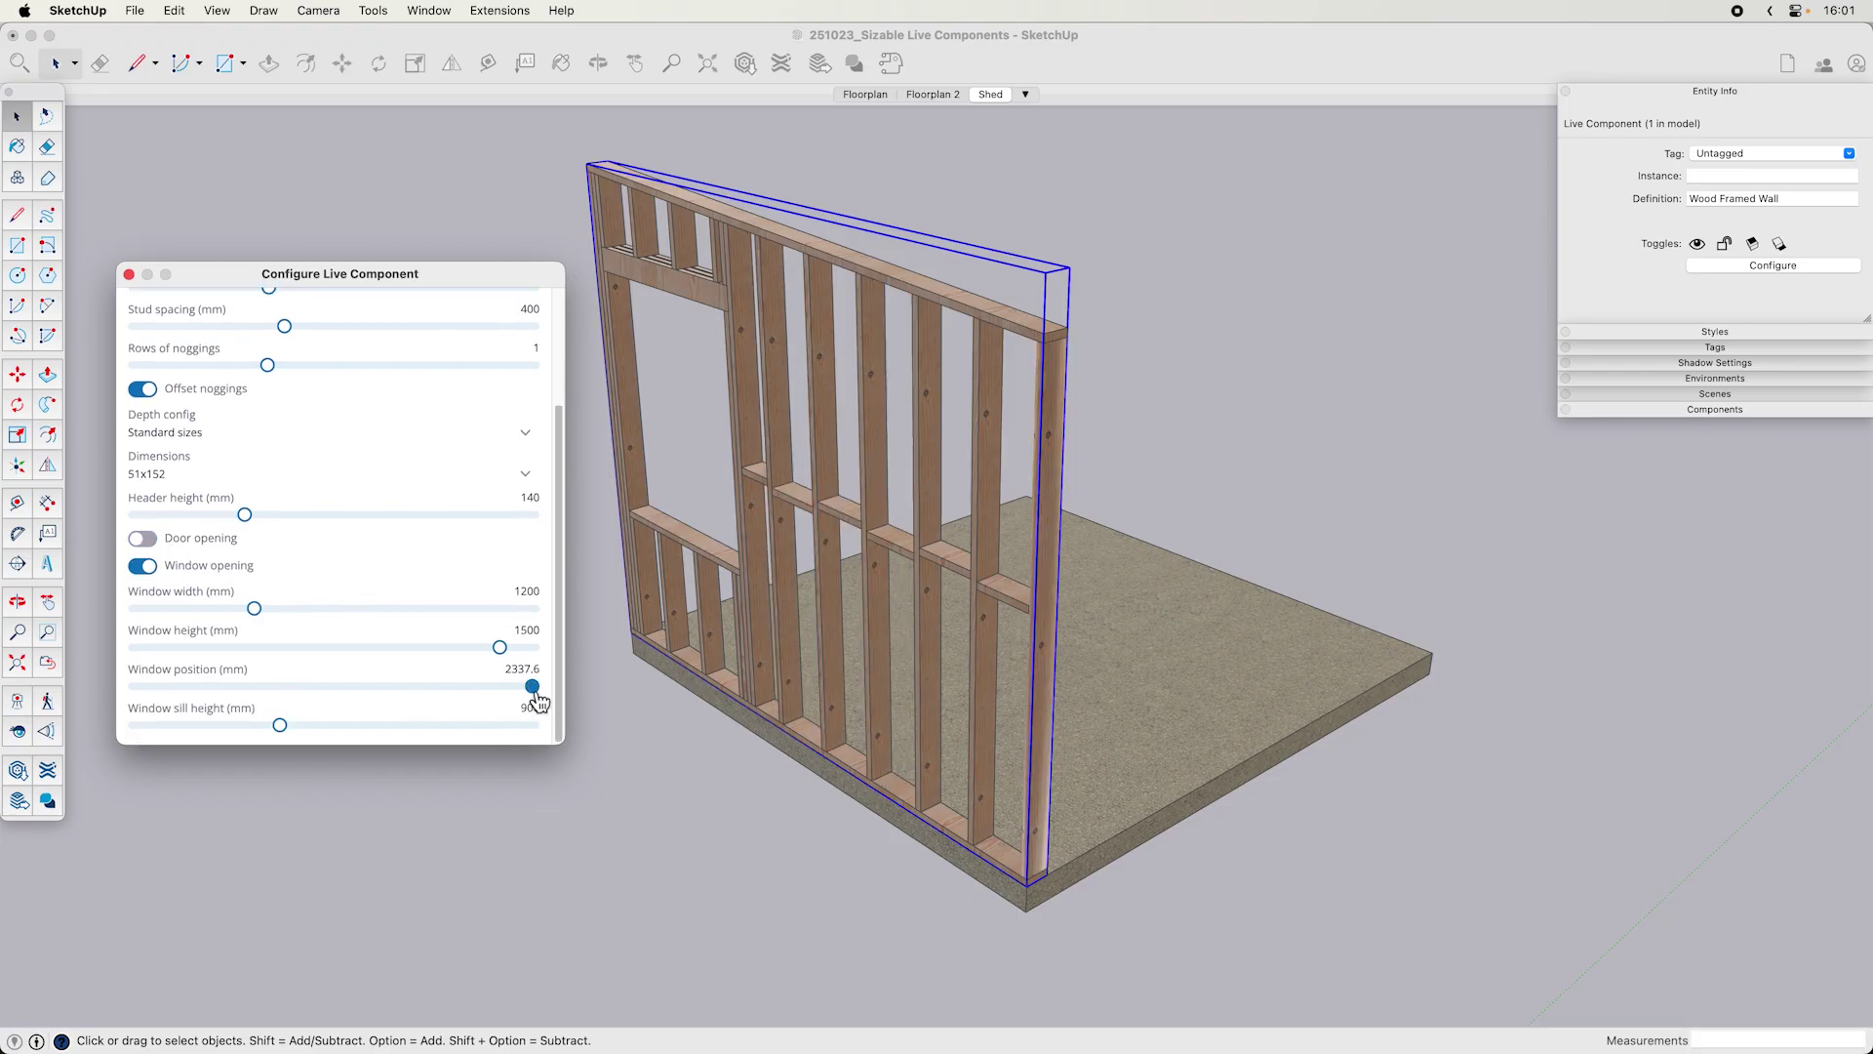
- Set the framed wall's window position to 1225.2 mm and copy the wall to the opposite edge of the slab
drag(532, 685, 333, 687)
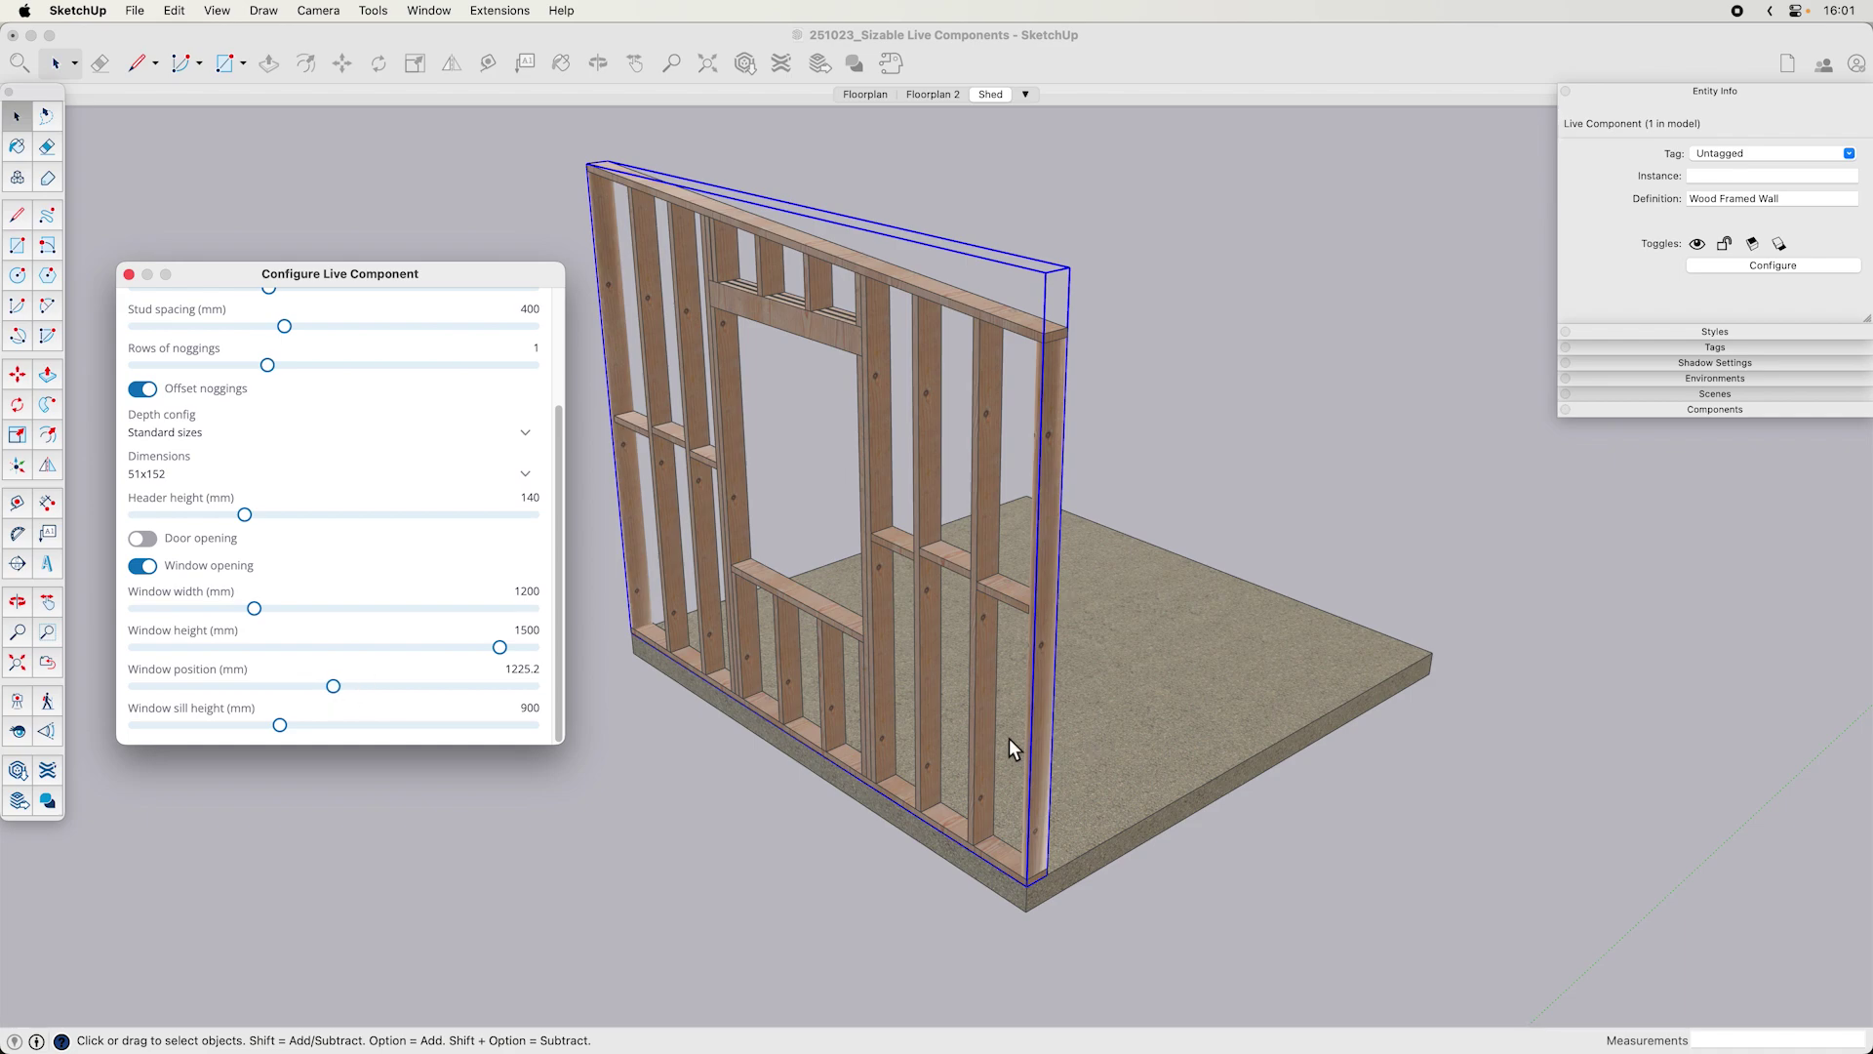
scroll(1009, 759, up, 3)
click(1044, 907)
key(m)
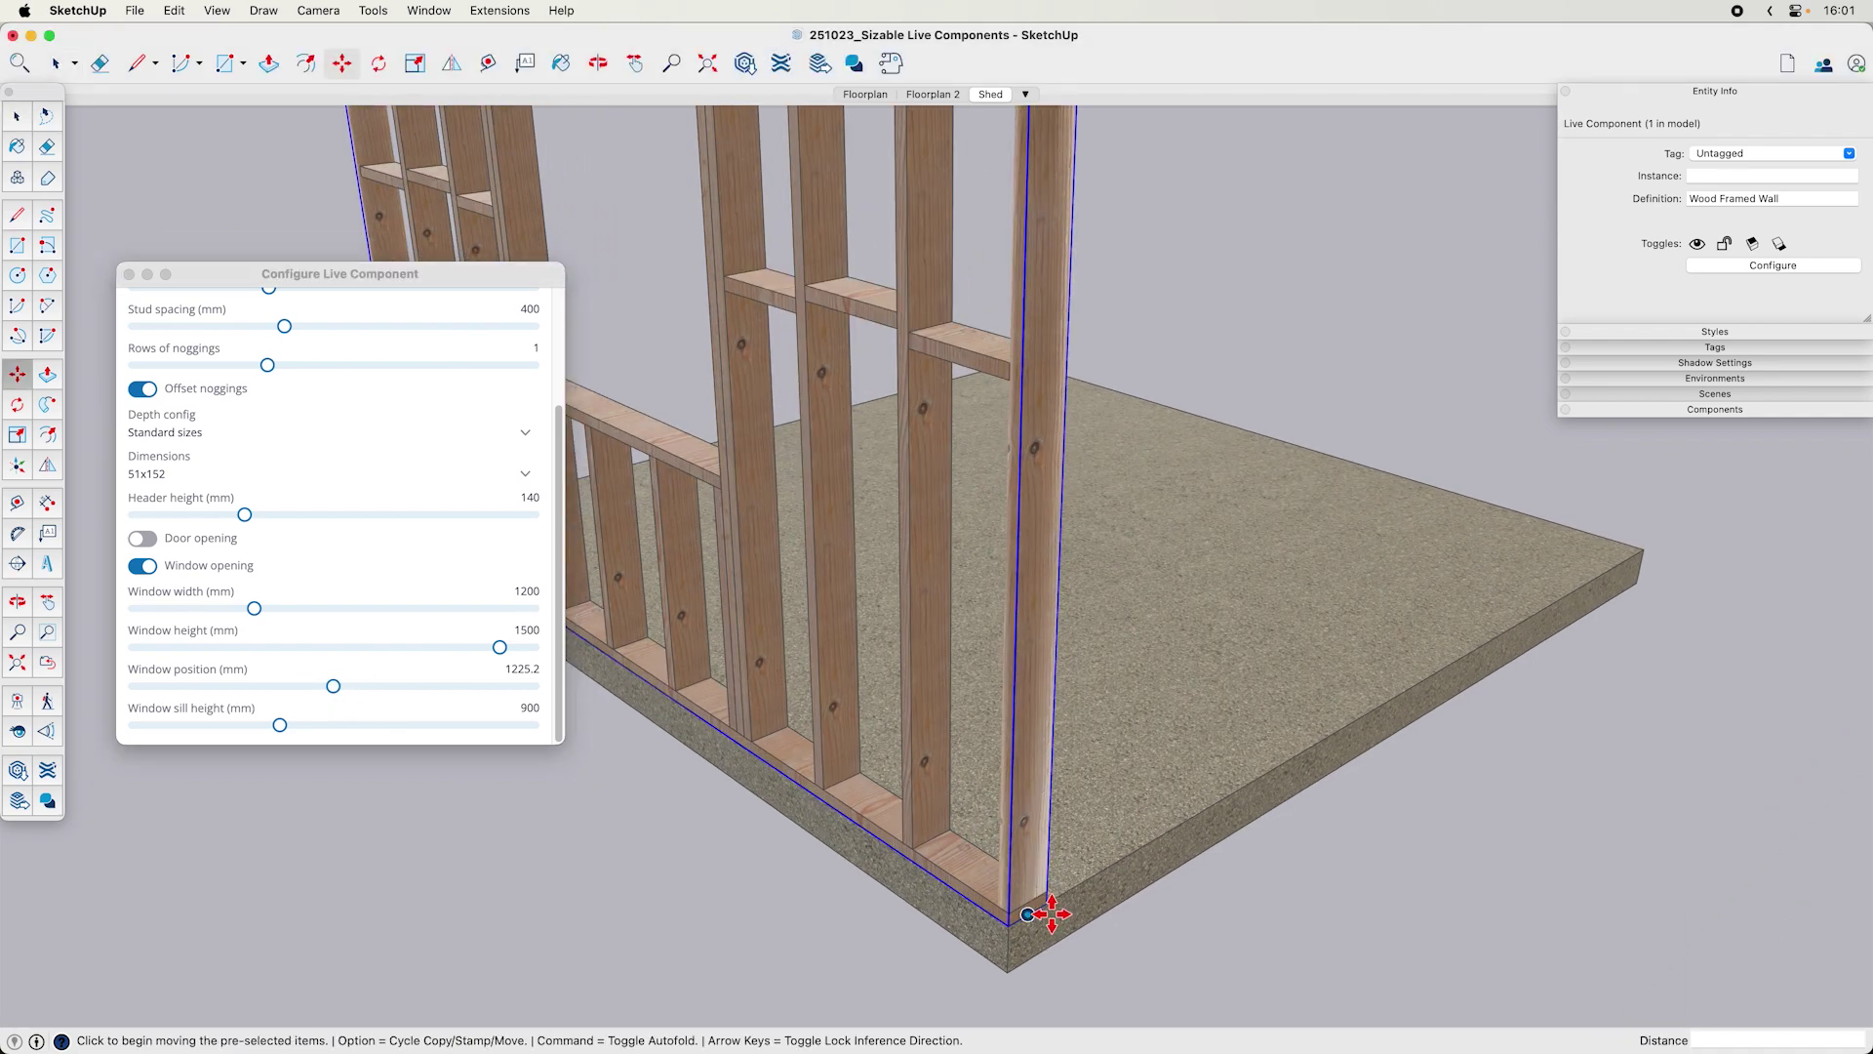
scroll(1044, 909, up, 1)
click(1049, 904)
key(alt)
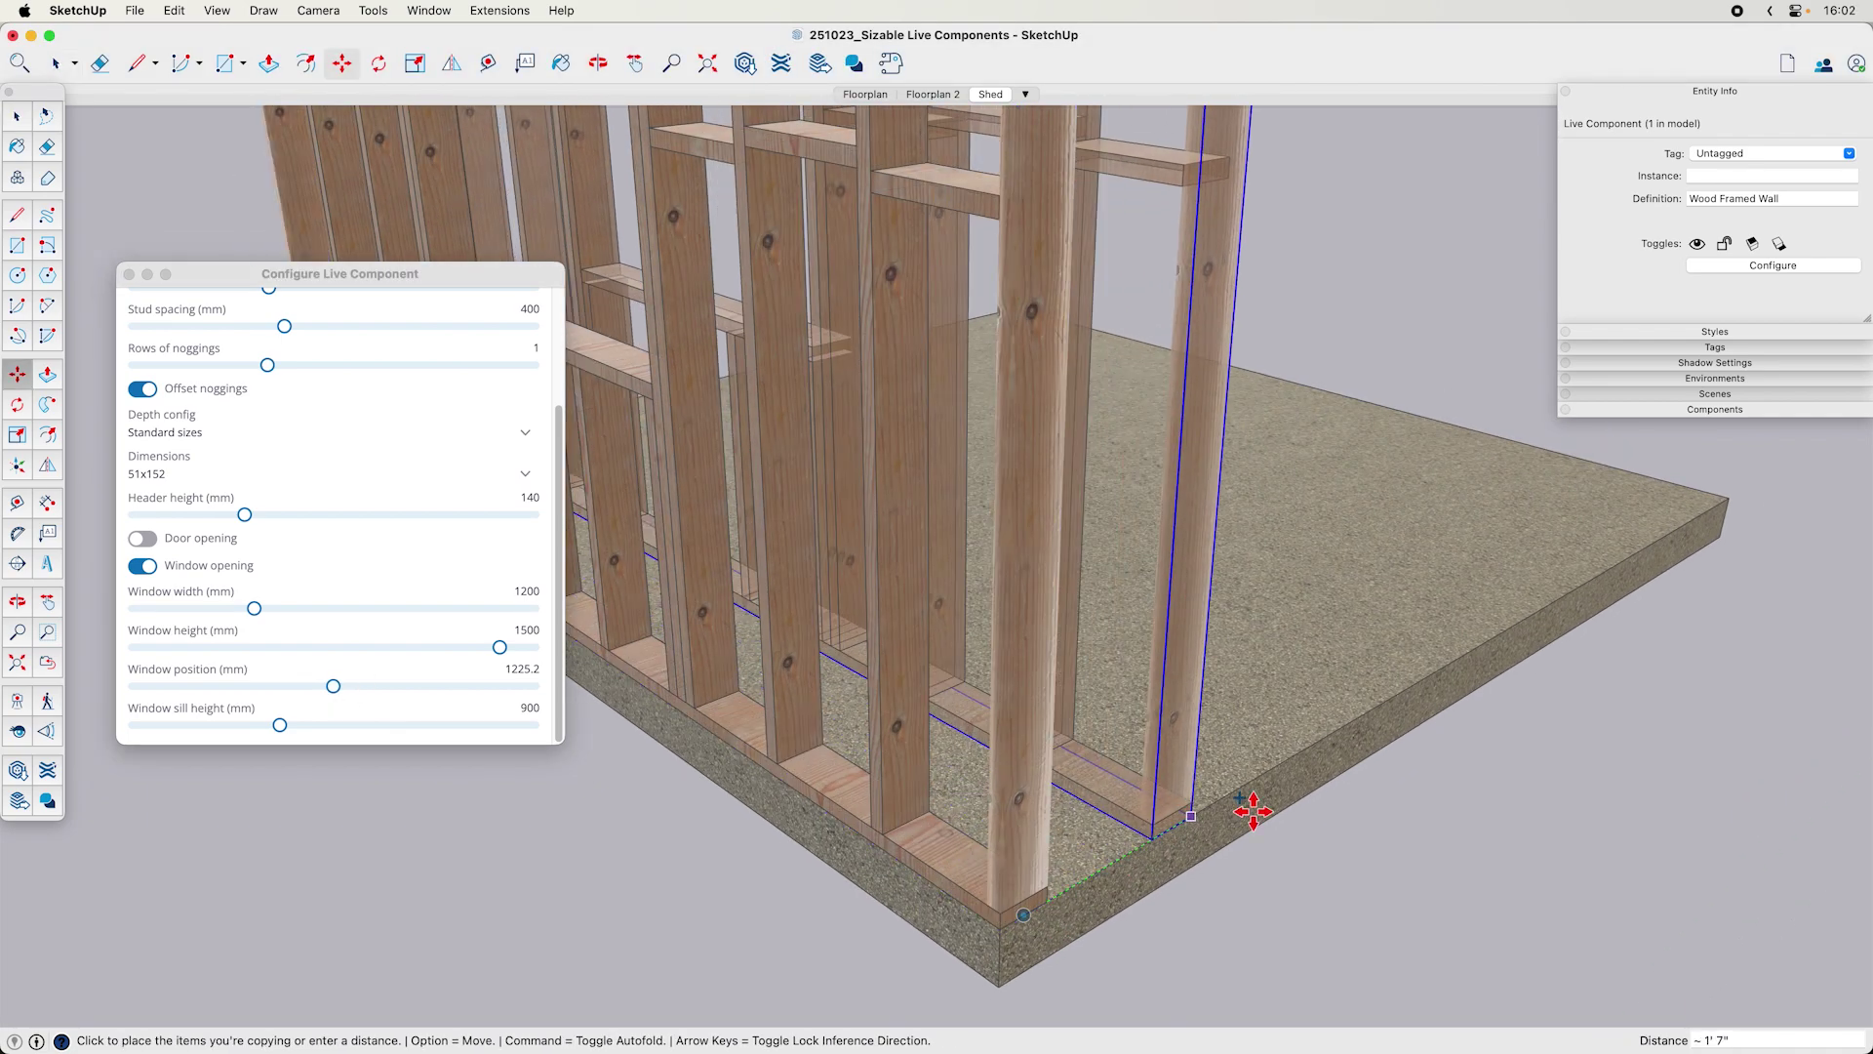
scroll(1413, 711, down, 1)
click(1685, 542)
key(space)
scroll(1176, 536, down, 5)
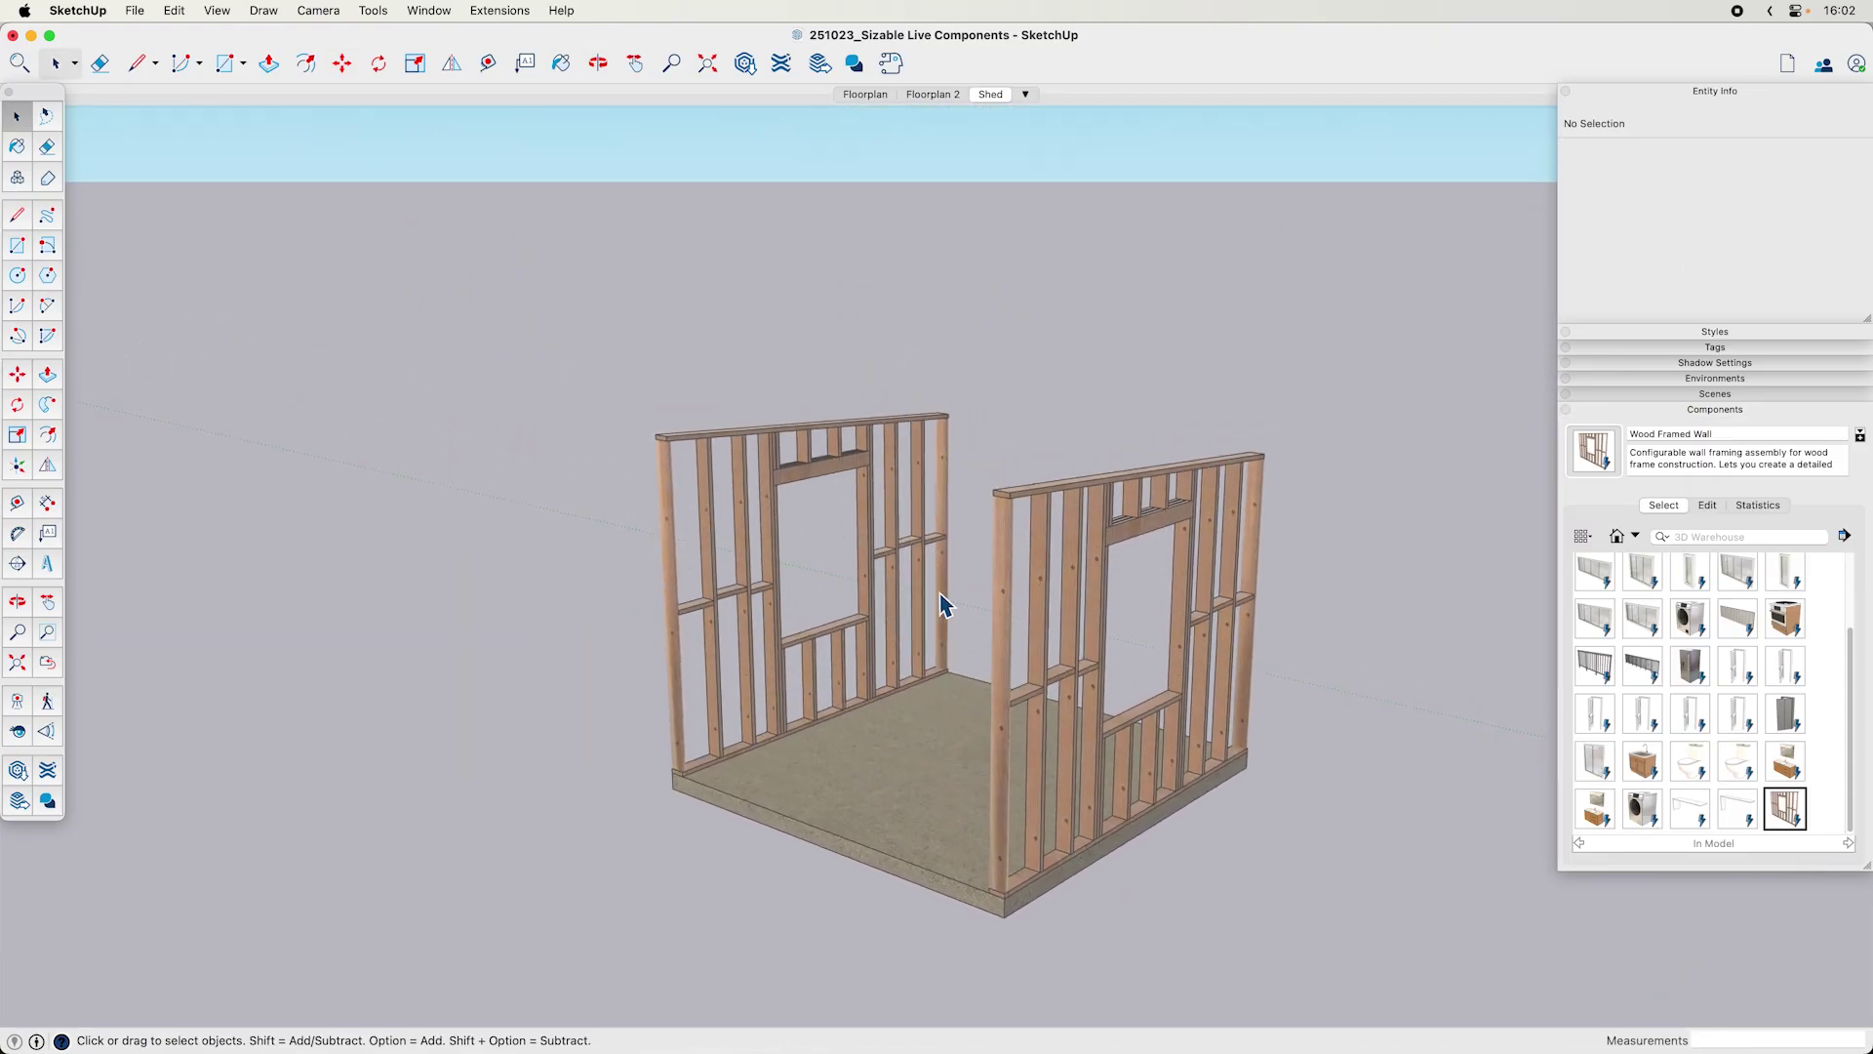
- Look through the model's component collection and fold it away
scroll(1730, 721, up, 2)
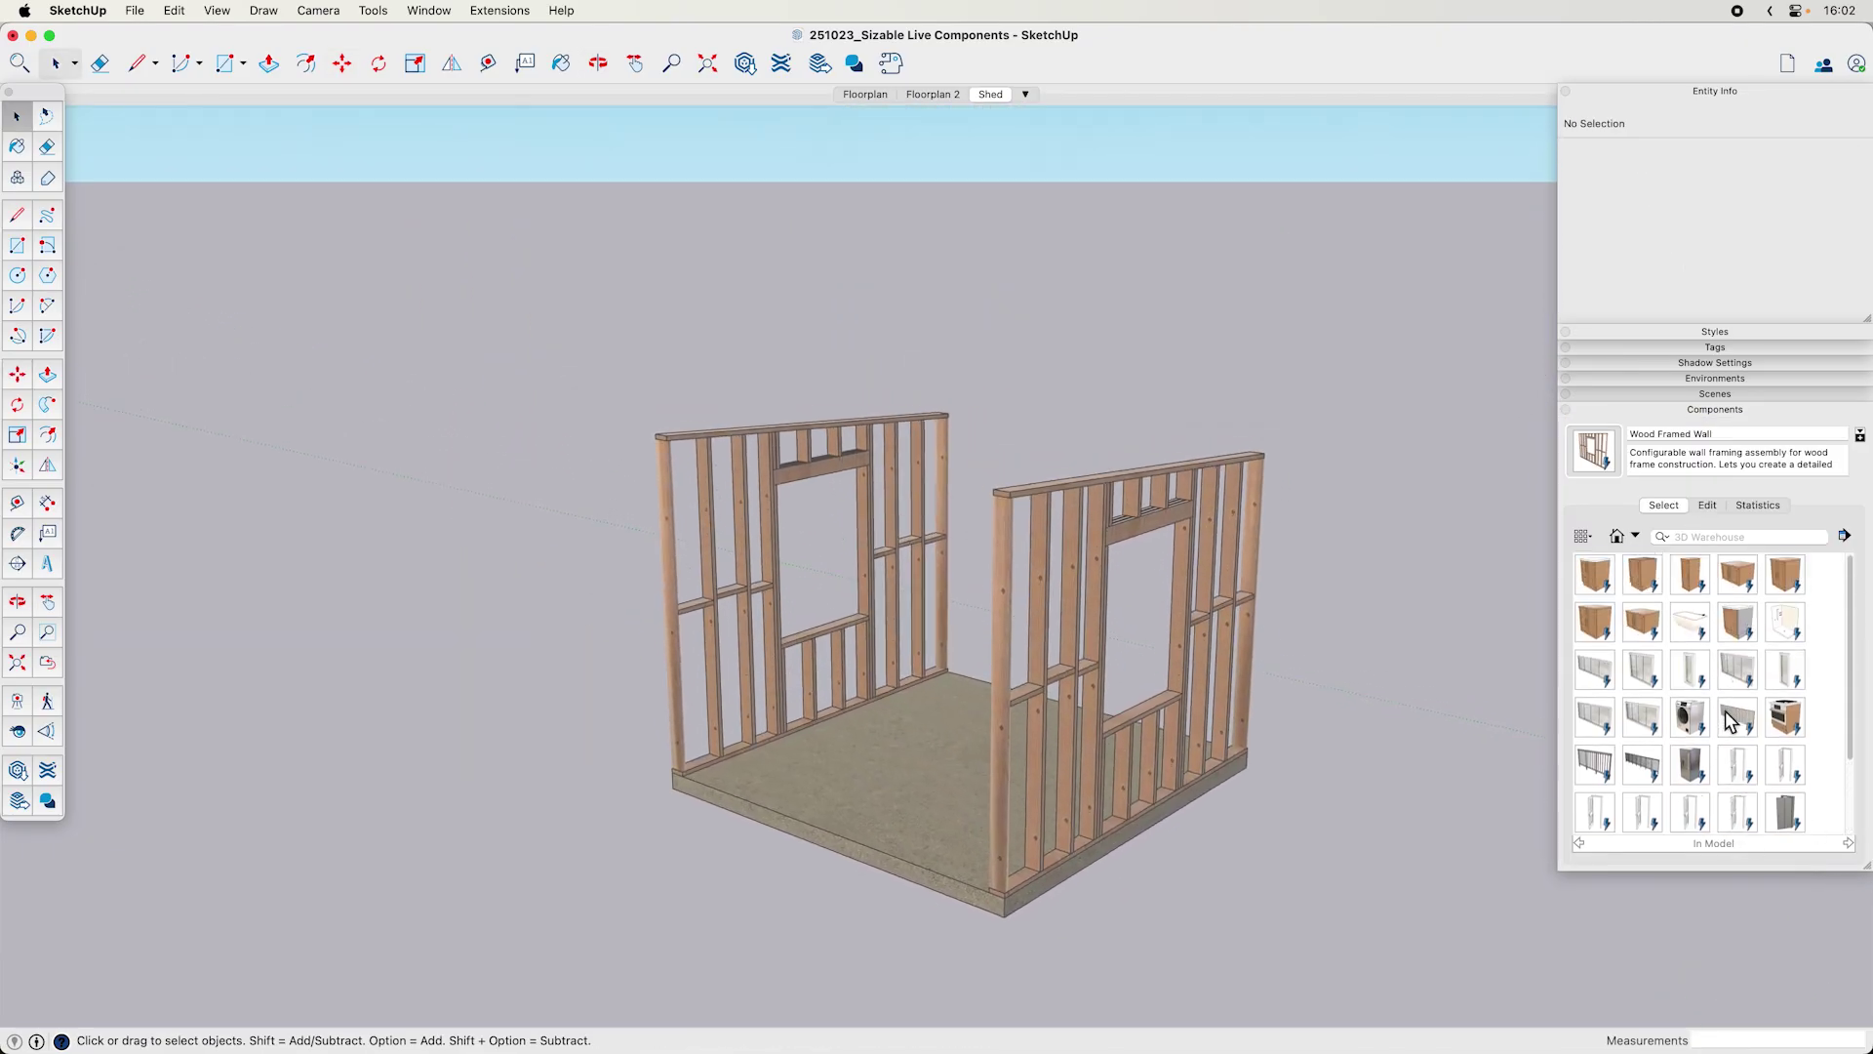
scroll(1698, 688, down, 2)
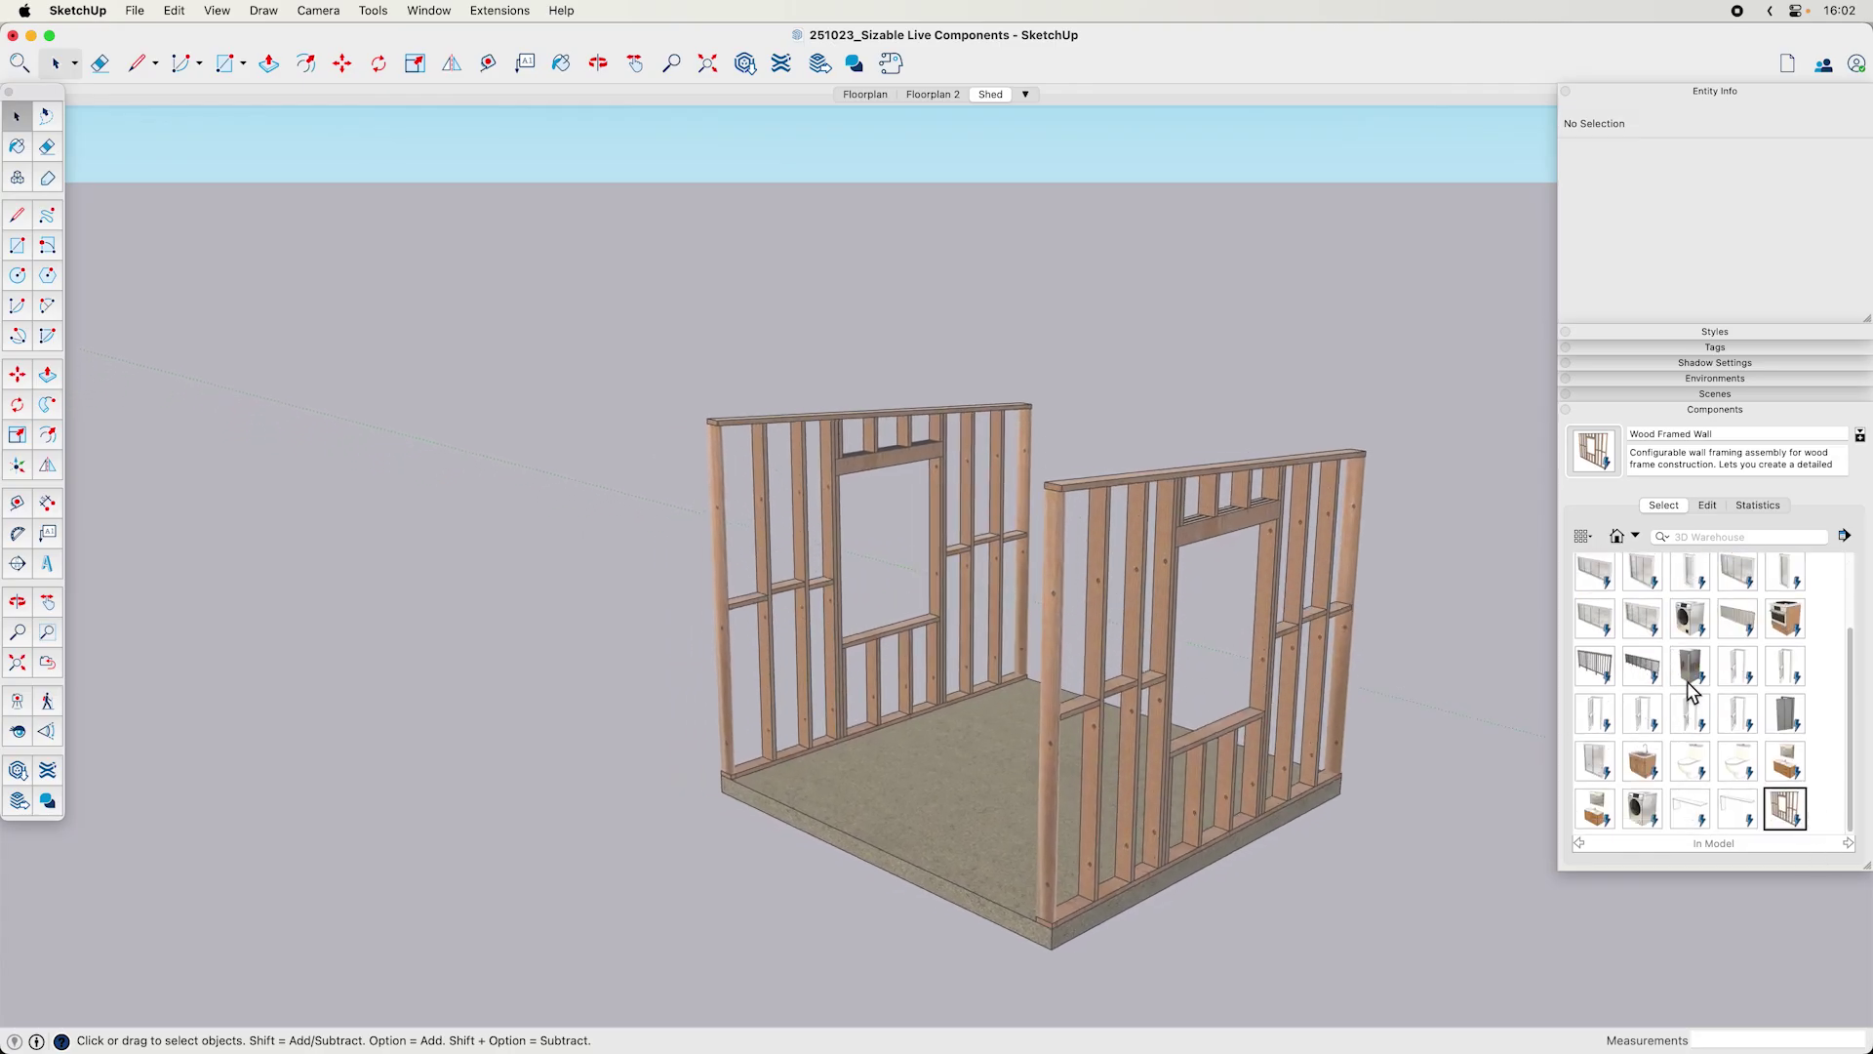
click(1727, 416)
- Copy one framed wall about 5' 5 15/16" inward to the middle of the slab and make the copy unique
click(1101, 700)
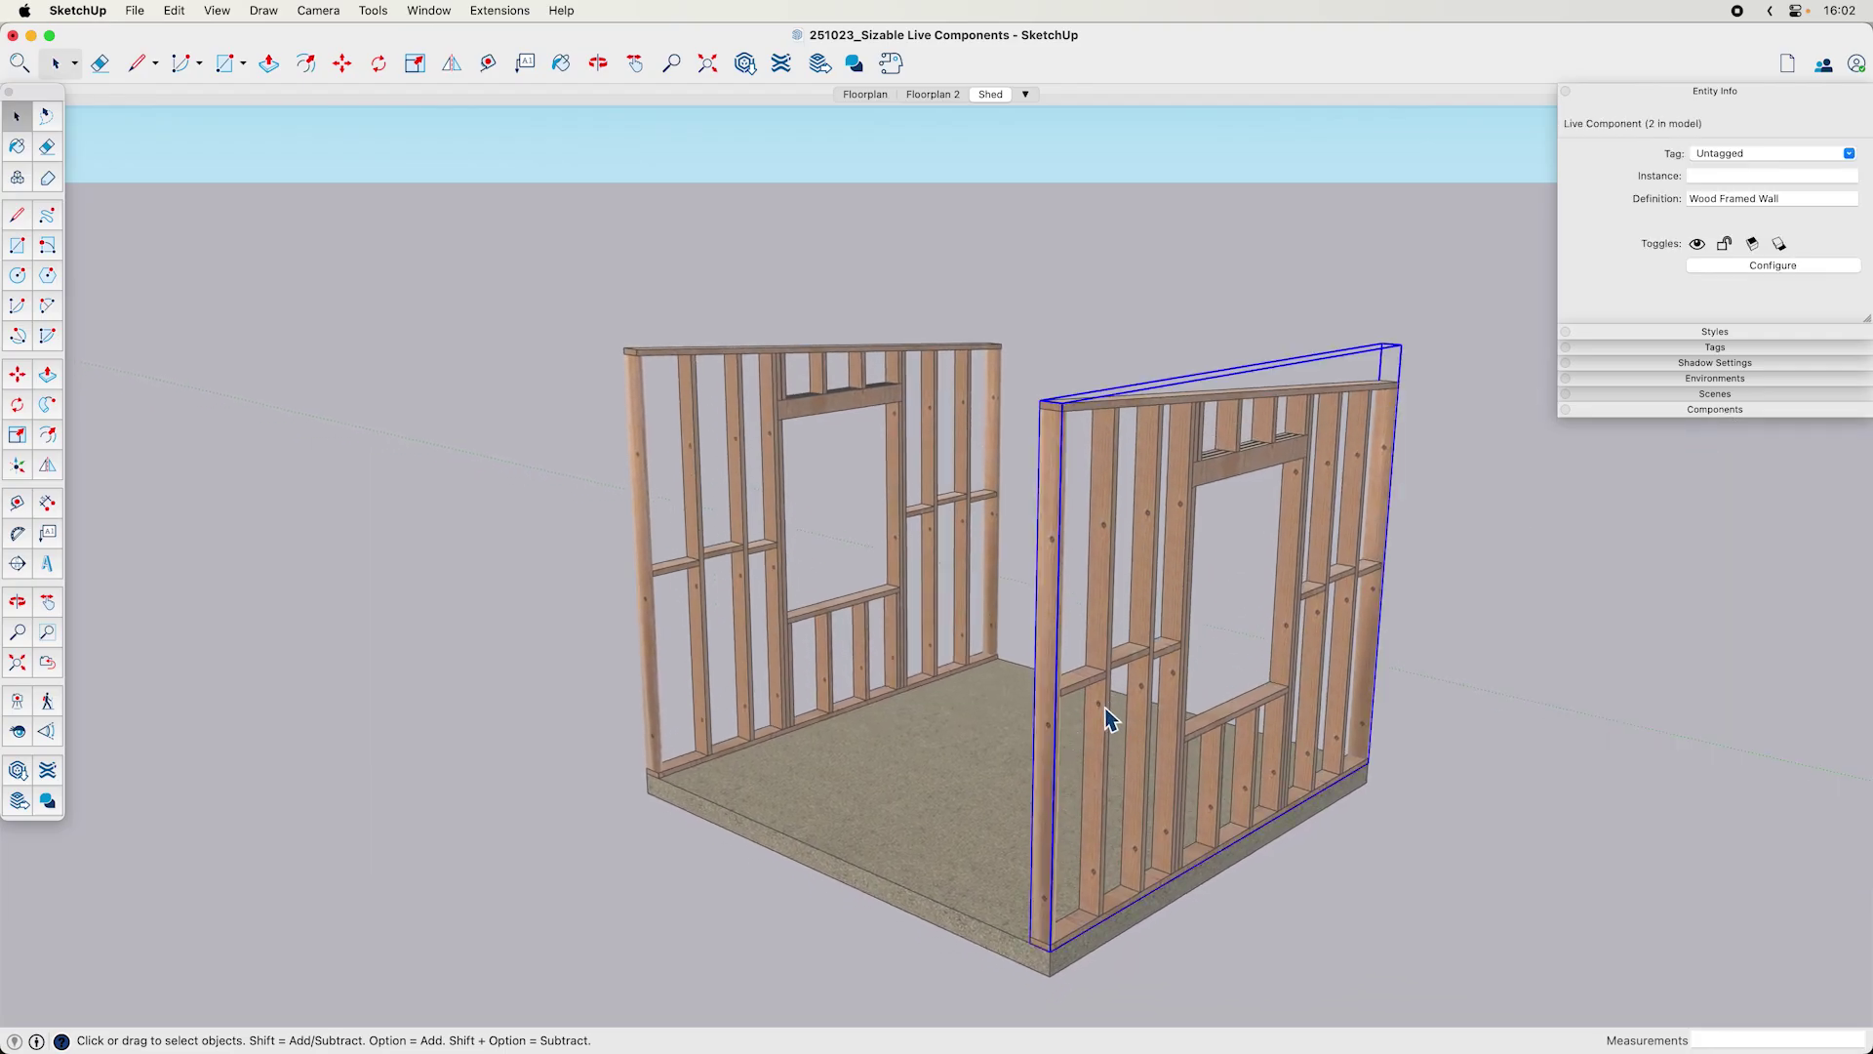
key(m)
click(1079, 899)
key(alt)
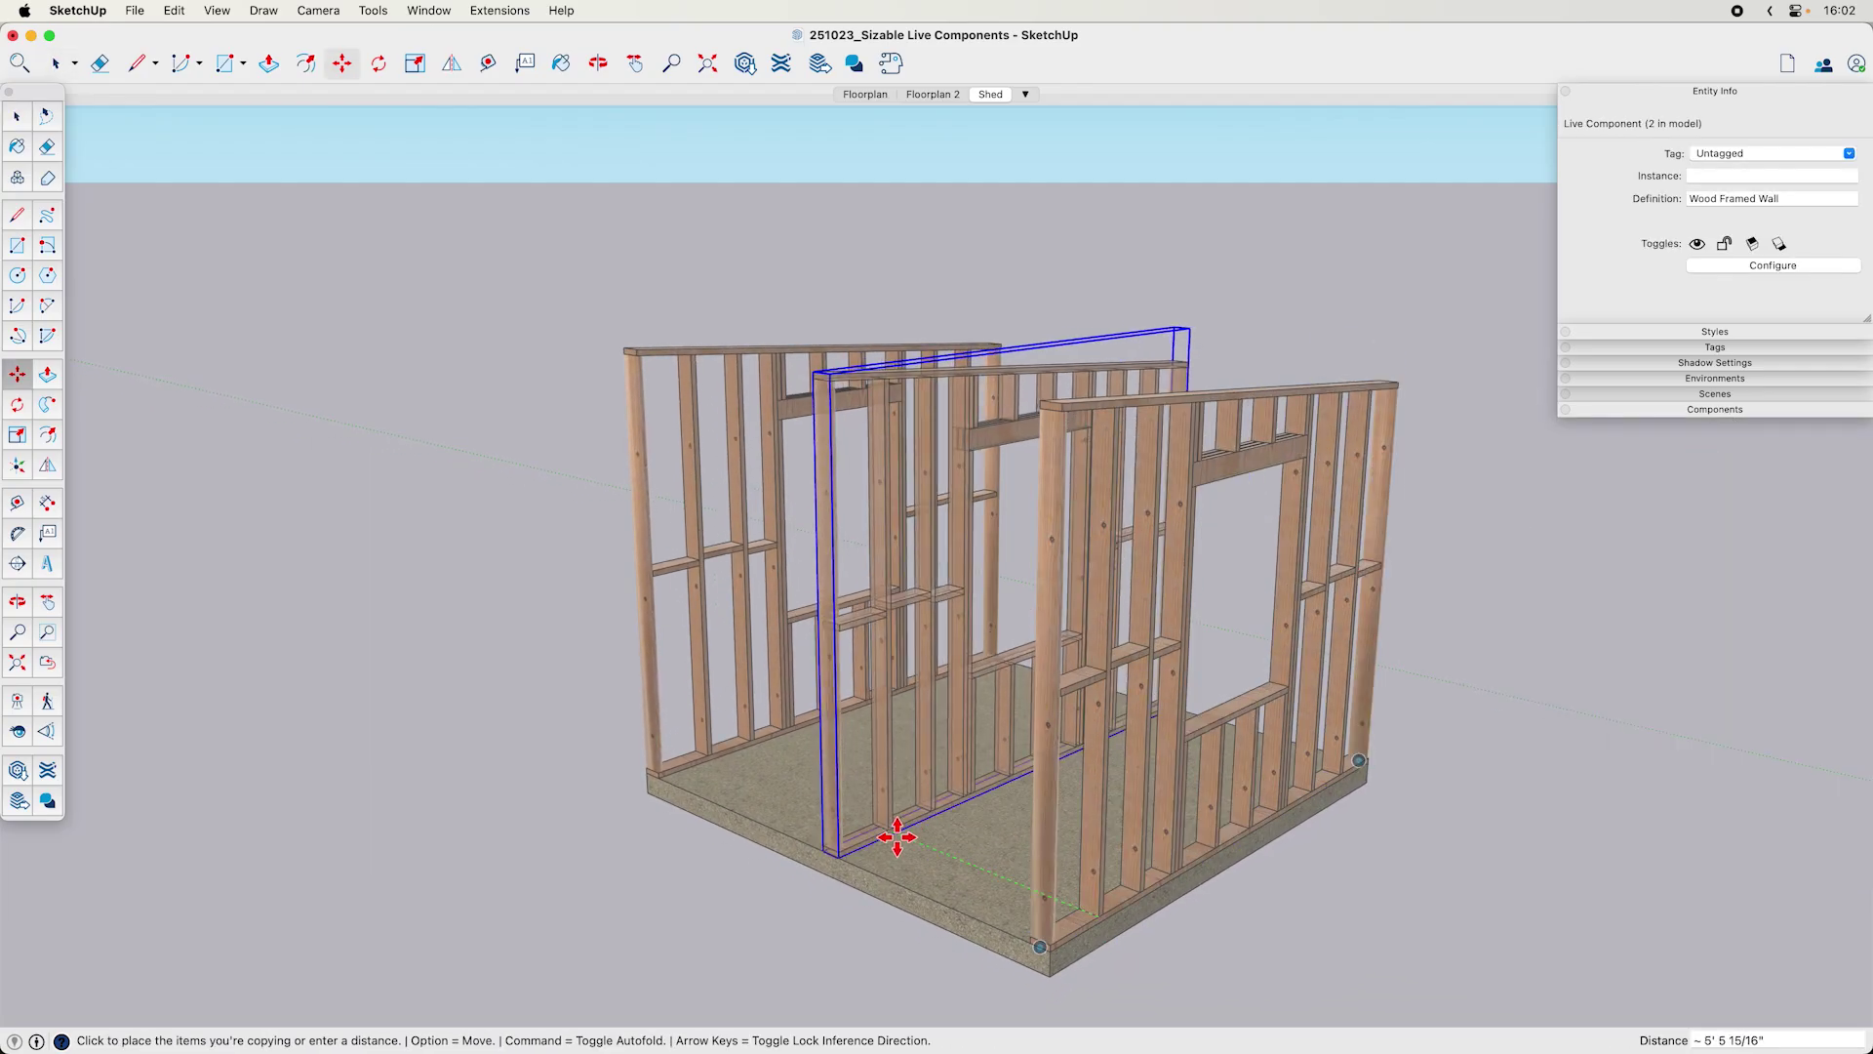
click(897, 837)
key(space)
right_click(879, 720)
click(934, 815)
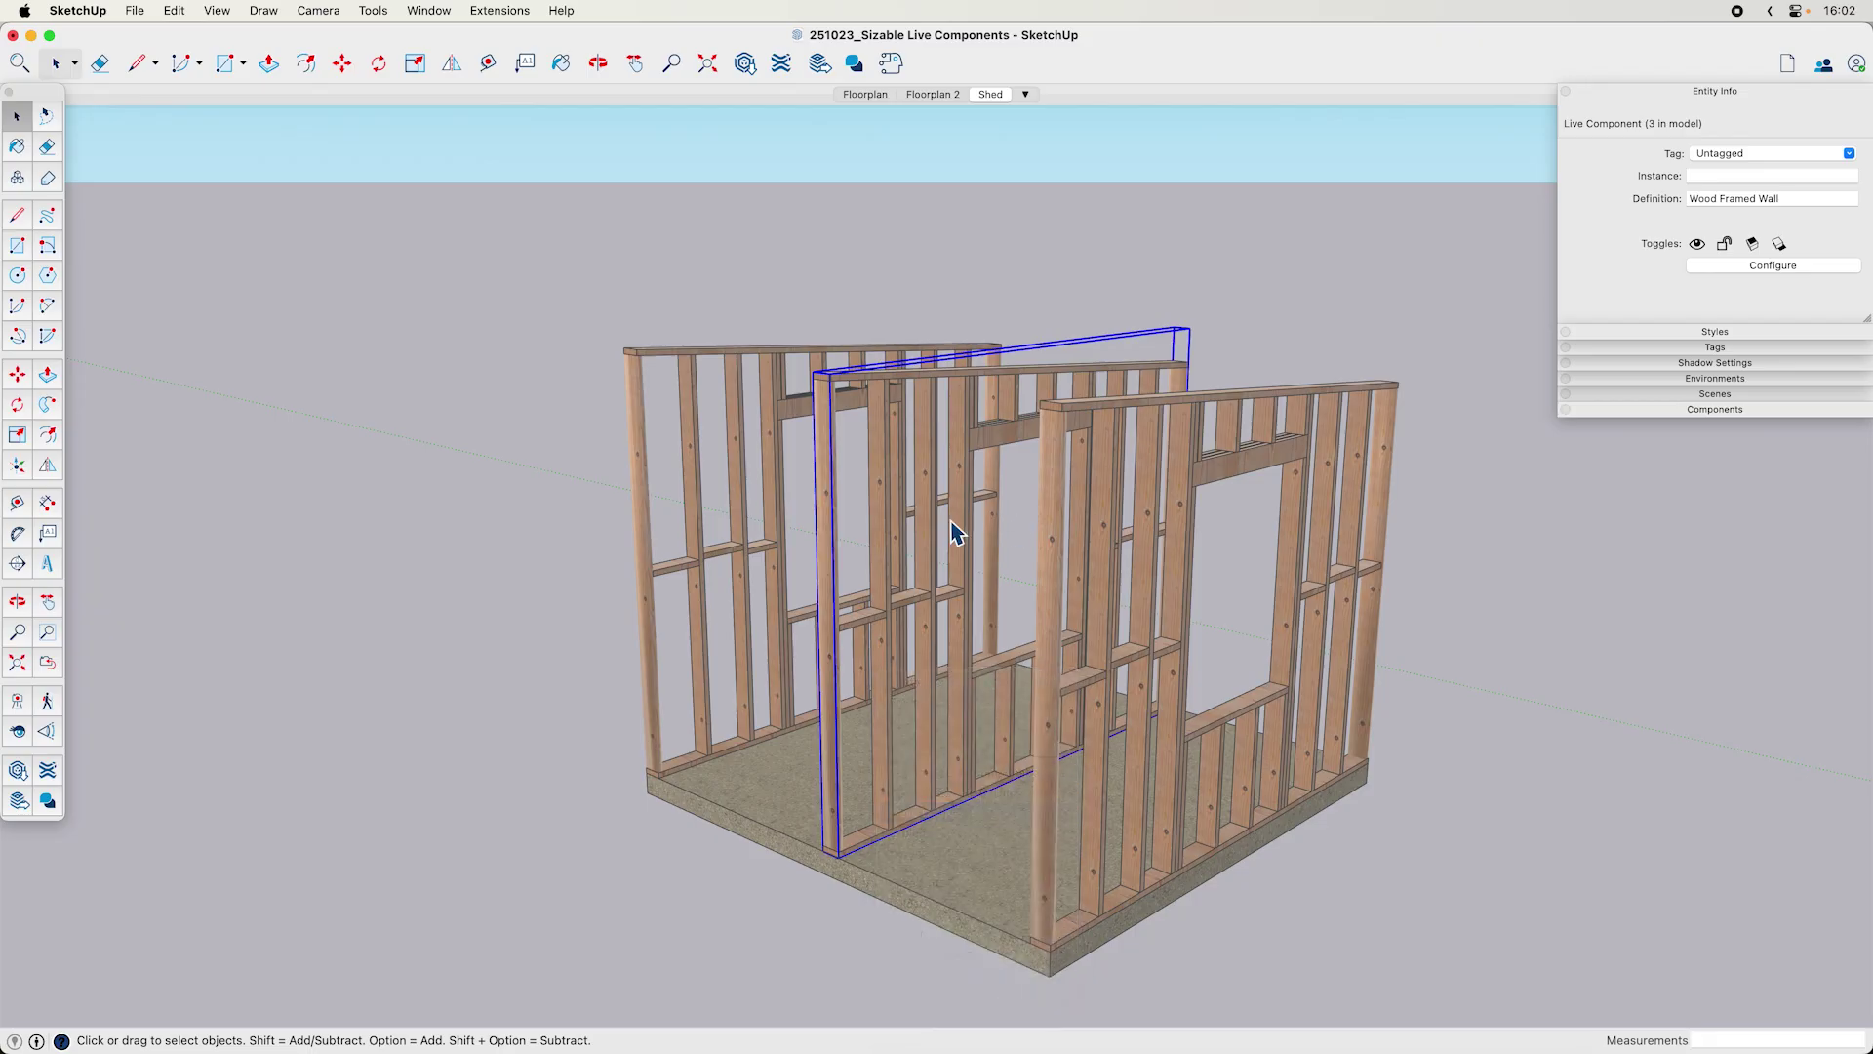
- Give the middle wall a flat top and replace its window opening with a door opening
double_click(959, 495)
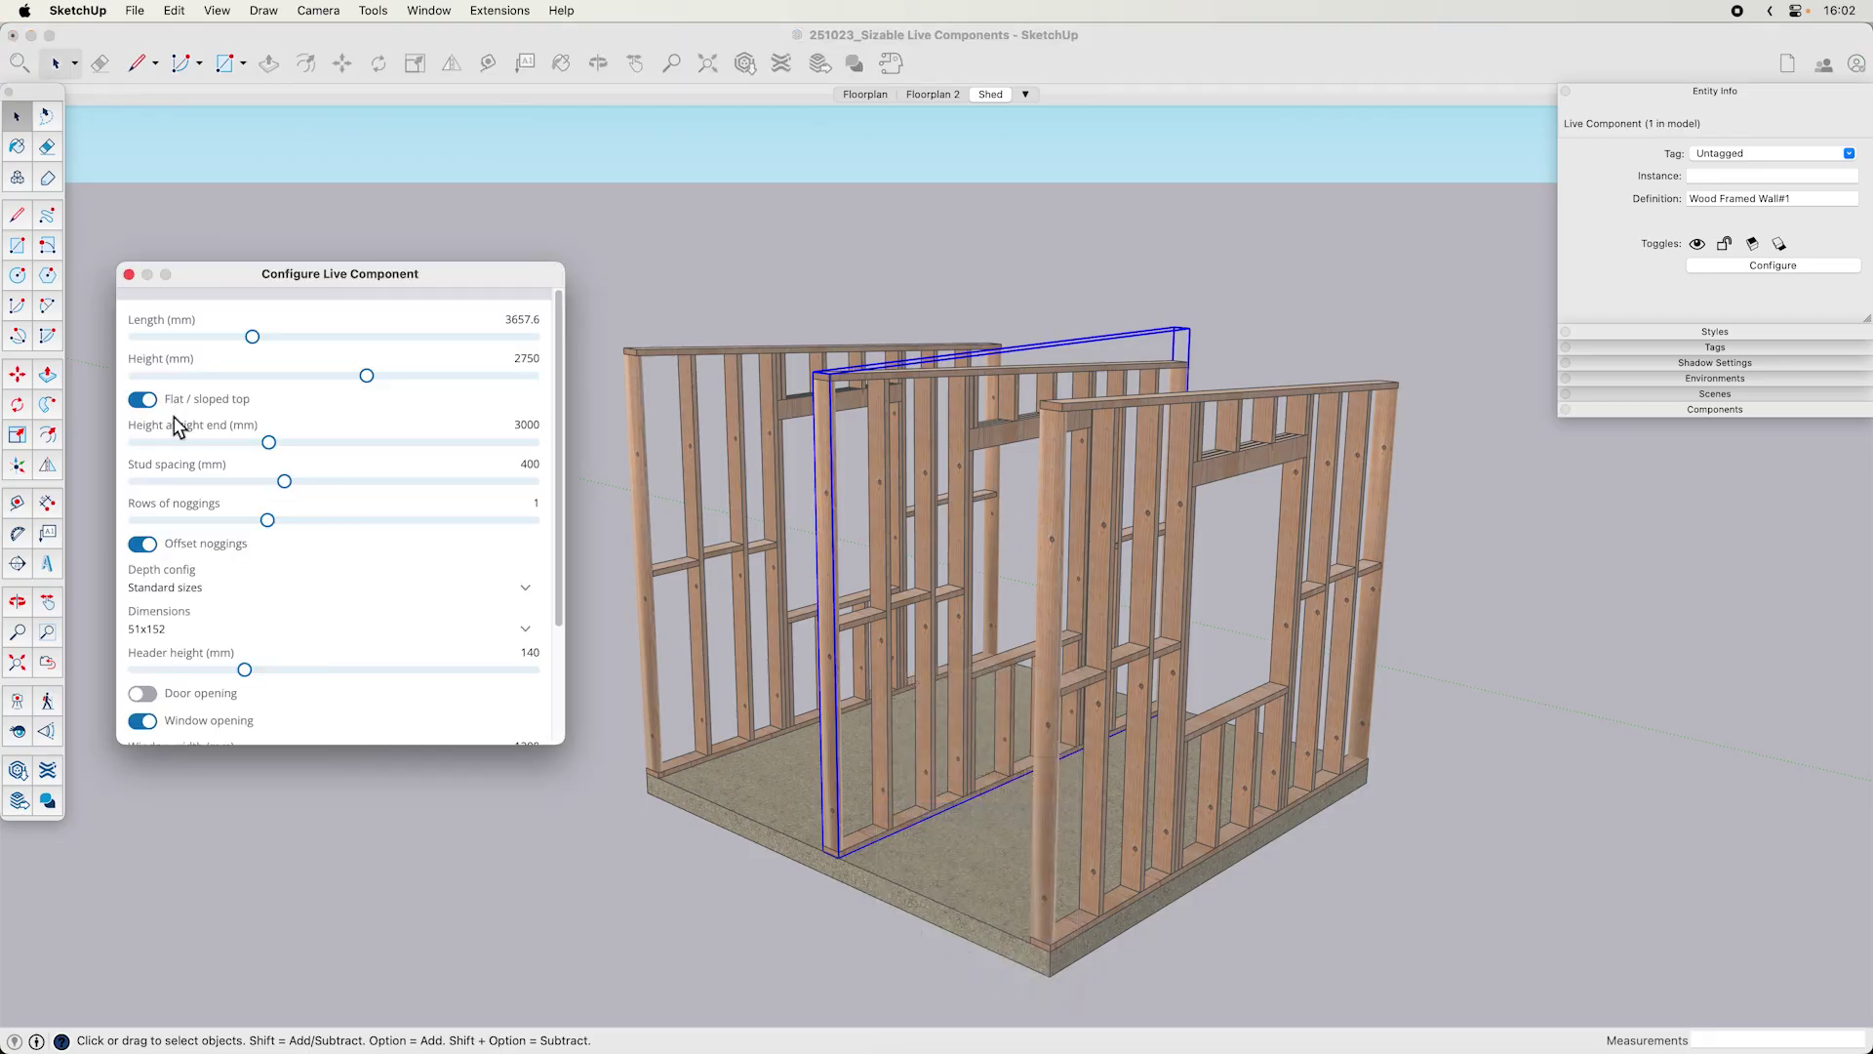
click(149, 405)
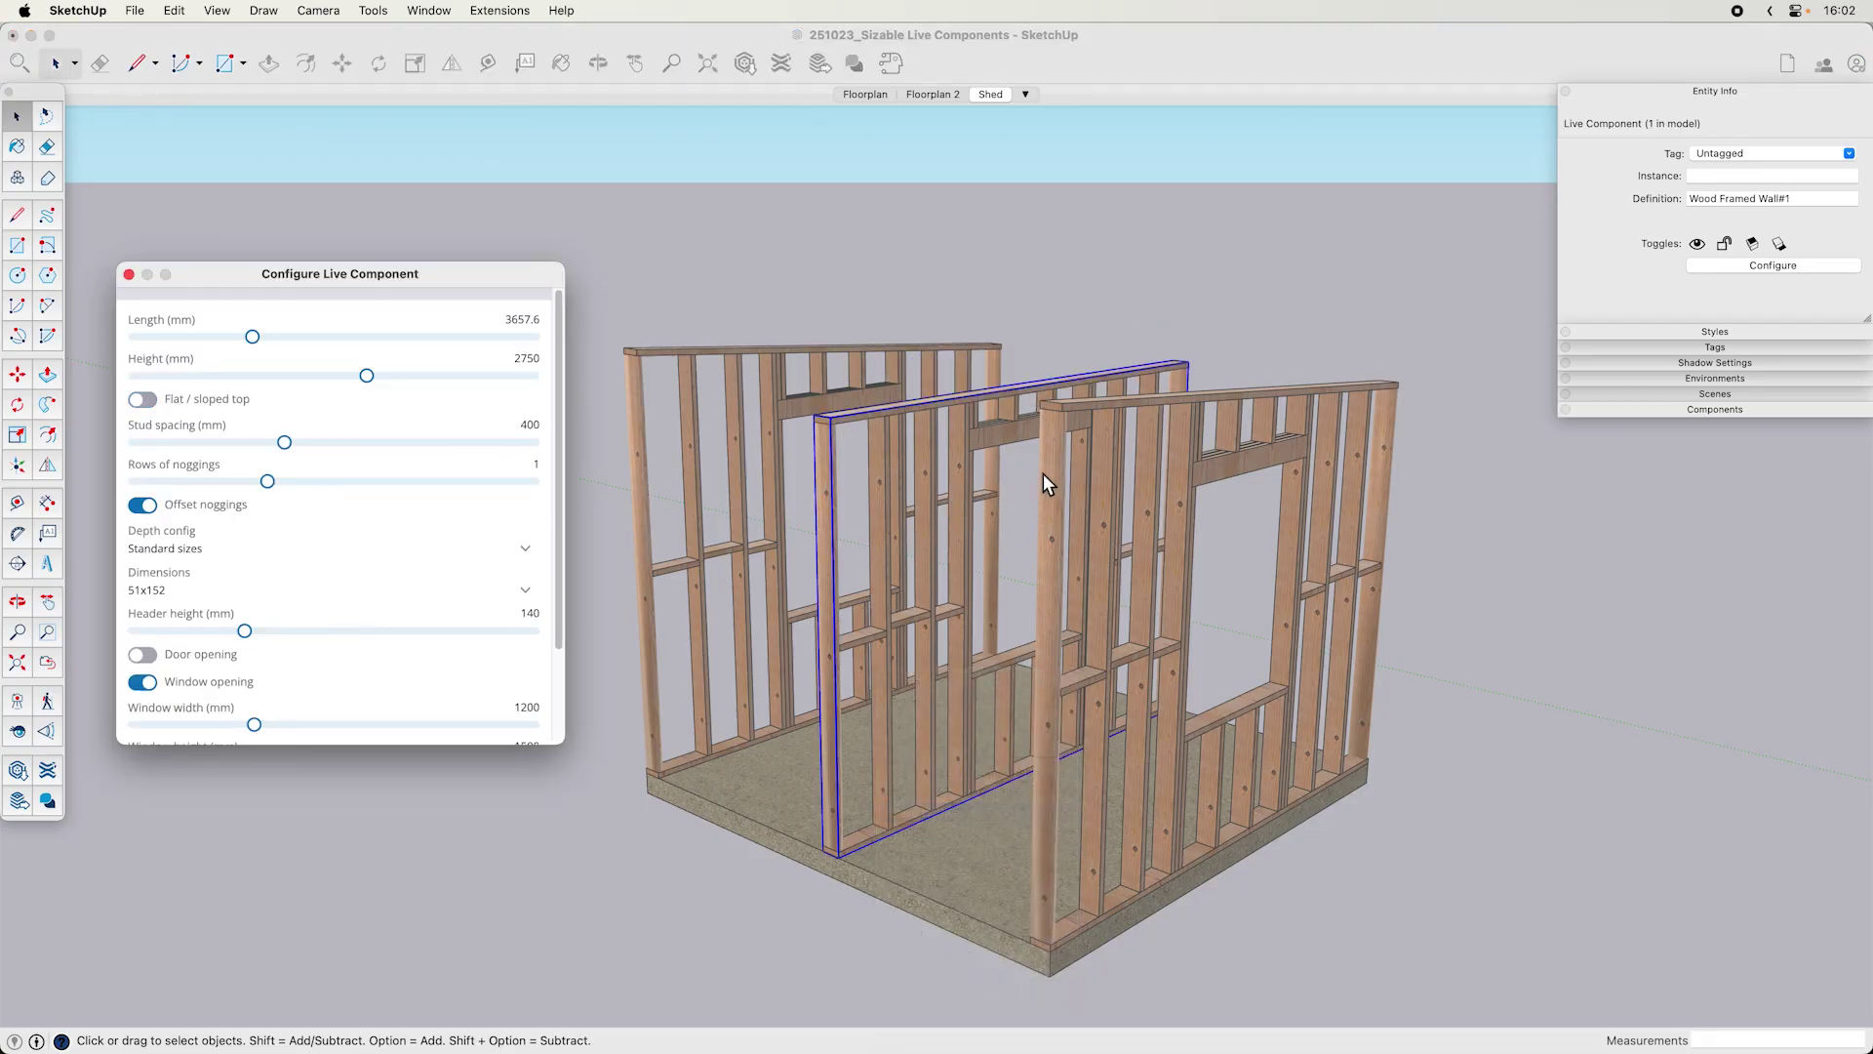
middle_drag(1046, 482, 1053, 510)
click(146, 655)
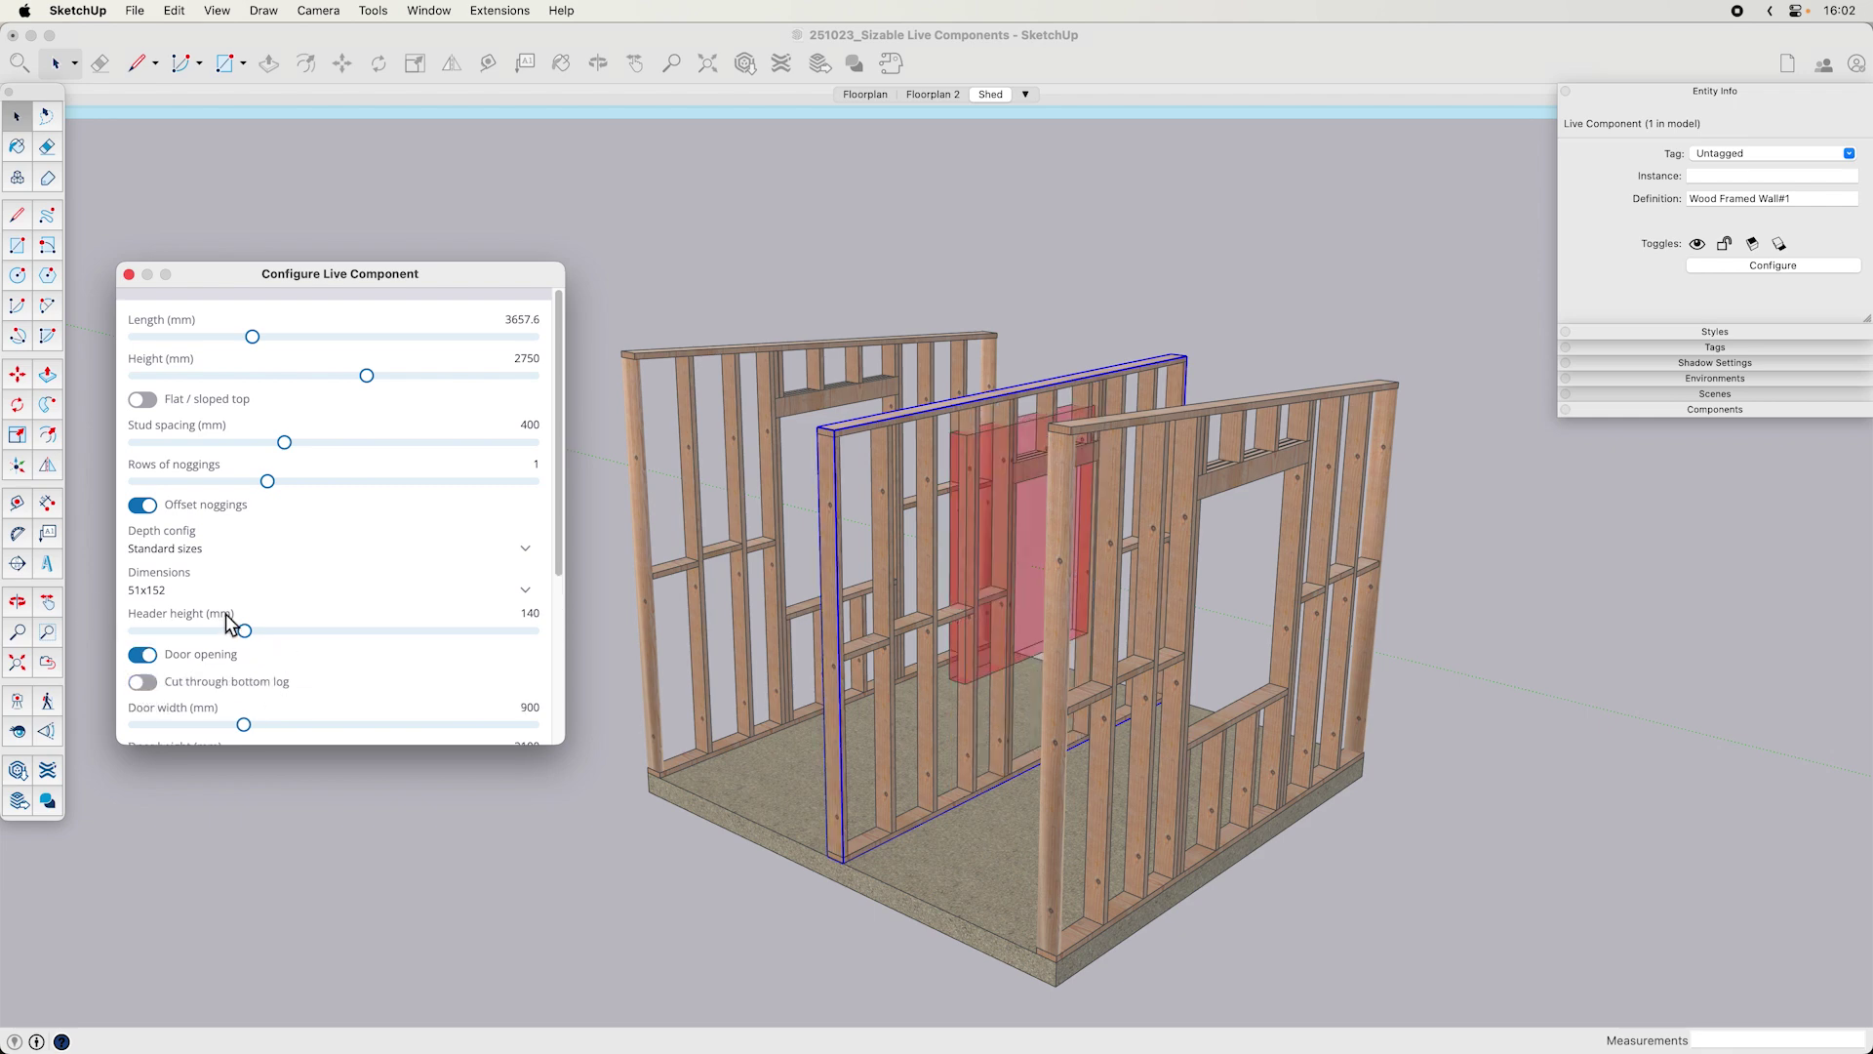
scroll(326, 574, down, 5)
click(143, 585)
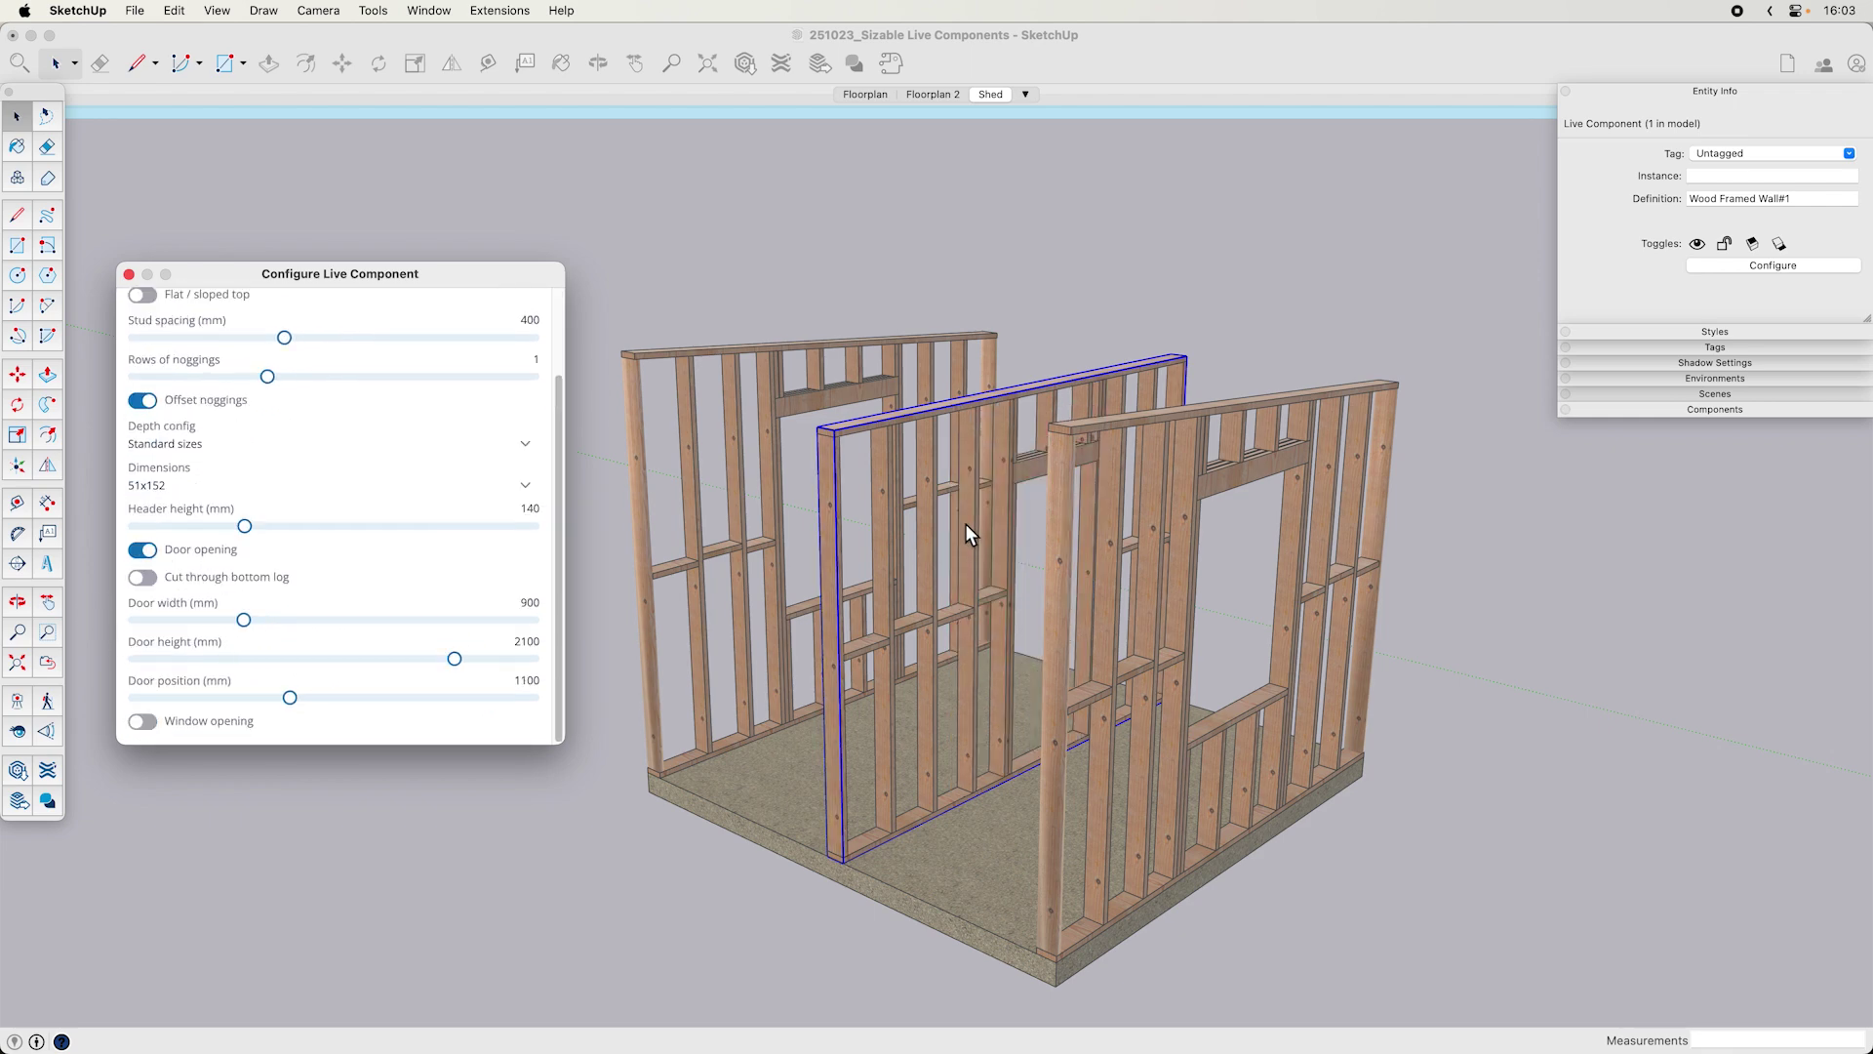
- Turn the middle wall onto the slab edge at the low end and scale its length to fit between the side walls
scroll(972, 525, down, 3)
click(1083, 436)
key(m)
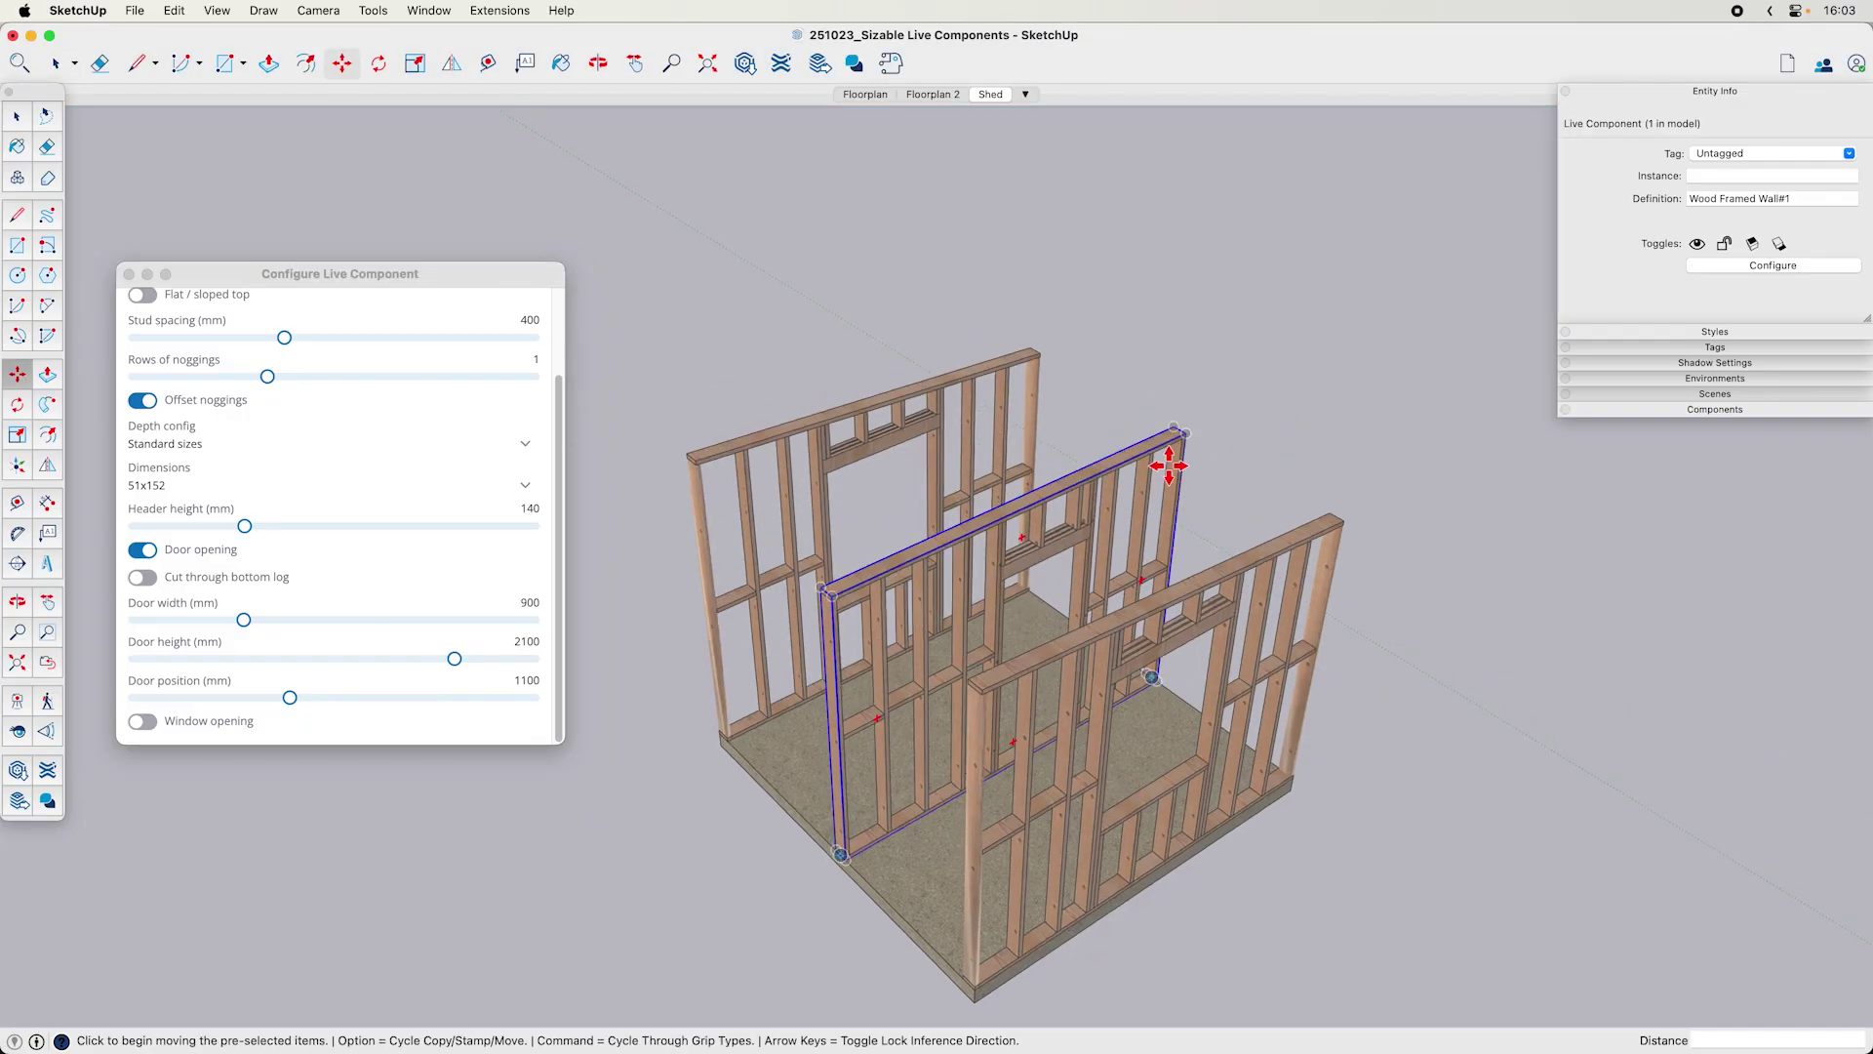
click(1161, 459)
click(1122, 561)
scroll(711, 937, up, 5)
click(699, 828)
click(1136, 819)
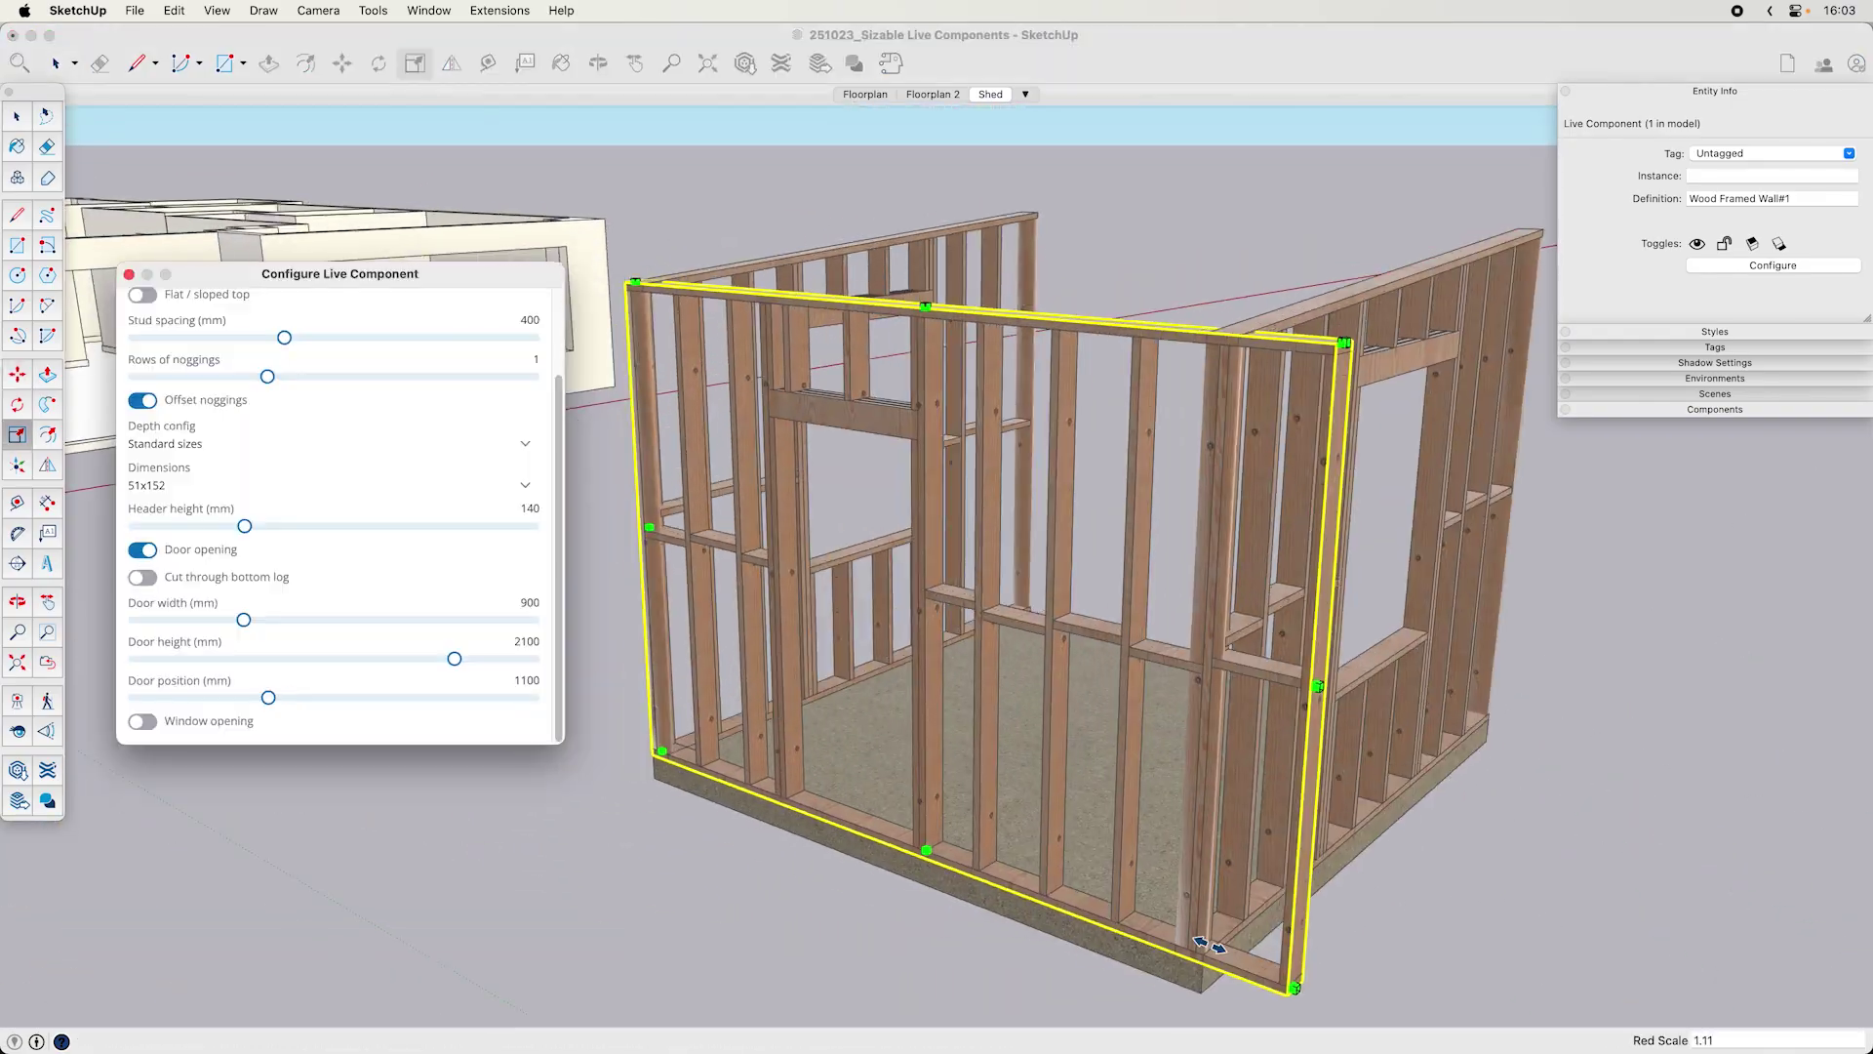
click(1200, 648)
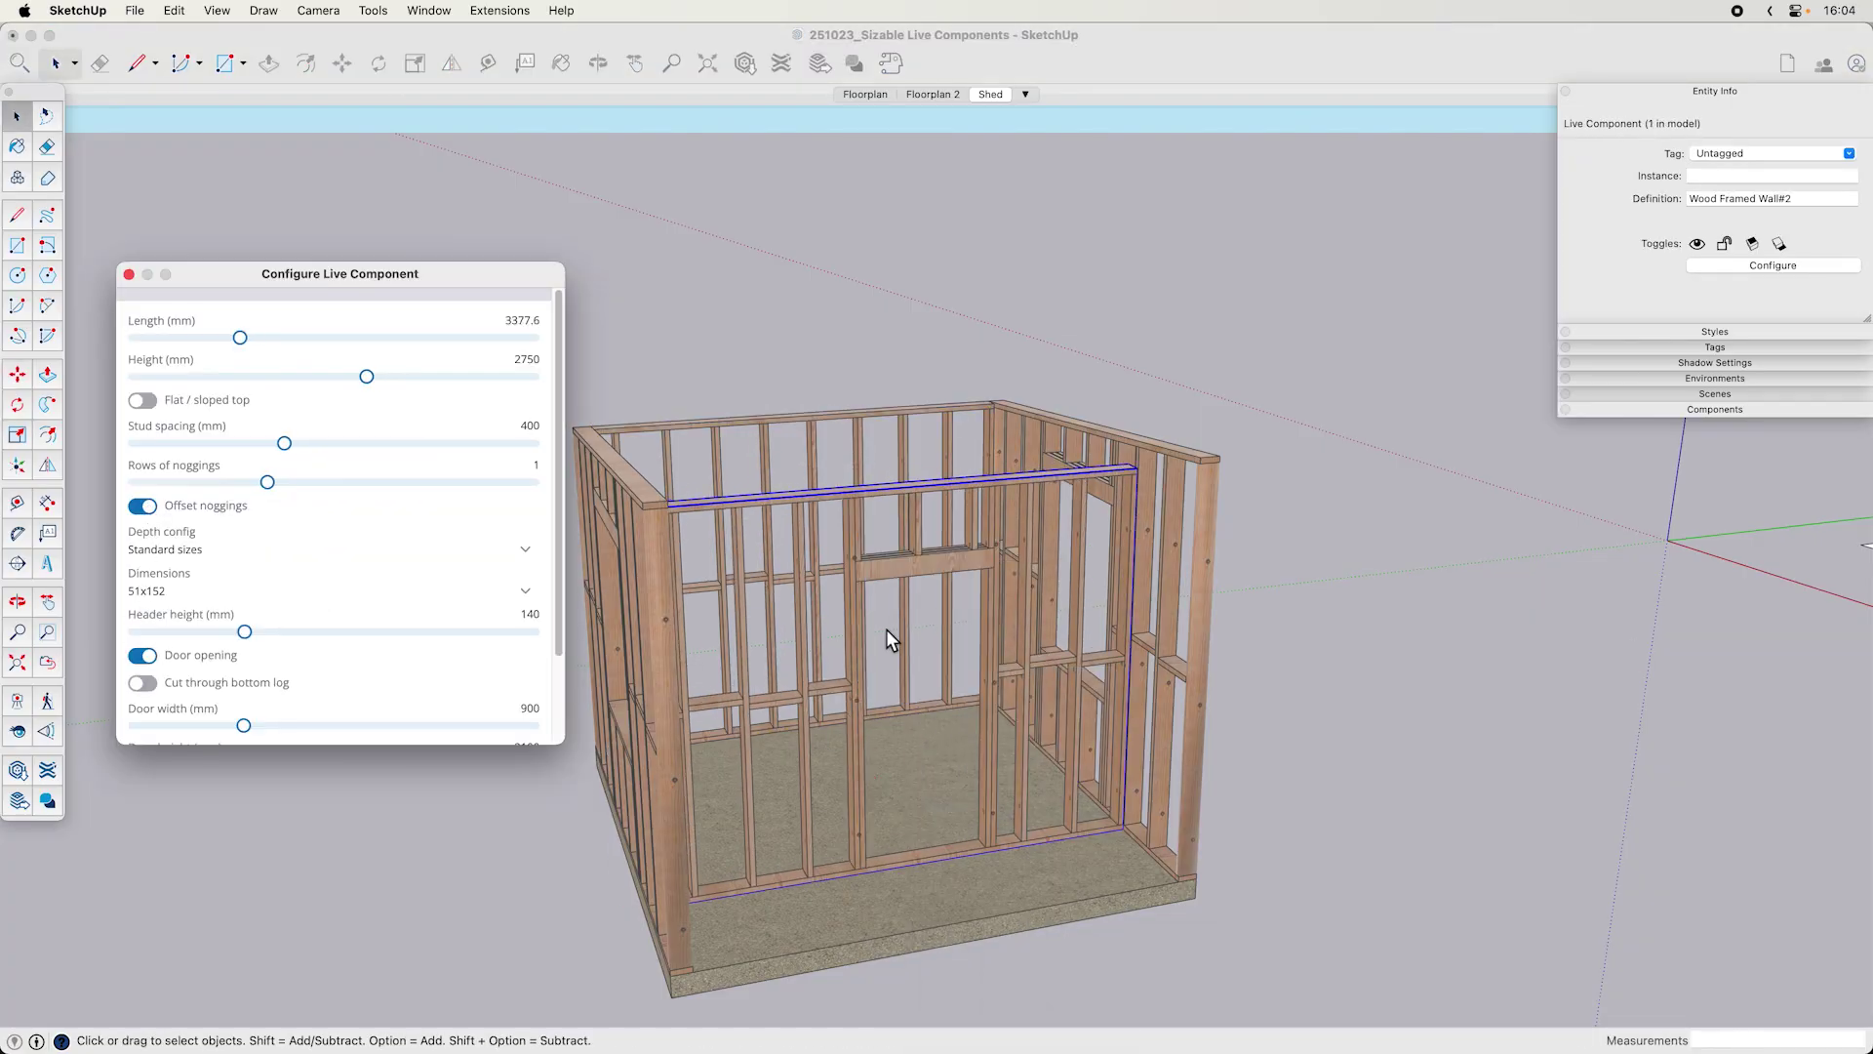
- Set the door position to 1188 mm in the door wall at the high end
scroll(332, 585, down, 3)
drag(293, 698, 322, 697)
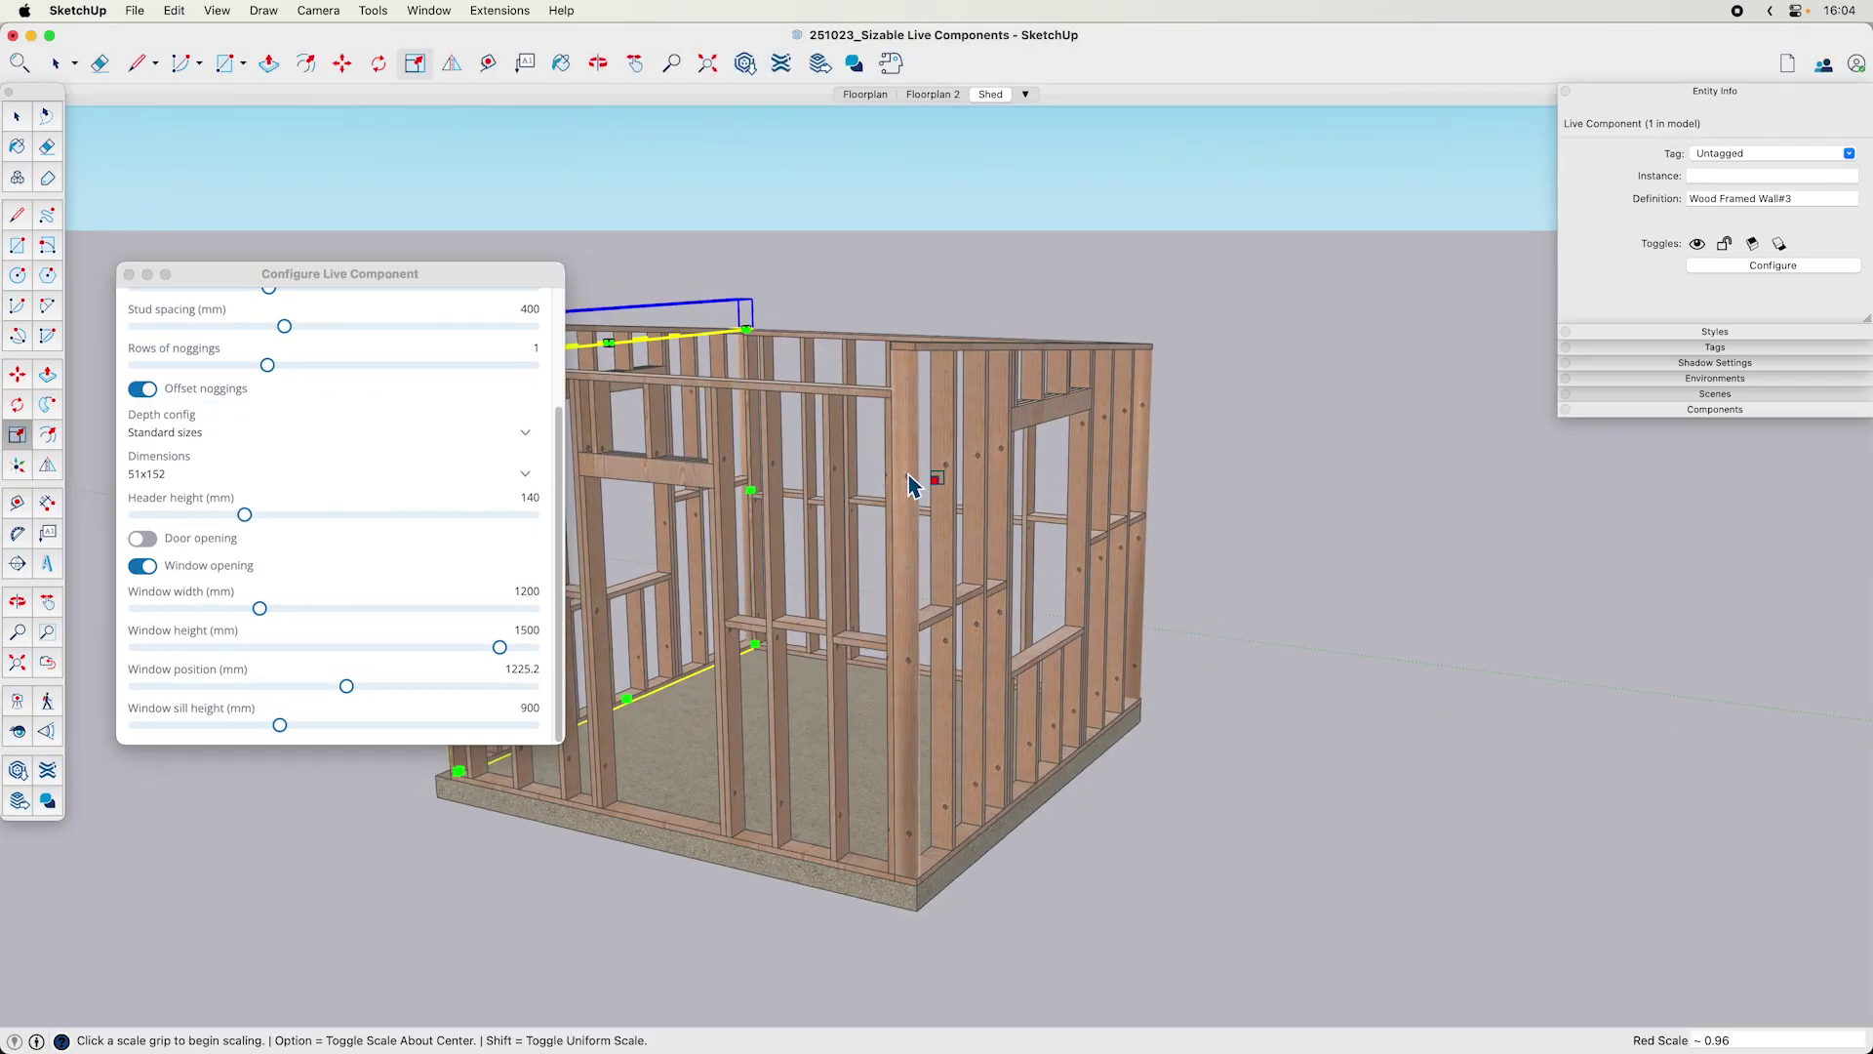
- Shorten the second sloped side wall so its high end butts against the inner face of the door wall
click(916, 472)
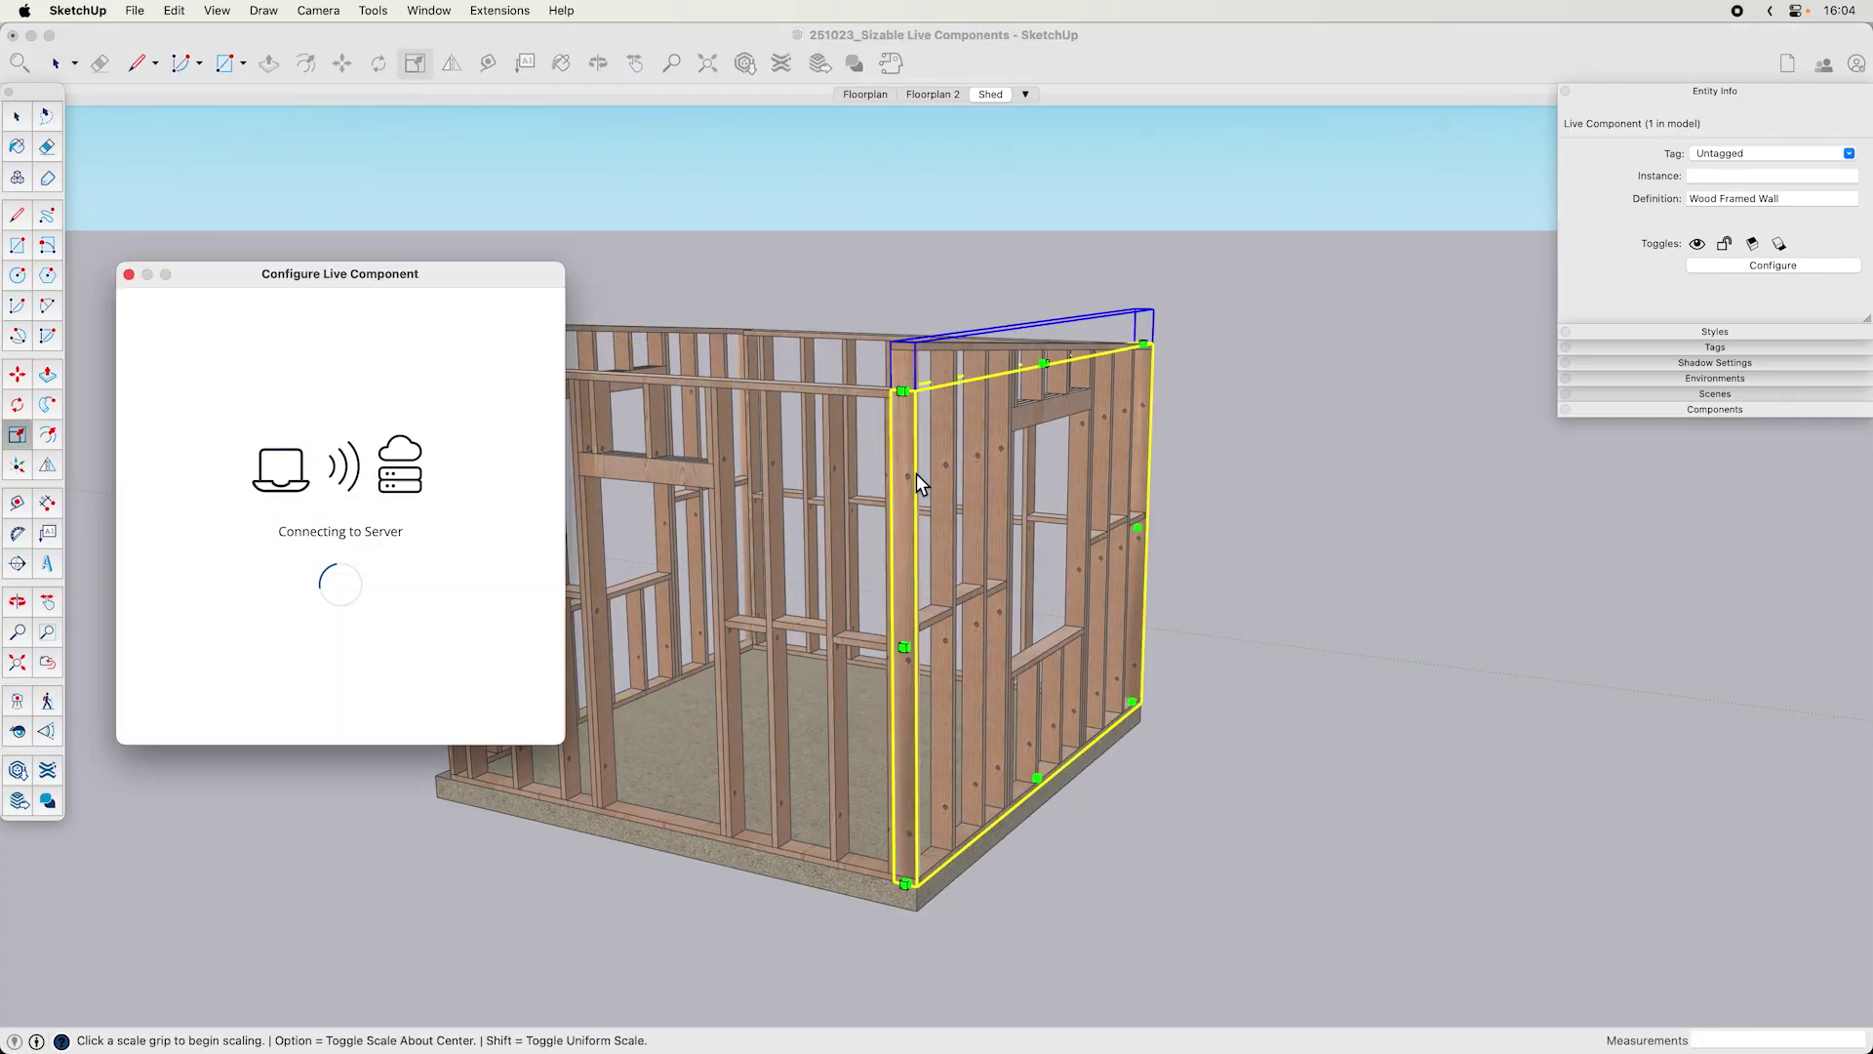
click(904, 649)
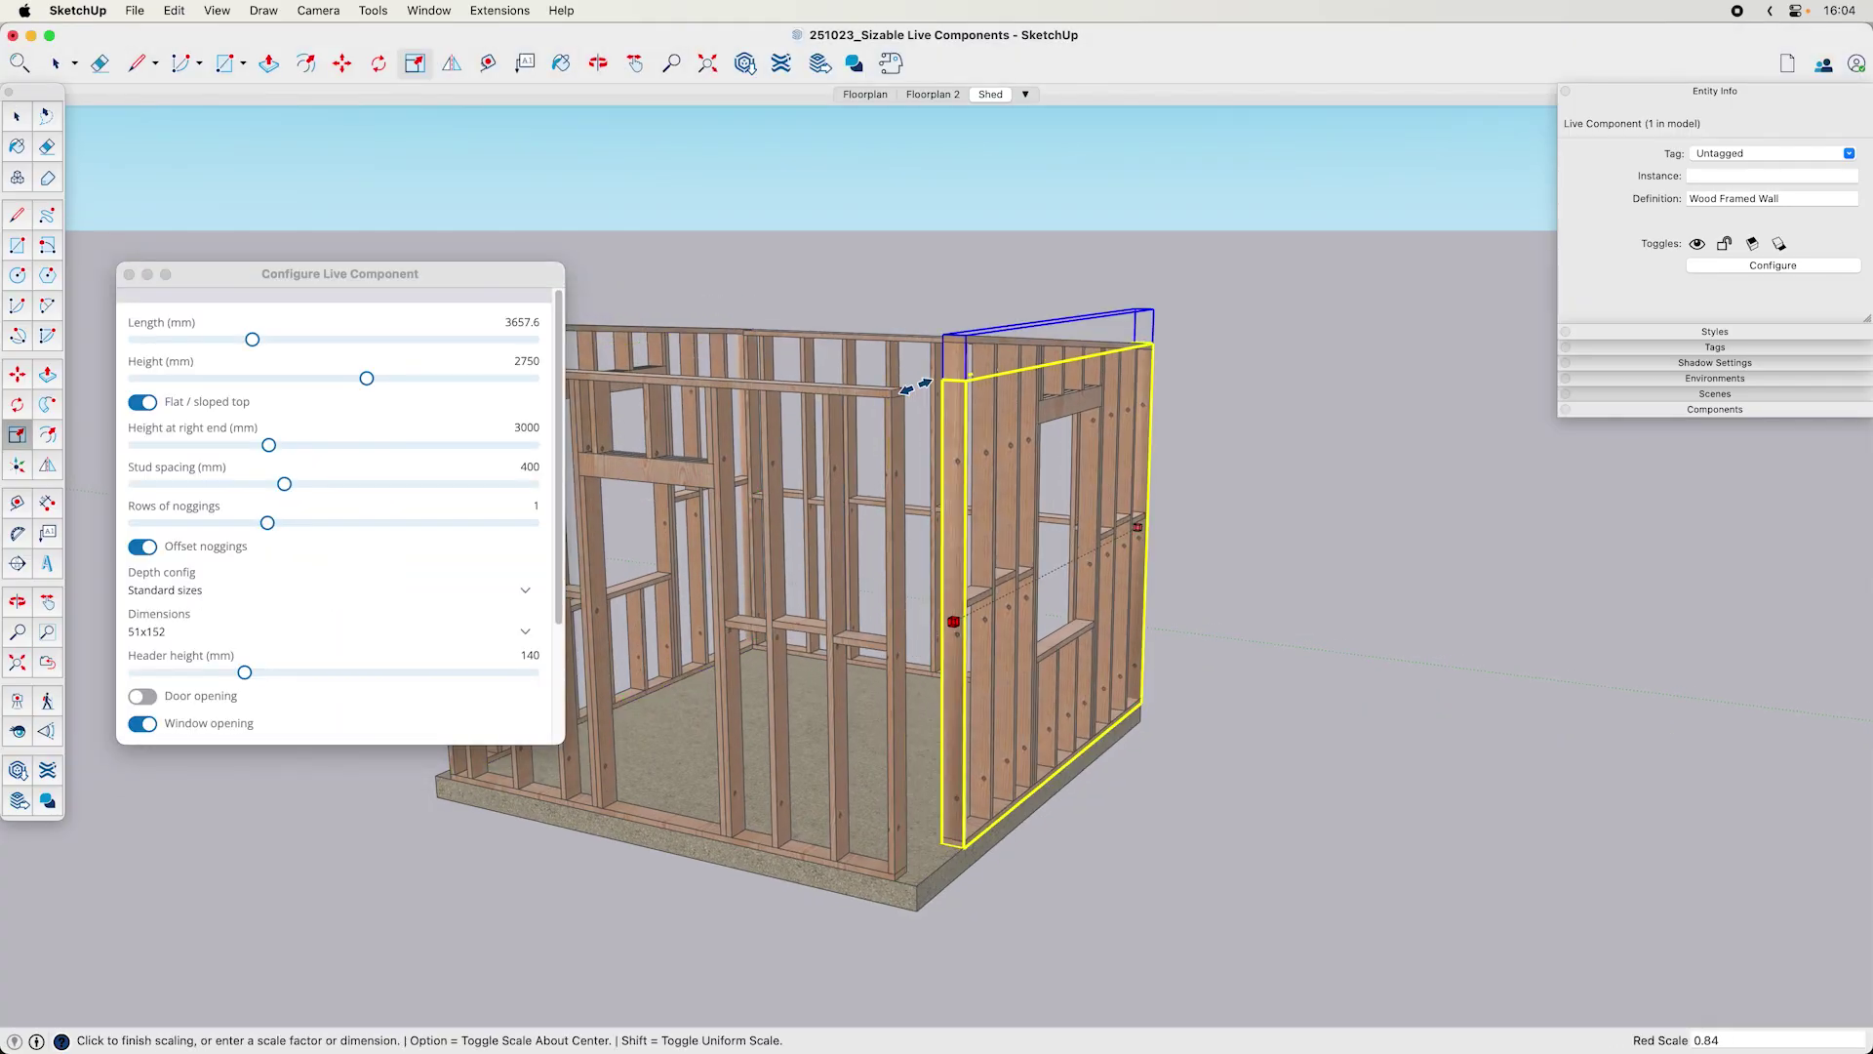
click(915, 386)
key(space)
- Lengthen the door wall at both ends so it covers the side walls' ends and reaches the slab's corners
click(899, 415)
key(s)
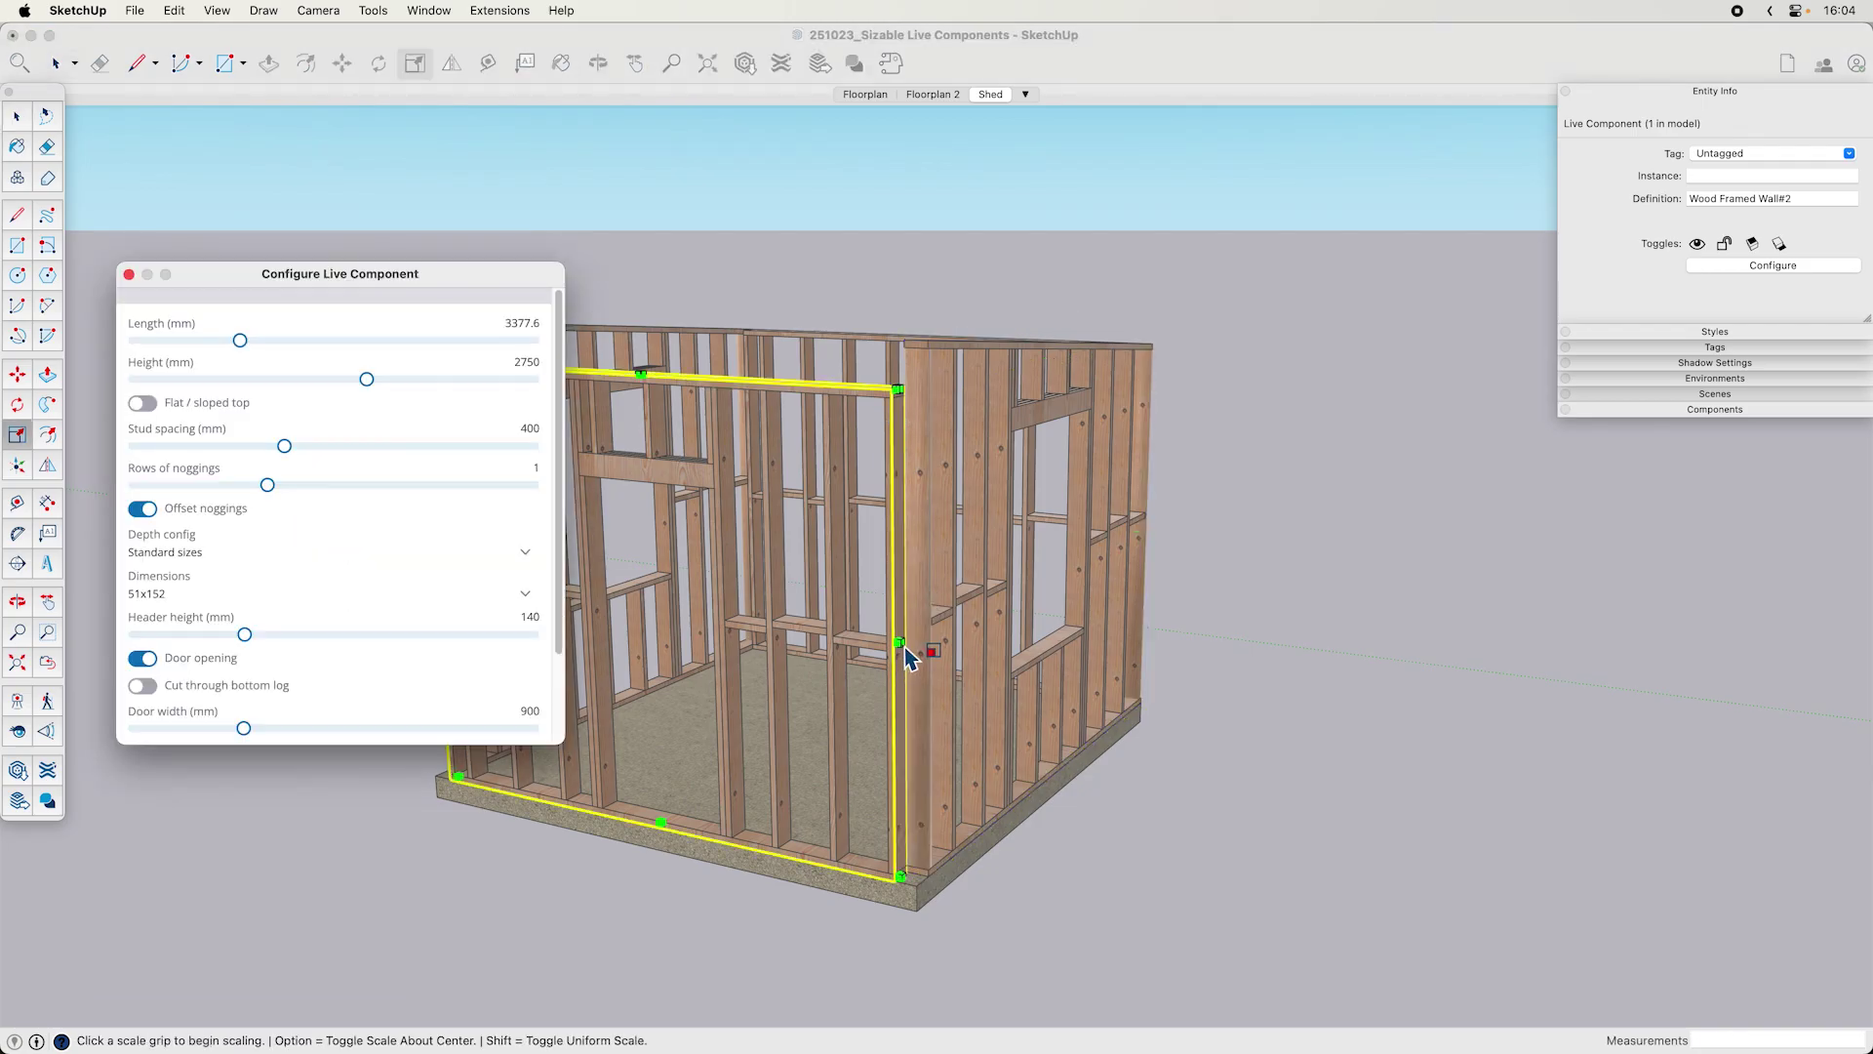
click(901, 646)
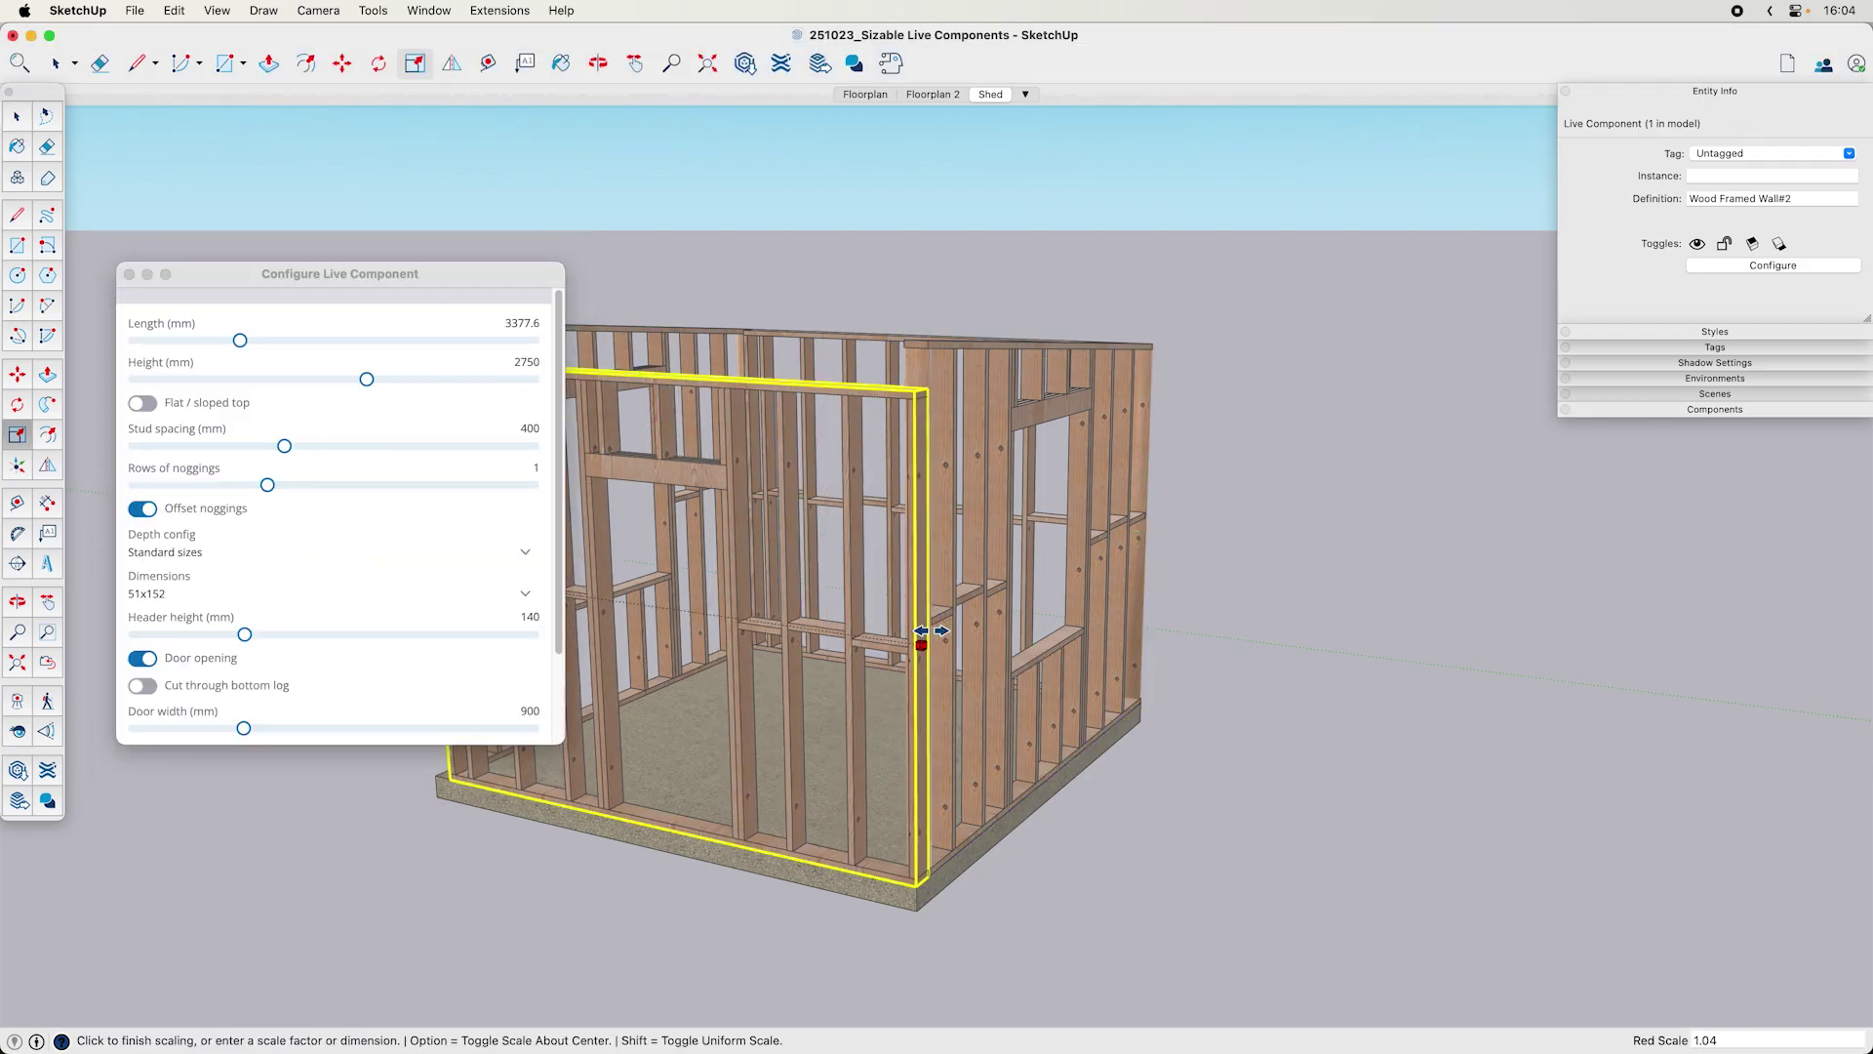
click(922, 632)
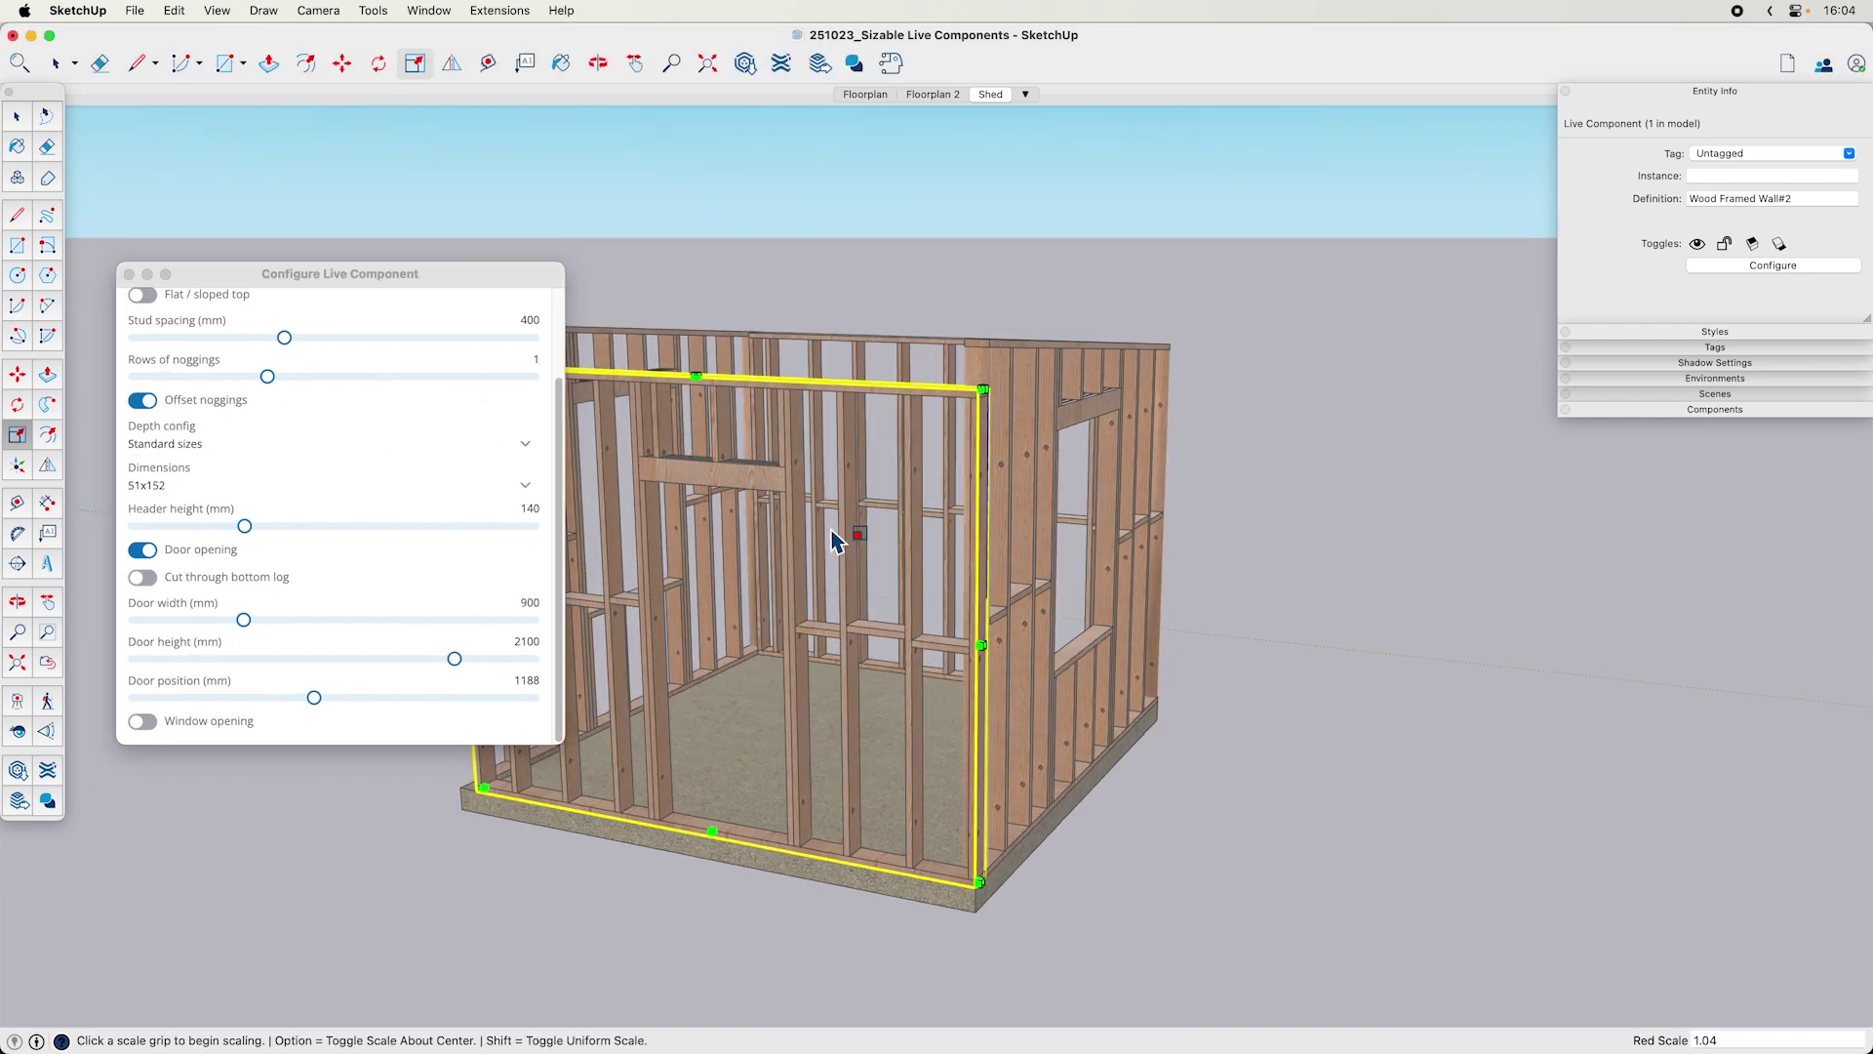
middle_drag(832, 540, 1200, 595)
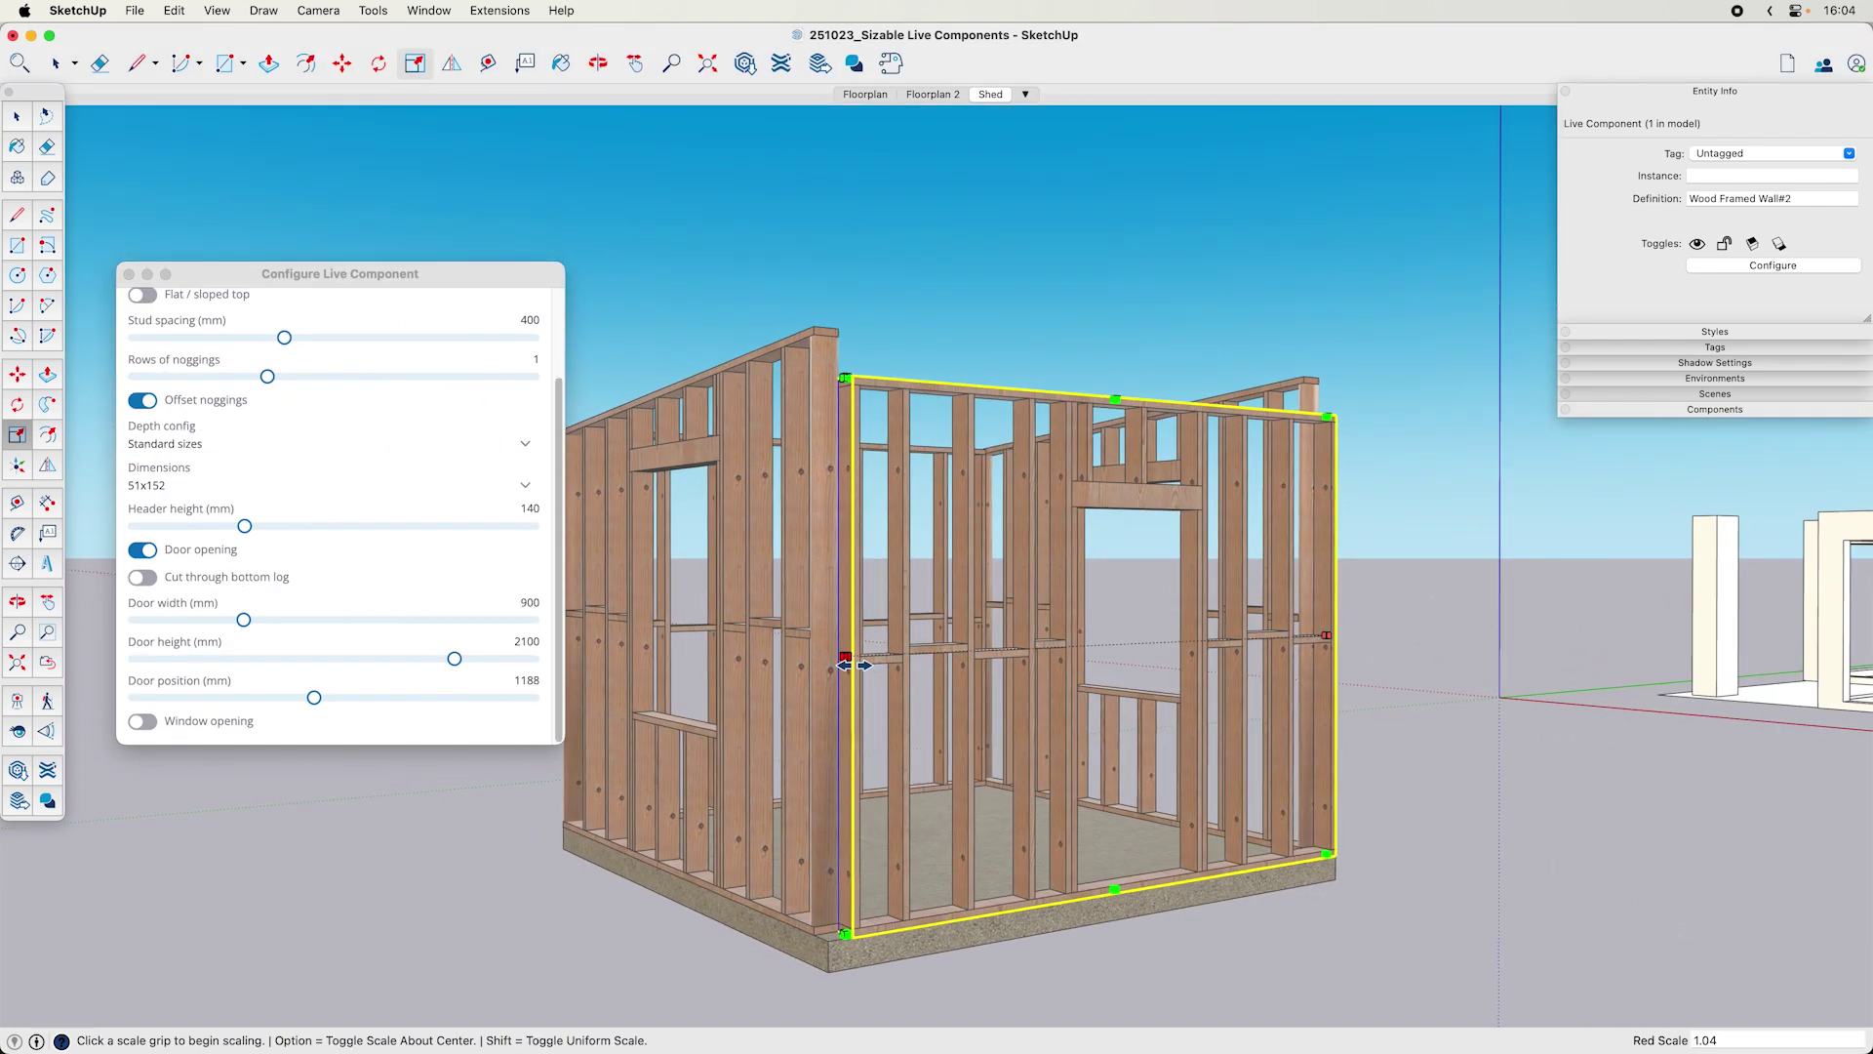
drag(845, 664, 803, 660)
- Scale the door wall's height up to meet the high ends of the sloped side walls
middle_drag(997, 395, 946, 581)
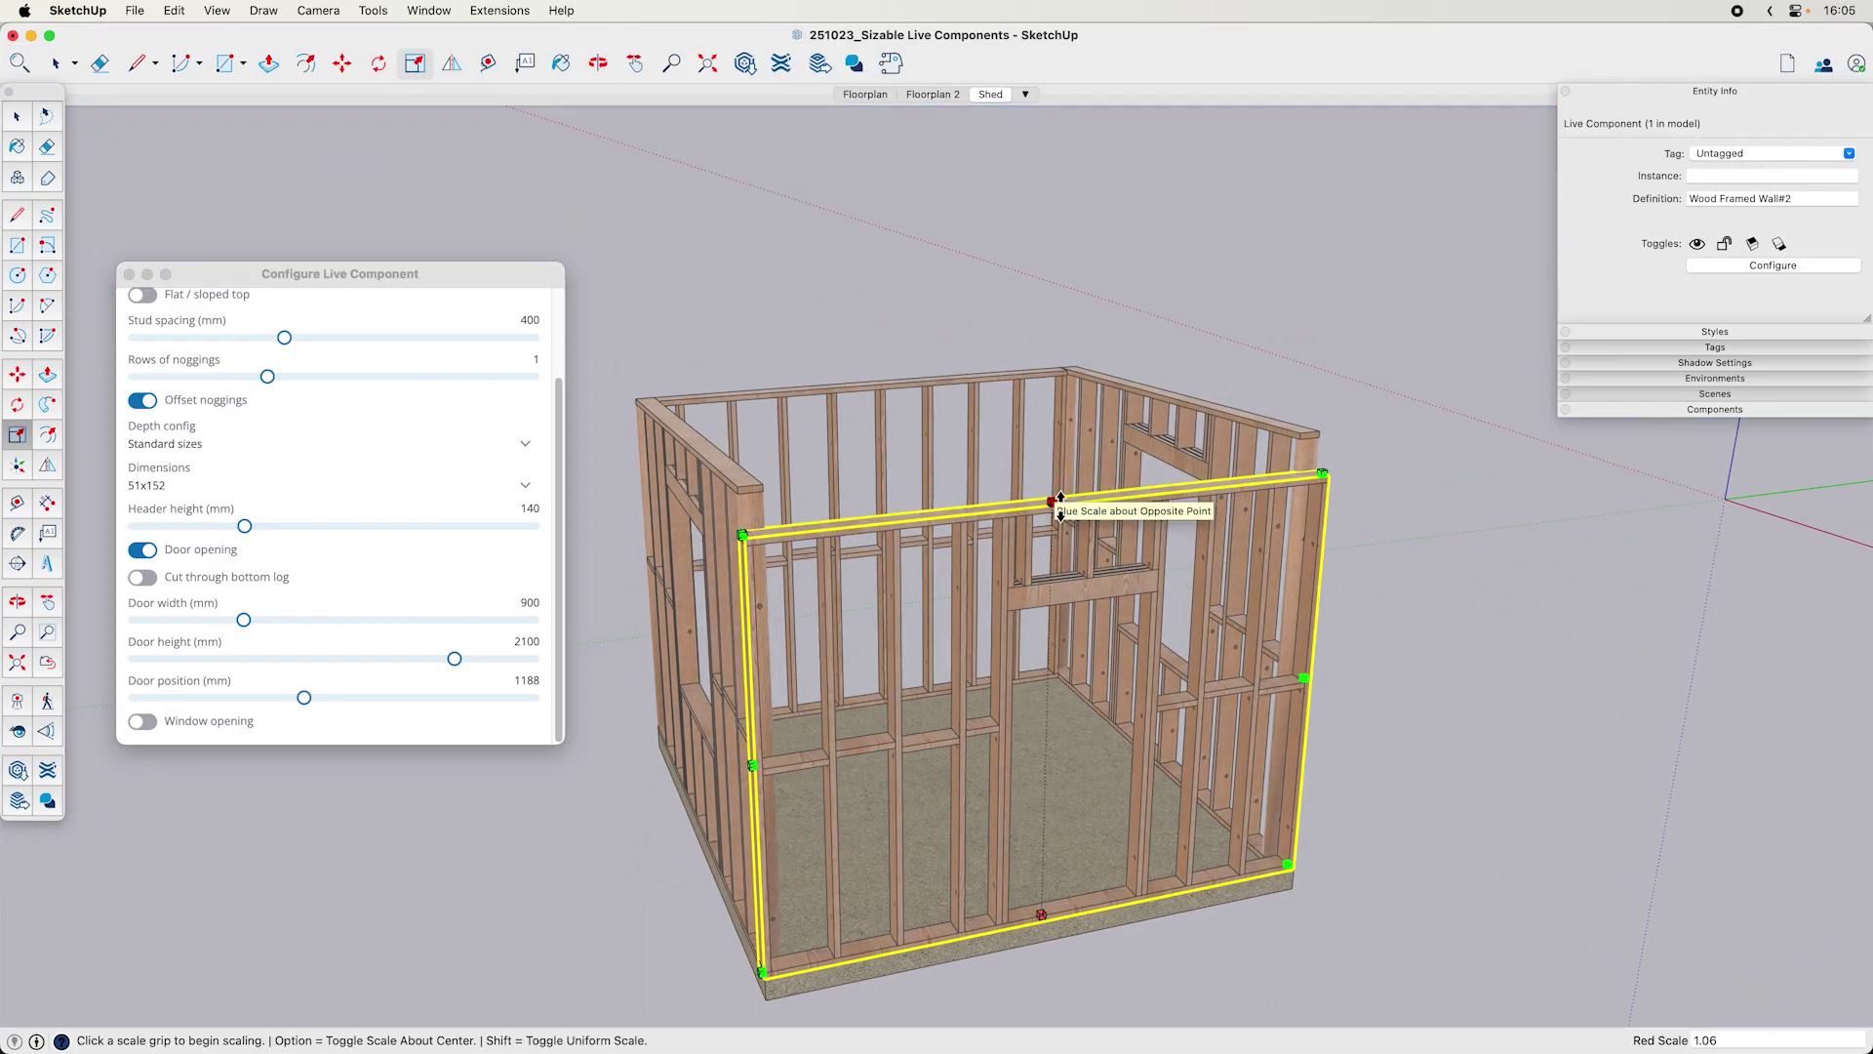
drag(1054, 500, 1054, 464)
middle_drag(1054, 464, 1044, 322)
scroll(1043, 312, down, 2)
click(1075, 299)
key(space)
click(1198, 619)
middle_drag(1168, 657, 836, 641)
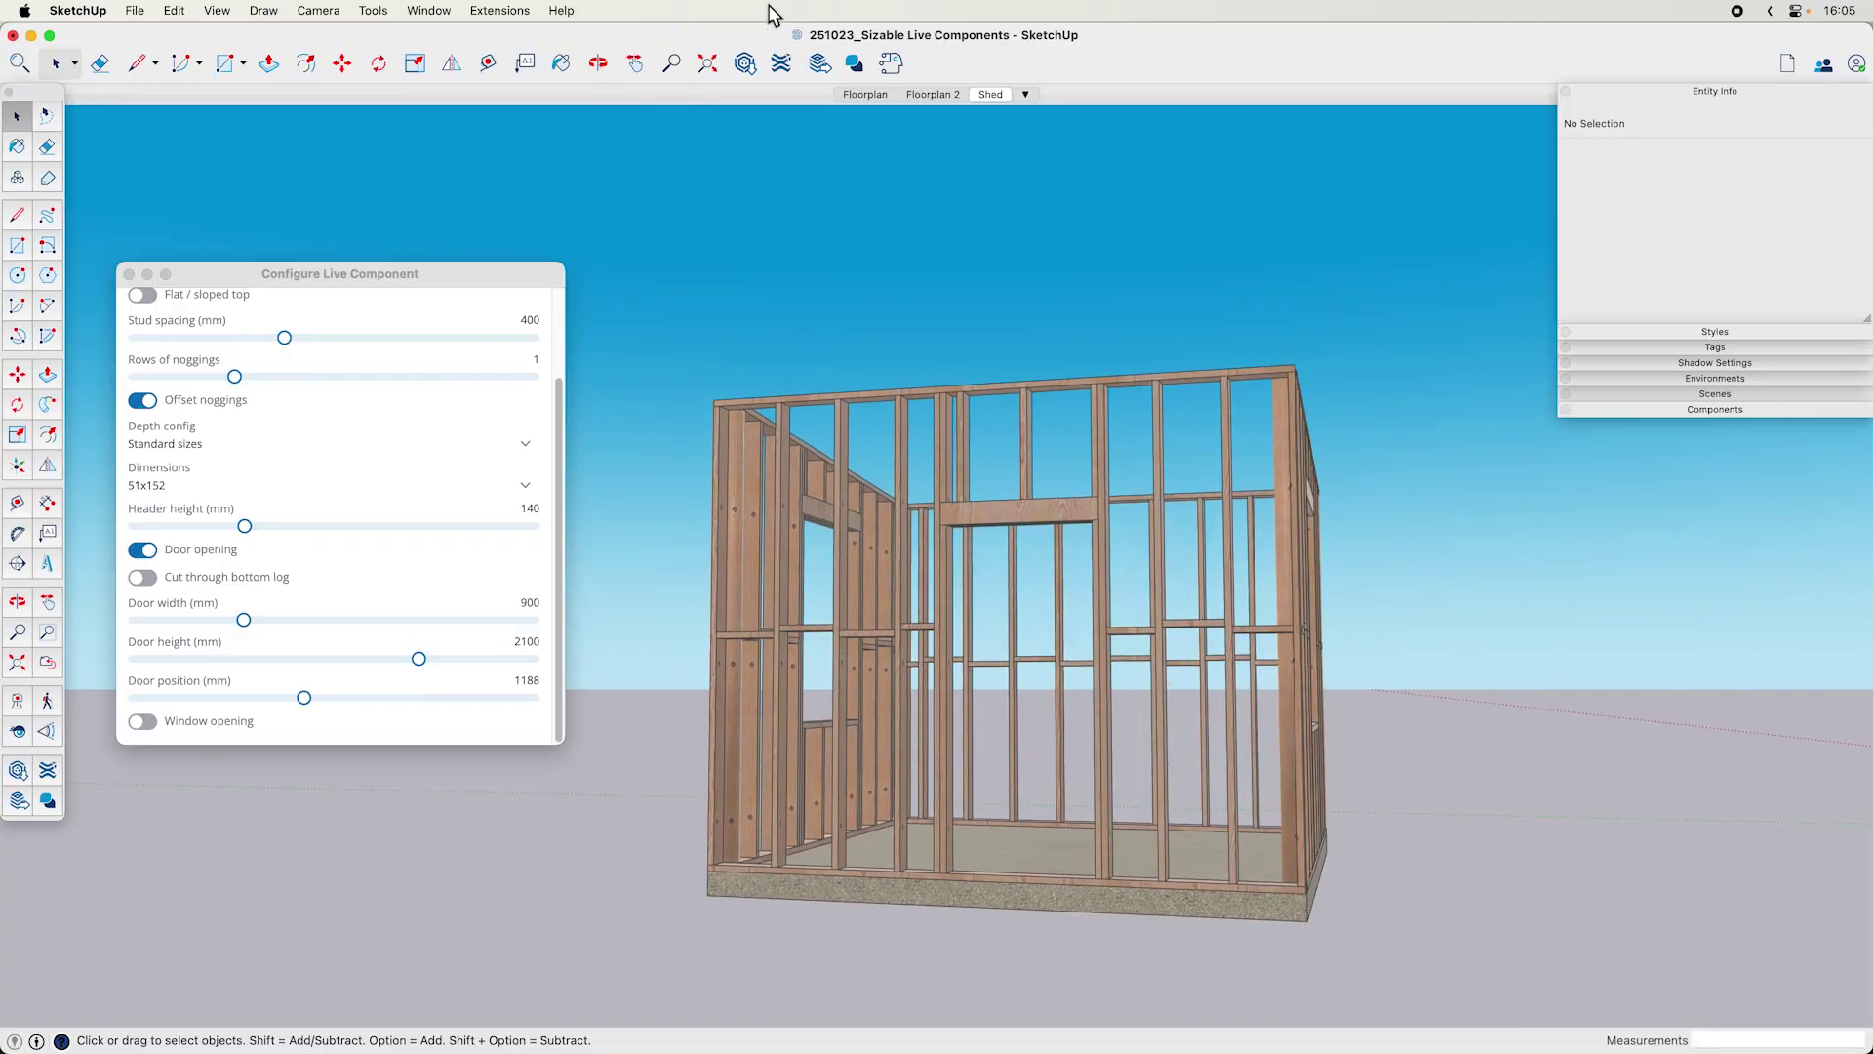
- Open 3D Warehouse and browse the All New "Sizable" Live Components collection
click(745, 64)
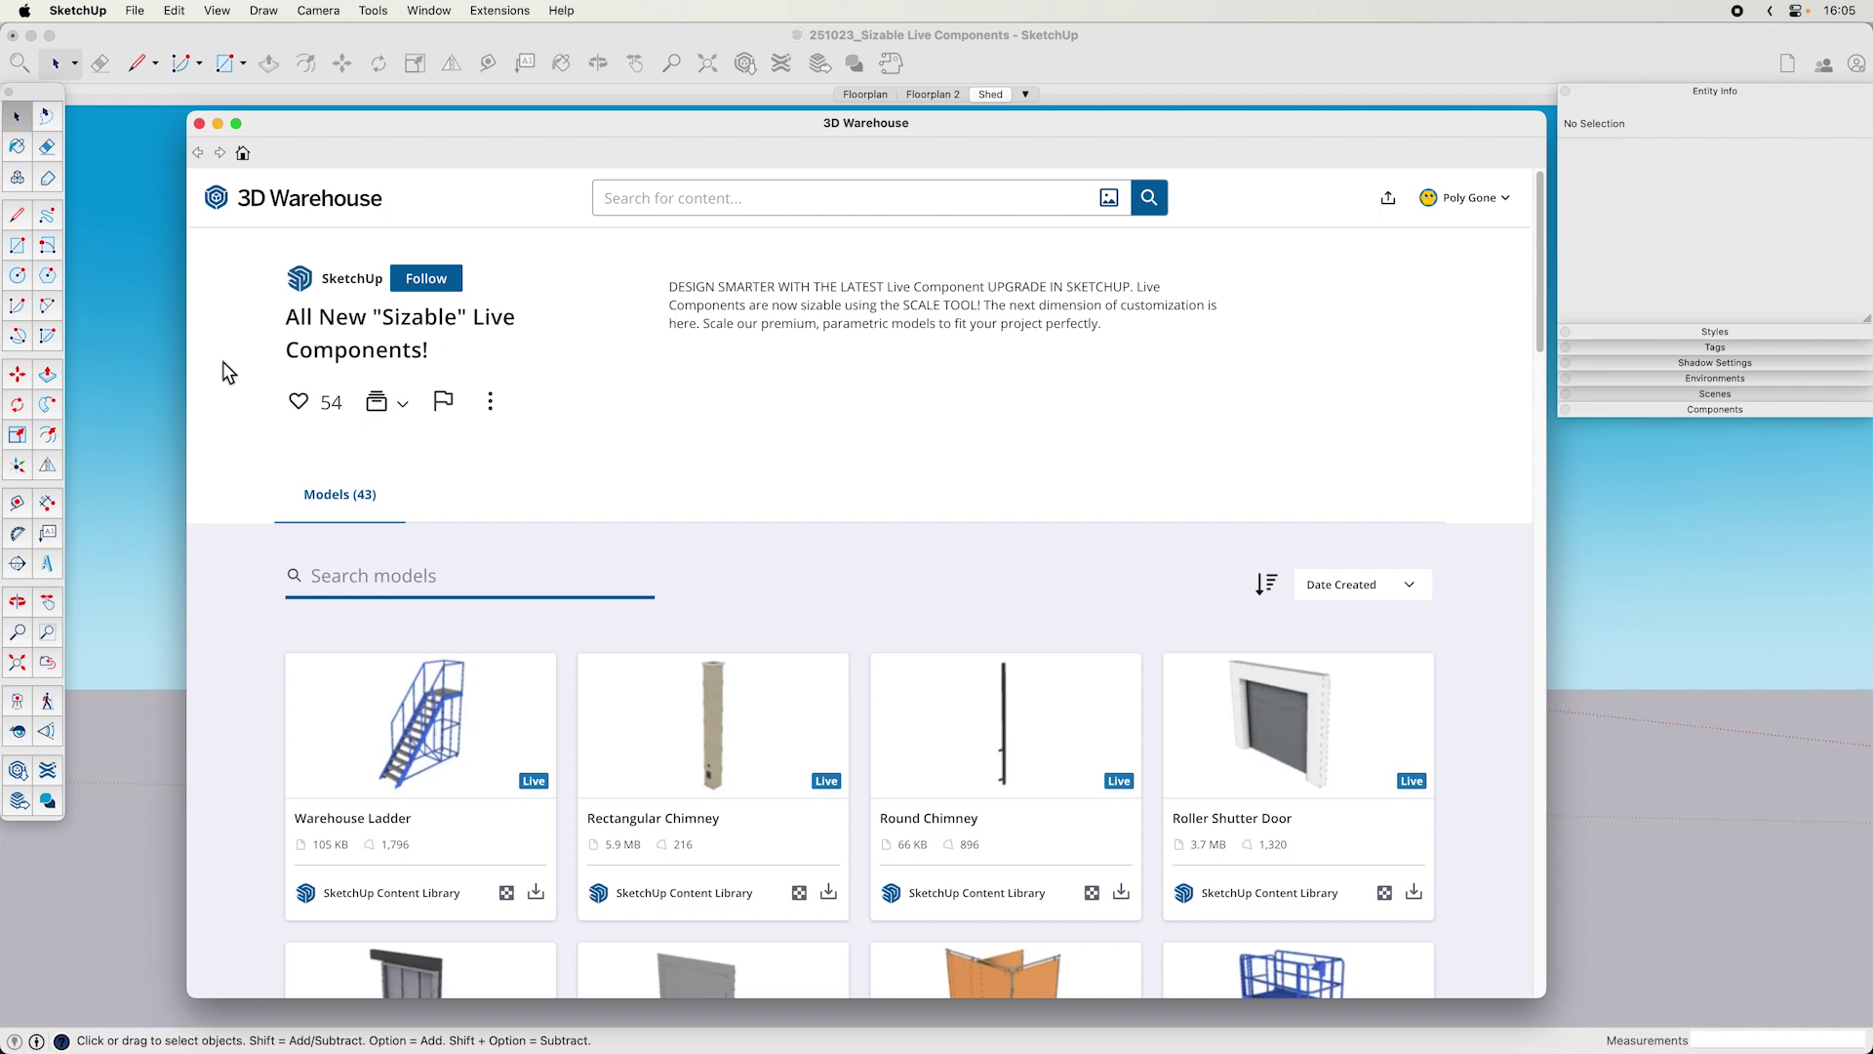
scroll(222, 363, down, 5)
scroll(225, 371, down, 15)
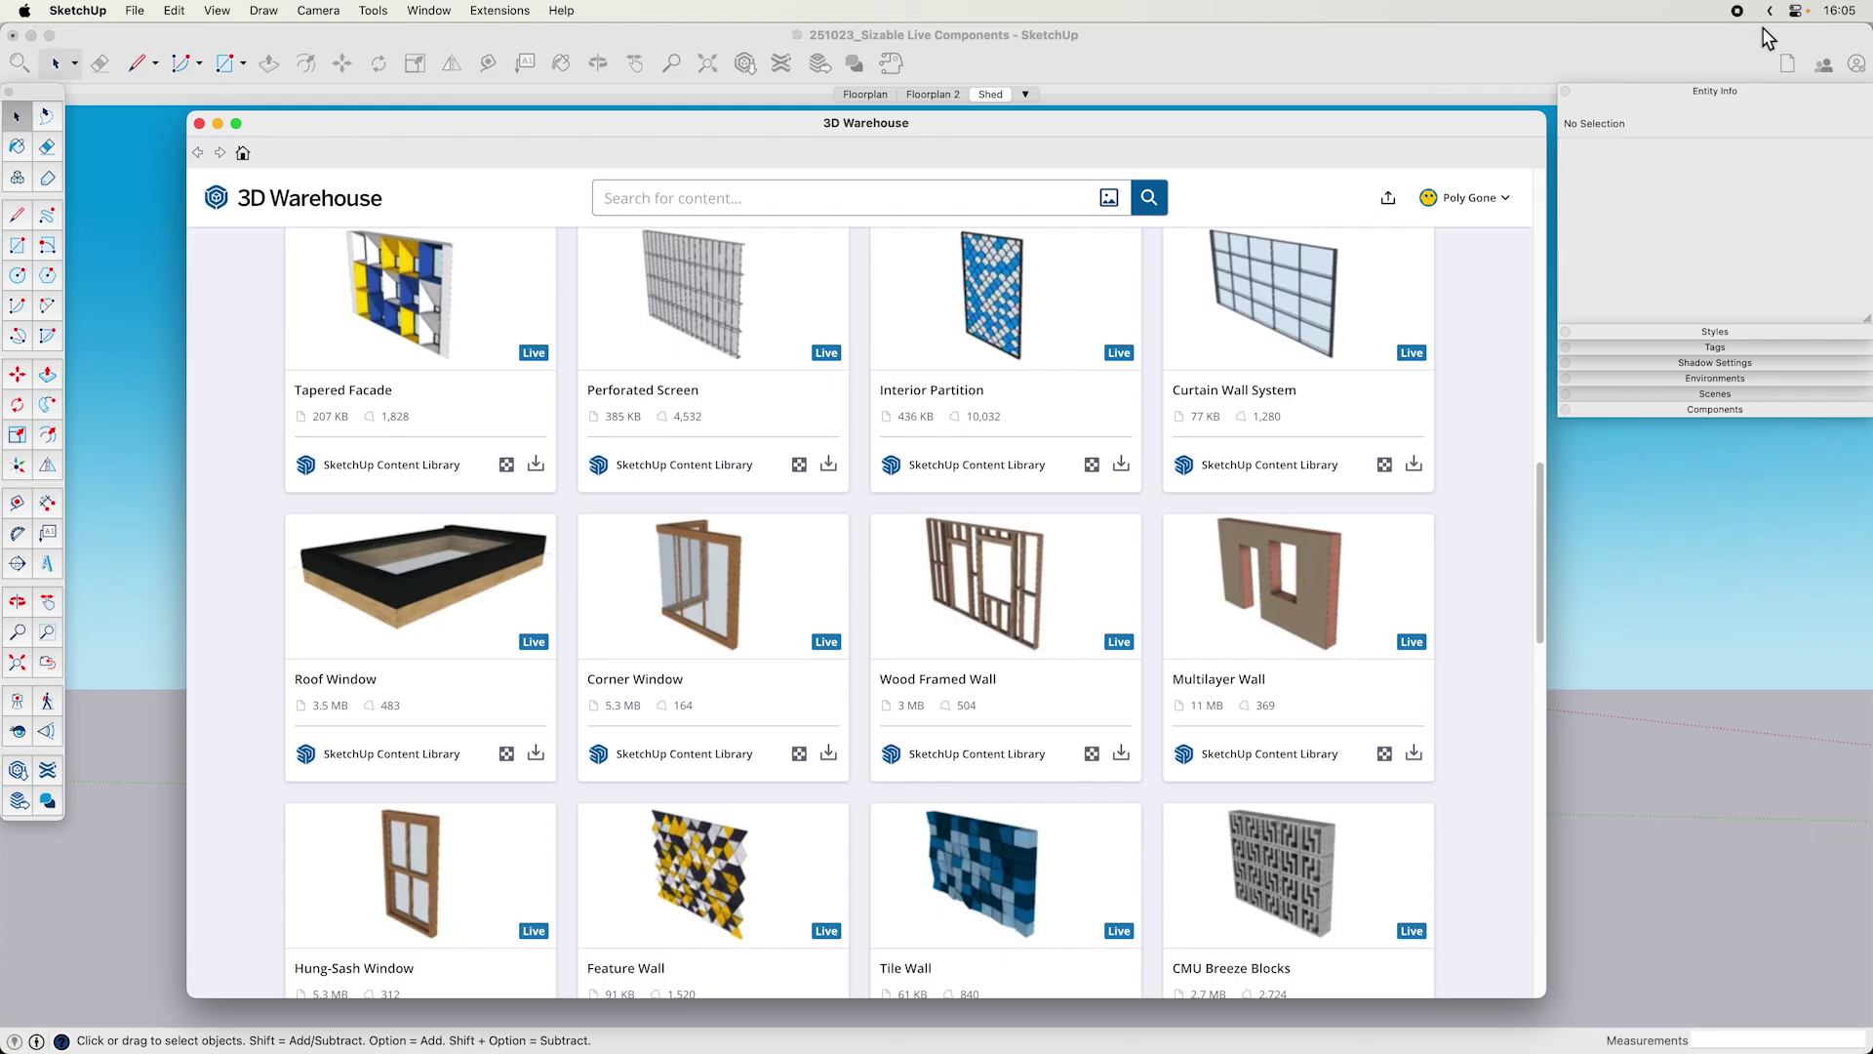